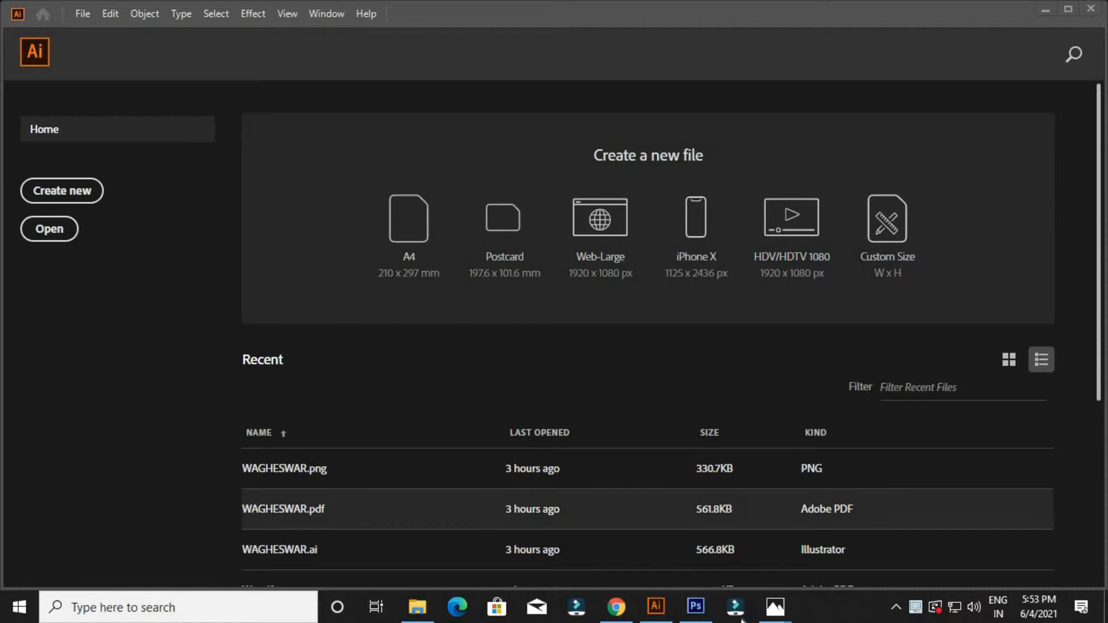
Create a new landscape document 11.853 in wide and 6.67 in high with one artboard in RGB color mode
click(78, 14)
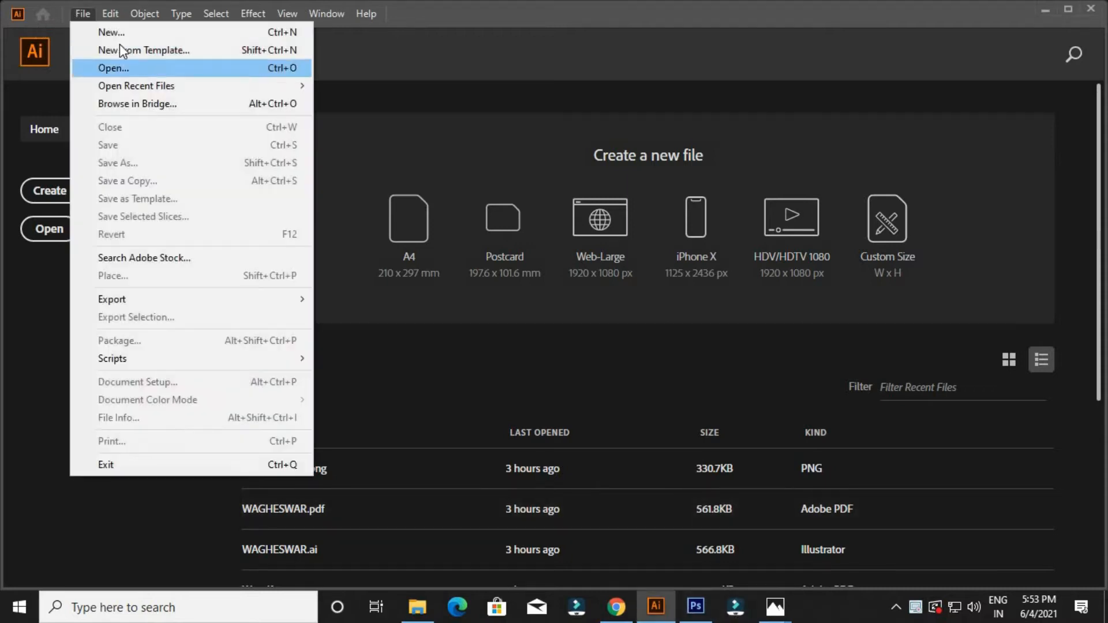
click(115, 37)
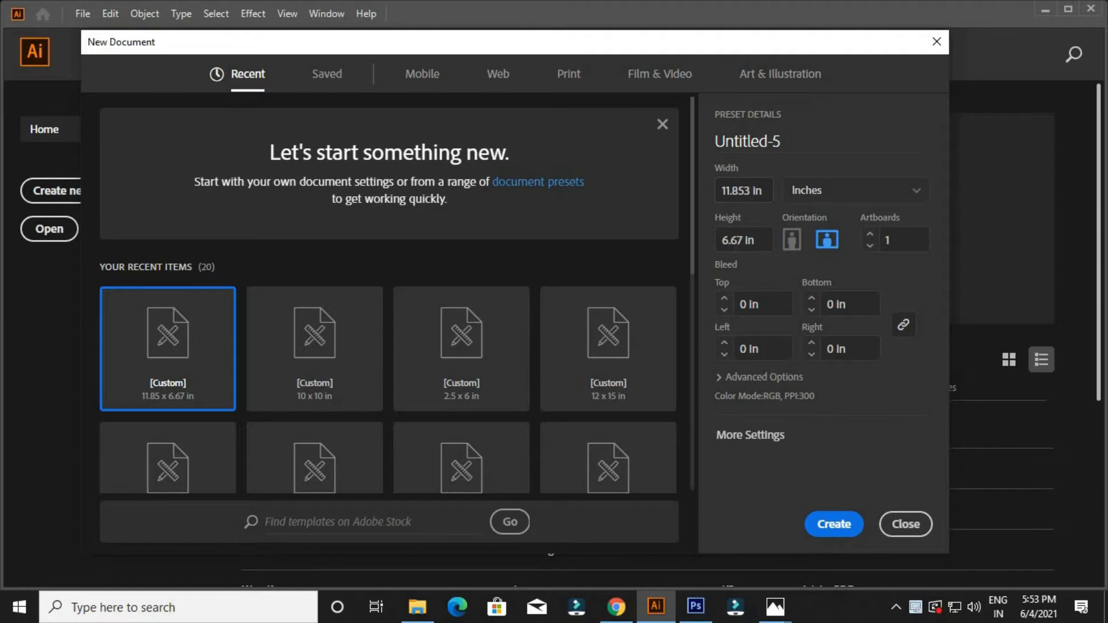
click(824, 530)
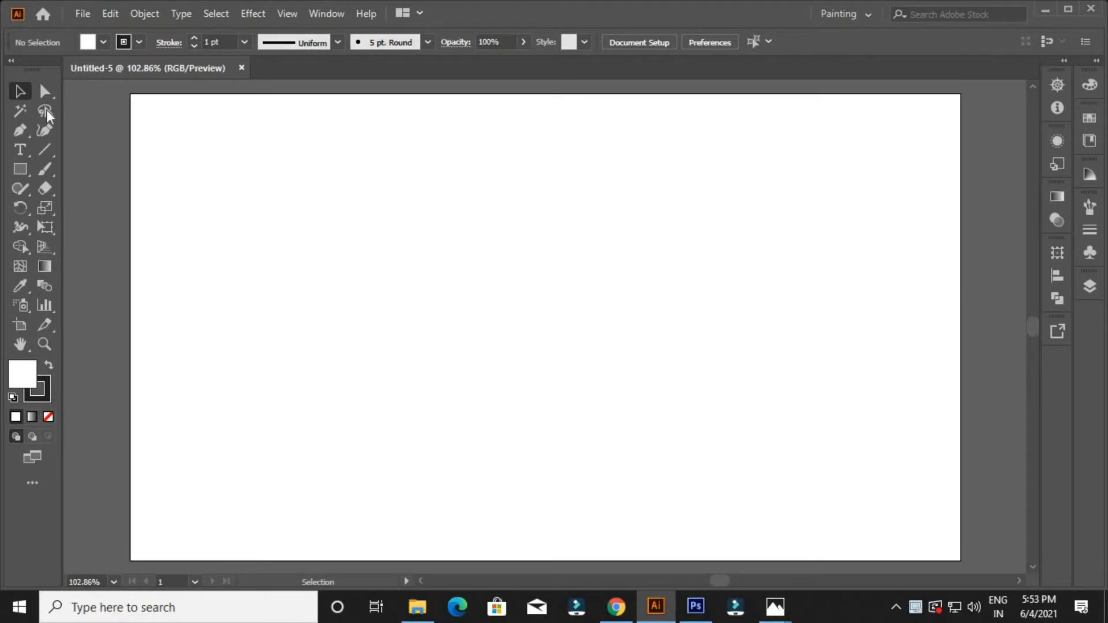
Draw a rectangle that covers the whole artboard
click(20, 170)
drag(130, 94, 801, 387)
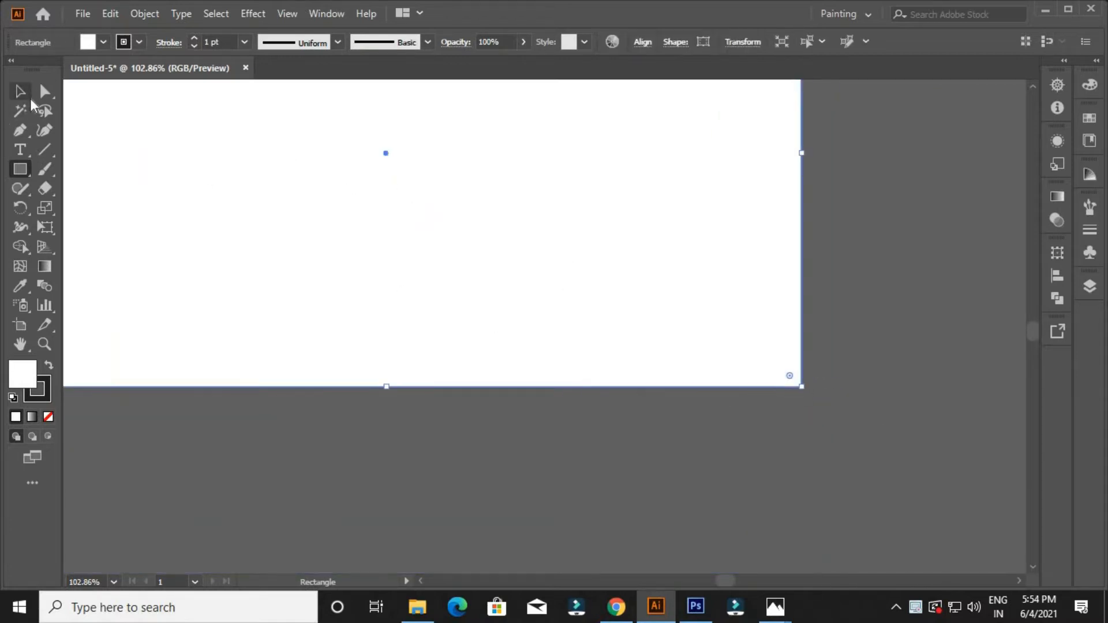
click(17, 93)
key(ctrl+1)
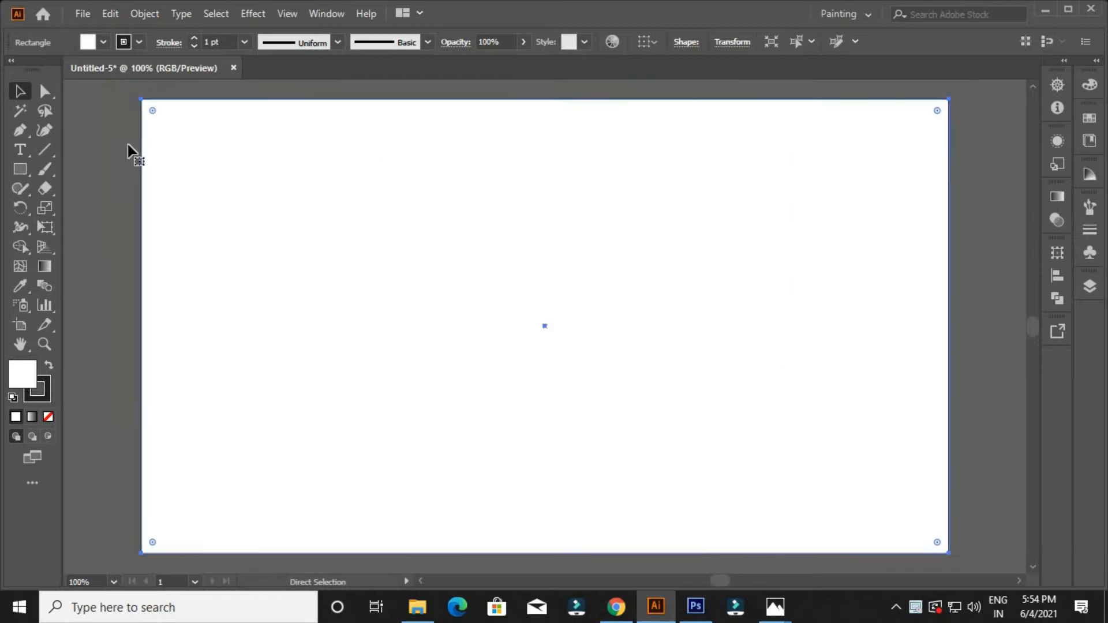
Fill the artboard-sized rectangle with the bright yellow swatch and deselect it
click(102, 43)
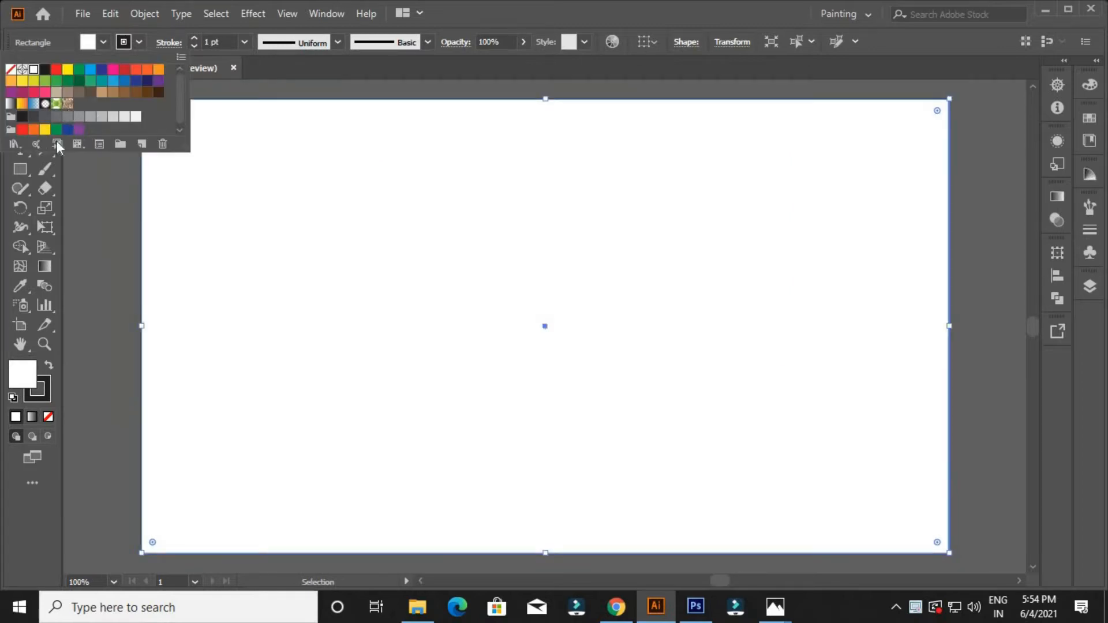
click(44, 129)
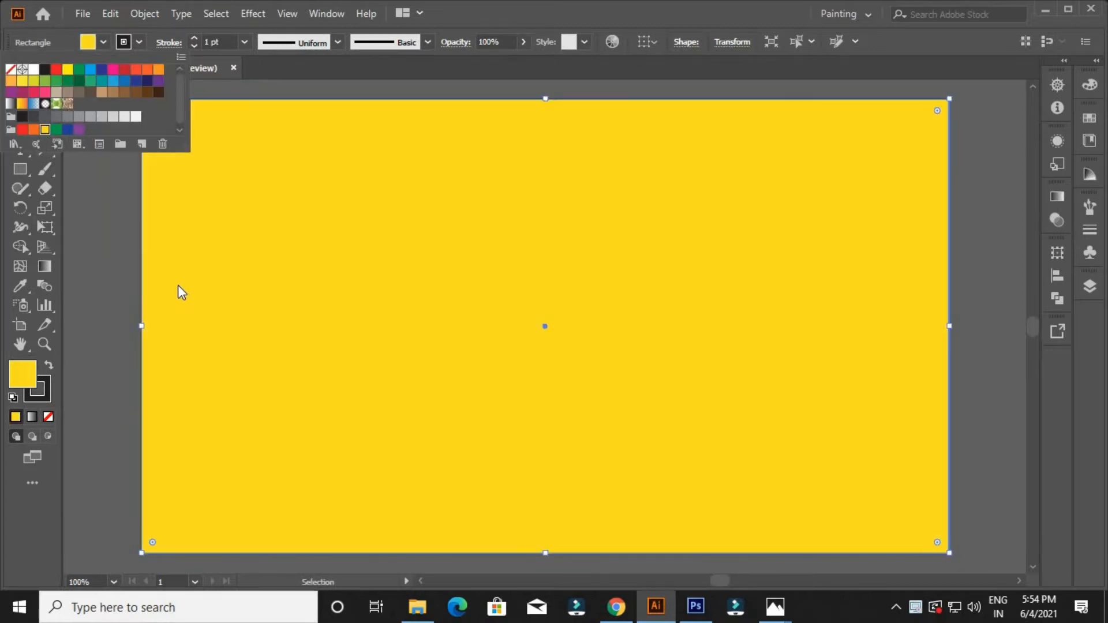
click(102, 287)
click(102, 287)
Place the FAS image from the Desktop onto the artboard as a color reference
click(84, 13)
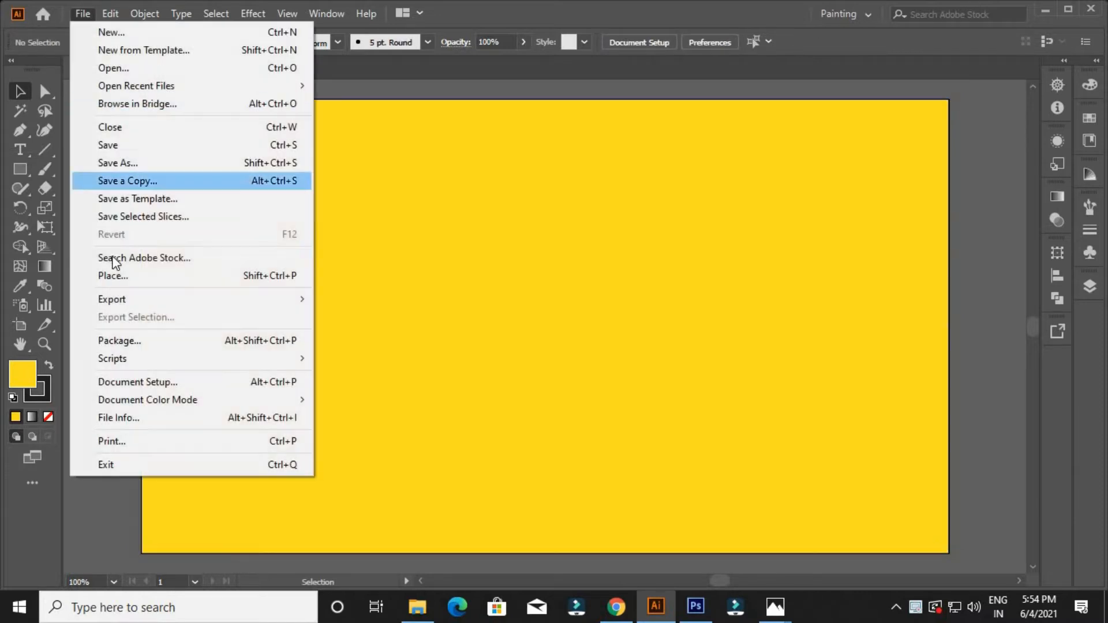
click(113, 275)
click(473, 208)
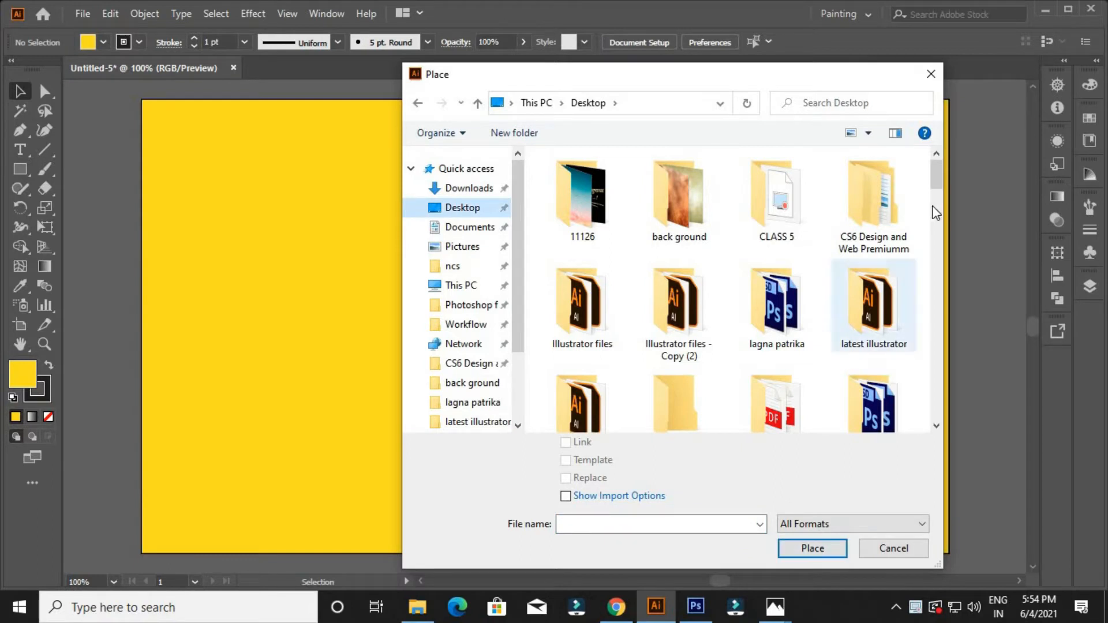
scroll(935, 254, down, 6)
scroll(931, 253, down, 6)
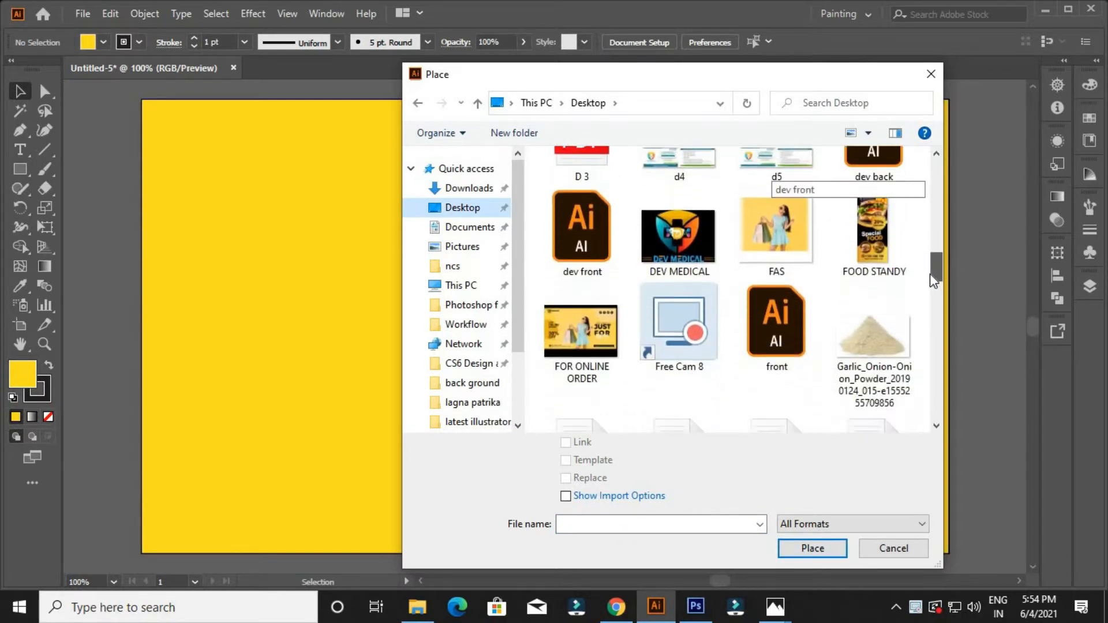
double_click(771, 244)
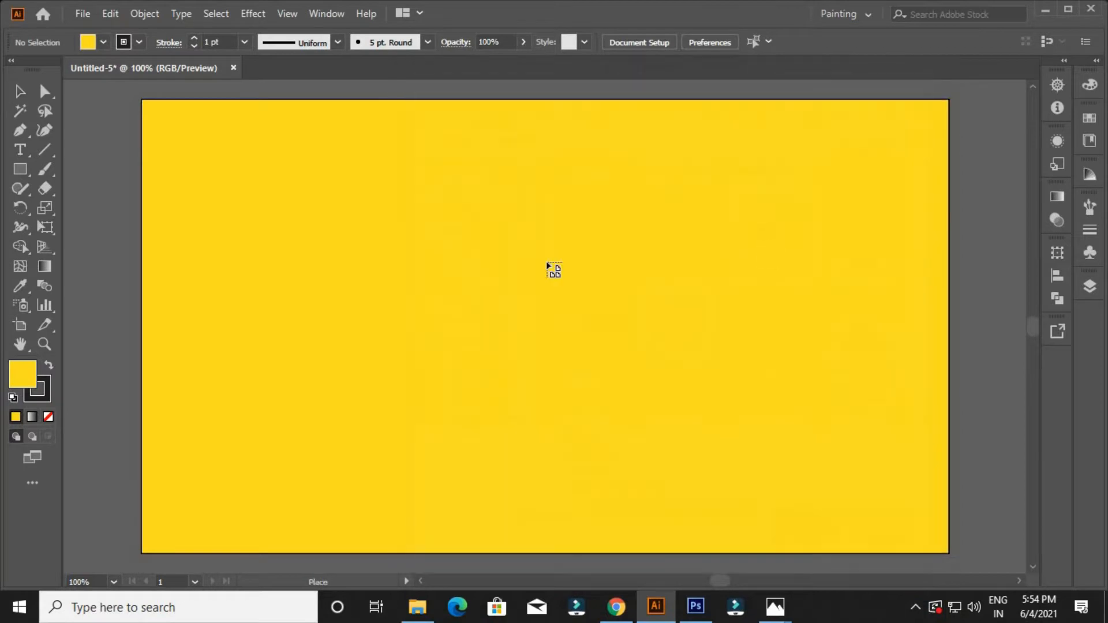
click(319, 223)
Sample the pale yellow background of the placed image and save it as a global RGB swatch, R=255 G=218 B=105
click(17, 288)
click(461, 311)
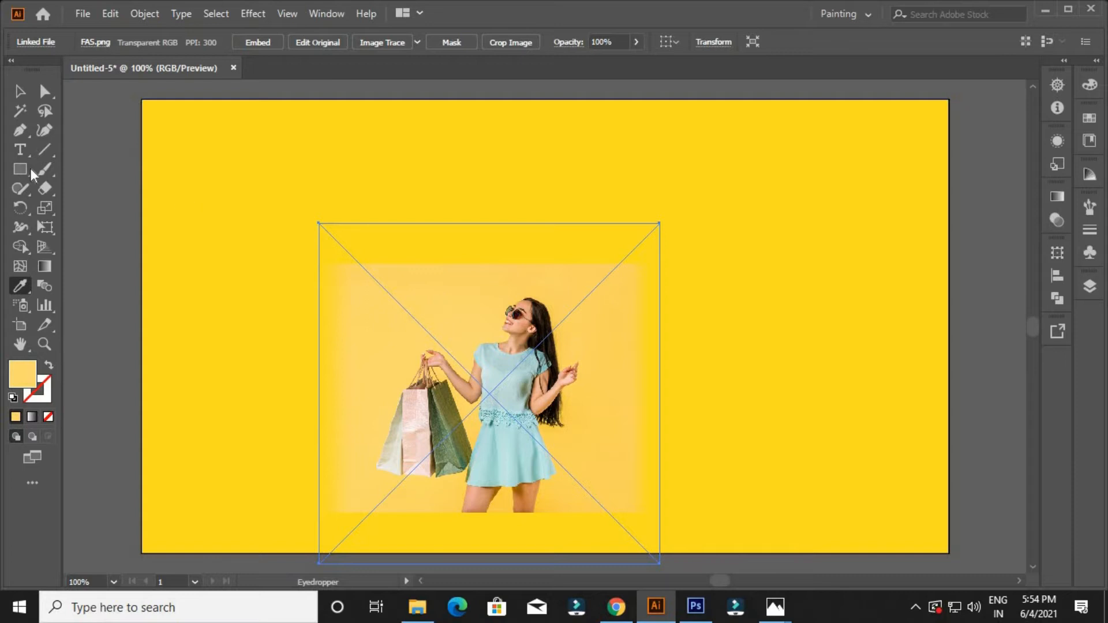
click(20, 91)
click(92, 180)
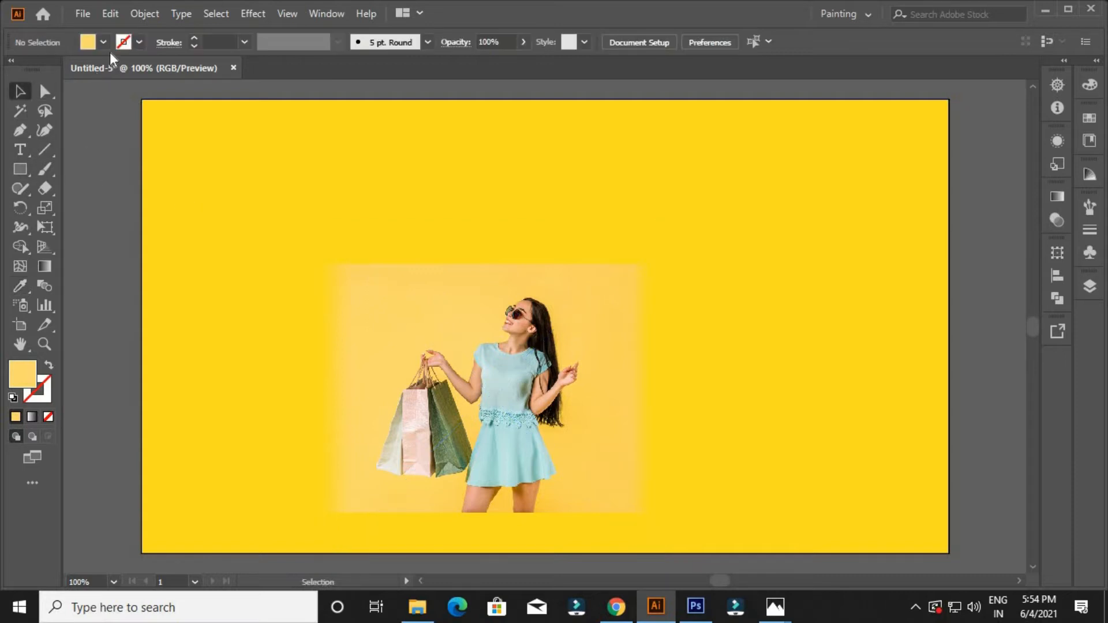
click(103, 41)
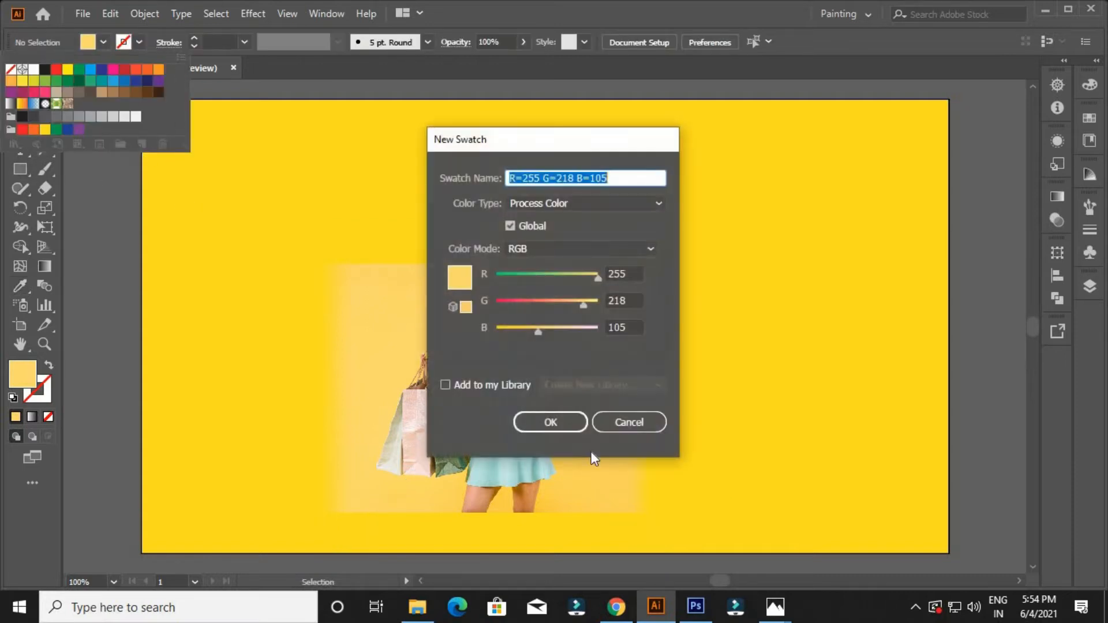
click(547, 423)
Delete the placed FAS image from the artboard
click(472, 333)
click(497, 338)
key(Delete)
Fill the background rectangle with the new R=255 G=218 B=105 swatch
click(488, 270)
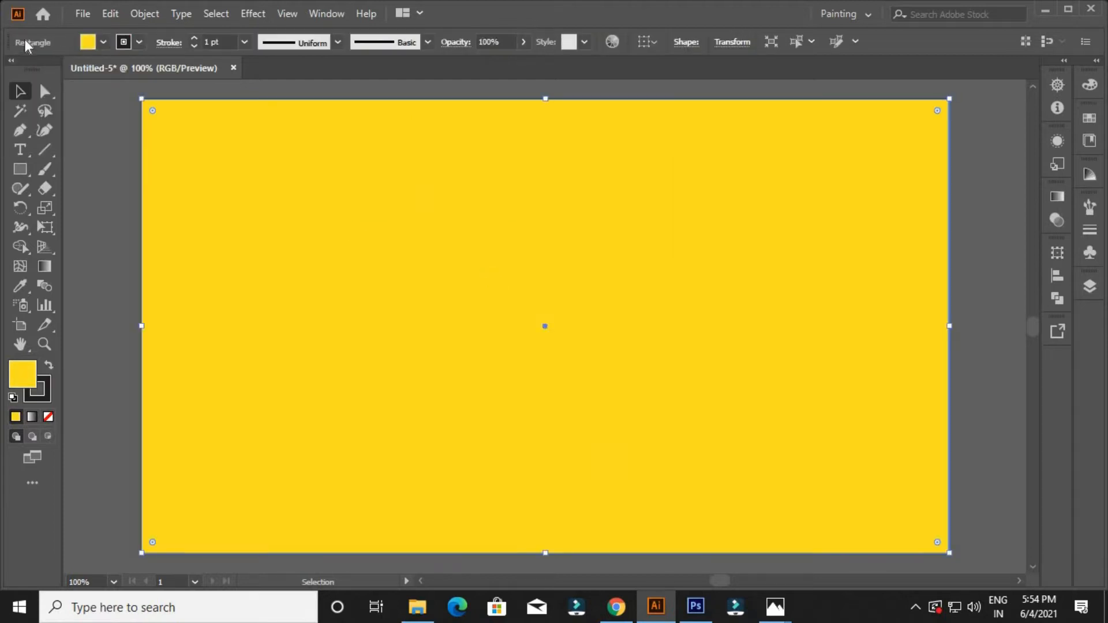
click(102, 43)
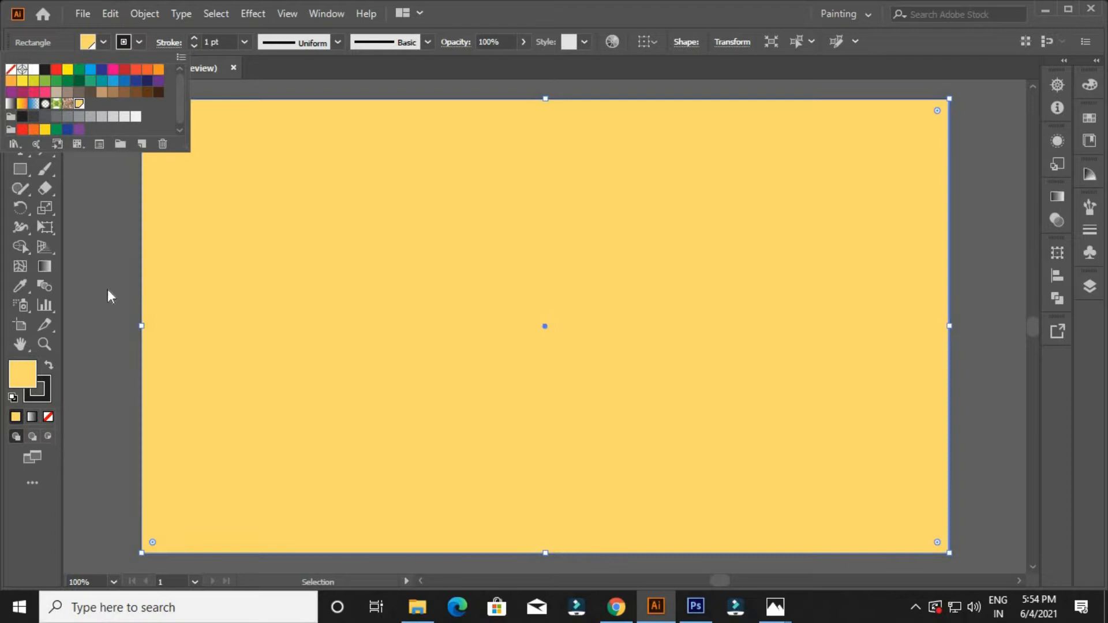
click(67, 82)
click(68, 82)
click(81, 13)
click(149, 278)
click(464, 209)
drag(933, 184, 922, 428)
scroll(902, 216, up, 15)
scroll(900, 225, down, 8)
scroll(901, 244, down, 6)
scroll(898, 297, down, 5)
click(930, 74)
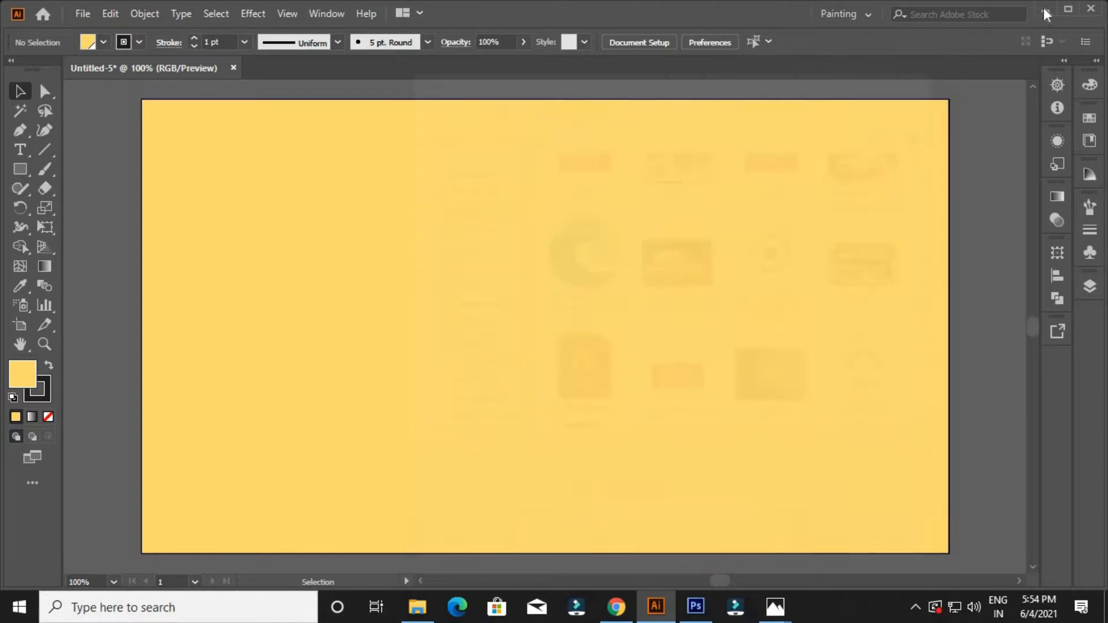
Switch to Photoshop and save the cut-out of the woman with shopping bags to the Desktop as a PNG named FF
click(1043, 10)
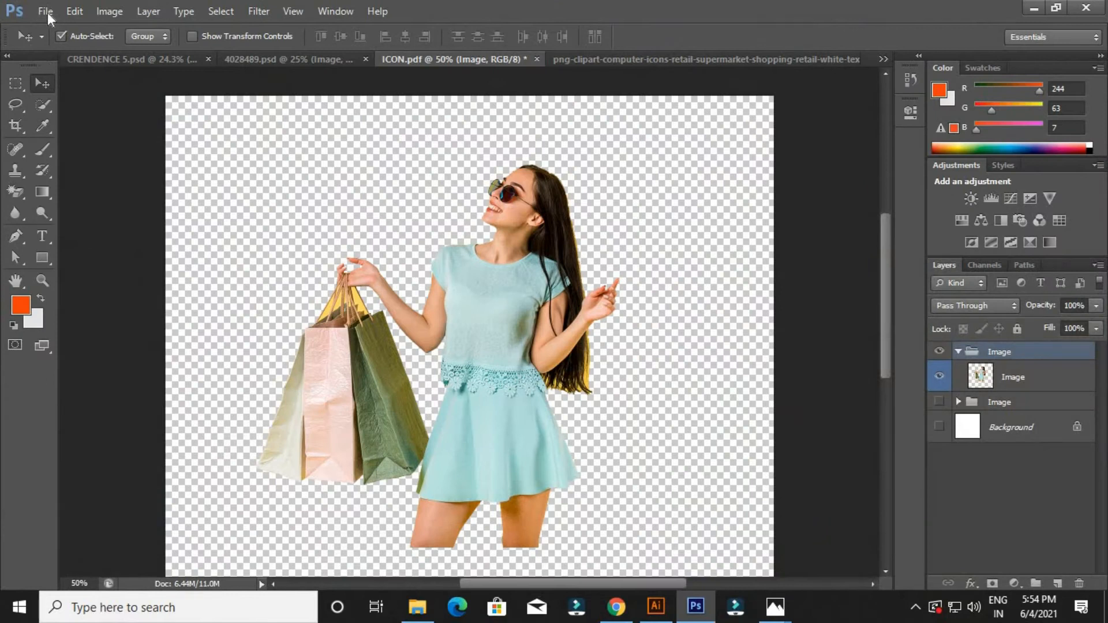
click(47, 12)
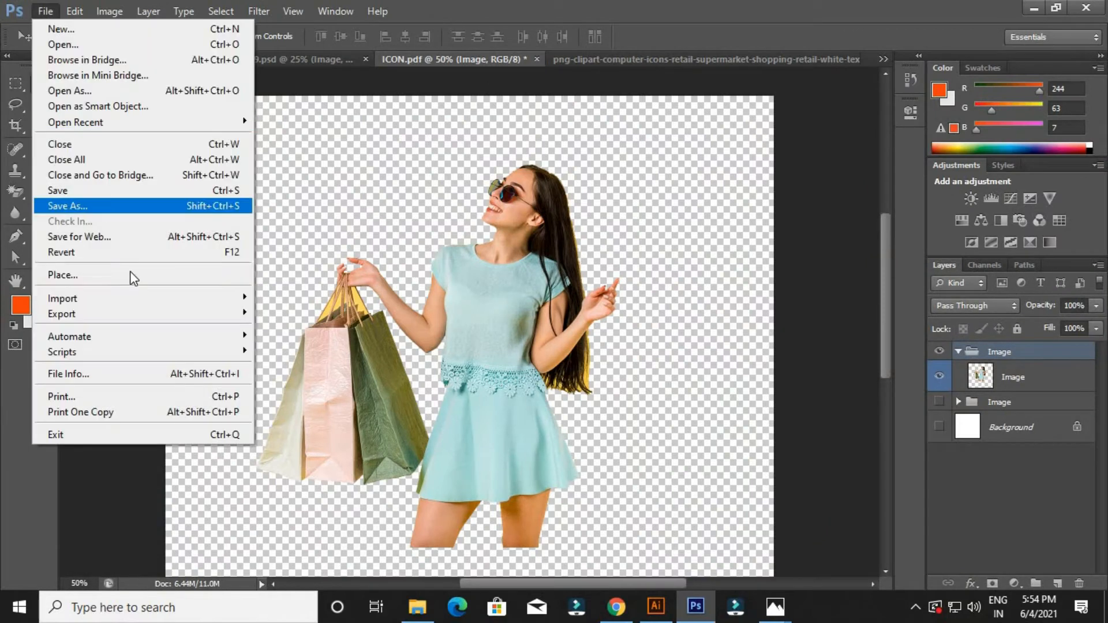
click(110, 206)
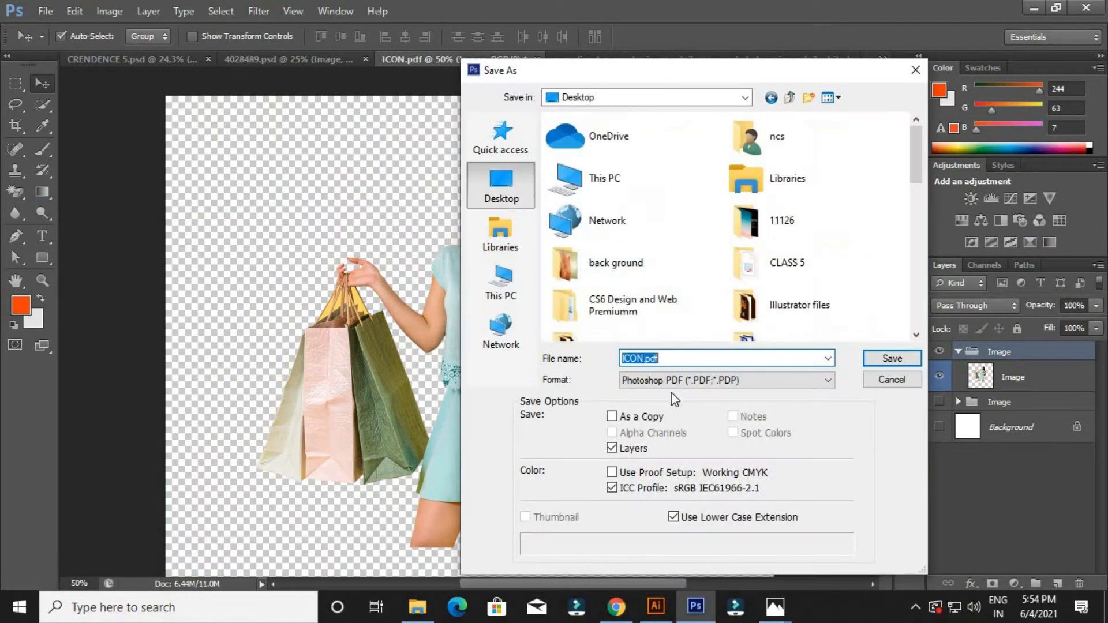
click(670, 381)
click(663, 563)
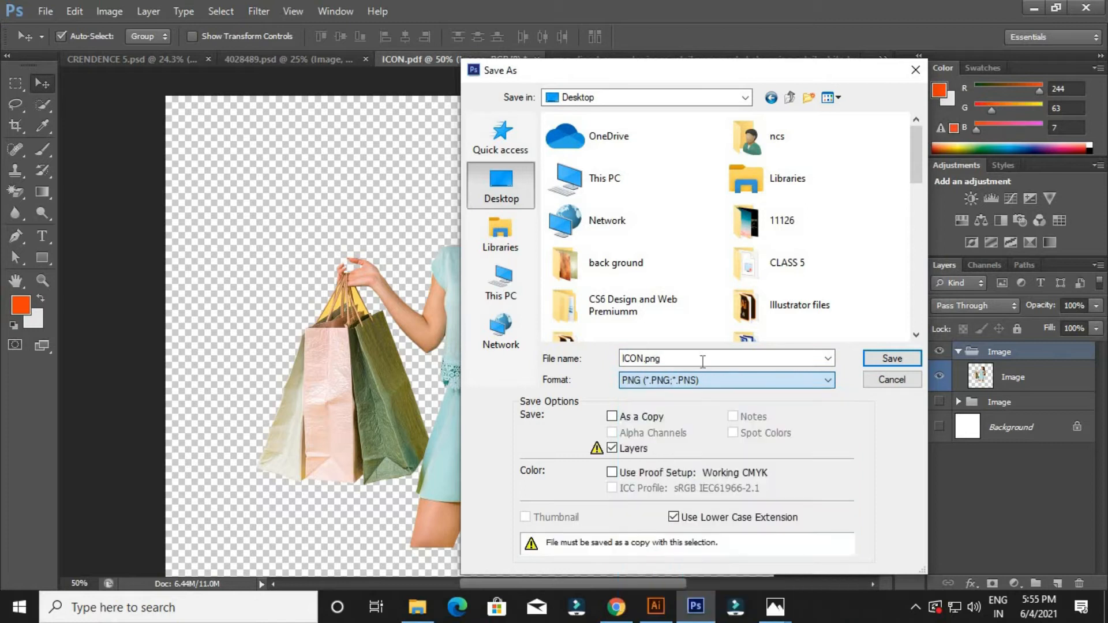
double_click(700, 360)
text(FF)
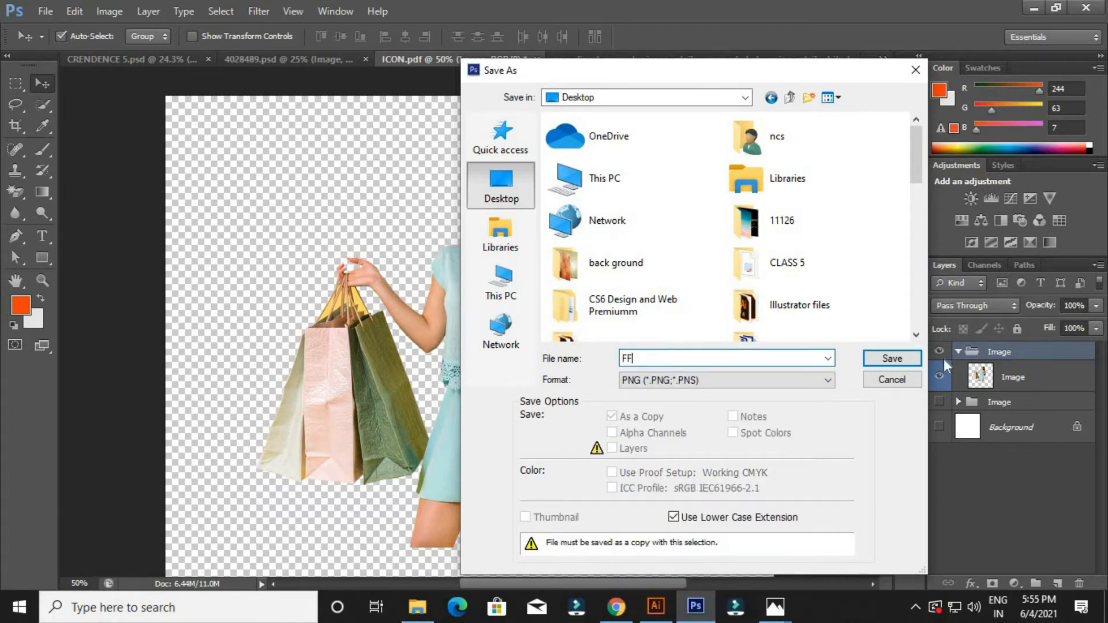
click(891, 359)
click(606, 185)
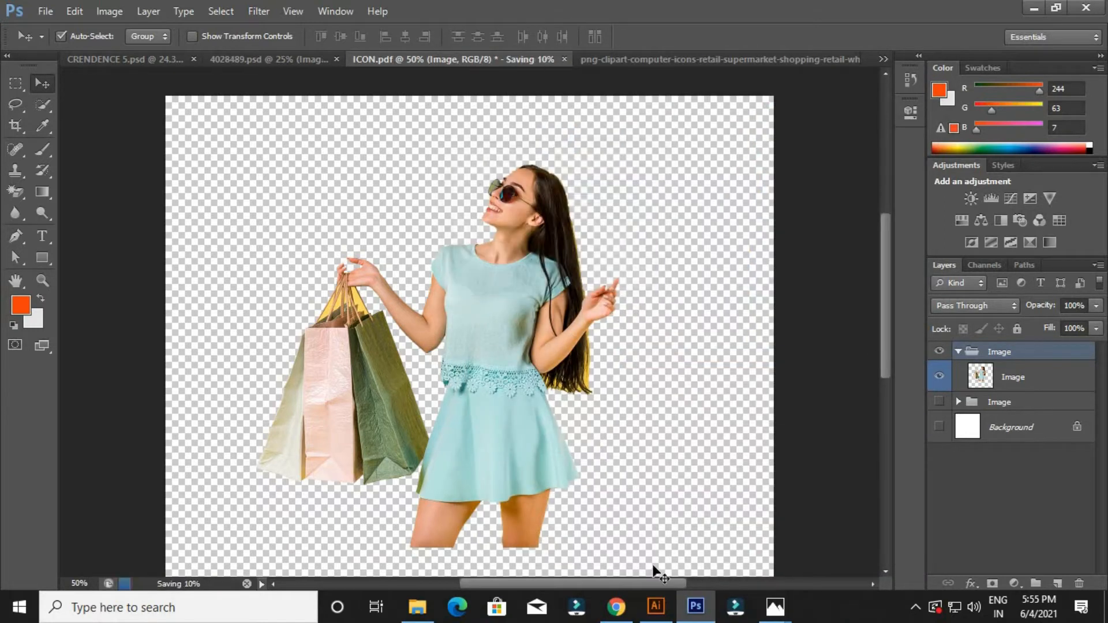
Switch back to Illustrator and place the FF.png cut-out from the Desktop onto the artboard
click(648, 621)
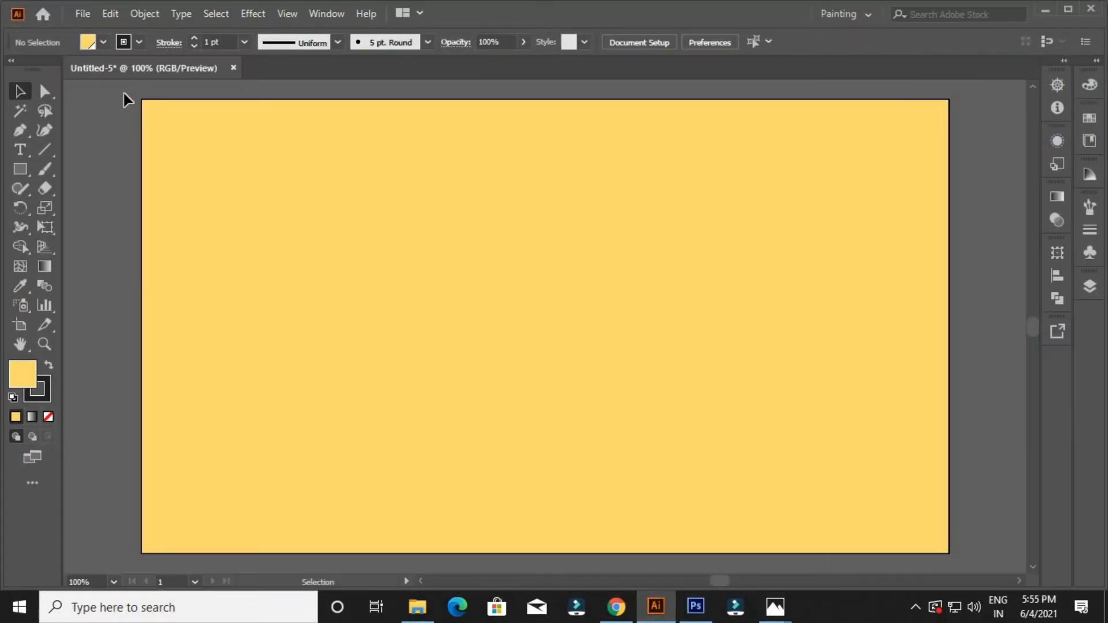
click(81, 14)
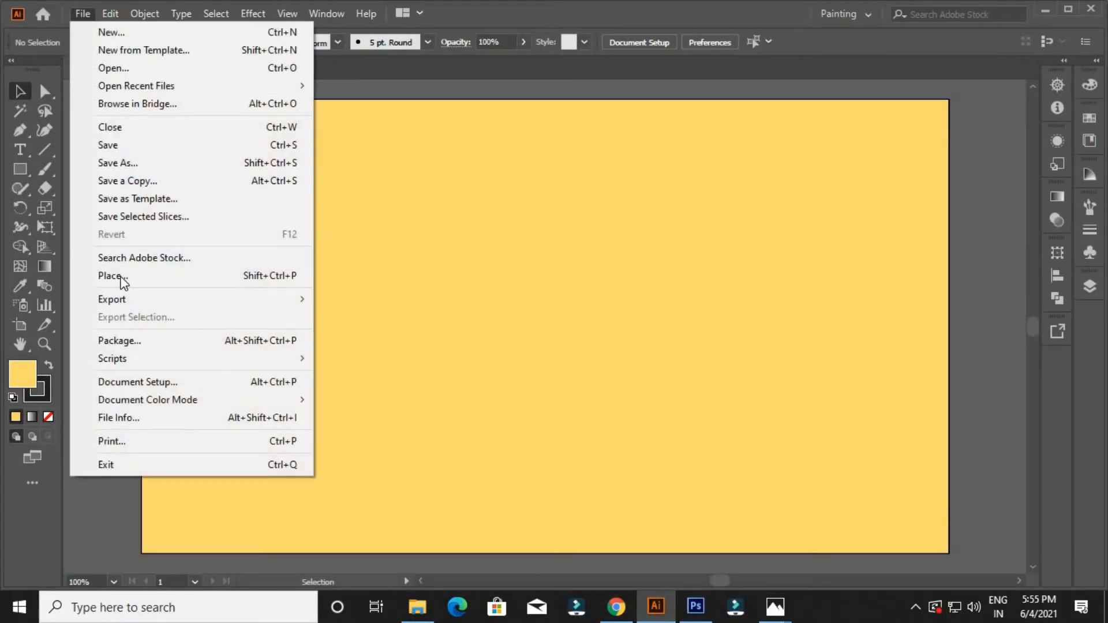
click(119, 275)
scroll(525, 265, up, 2)
click(479, 208)
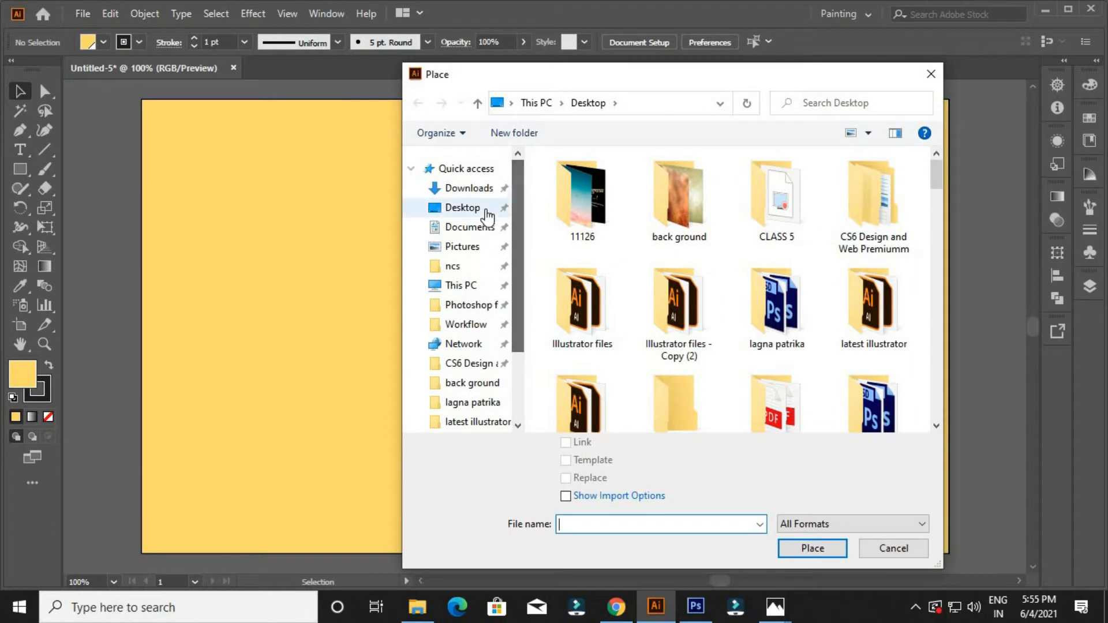
drag(937, 182, 936, 258)
double_click(893, 323)
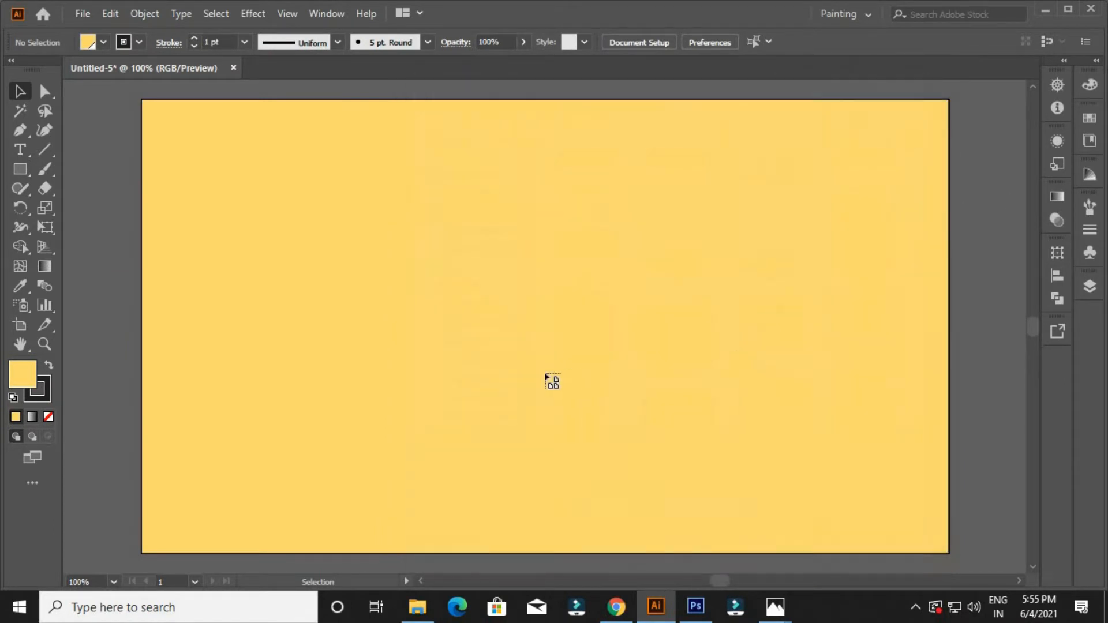
click(433, 255)
Enlarge the woman cut-out and center it horizontally so that her legs meet the artboard's lower edge
drag(602, 398, 537, 364)
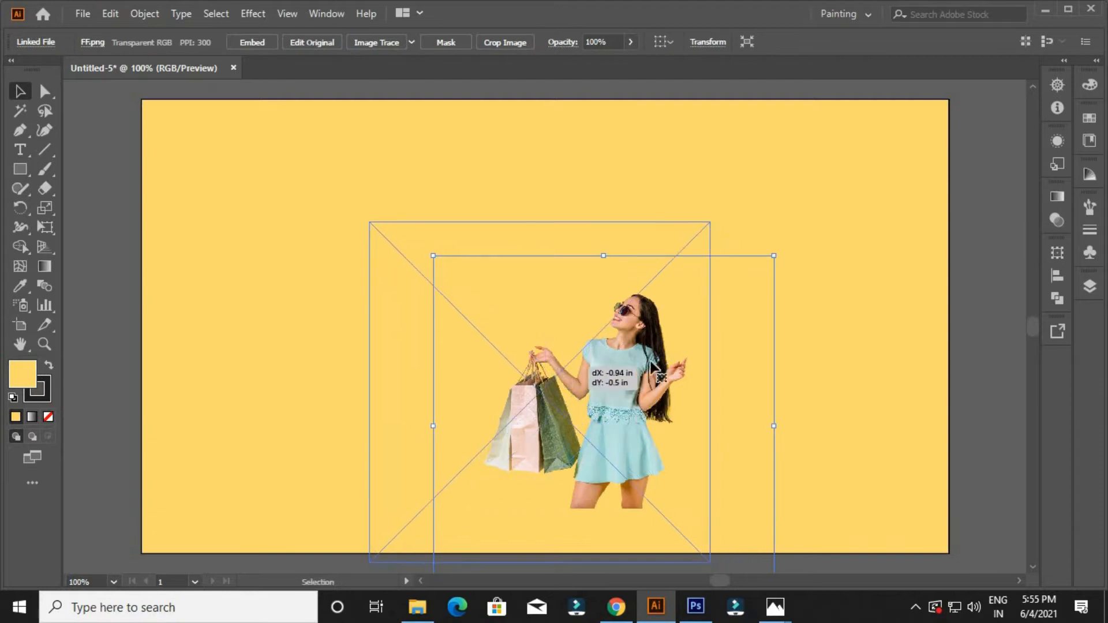
drag(711, 217, 787, 158)
drag(587, 400, 590, 438)
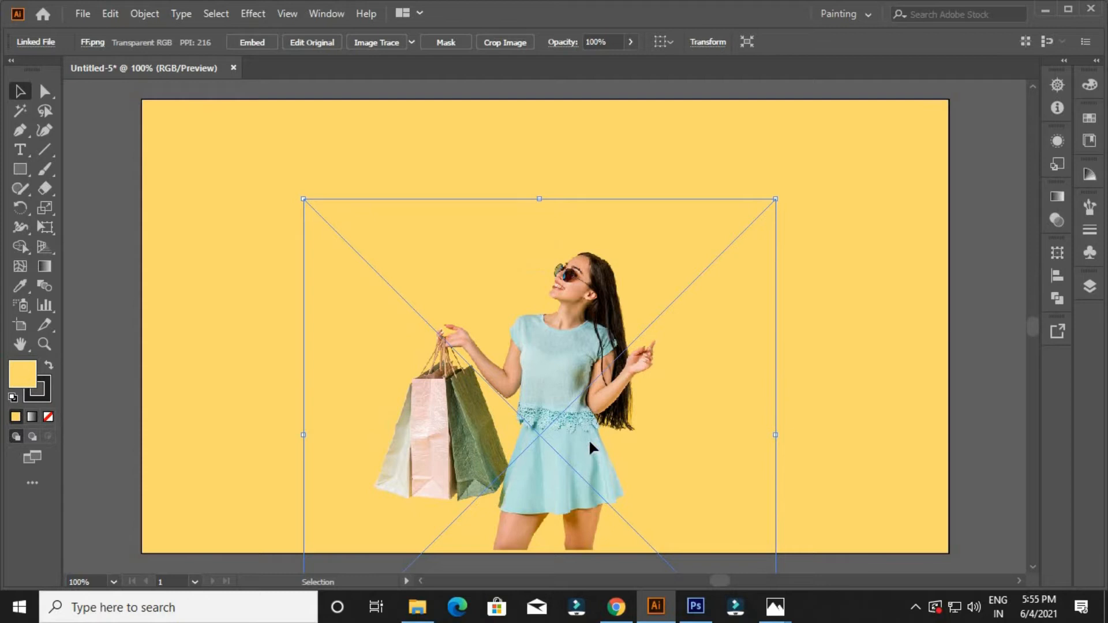
drag(774, 198, 790, 185)
key(Up)
key(Up)
key(Up)
key(Up)
key(Up)
key(Up)
key(Up)
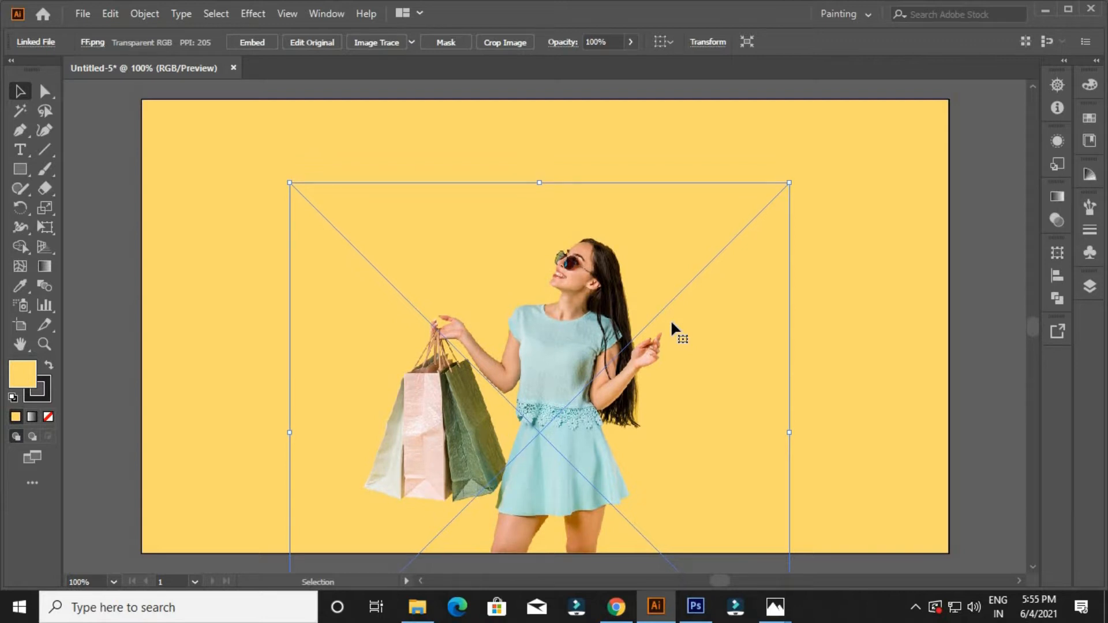
Lock the background rectangle and the woman cut-out in place
click(826, 337)
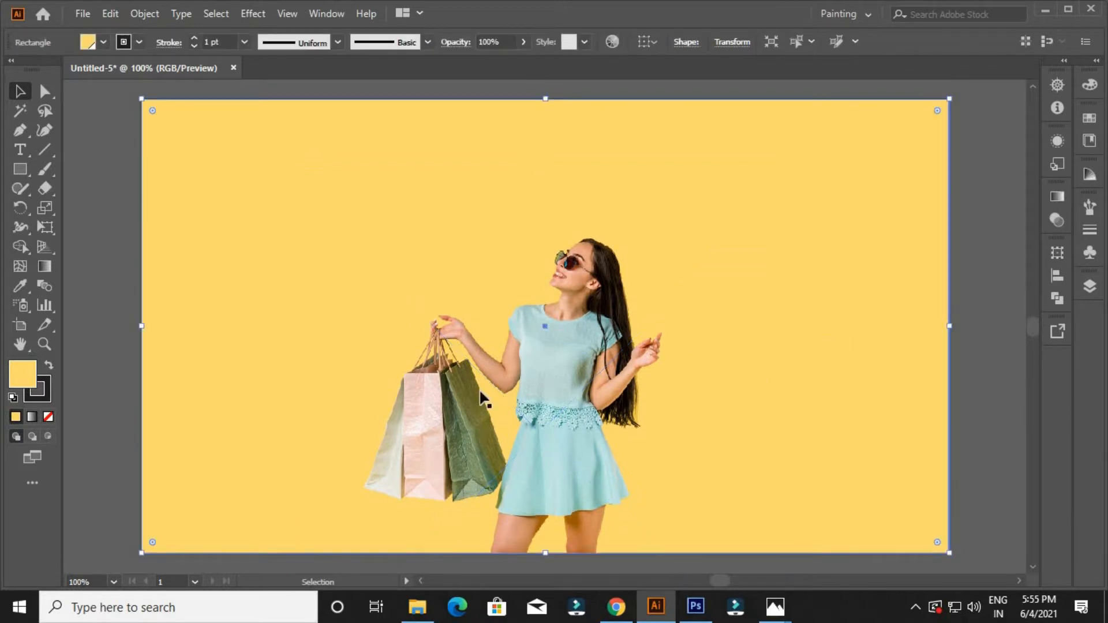
key(ctrl)
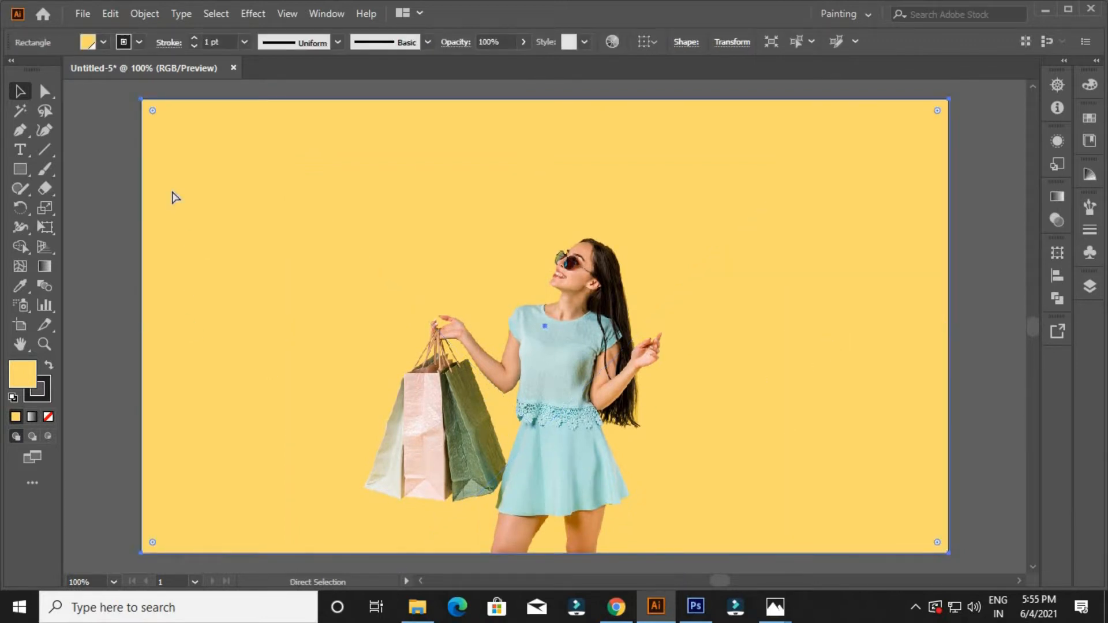
key(ctrl)
key(ctrl+2)
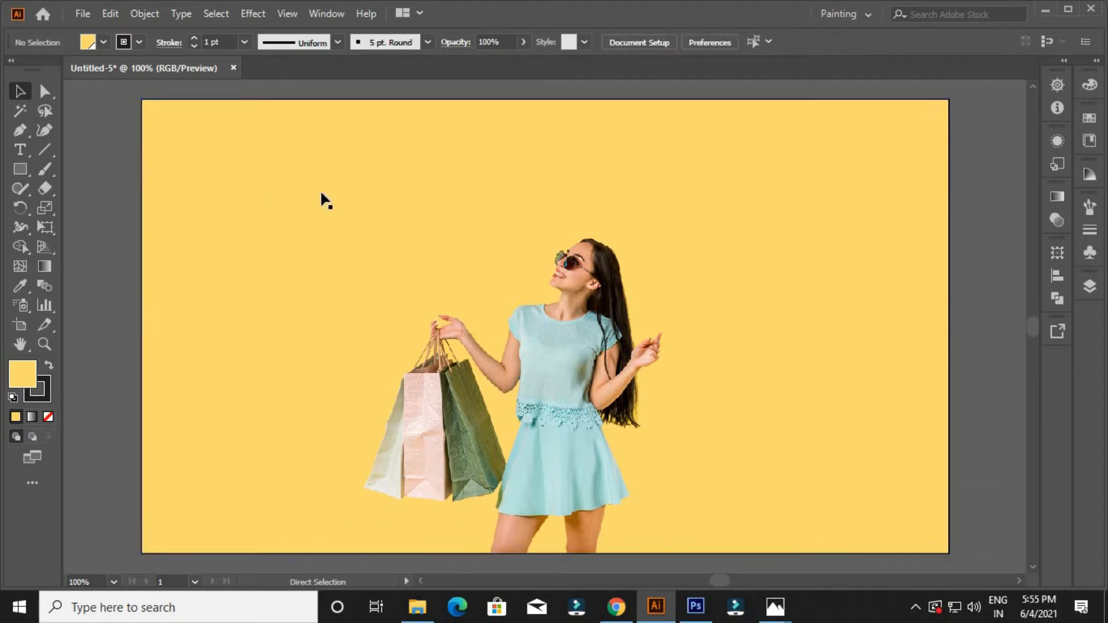
click(520, 328)
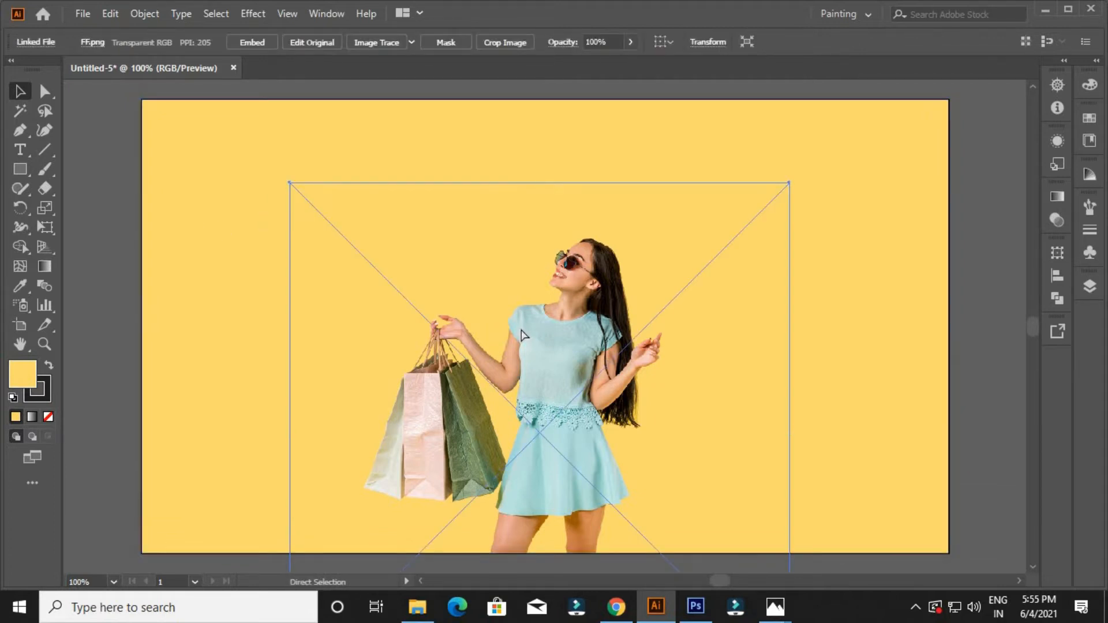
key(ctrl+2)
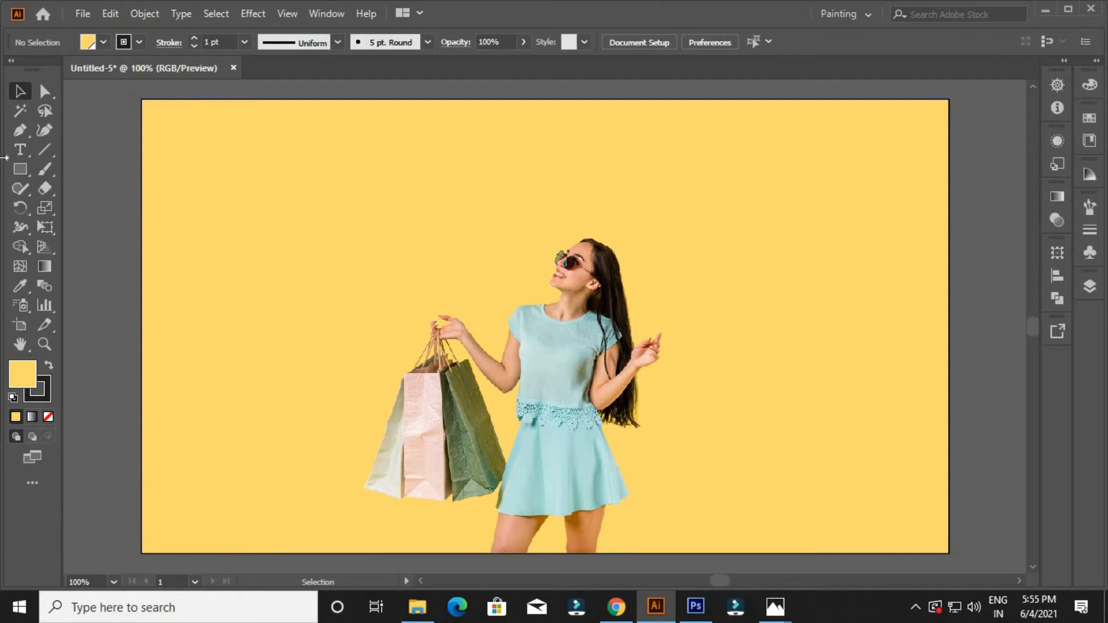
Place the STORE.png shopping cart image from the Desktop onto the artboard
click(83, 13)
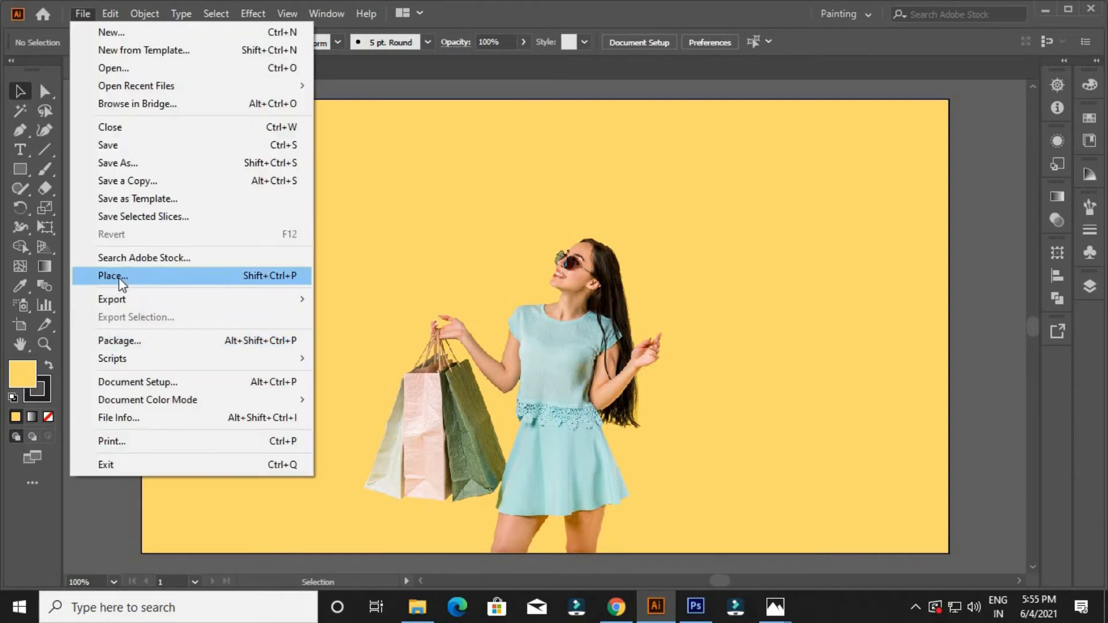
click(119, 278)
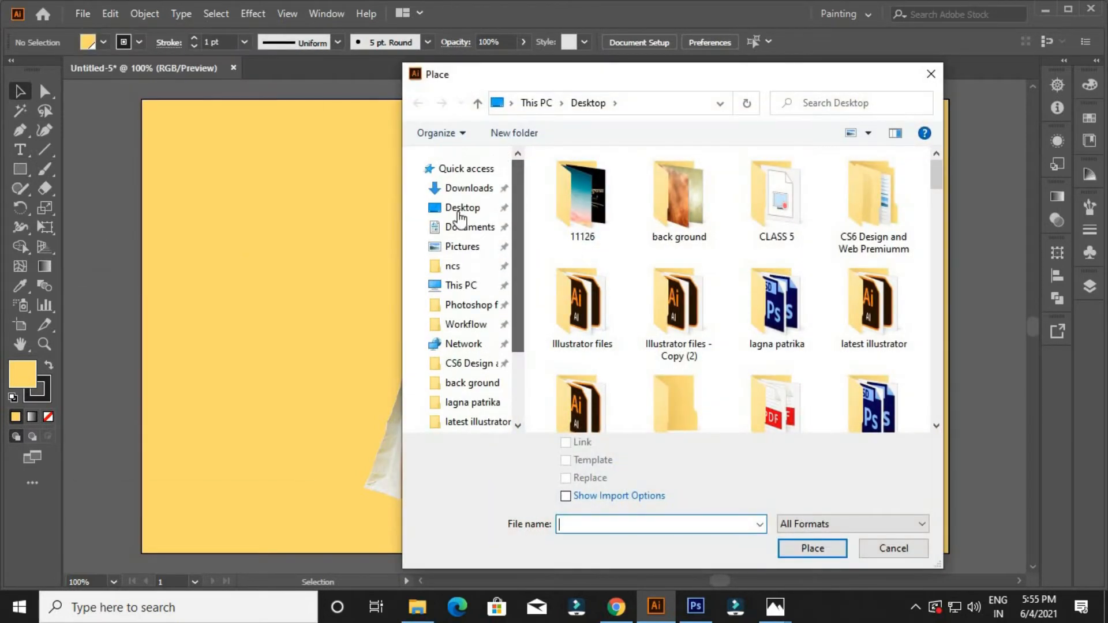
drag(935, 180, 926, 388)
double_click(873, 332)
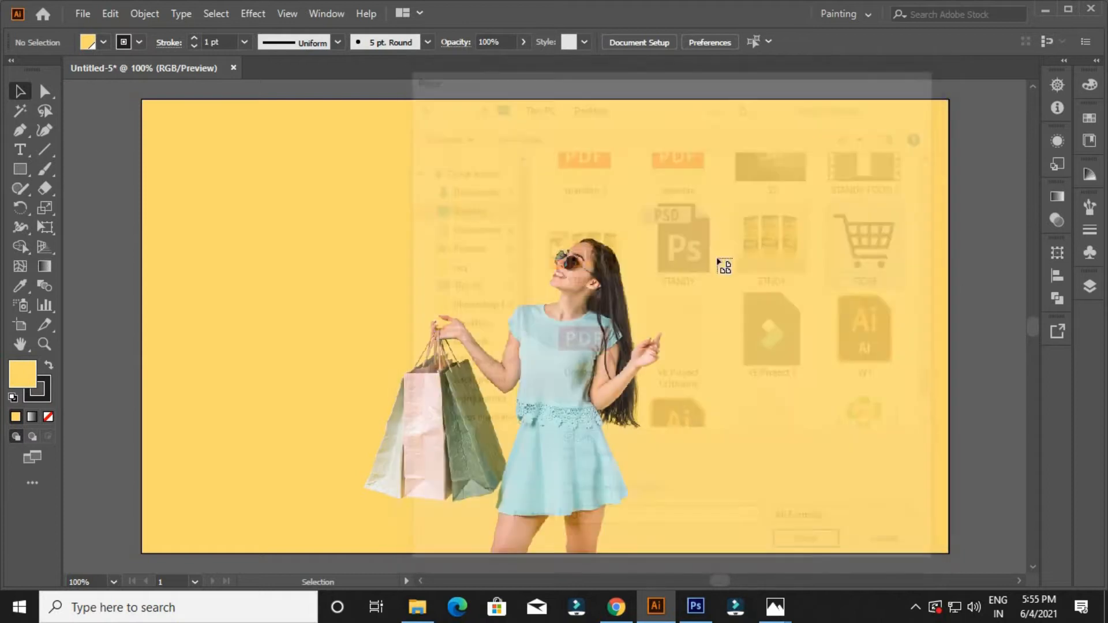
click(149, 113)
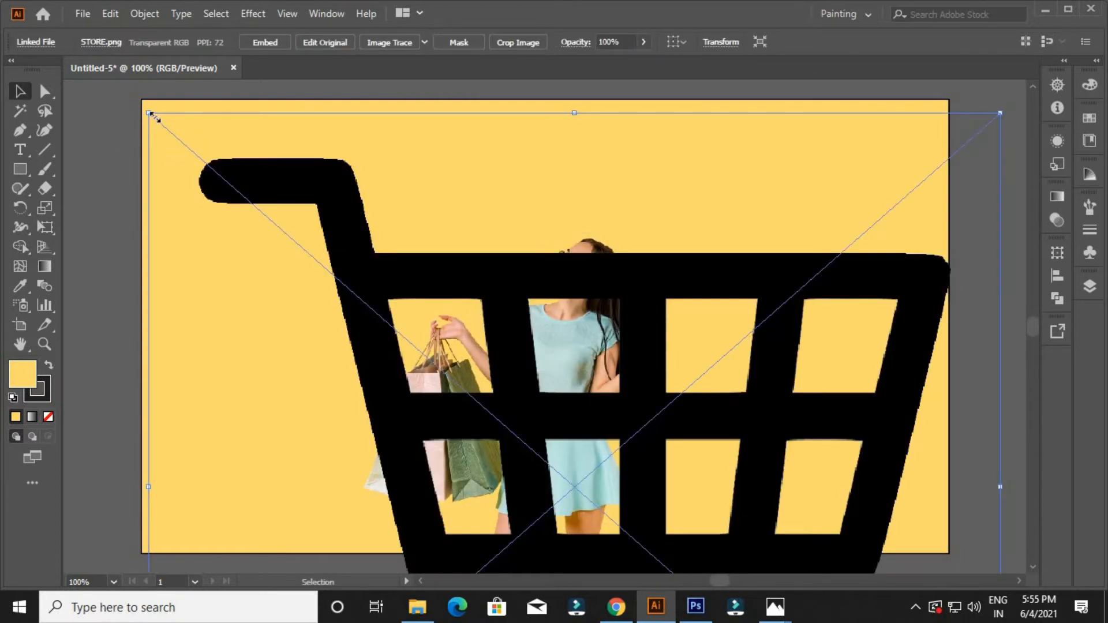
Scale the shopping cart down to a small logo and position it in the artboard's upper-left corner
mouse_move(148, 113)
mouse_down()
mouse_move(248, 180)
mouse_move(424, 354)
mouse_move(150, 96)
mouse_up()
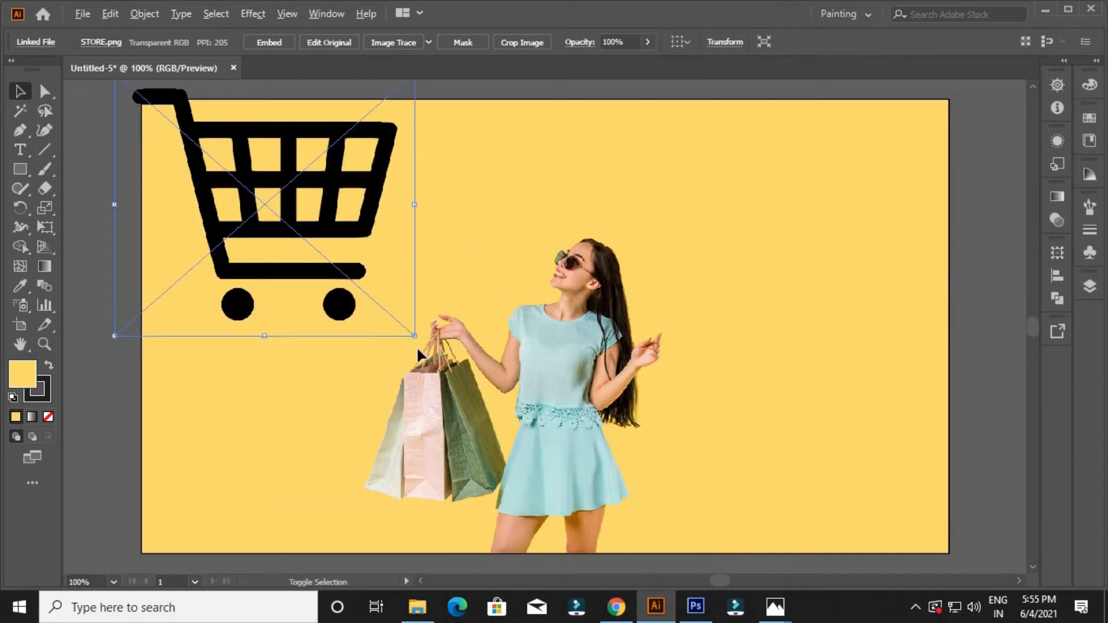
drag(410, 332, 316, 249)
drag(249, 187, 225, 161)
click(280, 209)
Add the text ONLINE to the right of the shopping cart icon
click(20, 149)
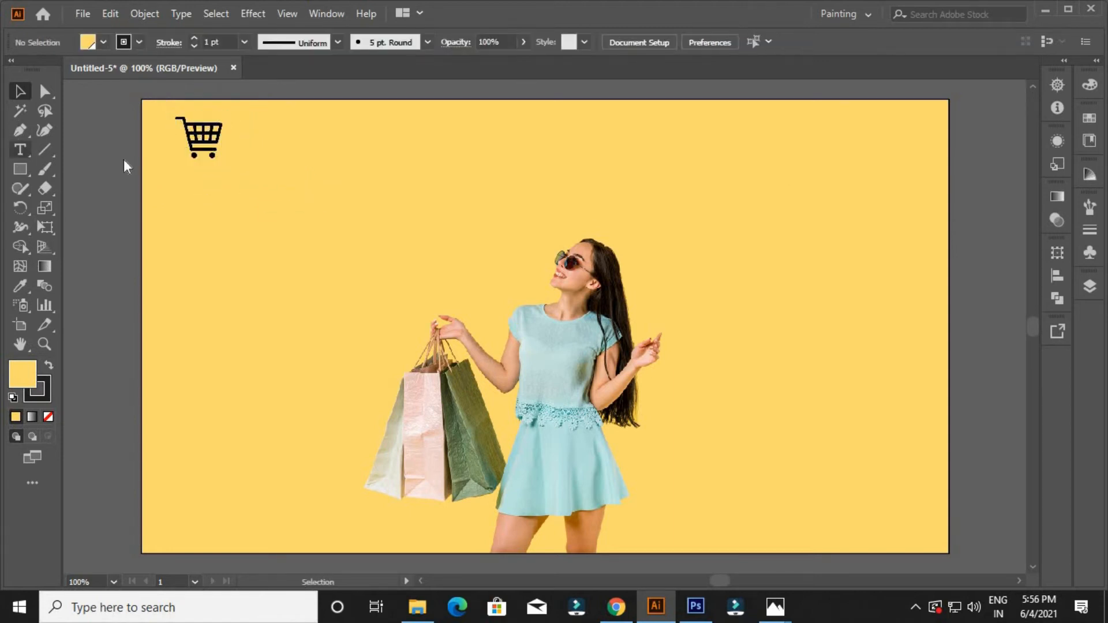
click(275, 132)
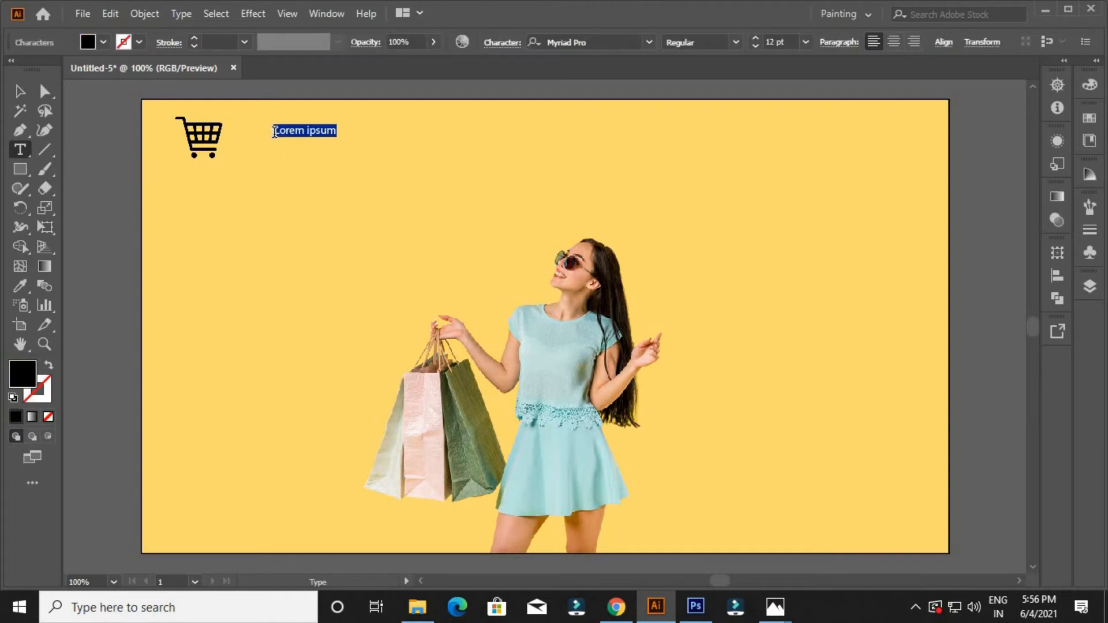
text(ONLINE)
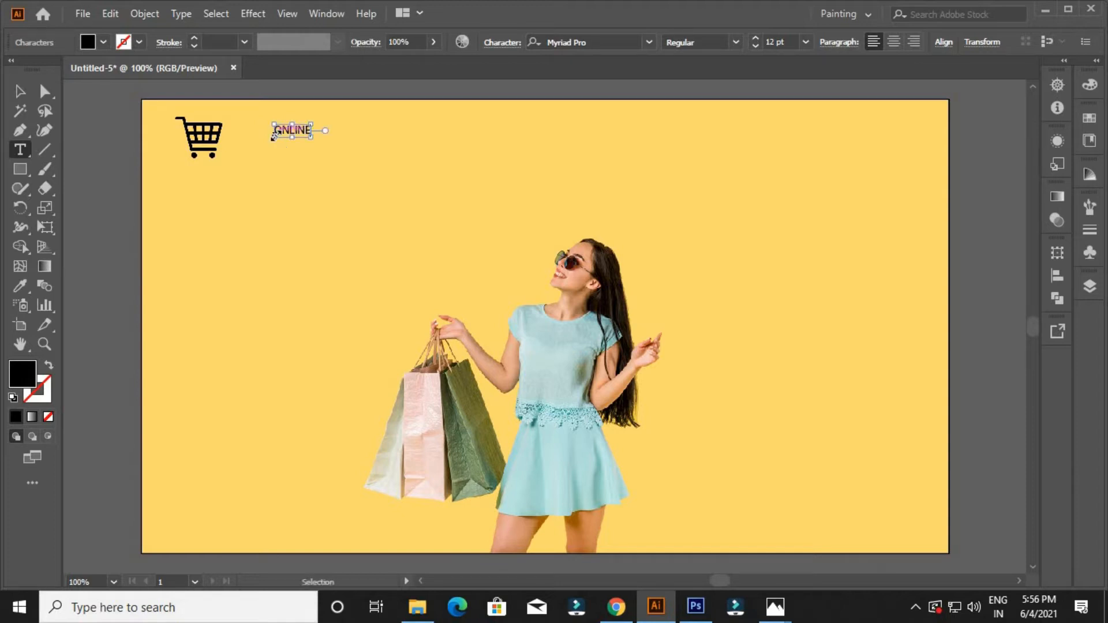
Set the ONLINE text to Myriad Pro Bold at 24 pt
double_click(291, 129)
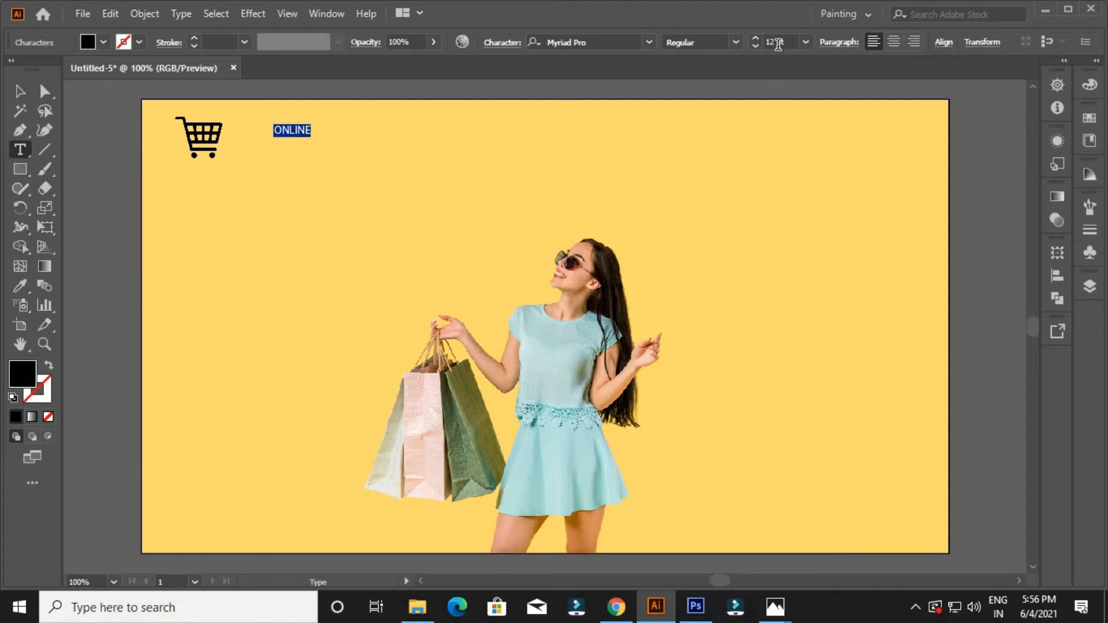
click(749, 39)
click(736, 42)
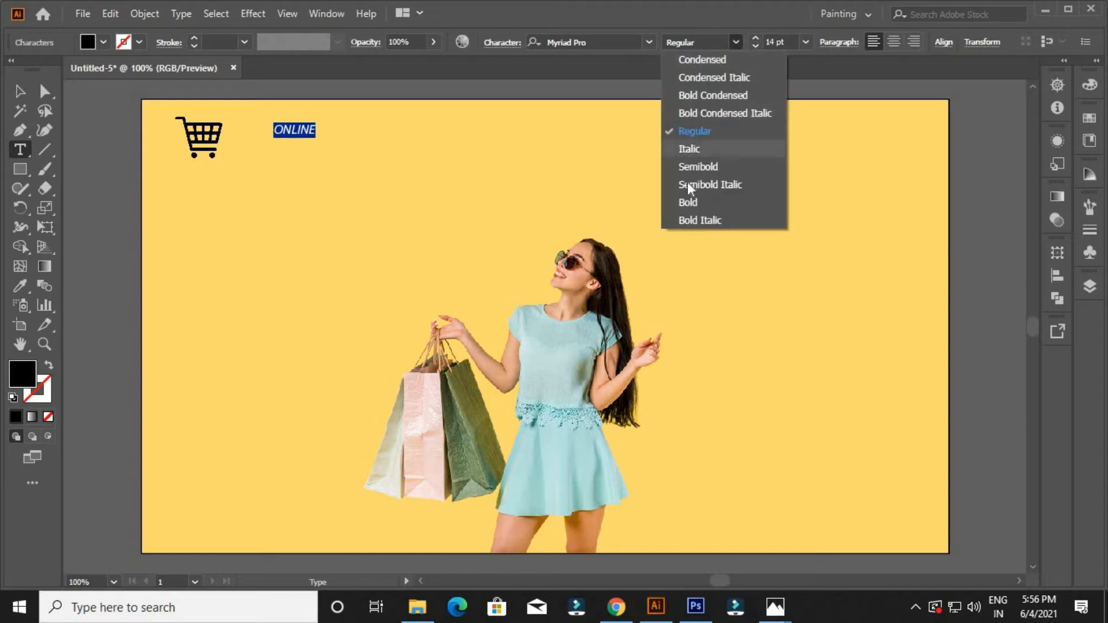
click(687, 203)
scroll(753, 38, up, 10)
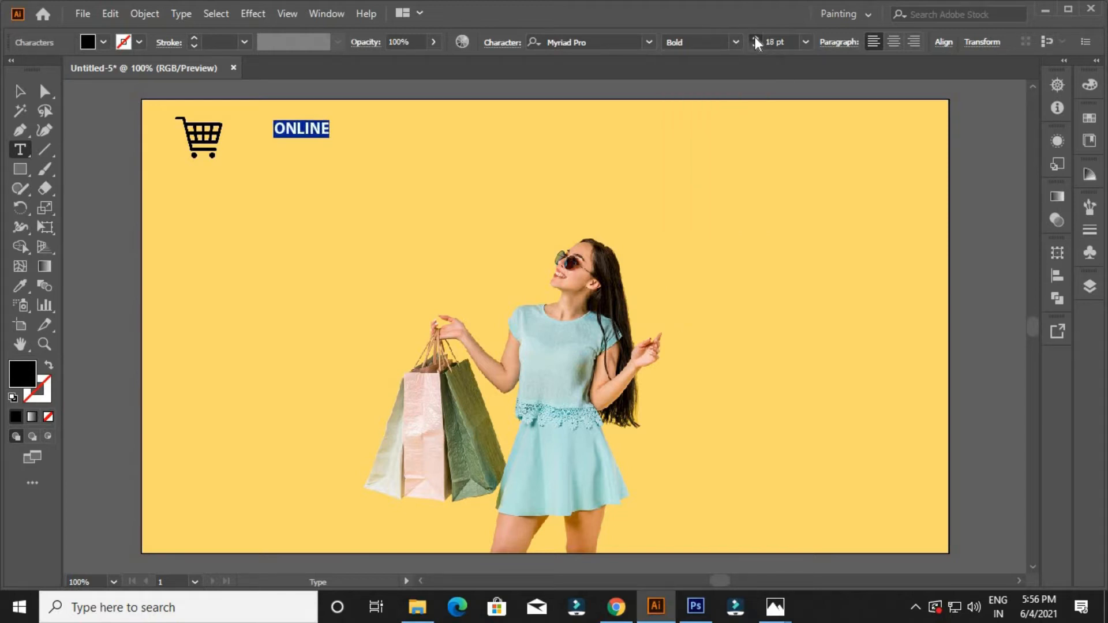
Move the ONLINE text directly beside the shopping cart icon
click(18, 89)
click(99, 196)
drag(289, 129, 240, 135)
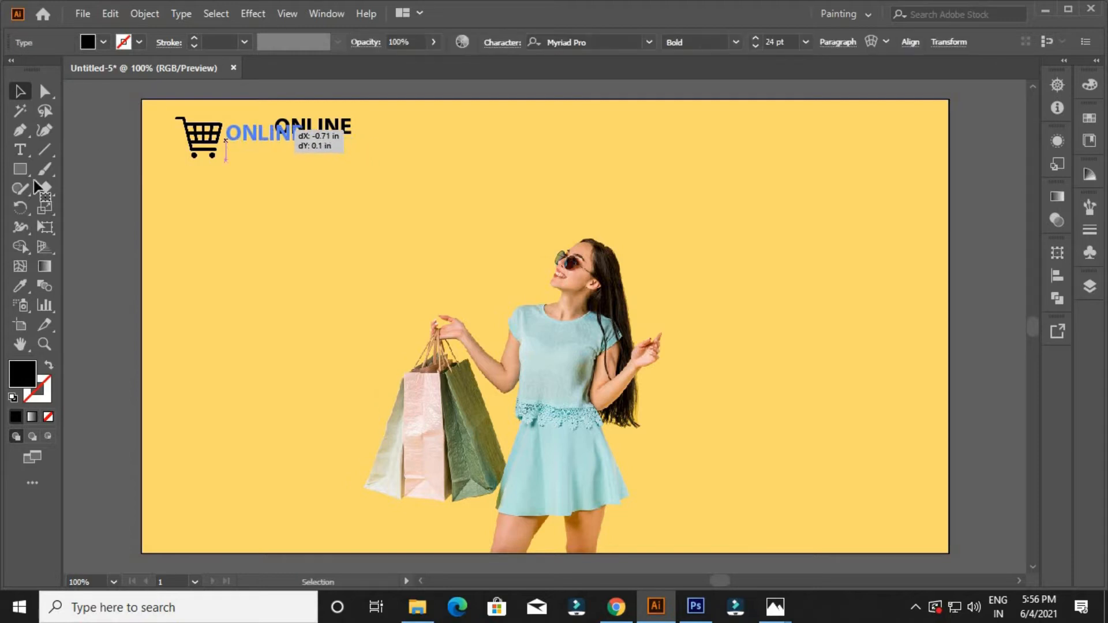
click(45, 187)
click(17, 91)
click(75, 193)
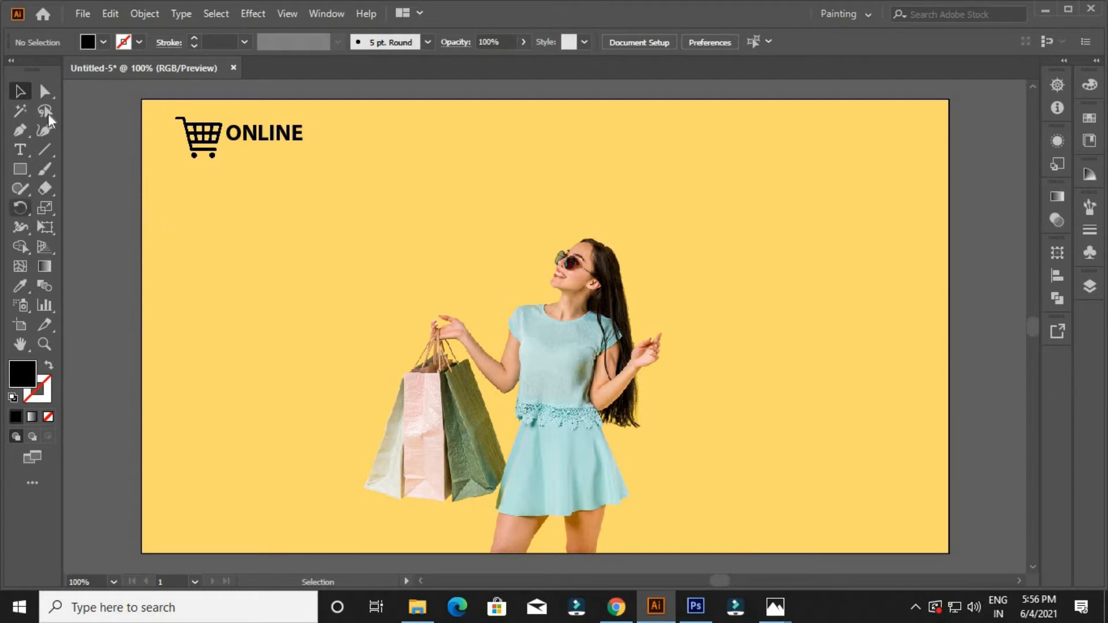
Add the text STORE below ONLINE and set its font to Brush Script Std Medium
click(245, 192)
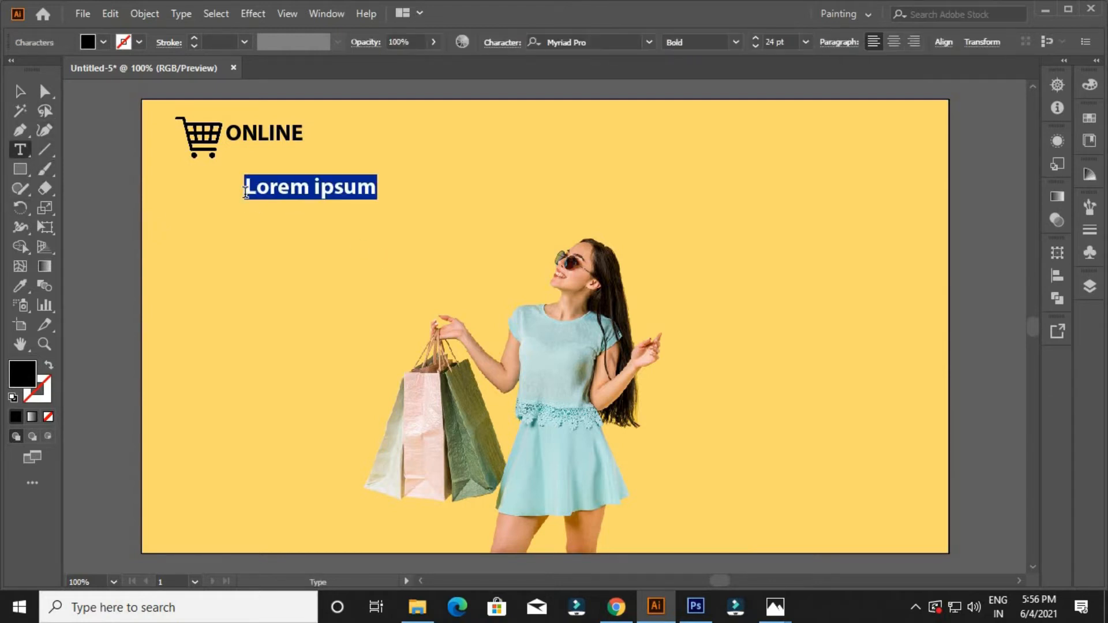
text(STOR)
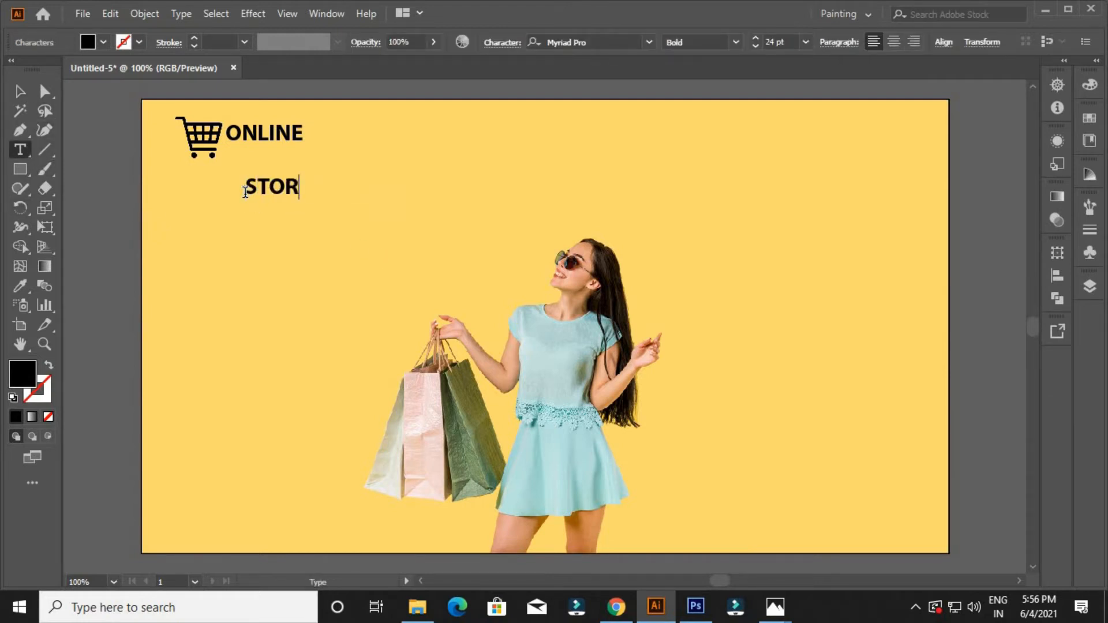
double_click(245, 192)
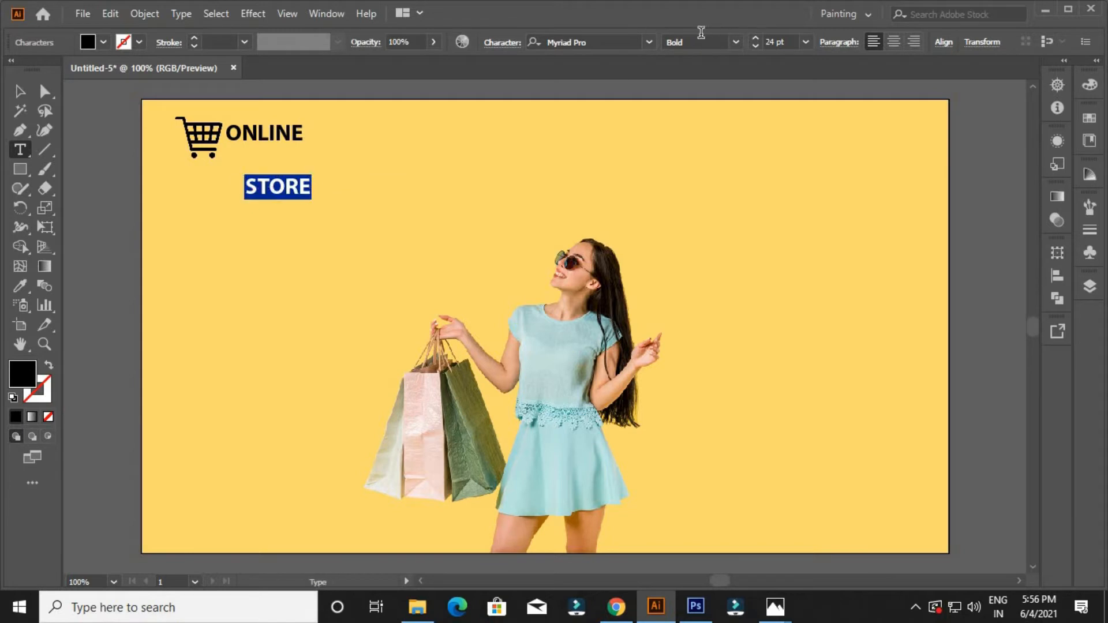
click(608, 42)
text(SCR)
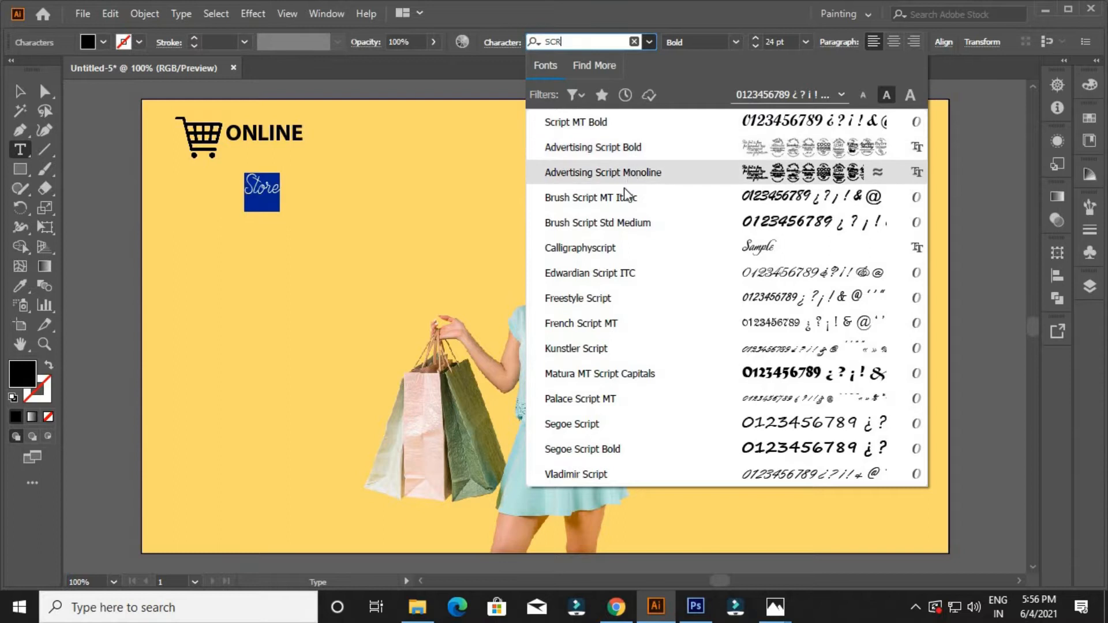
click(620, 230)
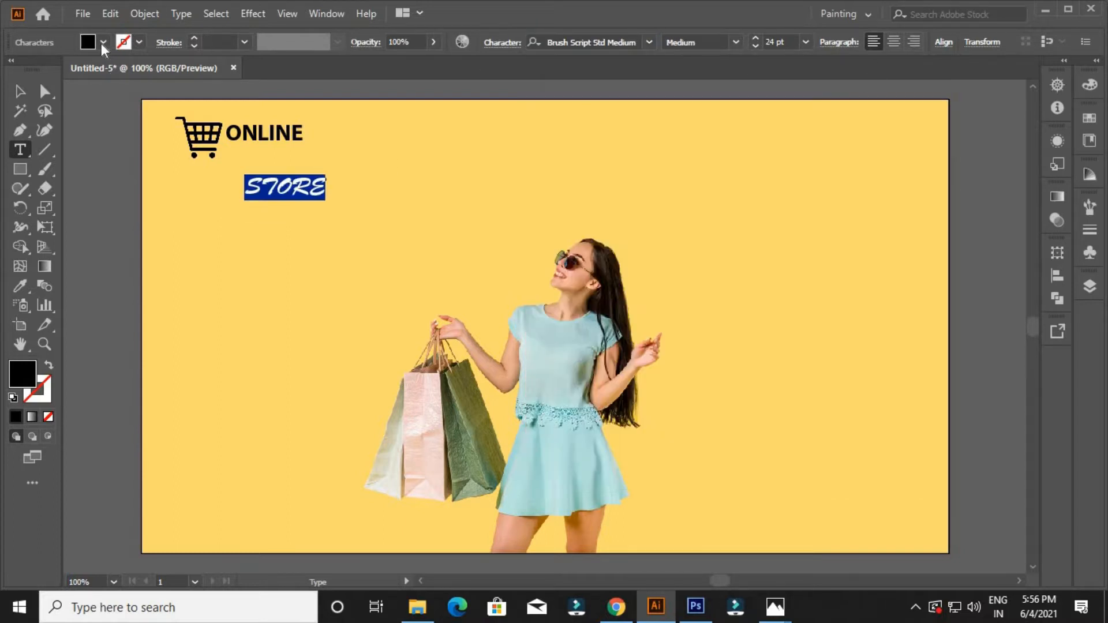
Fill the STORE text with white
click(104, 43)
click(33, 71)
click(96, 257)
Position the STORE text just beneath ONLINE, shifted slightly to the right
click(20, 91)
drag(312, 196, 300, 164)
click(328, 205)
key(space)
drag(367, 238, 352, 243)
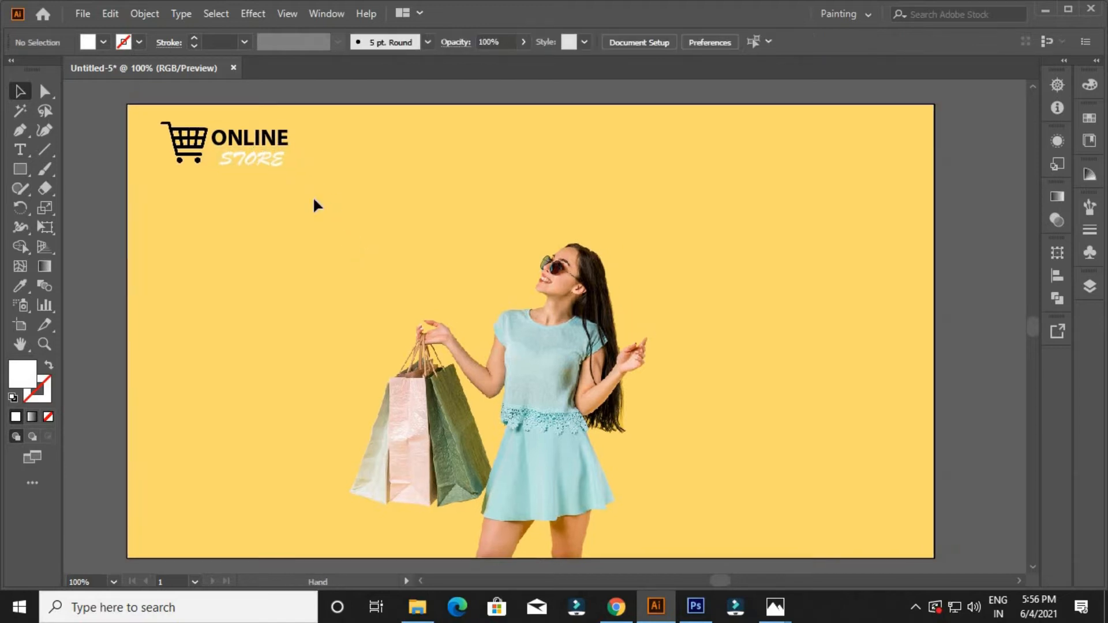
drag(287, 159, 303, 156)
click(358, 208)
Draw a large circle overlapping the artboard's left edge below the logo
key(space)
drag(358, 210, 415, 205)
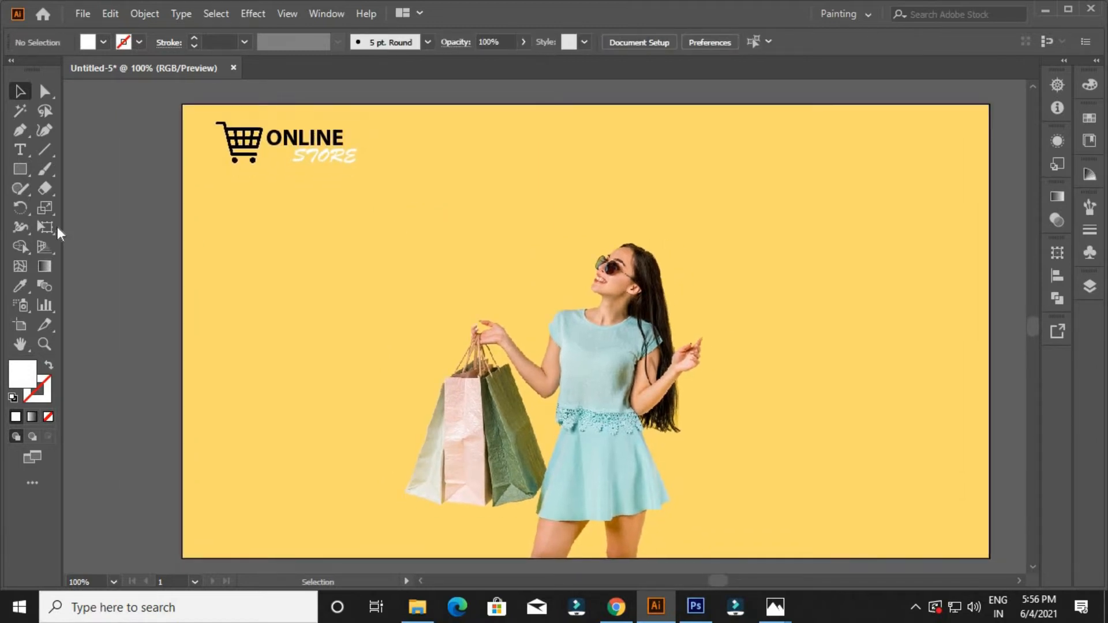
drag(30, 169, 129, 218)
drag(288, 423, 348, 436)
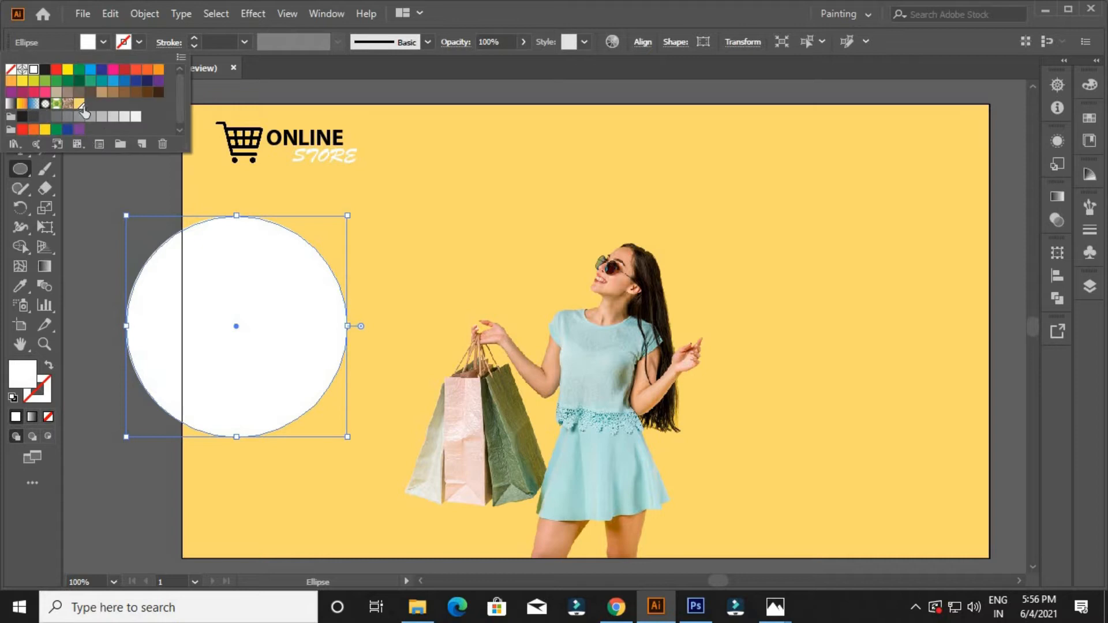
Fill the circle with the deeper yellow F4C70B
click(10, 81)
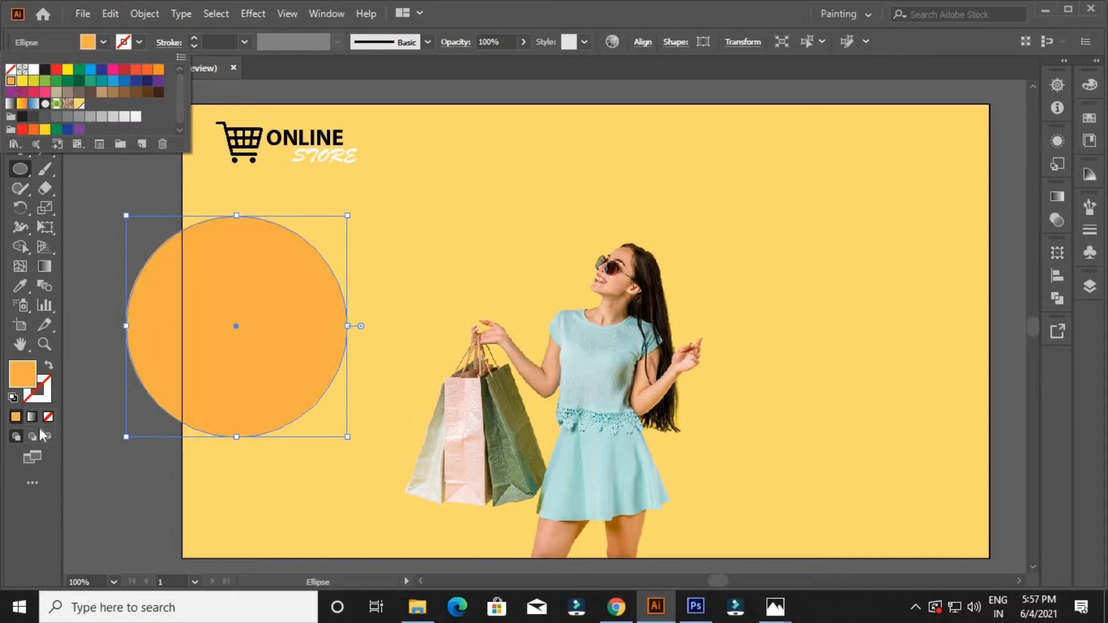
double_click(22, 374)
click(979, 350)
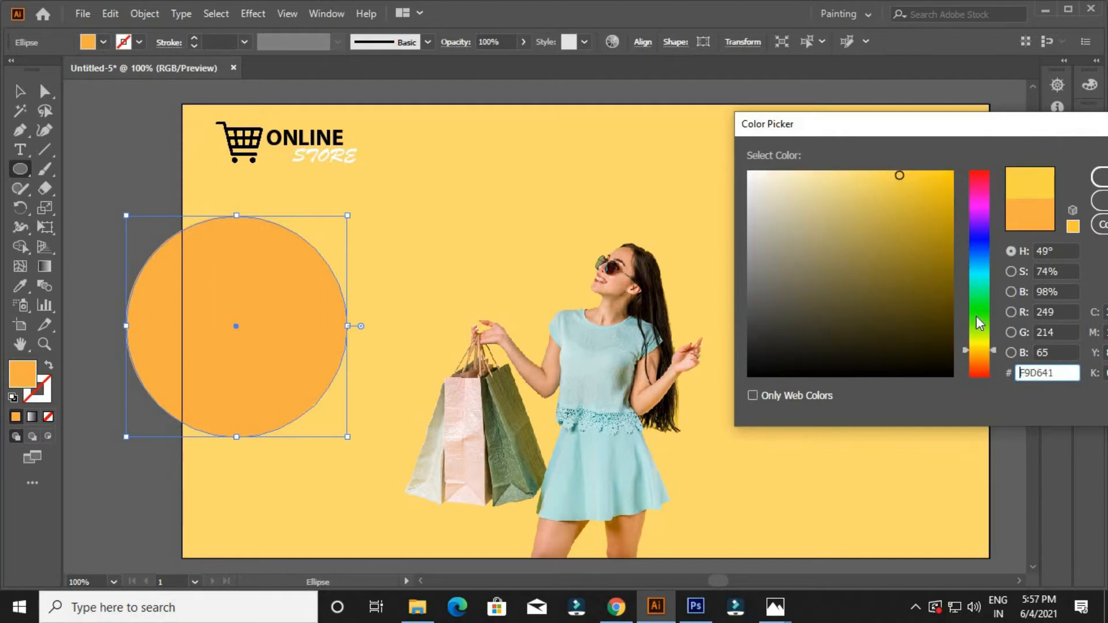
click(949, 191)
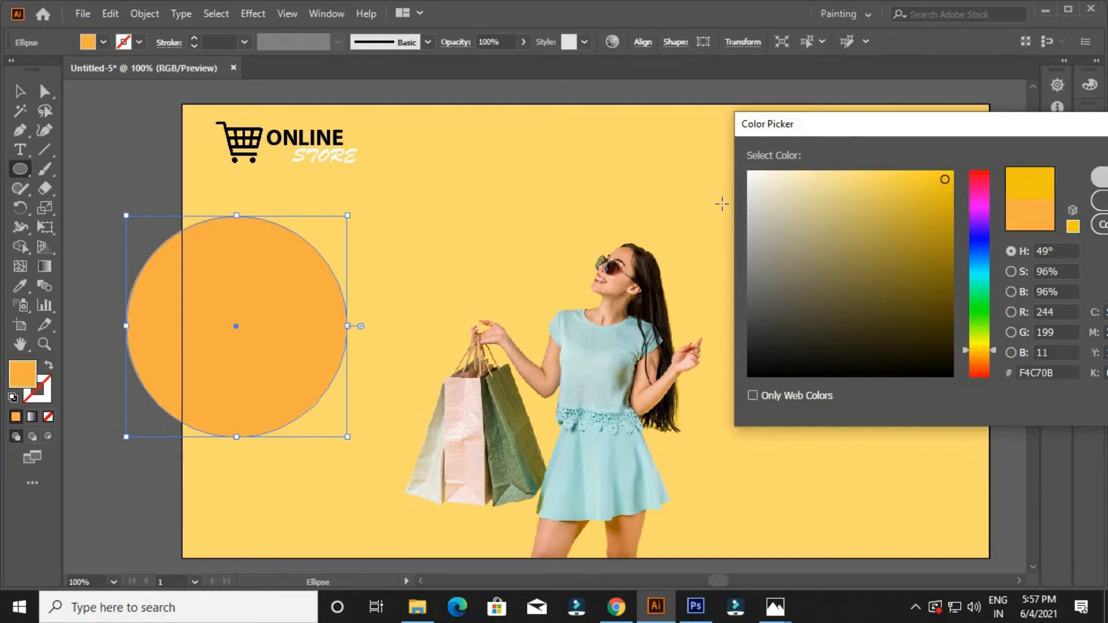
click(1099, 179)
Nudge the yellow circle slightly downward along the artboard's left edge
key(v)
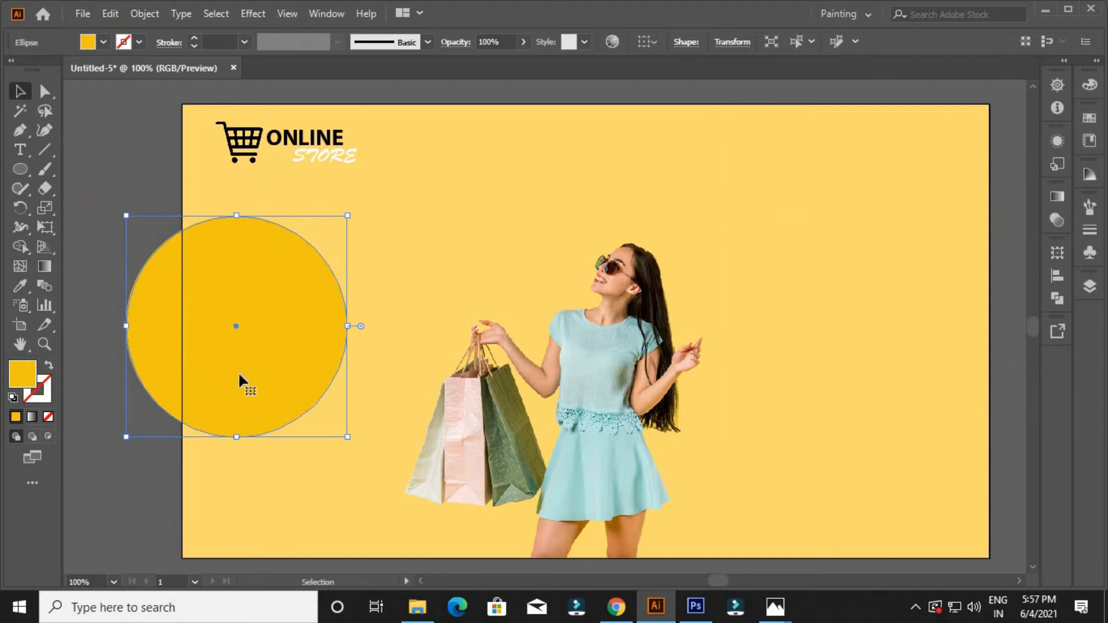
key(Down)
key(Down)
key(Down)
key(Down)
key(Down)
key(Down)
key(Down)
key(Down)
key(Down)
key(Down)
key(Down)
key(Down)
key(Down)
key(Down)
key(Down)
key(Down)
key(Down)
key(Down)
key(Down)
key(Down)
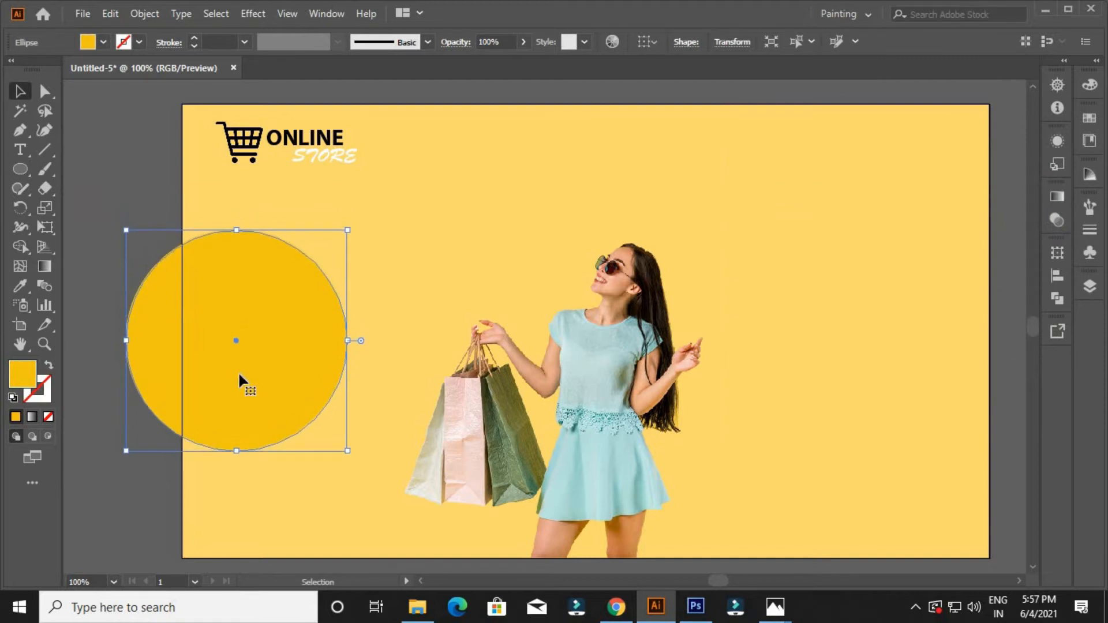
key(Down)
key(Down)
key(Down)
key(Down)
key(Down)
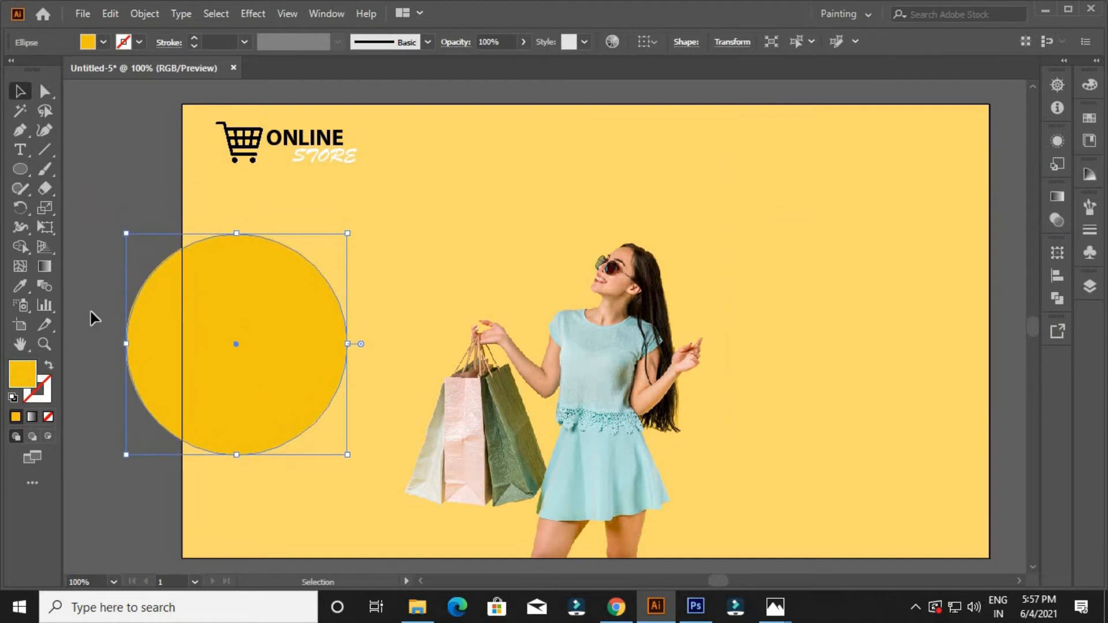
Draw a tall rectangle outside the artboard that covers the circle's overhang up to the left edge
click(92, 317)
drag(22, 161, 182, 498)
key(v)
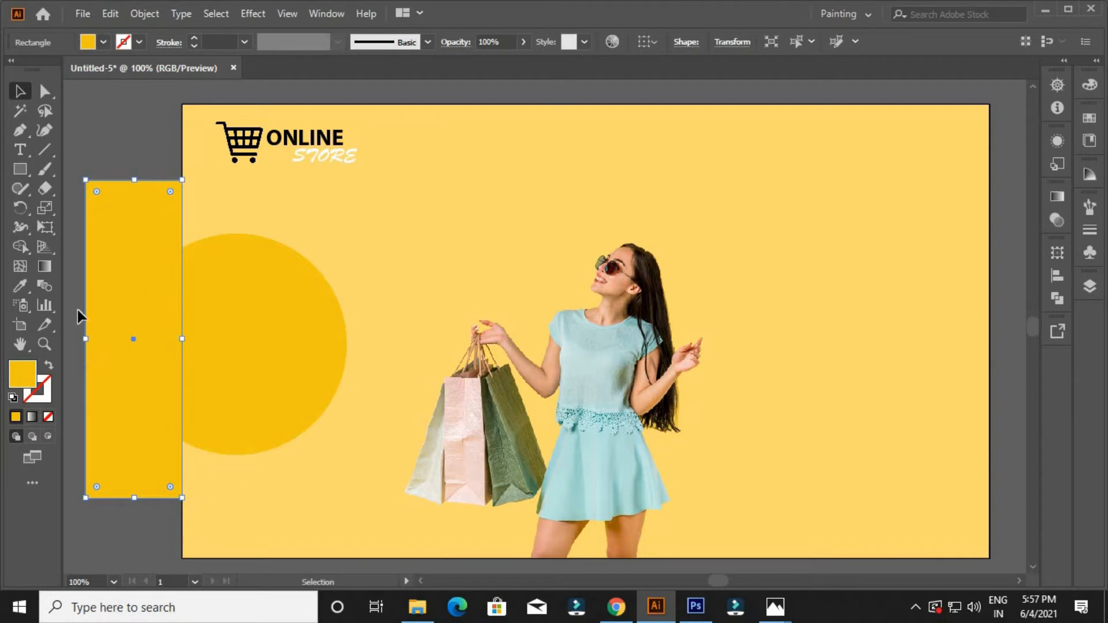
Remove the rectangle and the circle's overhang outside the artboard with the Shape Builder tool
drag(74, 302, 271, 386)
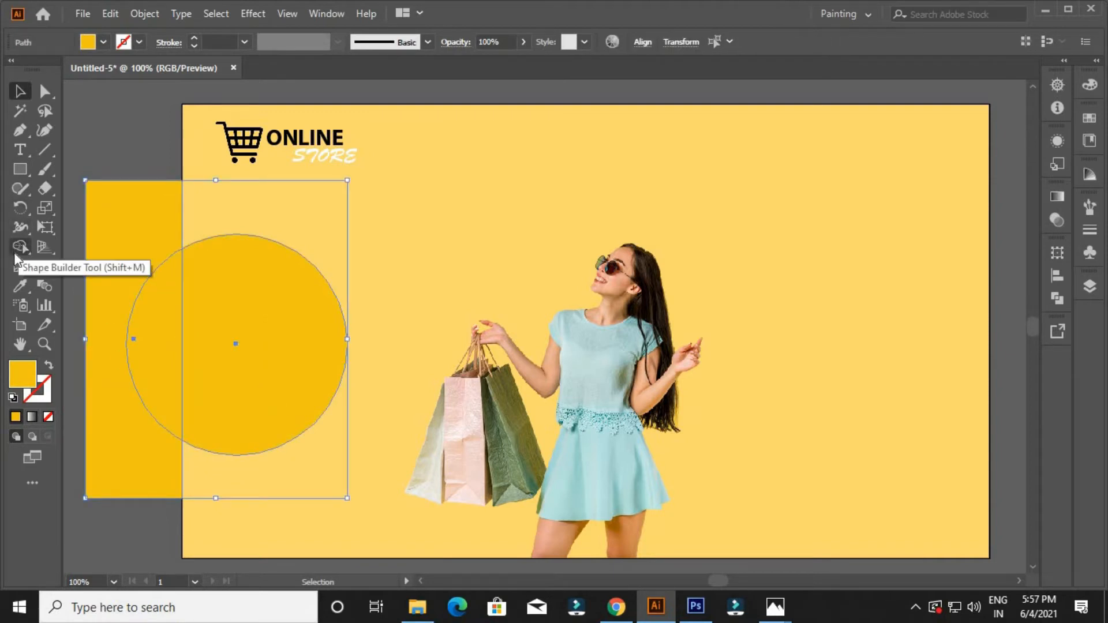
click(19, 248)
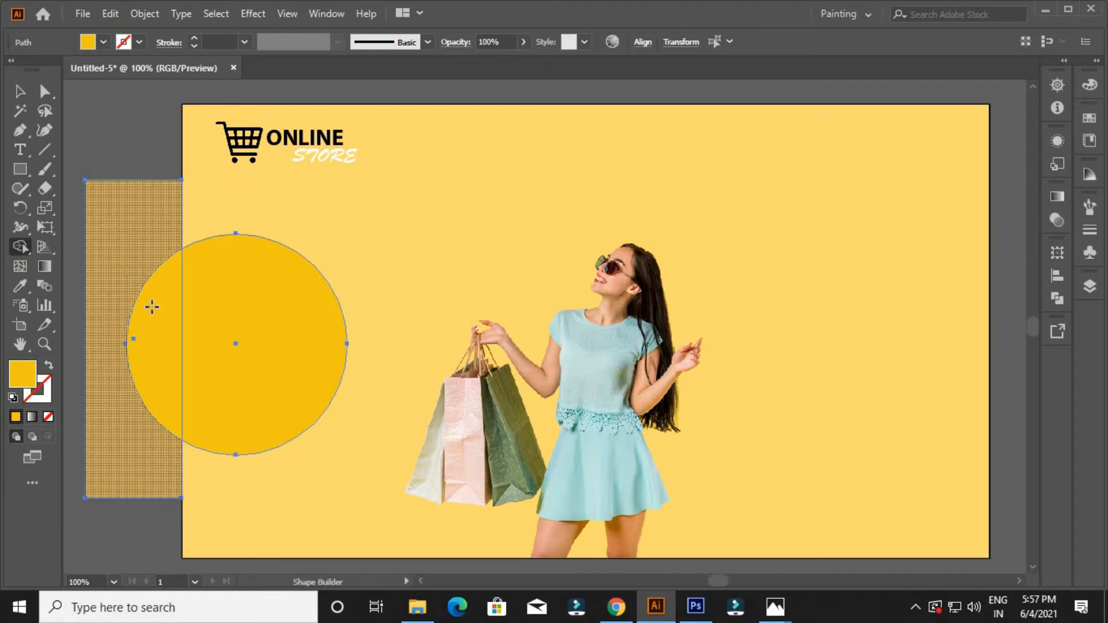
alt+click(134, 273)
alt+click(128, 297)
key(v)
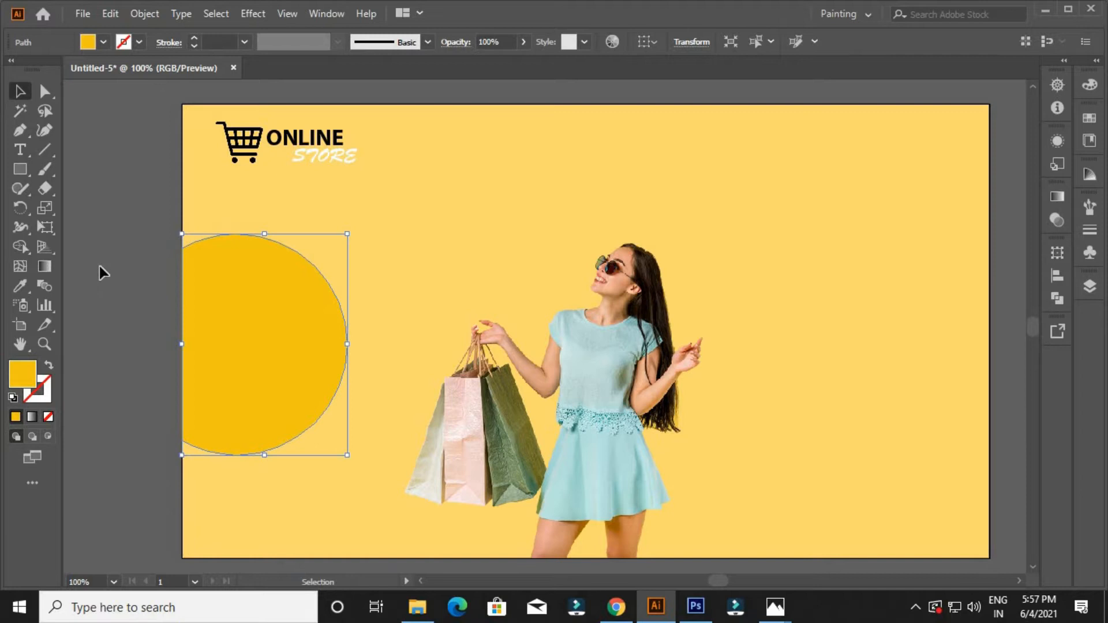
click(101, 272)
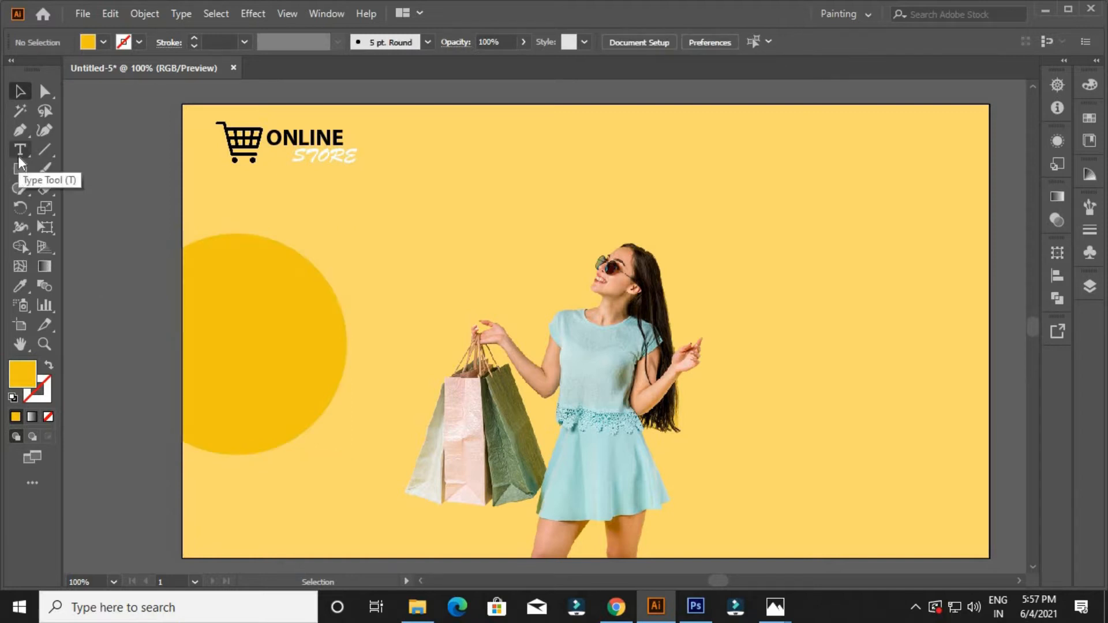
Add a three-line text reading FOR, ONLINE and ORDER in the empty area beside the yellow circle
click(19, 153)
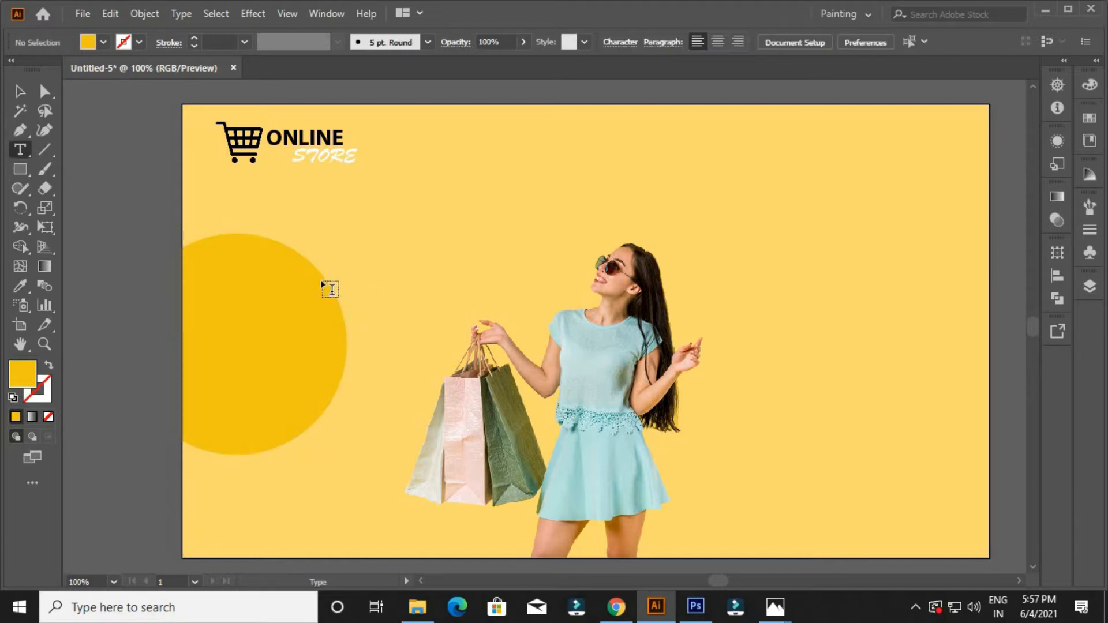
click(367, 268)
click(19, 91)
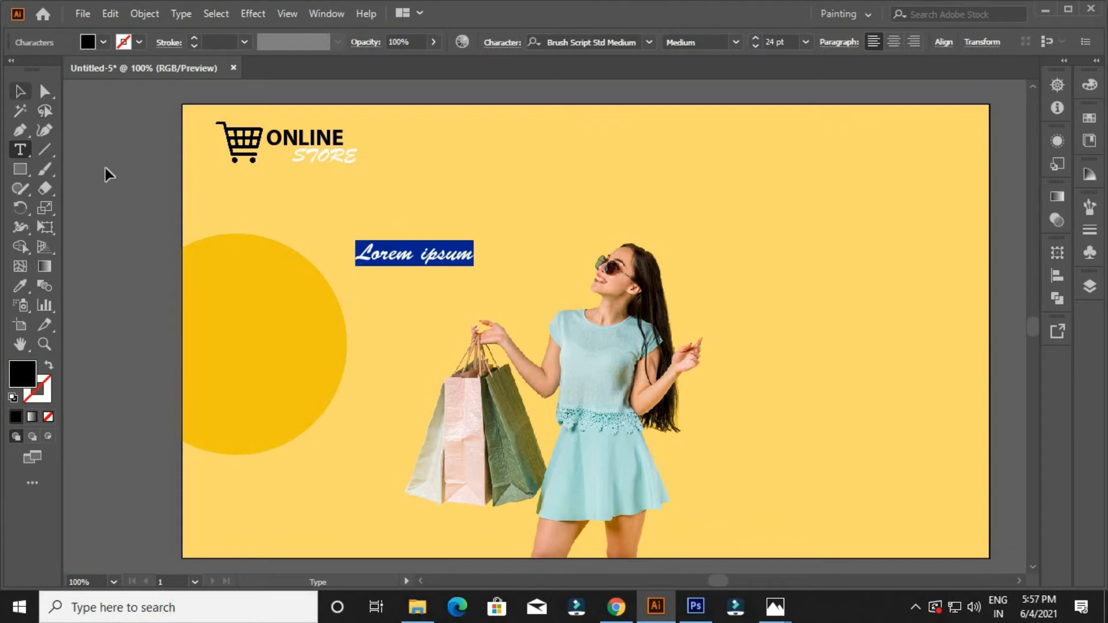
click(254, 309)
key(a)
key(ctrl+2)
double_click(415, 254)
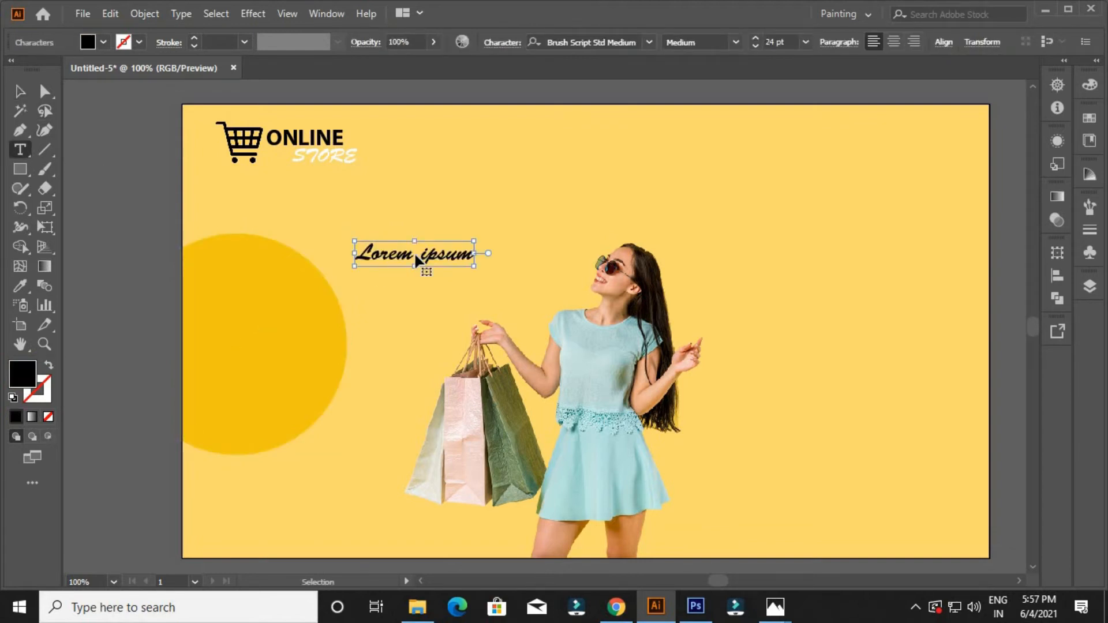
triple_click(414, 253)
text(FOR)
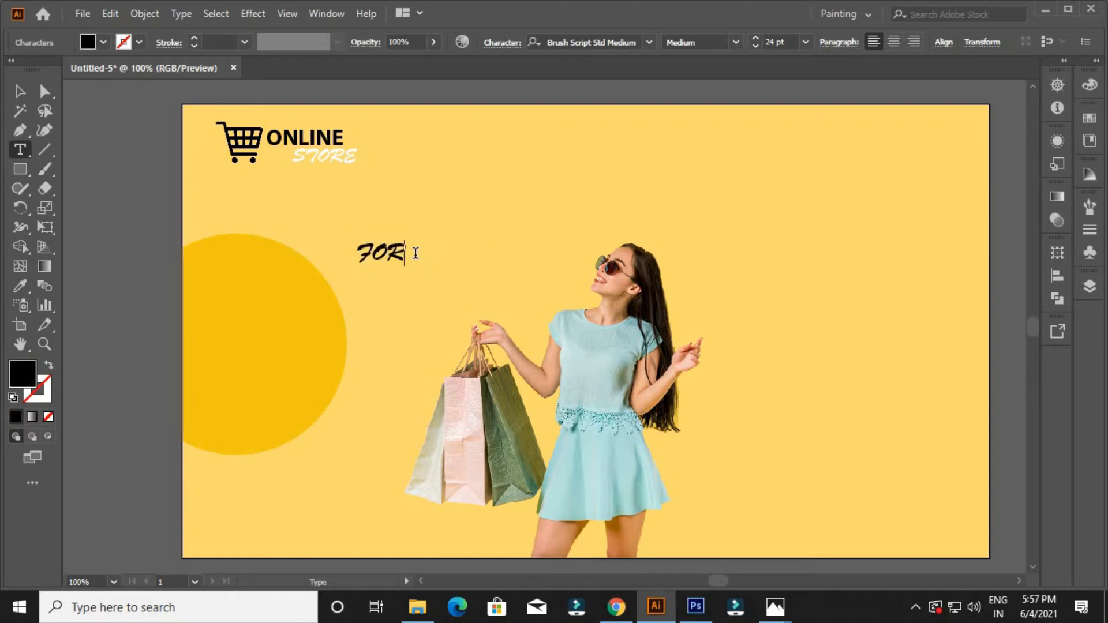
key(Return)
text(ONLINE )
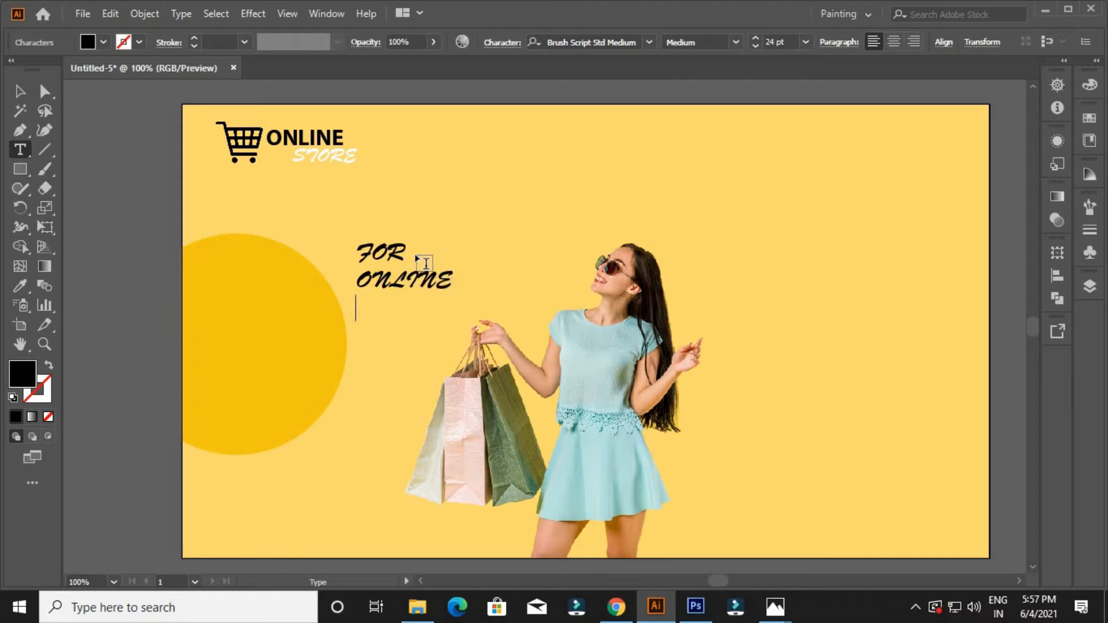
text(ORDER)
Set the font of the FOR ONLINE ORDER text to Arial Bold and move the text onto the yellow circle
key(Escape)
key(ctrl+a)
click(601, 42)
text(ARI)
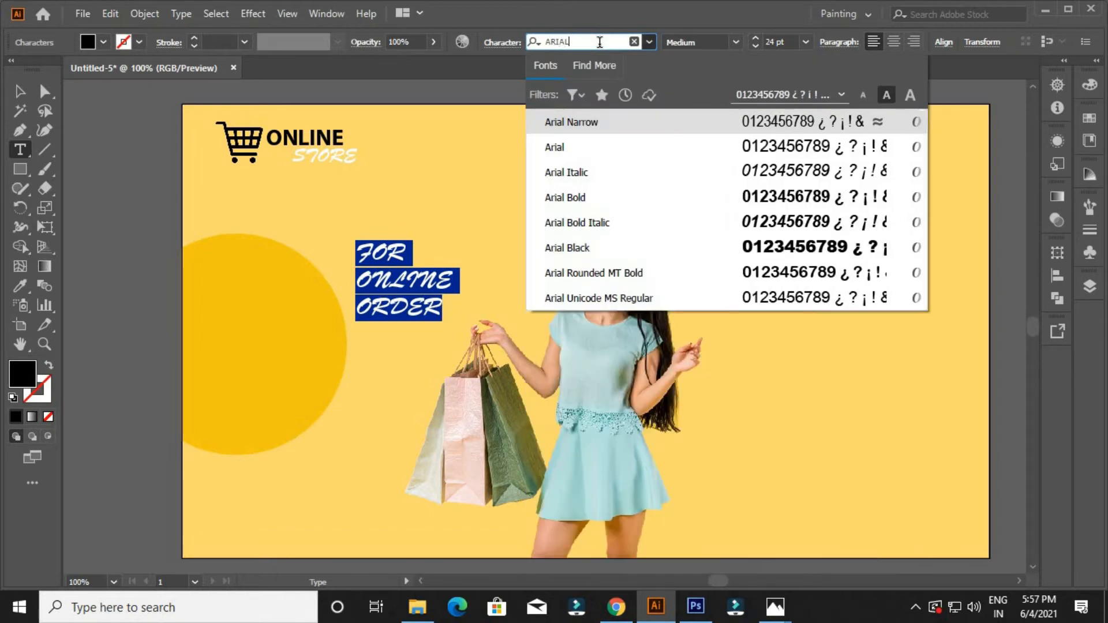
key(Return)
click(734, 42)
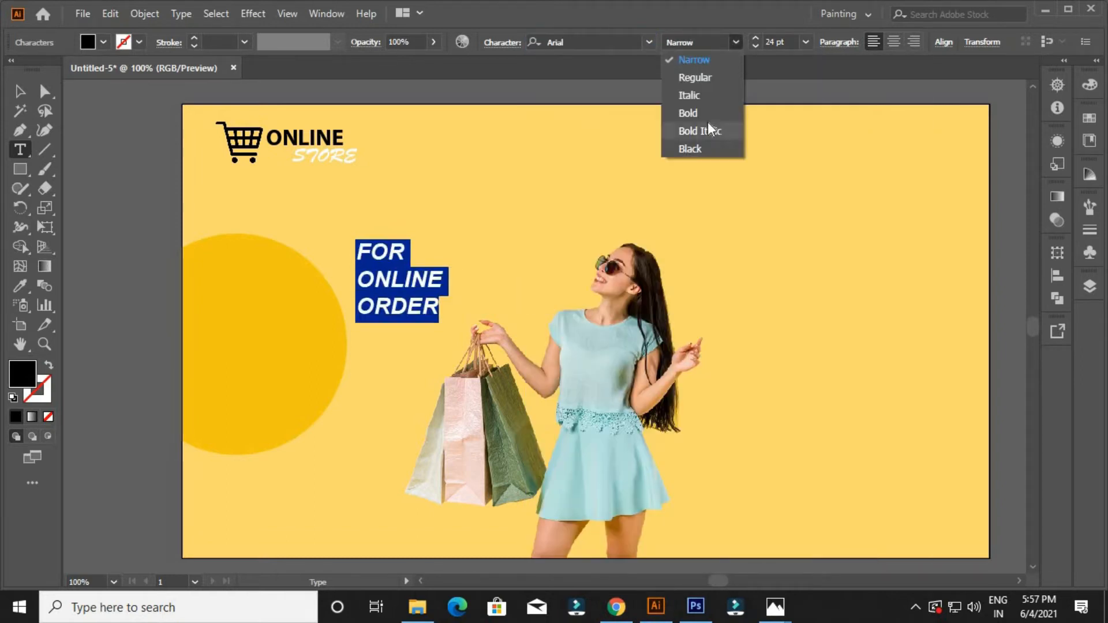
click(707, 116)
click(19, 91)
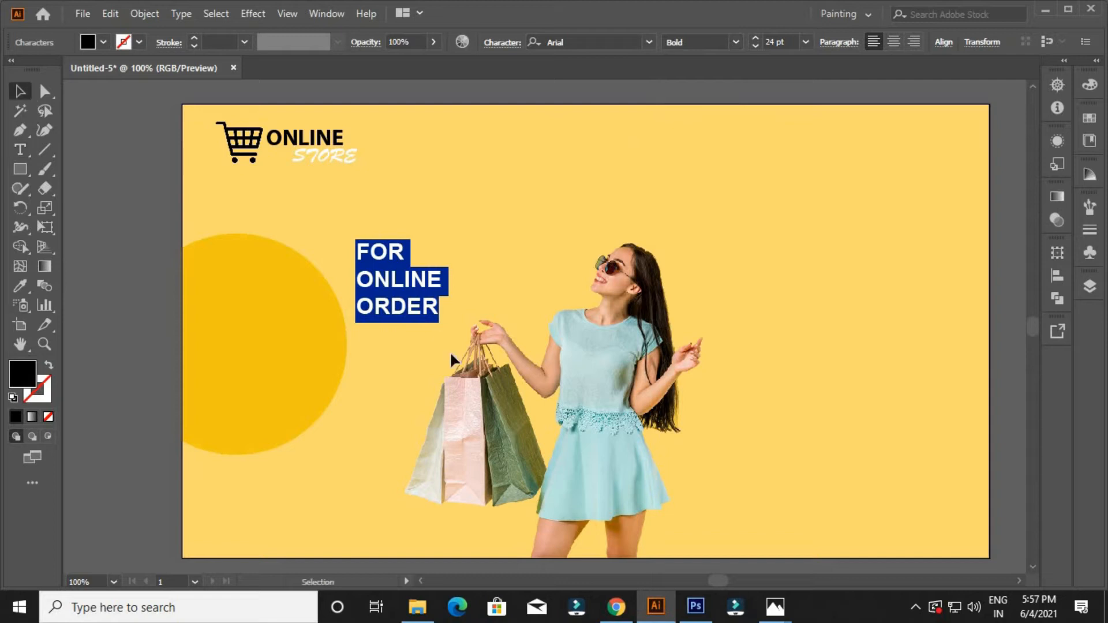
drag(392, 281, 266, 303)
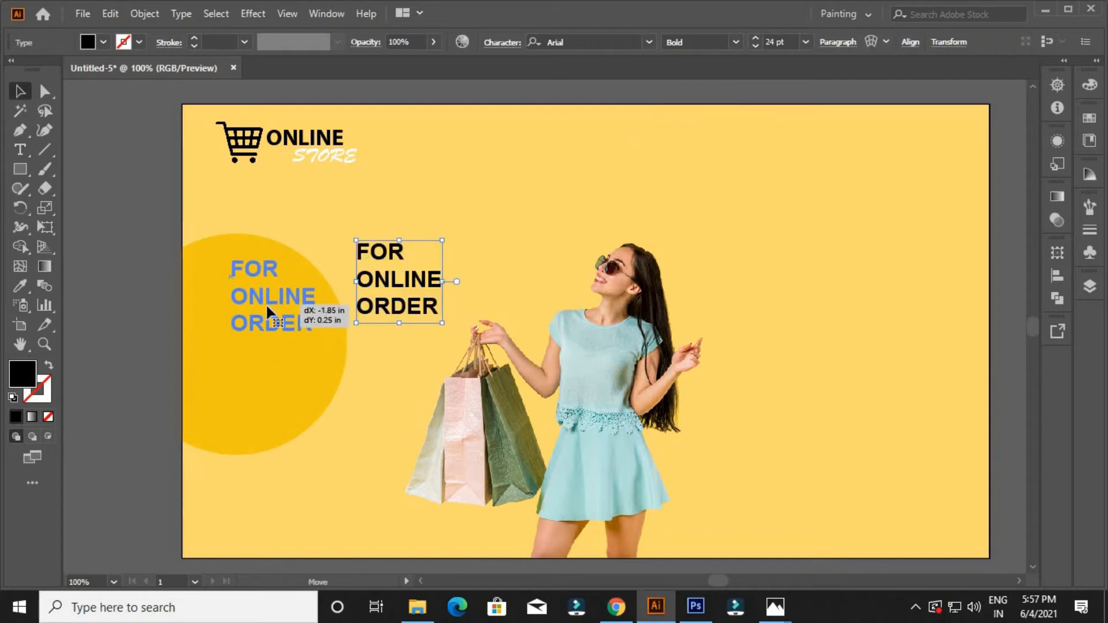
Enlarge the word ONLINE in the text on the circle to 40 pt
double_click(295, 298)
key(ctrl+a)
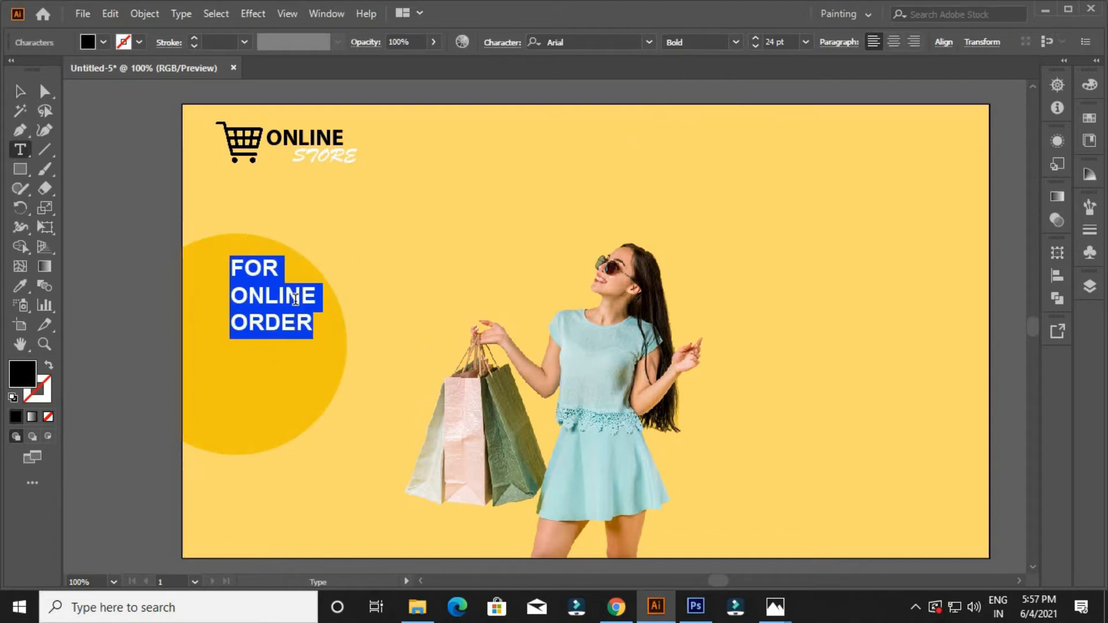
drag(316, 295, 230, 295)
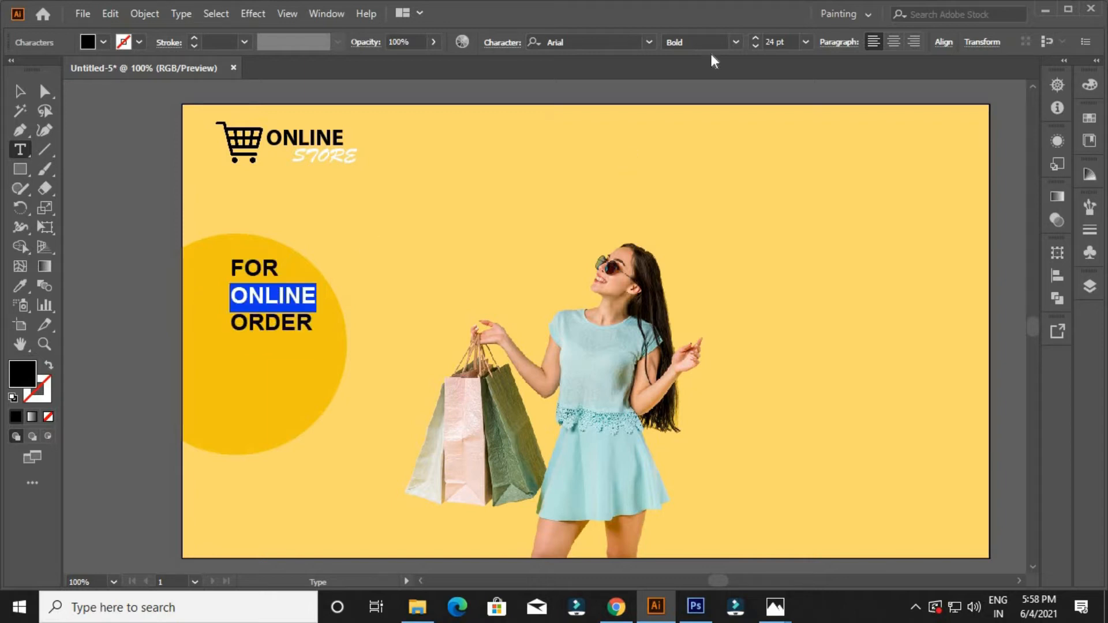
click(753, 39)
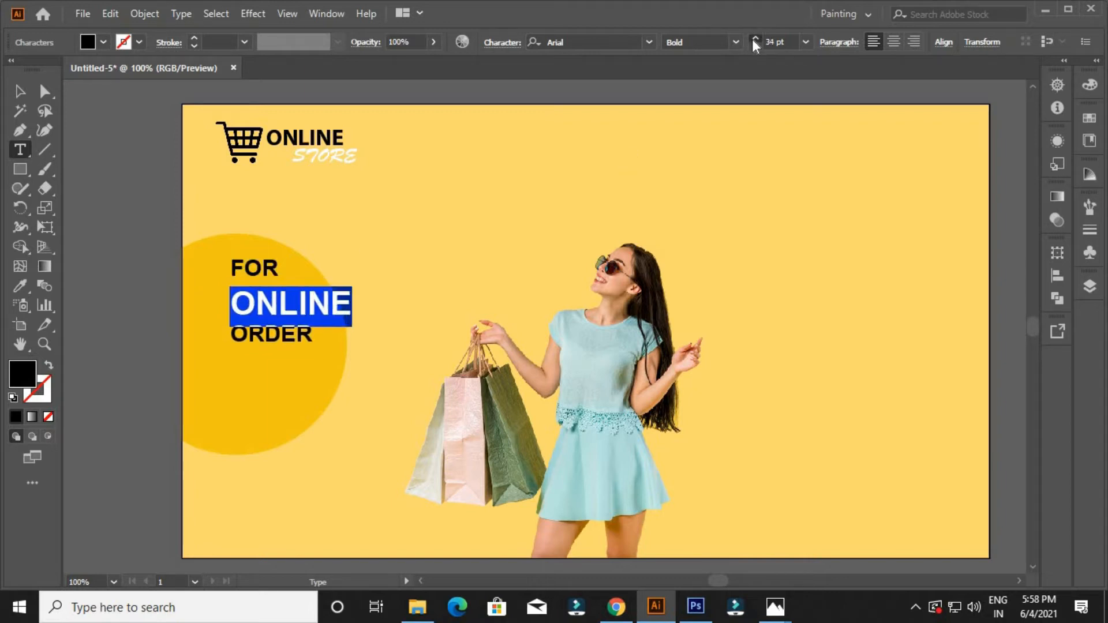
click(21, 95)
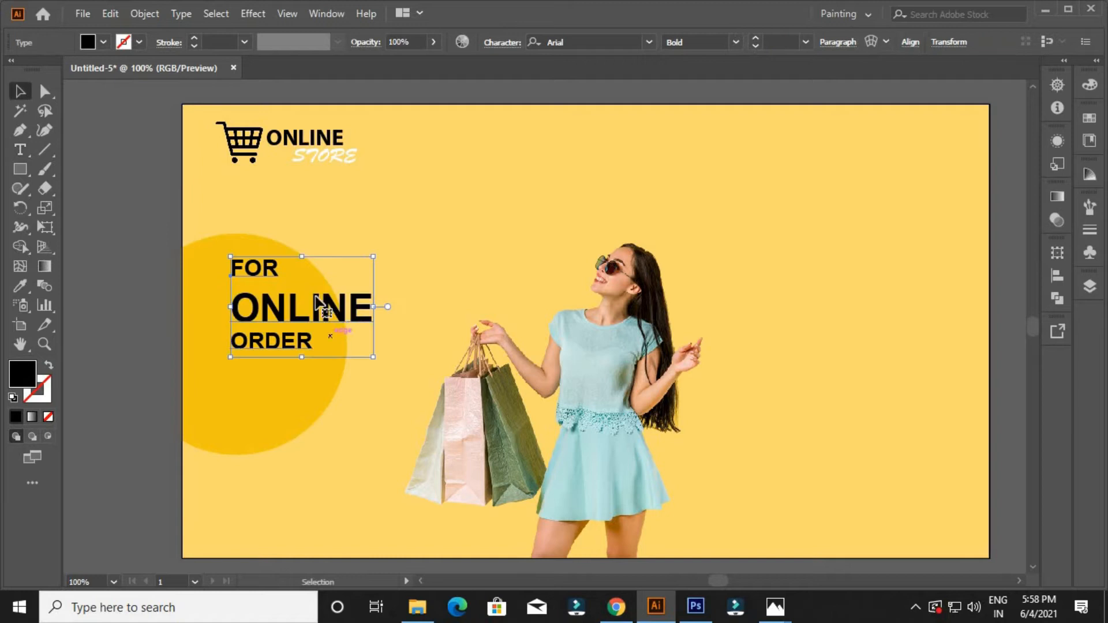
Set the word FOR above ONLINE to 28 pt
double_click(272, 271)
drag(281, 269, 222, 264)
click(758, 39)
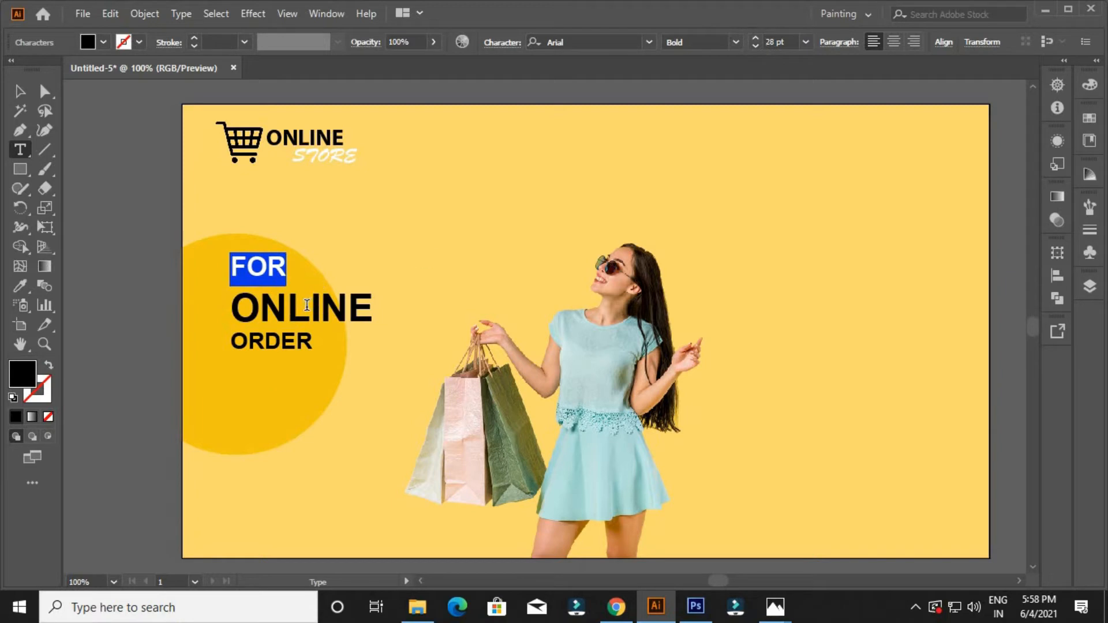
Set the word ORDER below ONLINE to 28 pt
click(313, 345)
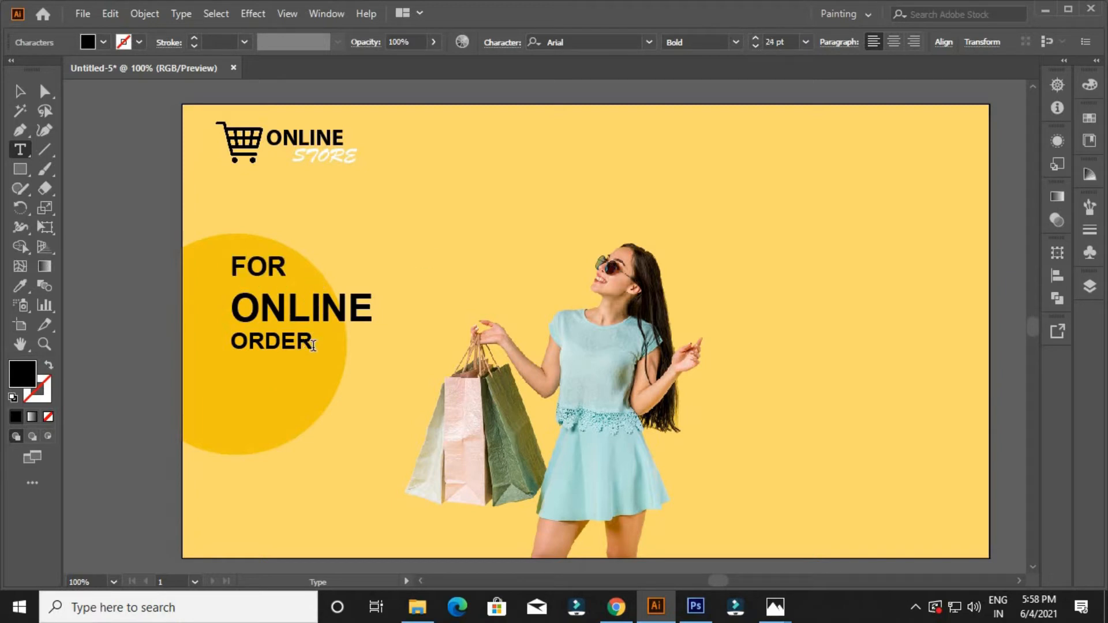
double_click(278, 345)
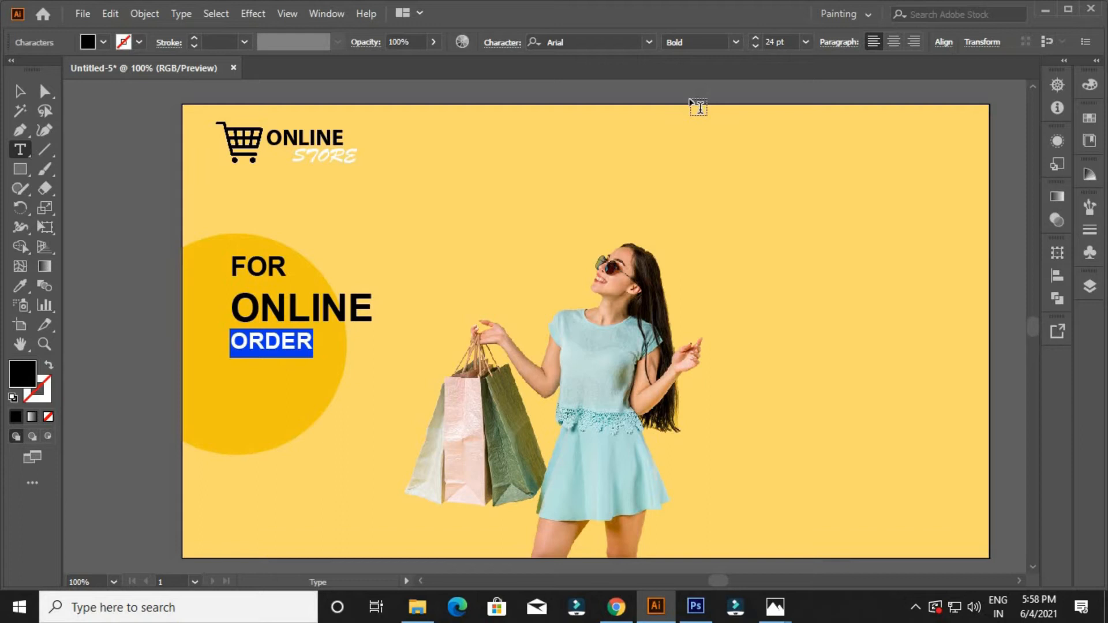
click(757, 38)
click(757, 38)
click(757, 38)
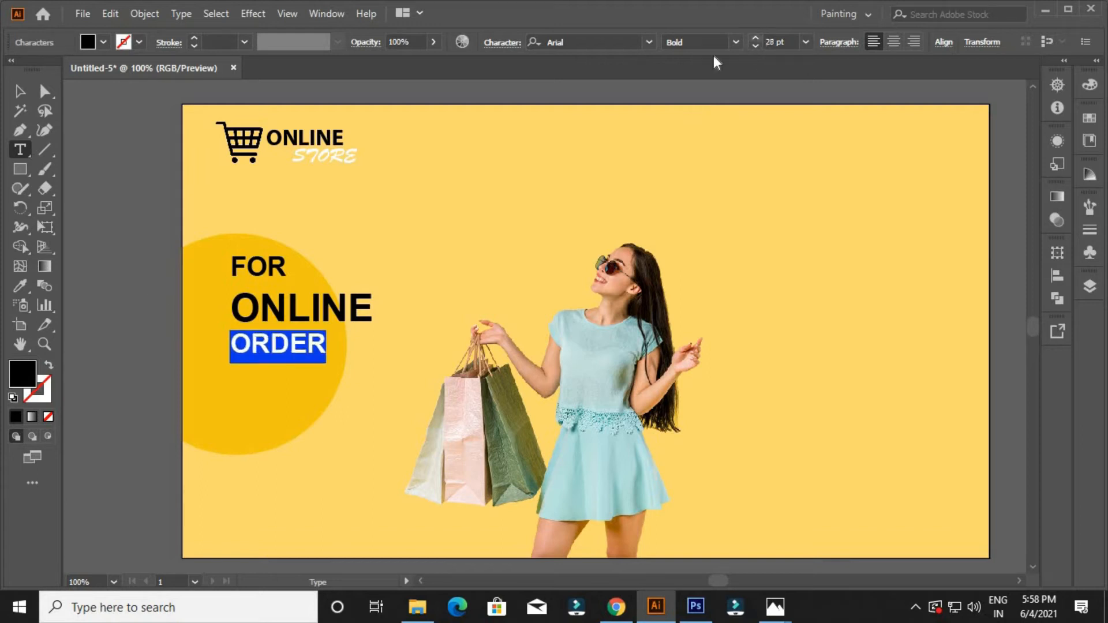
Tighten the line spacing of the whole FOR ONLINE ORDER text
click(274, 353)
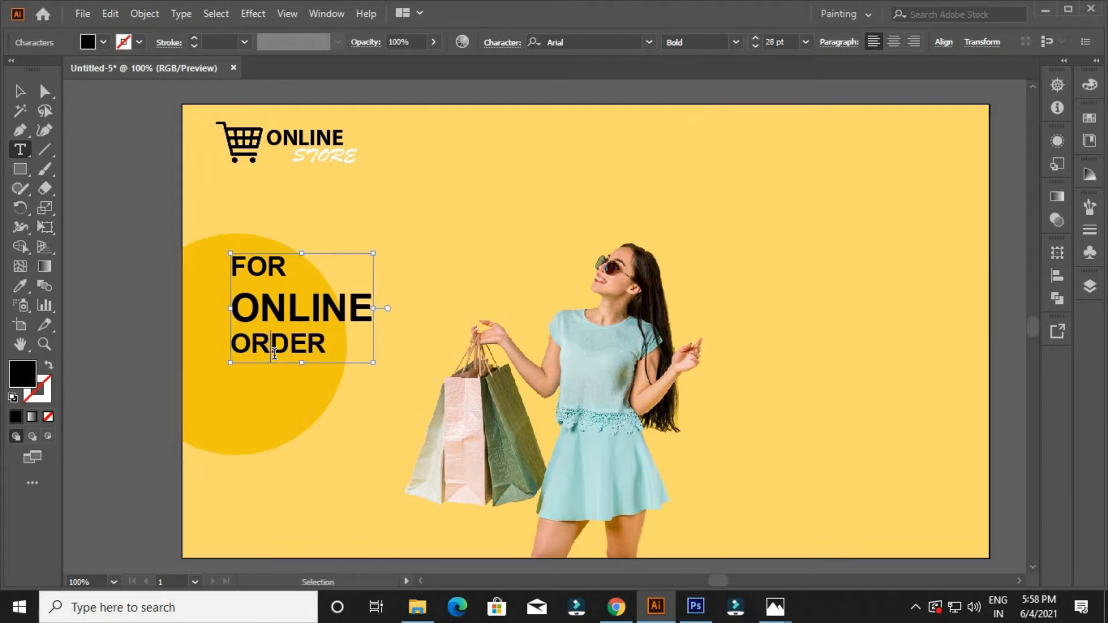
key(ctrl+a)
key(alt+Up)
key(alt+Up)
key(alt+Up)
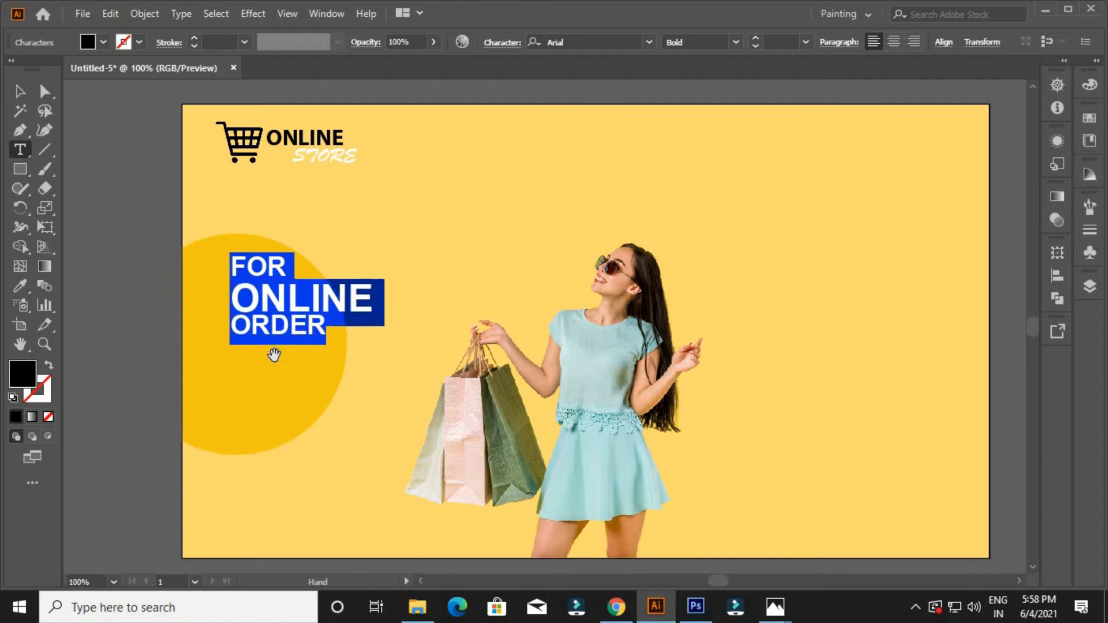
Reduce the leading of the ONLINE line so it sits closer to FOR, and deselect the text
click(348, 300)
drag(213, 278, 217, 293)
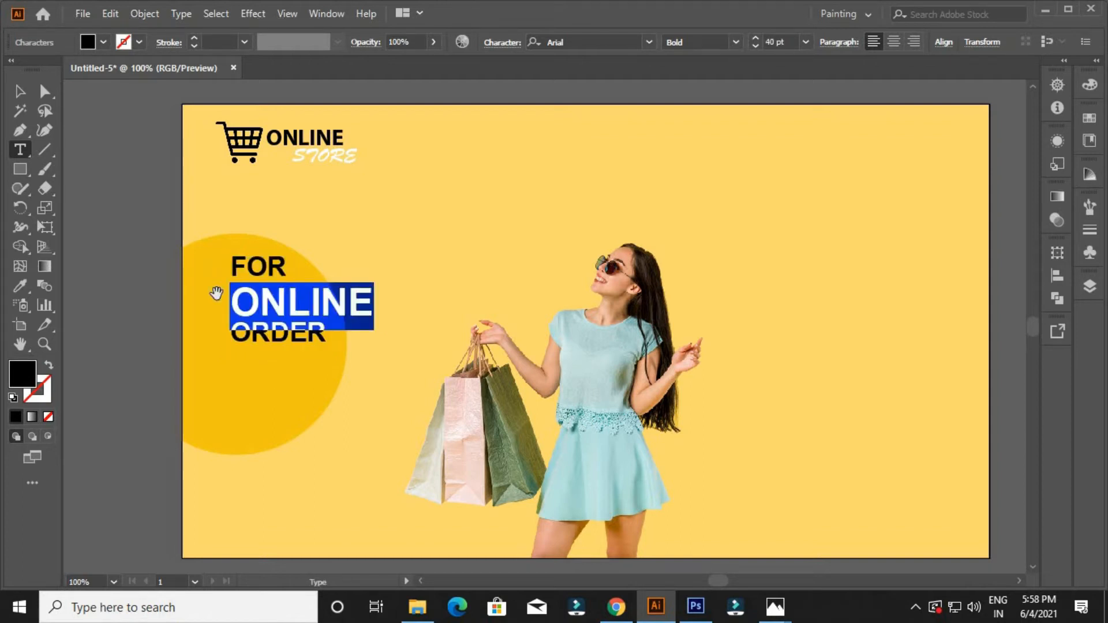
key(alt+Up)
key(alt+Up)
key(alt+Up)
key(alt+Up)
key(alt+Up)
key(alt+Up)
key(alt+Up)
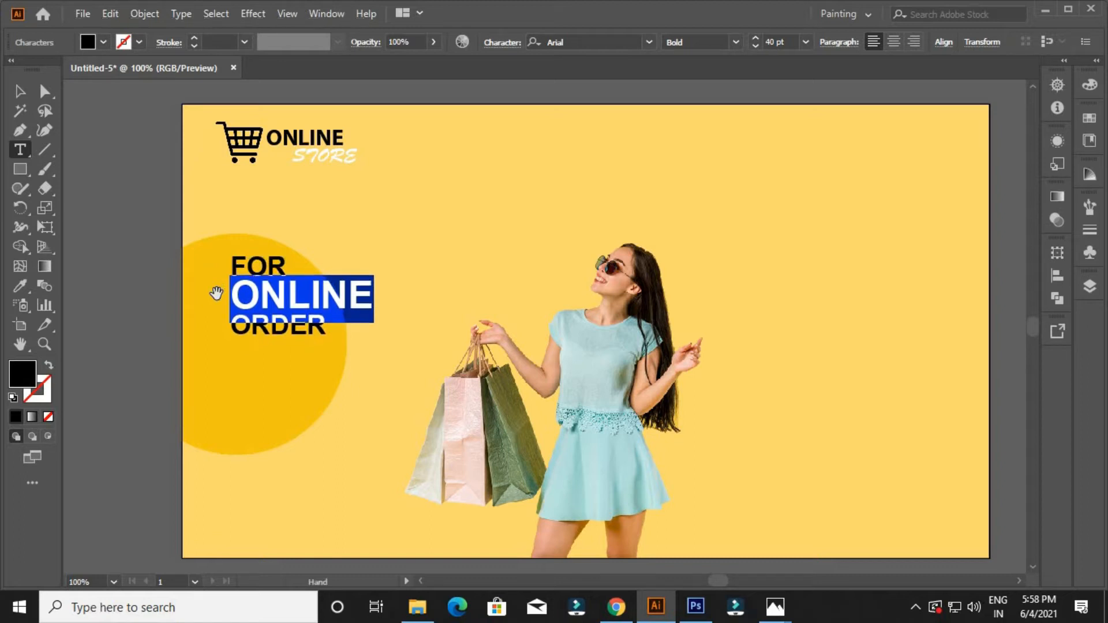
click(20, 91)
click(528, 232)
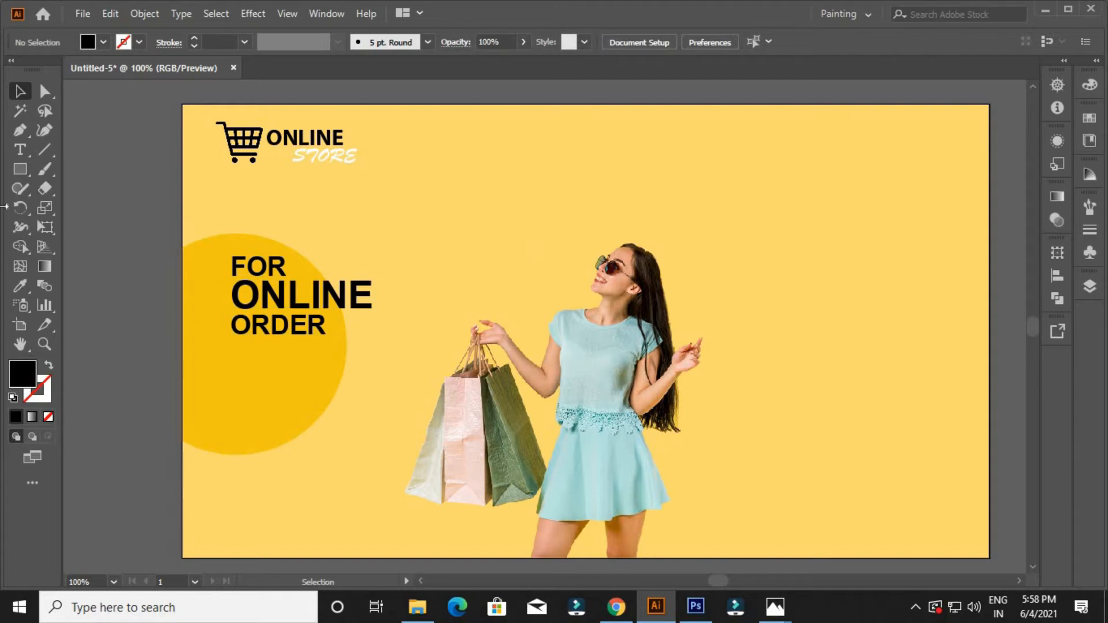
Draw a straight horizontal line with a black stroke and no fill under ORDER, as wide as the word ONLINE
click(19, 131)
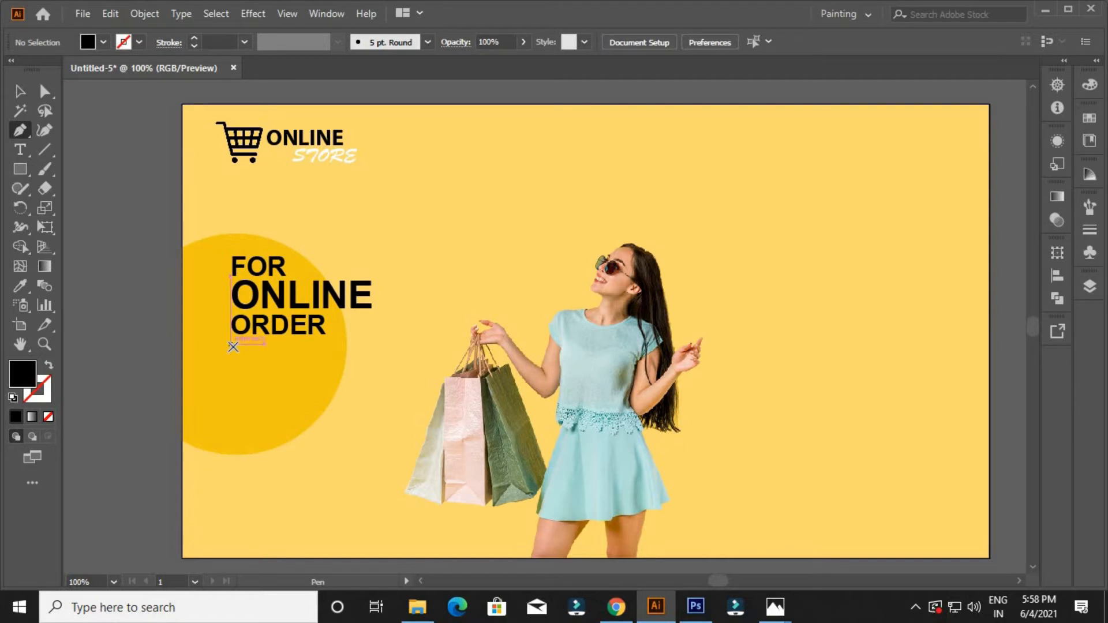
click(229, 344)
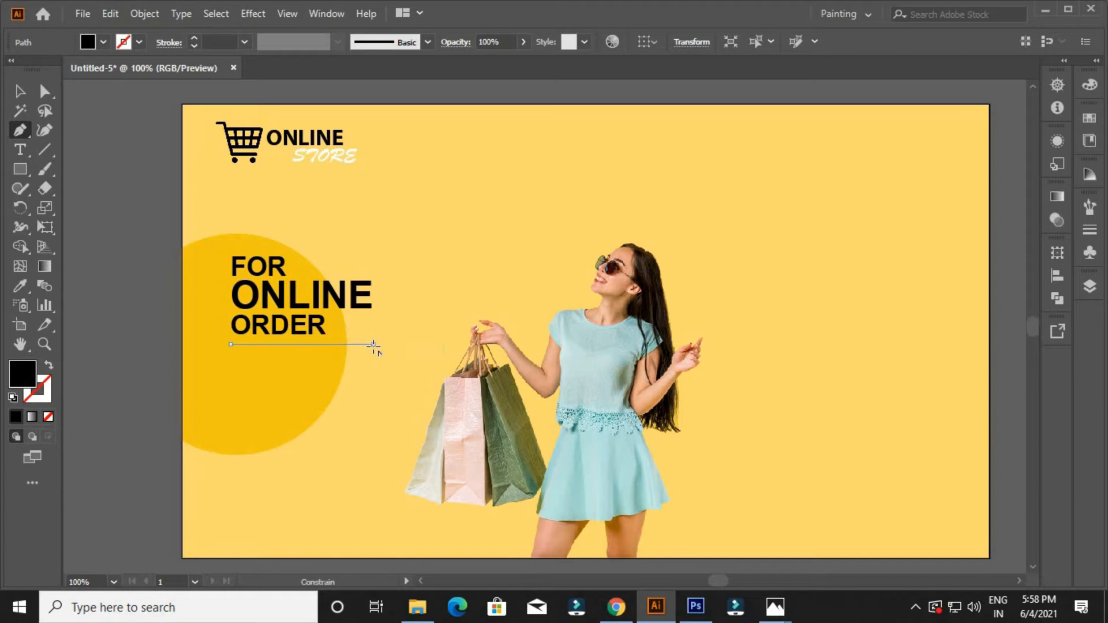
click(373, 344)
click(49, 364)
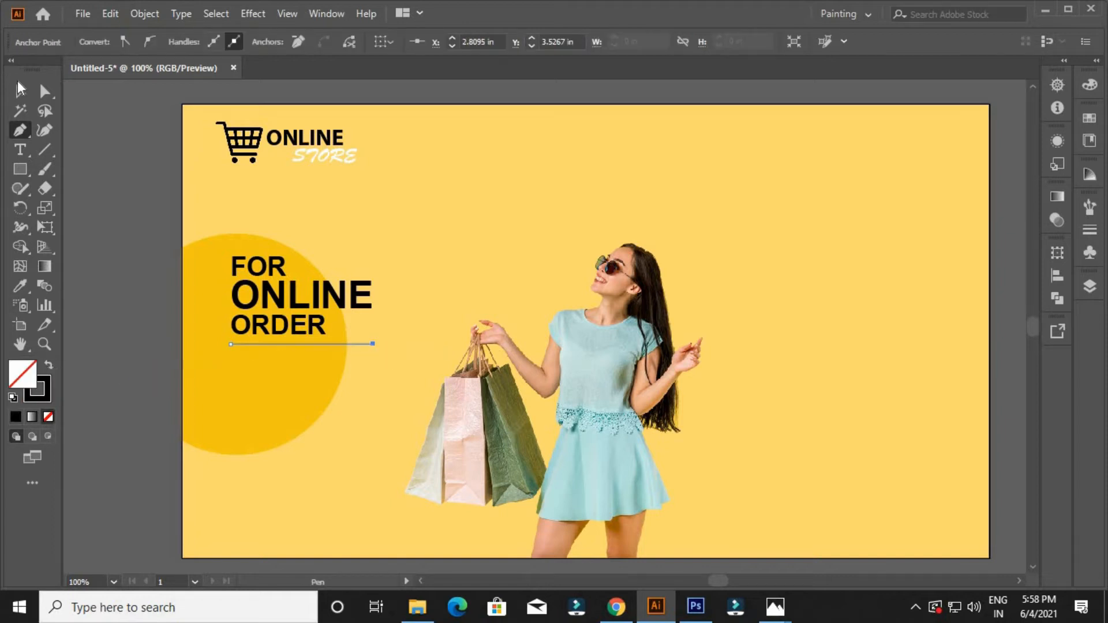
click(20, 94)
click(370, 440)
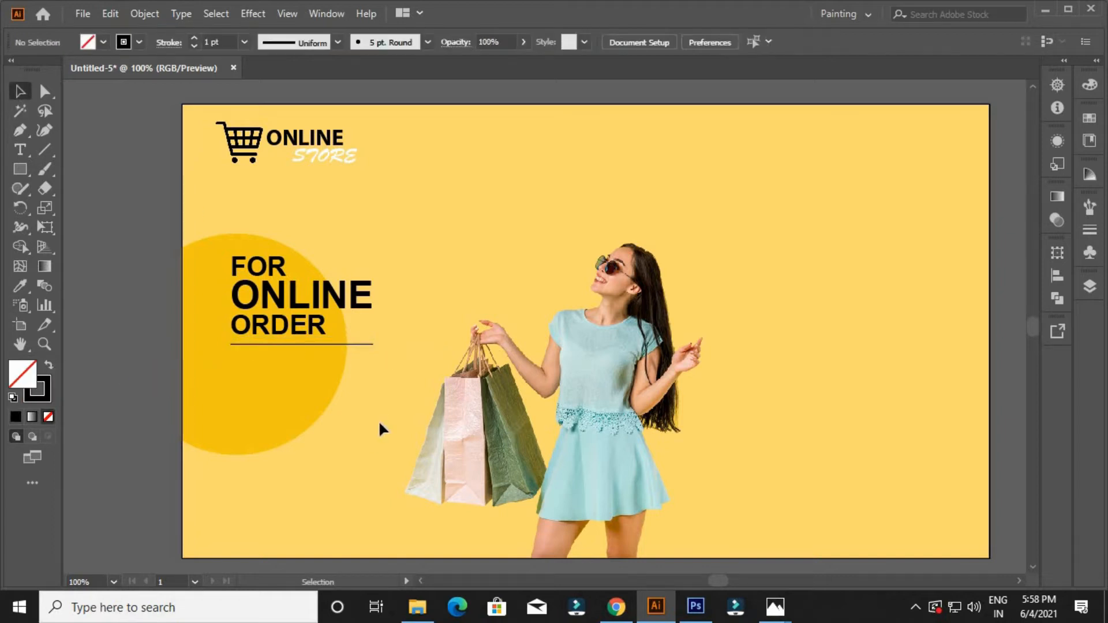
Add a two-line text reading 30% and OFF below the horizontal line
click(20, 150)
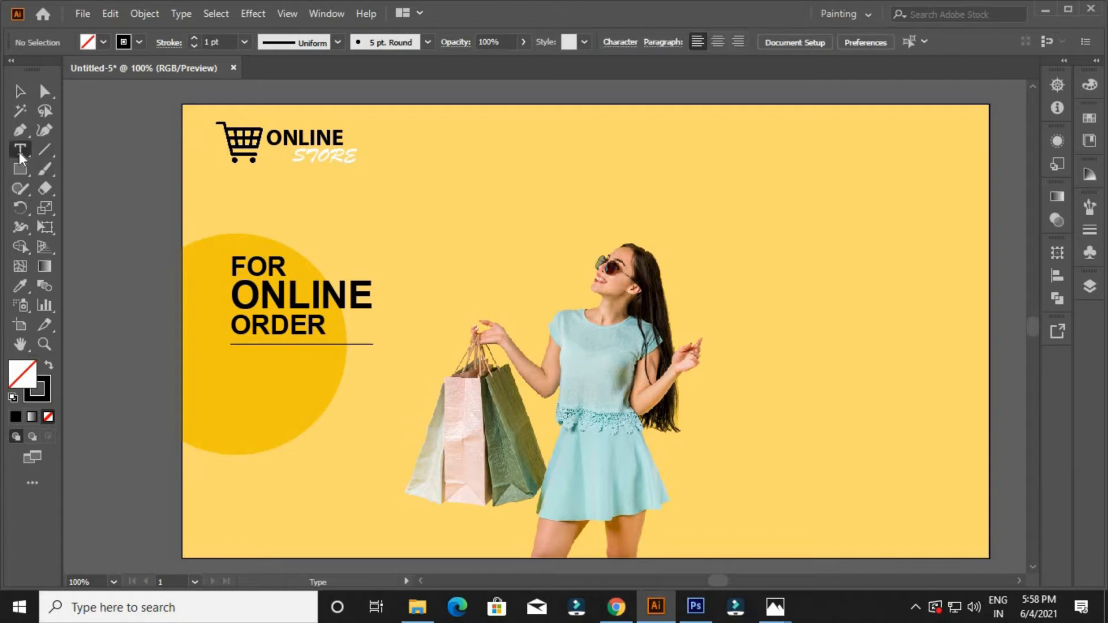
click(246, 396)
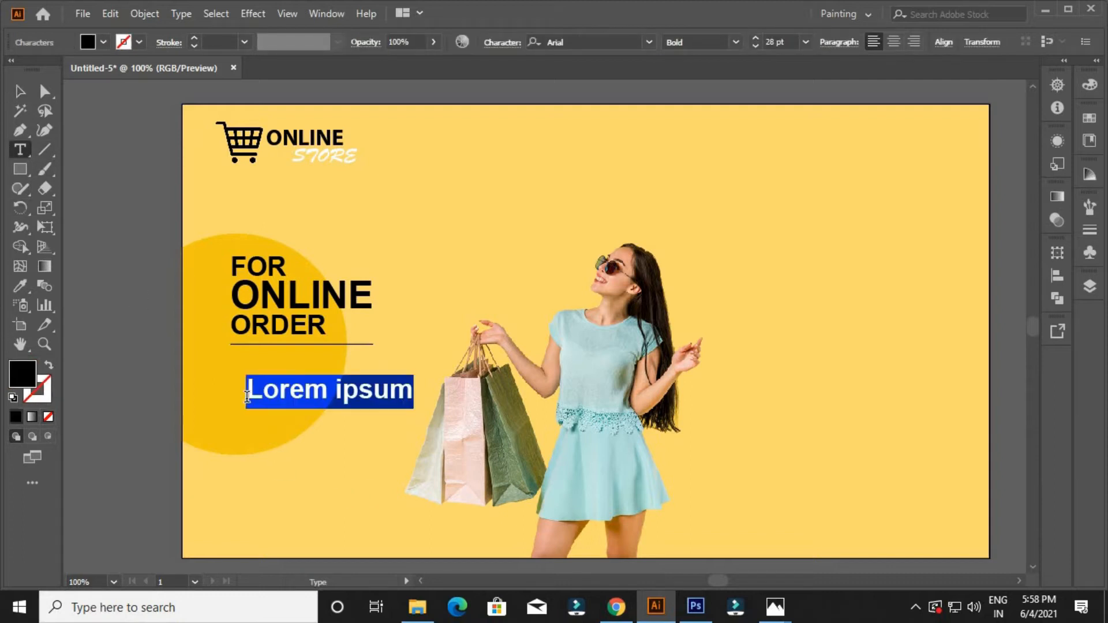
text(30% )
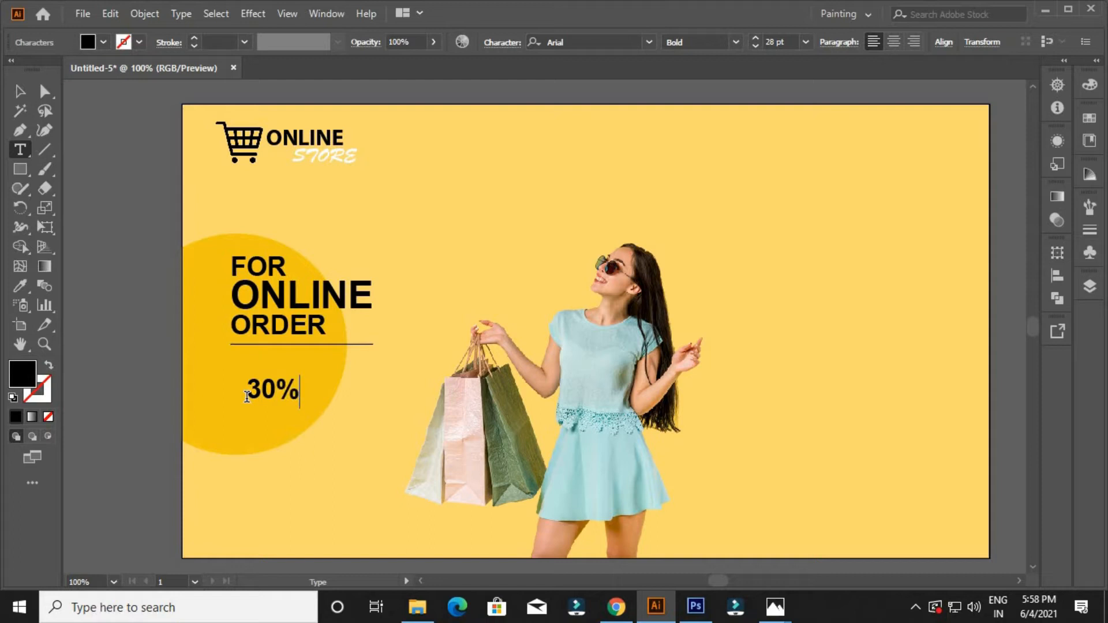
text(OFF)
key(Escape)
Enlarge the 30% OFF text to 56 pt
click(247, 396)
key(ctrl+a)
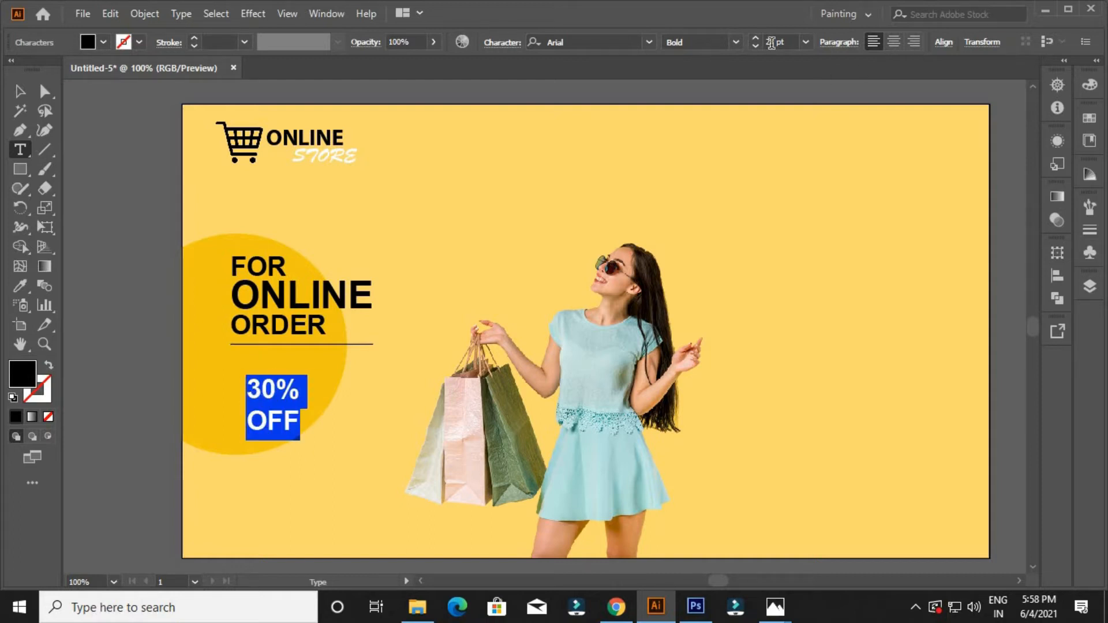
key(ctrl+shift+period)
key(ctrl+shift+period)
key(ctrl+shift+period)
key(ctrl+shift+period)
key(ctrl+shift+period)
key(ctrl+shift+period)
key(ctrl+shift+period)
key(ctrl+shift+period)
key(ctrl+shift+period)
key(ctrl+shift+period)
key(ctrl+shift+period)
key(ctrl+shift+period)
key(ctrl+shift+period)
key(ctrl+shift+period)
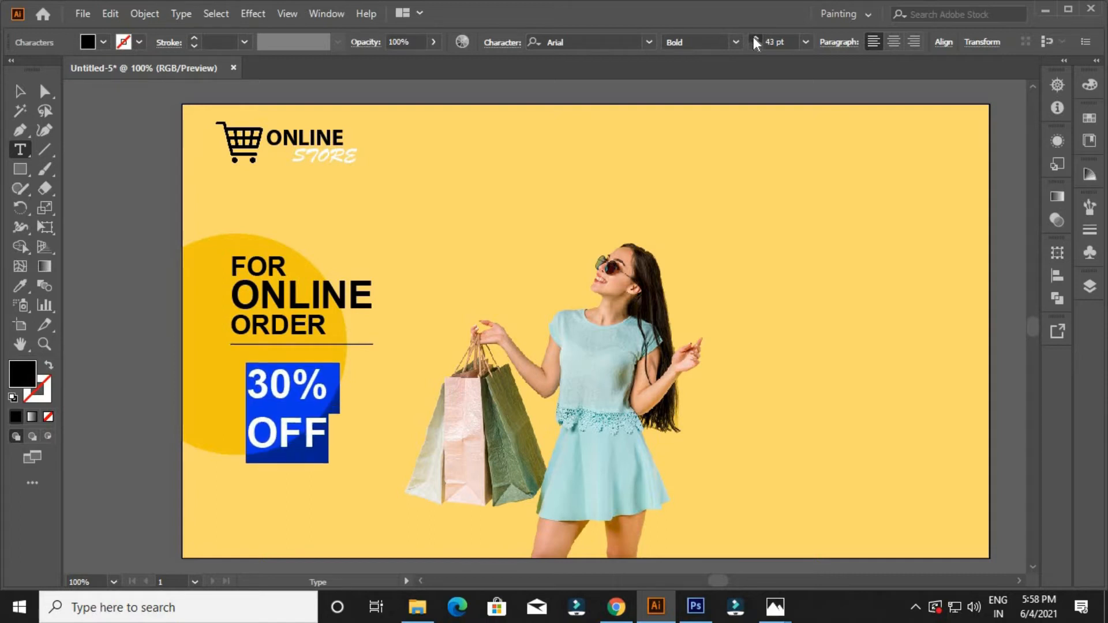
Set the 30% line to 69 pt and the word OFF beneath it to 61 pt
click(361, 445)
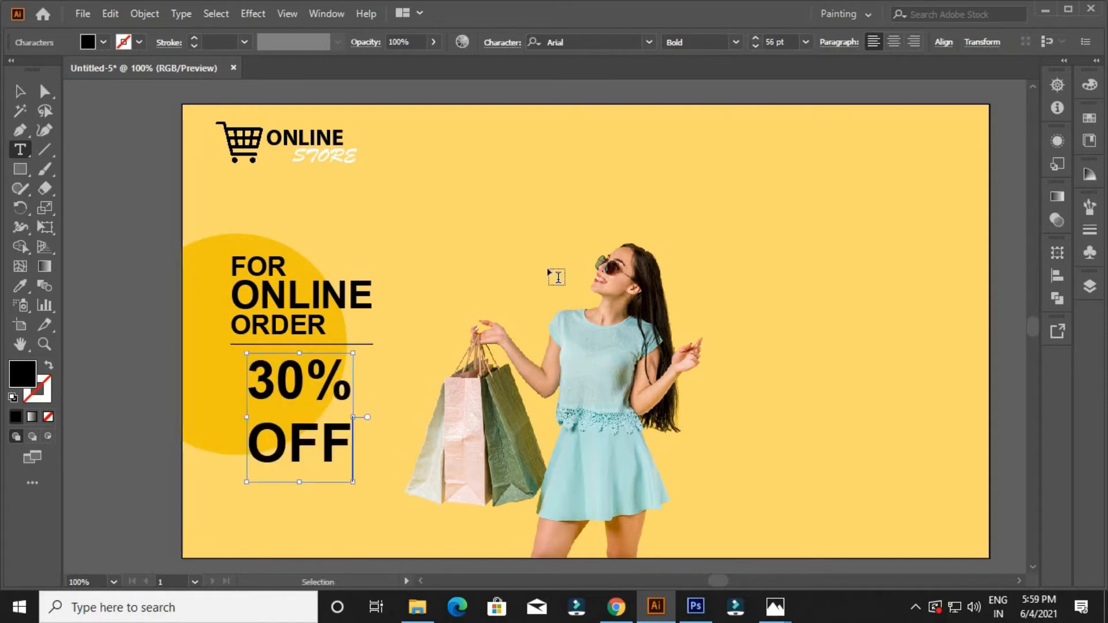
key(ctrl+a)
click(755, 38)
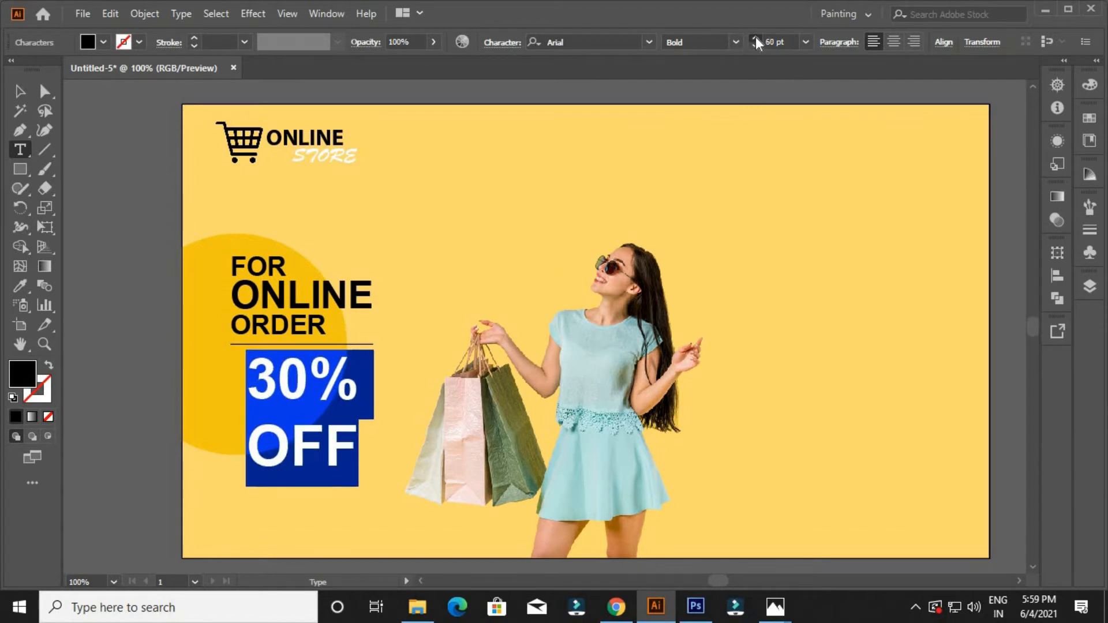
double_click(366, 446)
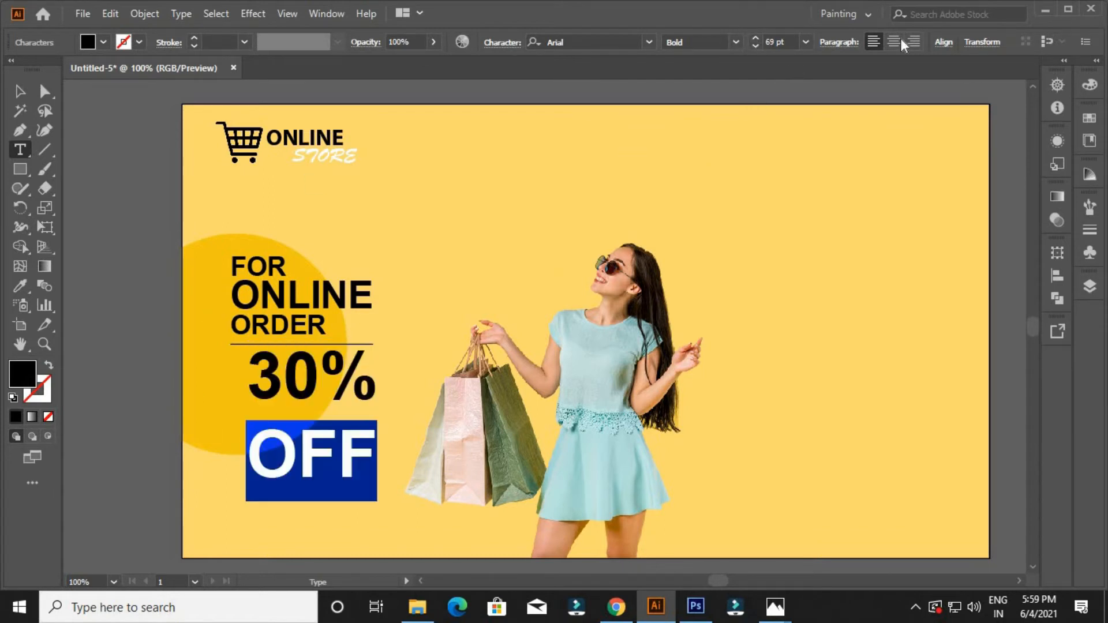
click(755, 46)
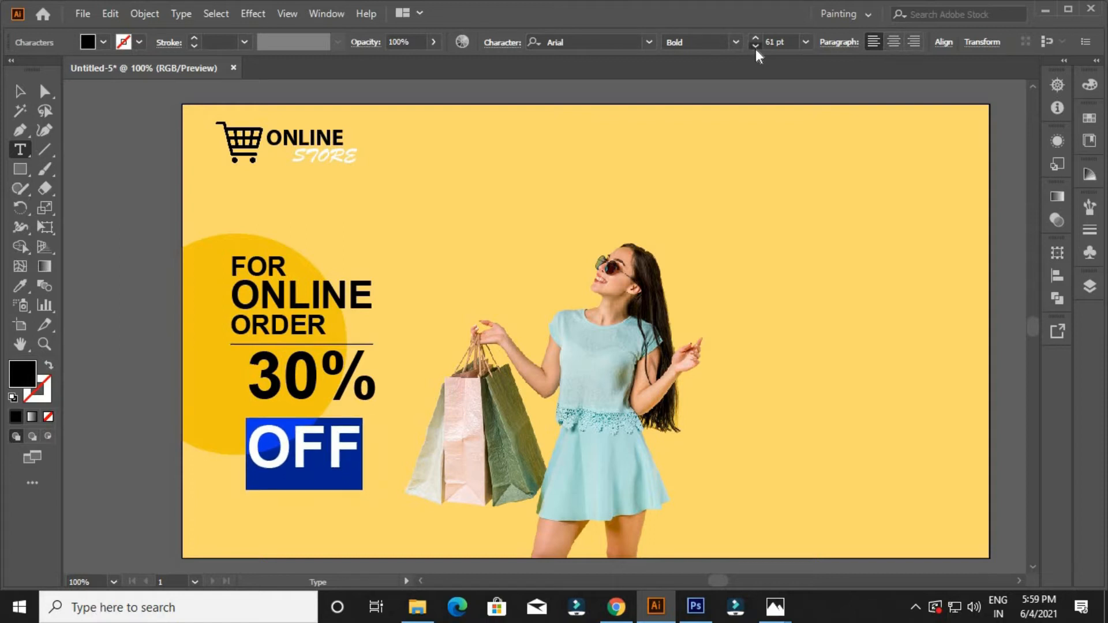
Set the word OFF to 55 pt and tighten its line spacing so it sits close beneath 30%
click(346, 444)
double_click(247, 455)
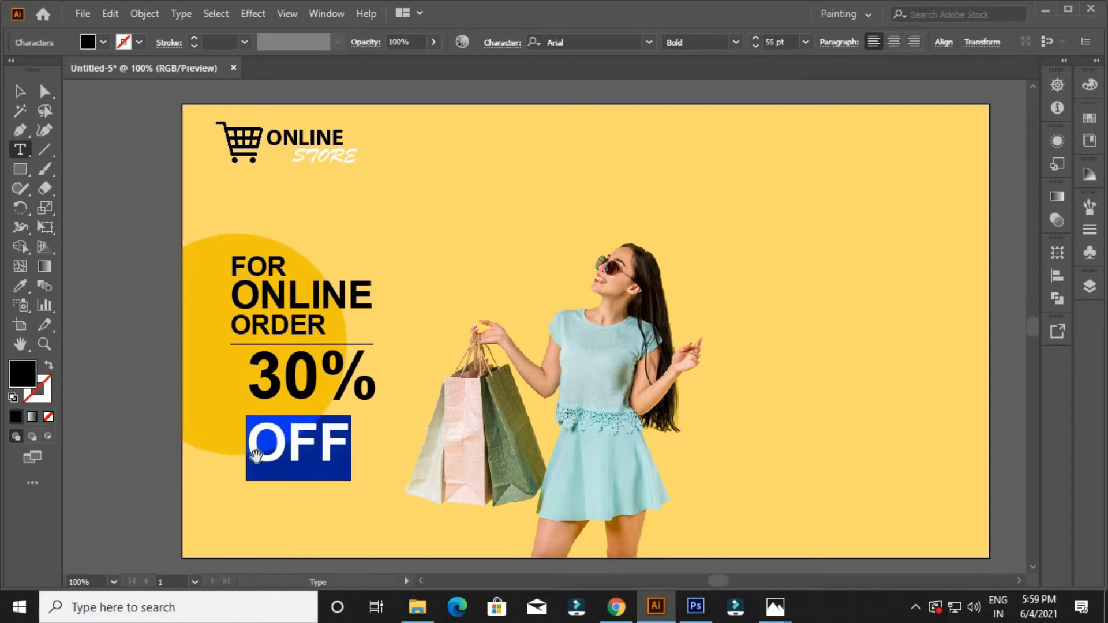
key(alt+Up)
key(alt+Up)
key(alt+Up)
key(alt+Up)
key(alt+Up)
key(alt+Up)
key(alt+Up)
key(alt+Up)
key(alt+Up)
key(alt+Up)
key(alt+Up)
key(alt+Up)
key(alt+Up)
key(alt+Up)
key(alt+Up)
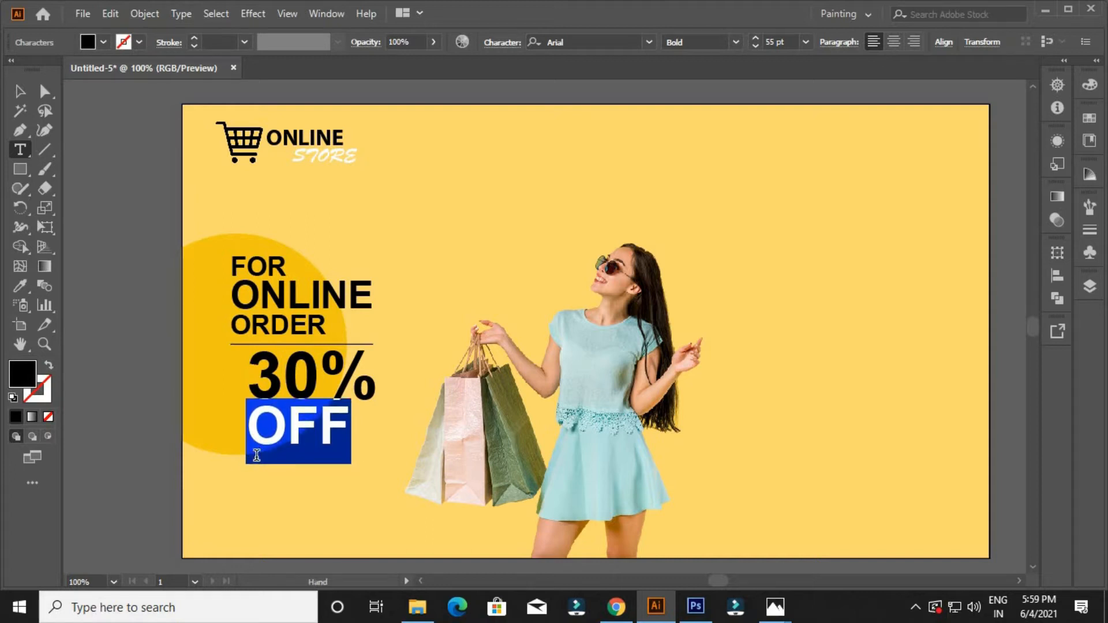
Move the 30% OFF text slightly down, away from the horizontal line above it
click(20, 91)
drag(345, 400, 346, 407)
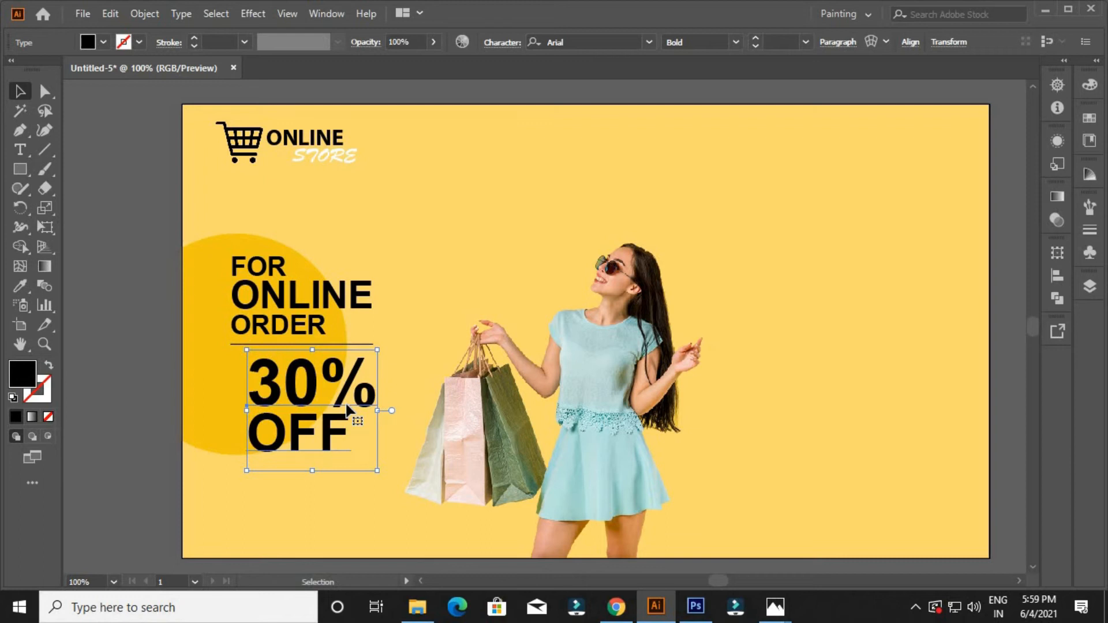
click(333, 561)
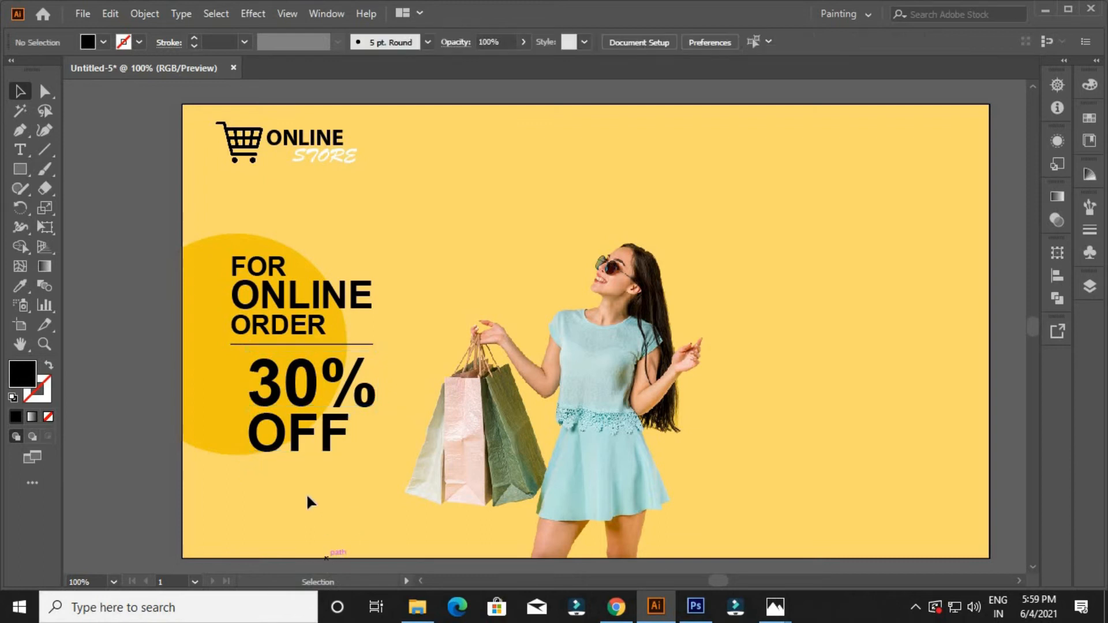
Indent the word OFF with a leading space and reduce it to 46 pt
double_click(248, 442)
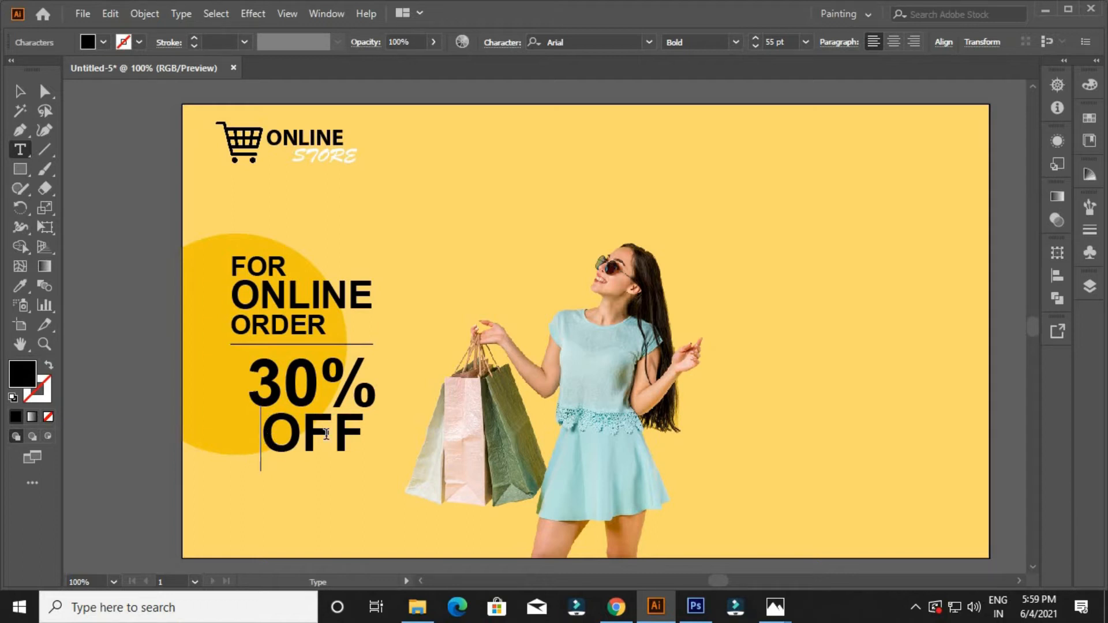
drag(267, 434, 402, 435)
click(755, 46)
click(755, 46)
click(756, 46)
click(755, 46)
click(755, 46)
click(755, 46)
click(755, 46)
click(755, 46)
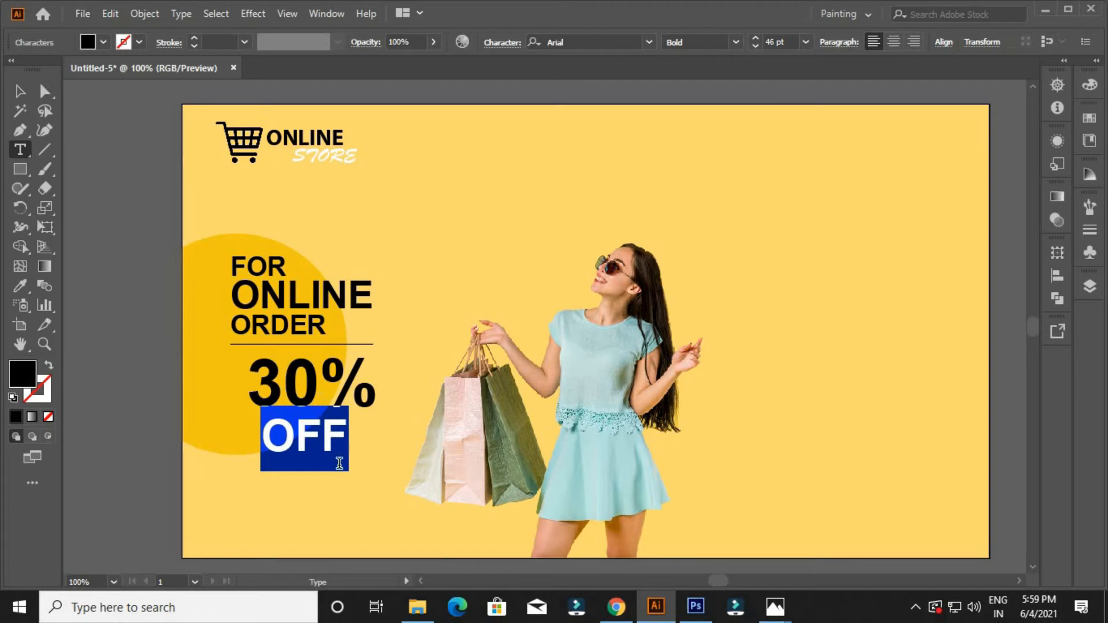
Tighten the line spacing of OFF slightly so it sits closer to 30%
click(366, 445)
drag(344, 434, 240, 439)
key(alt+Up)
key(Escape)
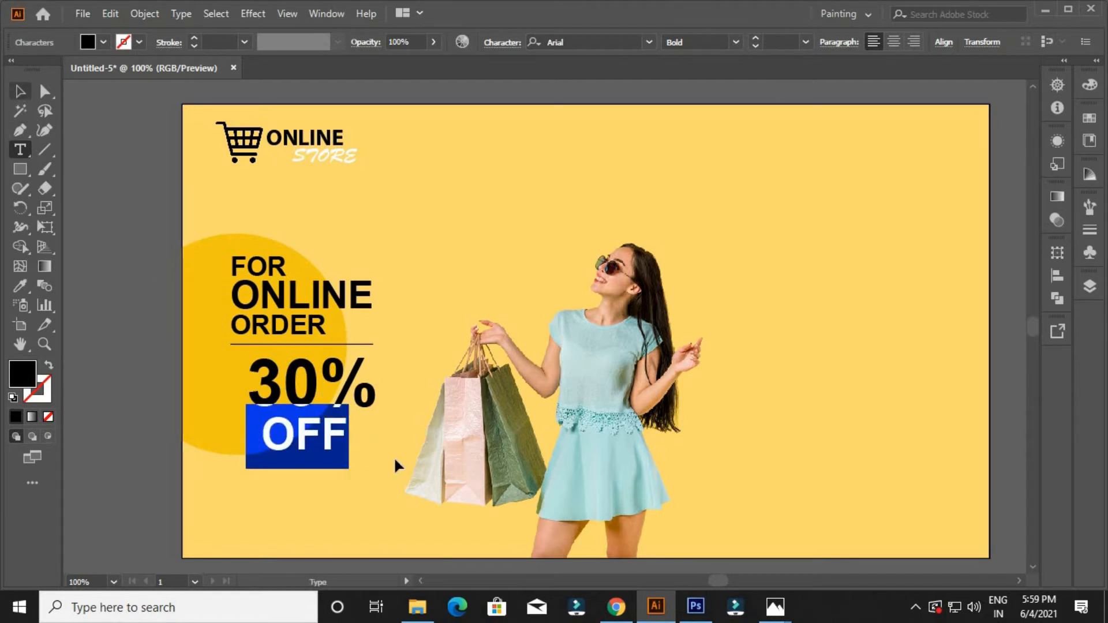
Align the 30% OFF text with the start of the horizontal line above it and scale it to nearly the line's width
drag(377, 468, 359, 453)
drag(333, 398, 345, 398)
click(379, 439)
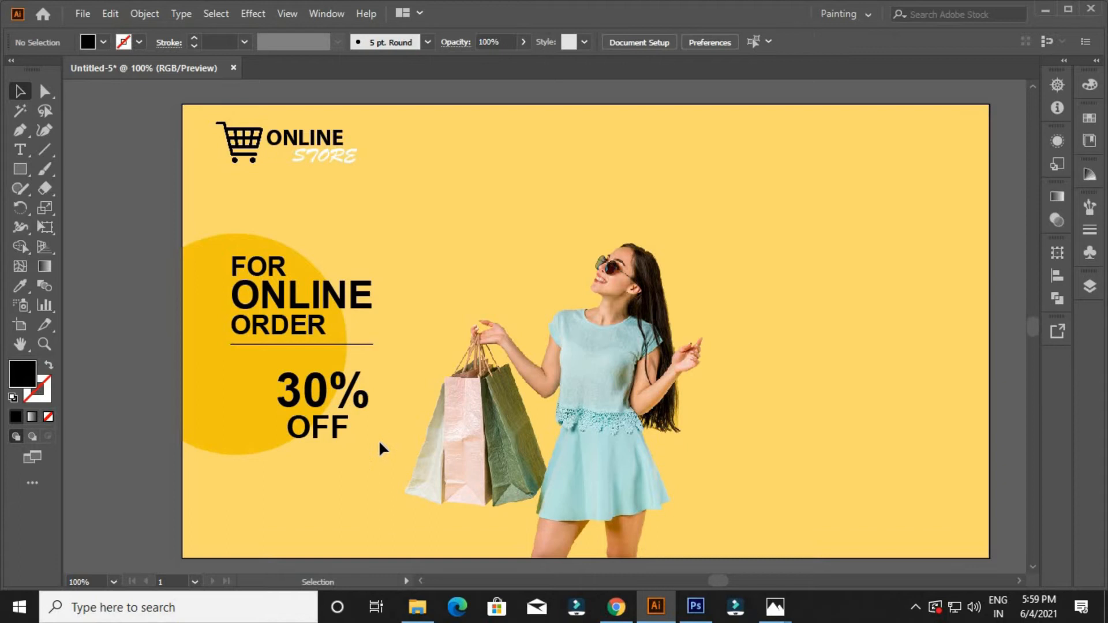
drag(328, 411, 282, 407)
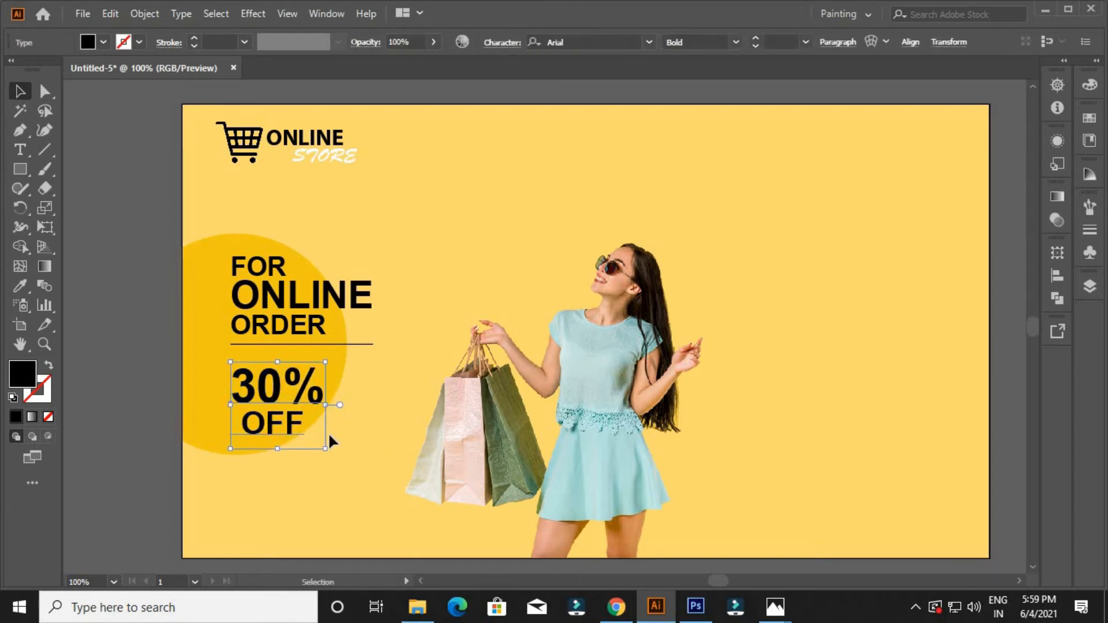
drag(333, 460, 346, 468)
drag(318, 412, 340, 430)
click(381, 465)
drag(380, 465, 409, 443)
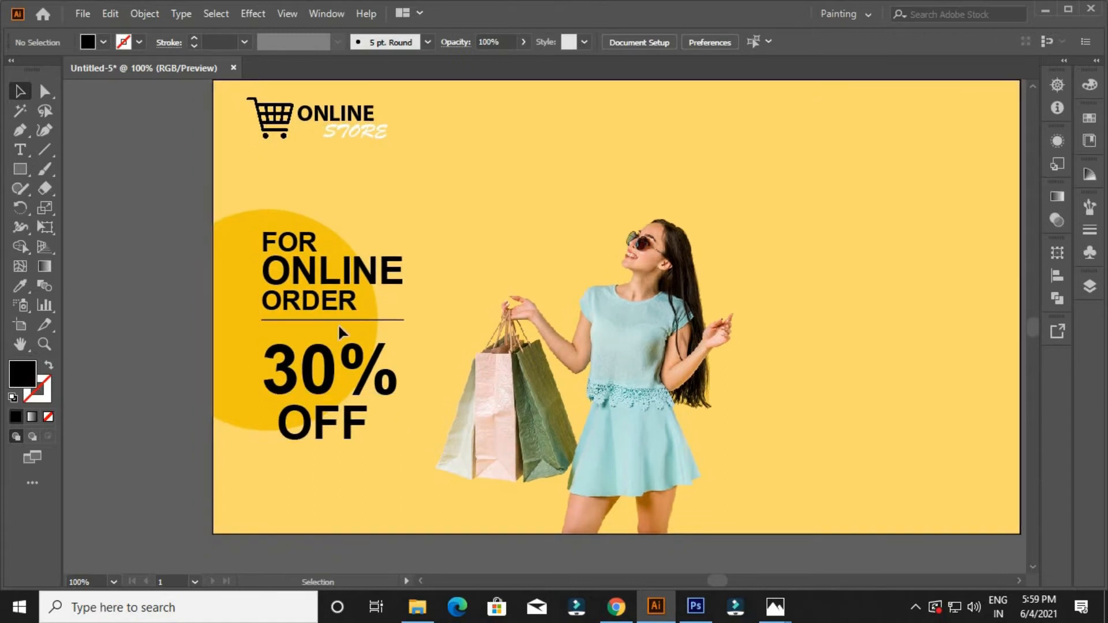
Duplicate the horizontal line below OFF and nudge the 30% OFF text up so it sits between the two lines
mouse_move(333, 319)
mouse_down()
mouse_move(339, 440)
mouse_move(329, 457)
mouse_up()
click(342, 483)
click(346, 419)
key(Up)
key(Up)
key(Up)
key(Up)
key(Up)
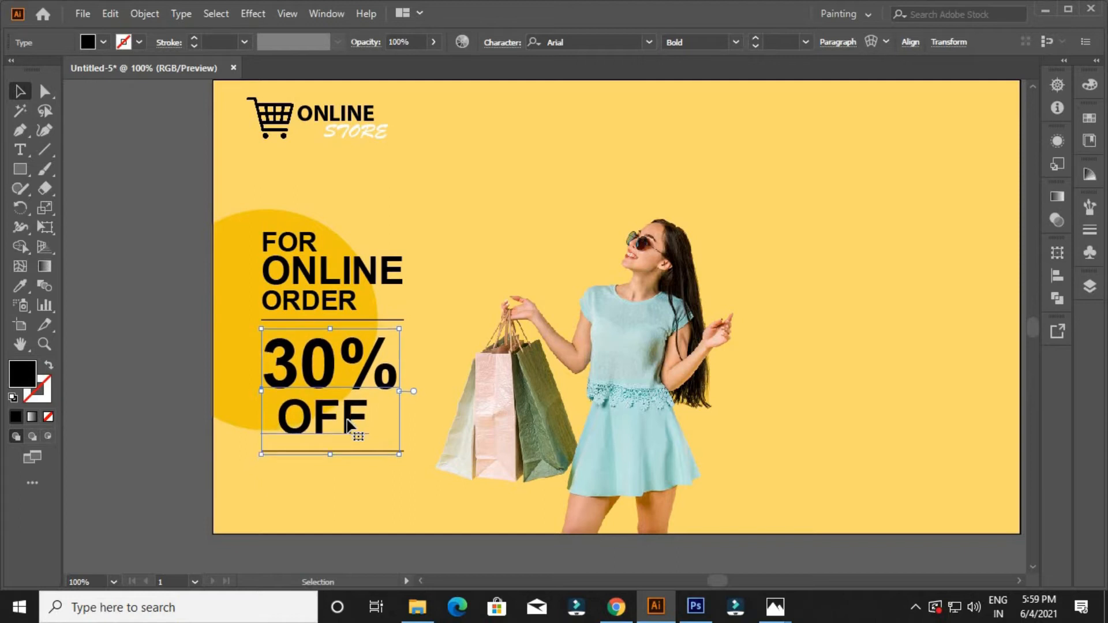
key(Right)
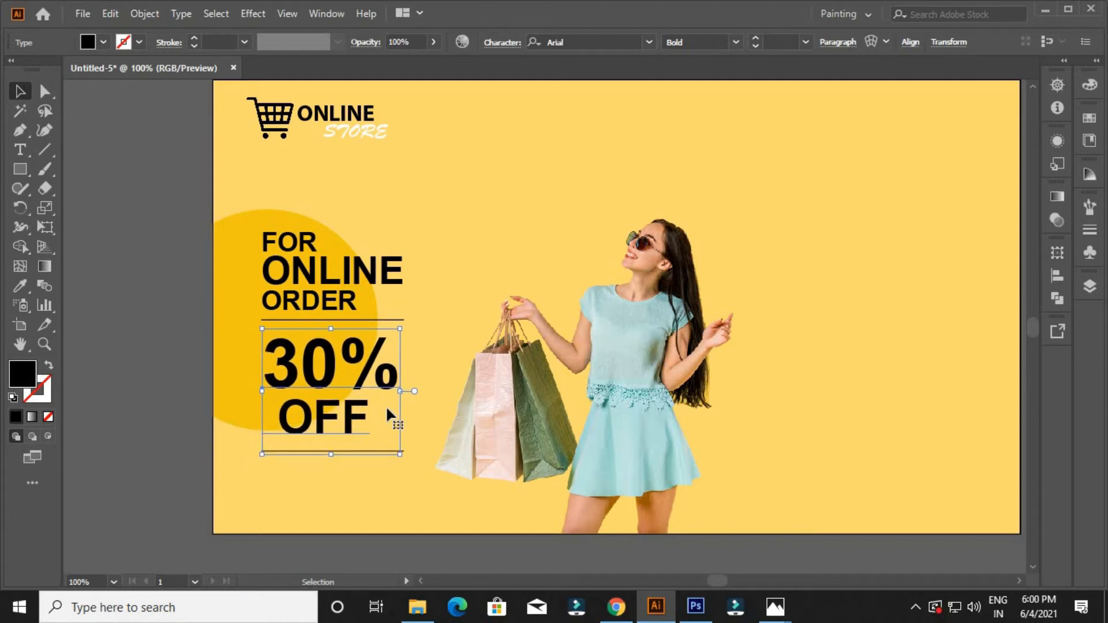
key(Left)
key(Left)
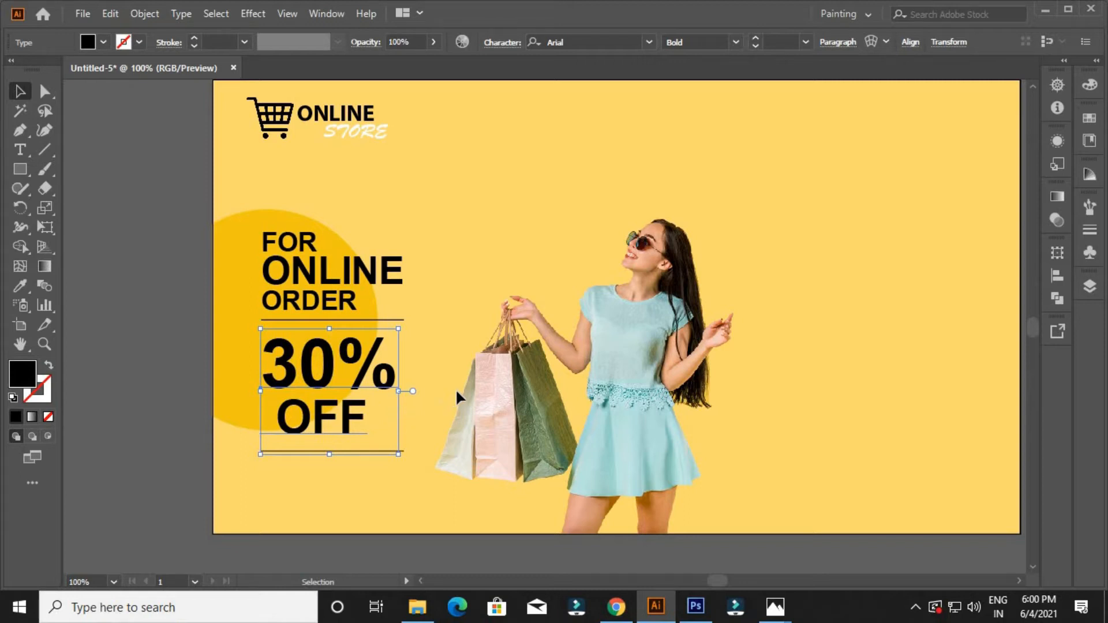
click(430, 393)
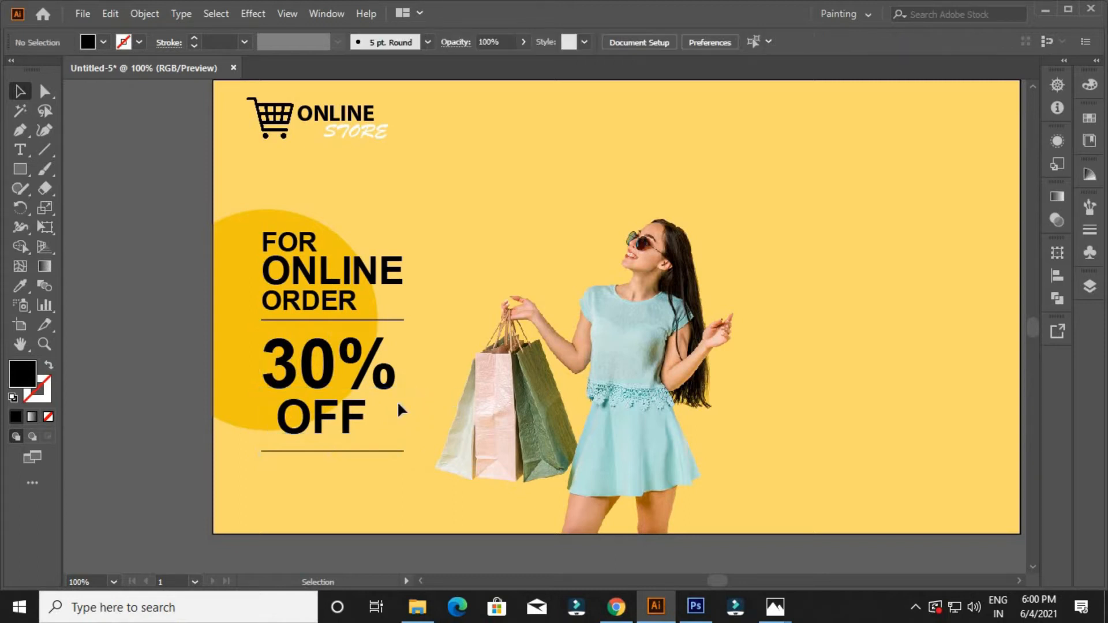
Align the left edges of the FOR ONLINE ORDER and 30% OFF texts
click(362, 411)
click(425, 453)
drag(425, 453, 479, 450)
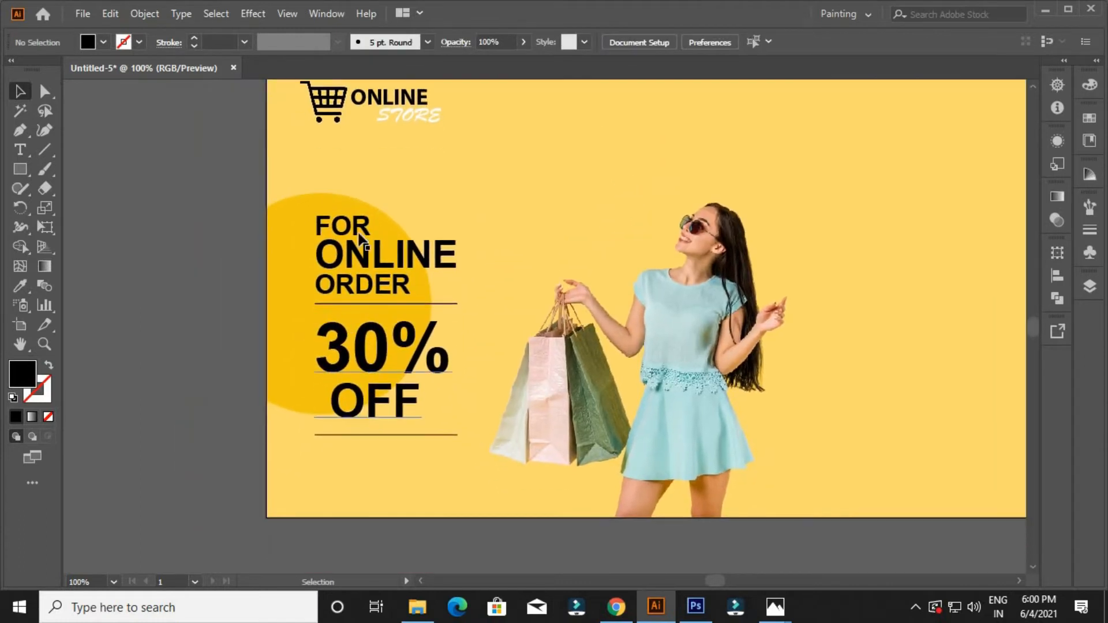
click(358, 247)
shift+click(365, 380)
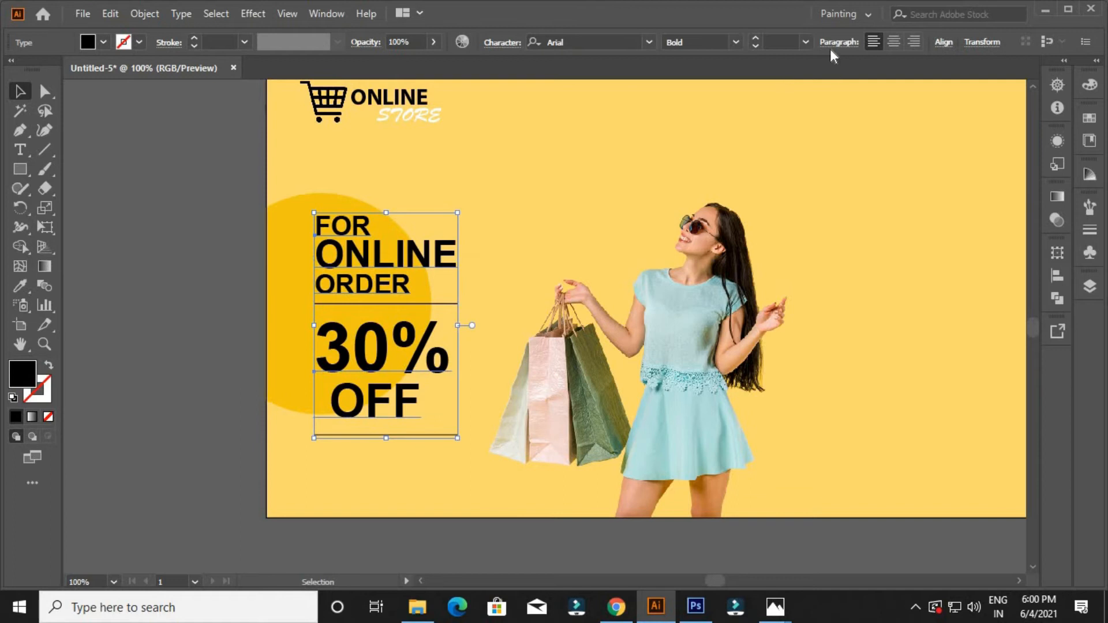
click(943, 41)
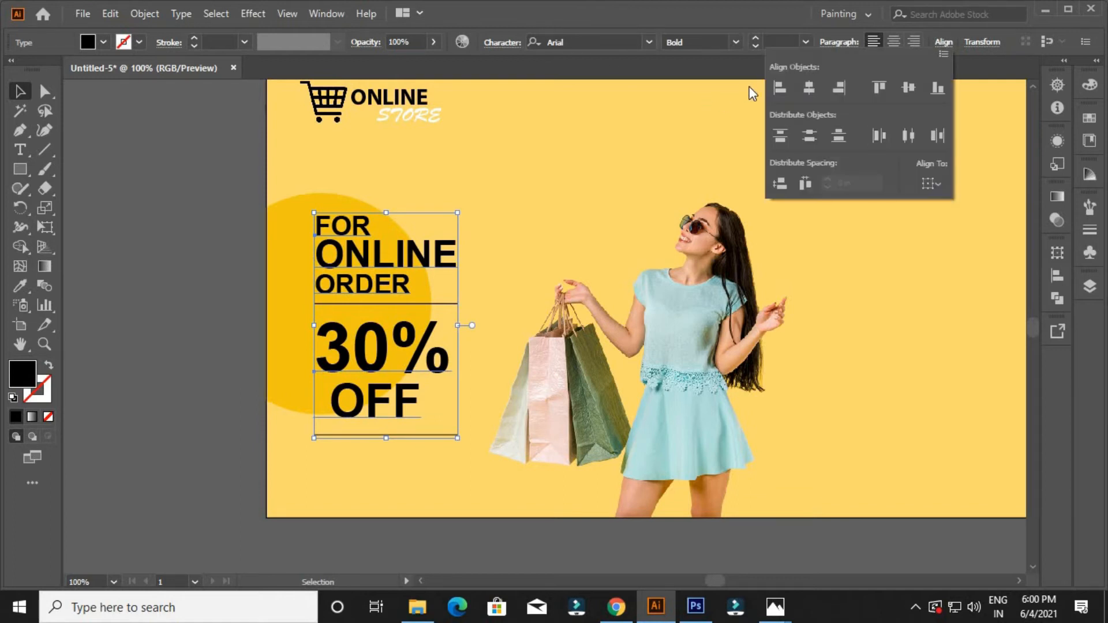
click(783, 87)
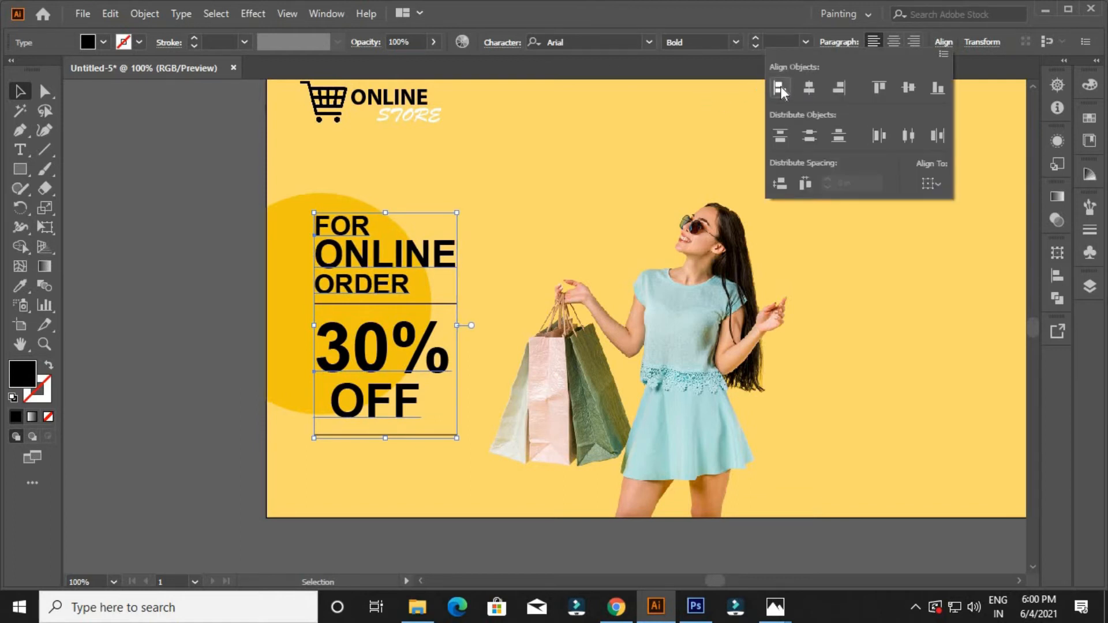
click(593, 202)
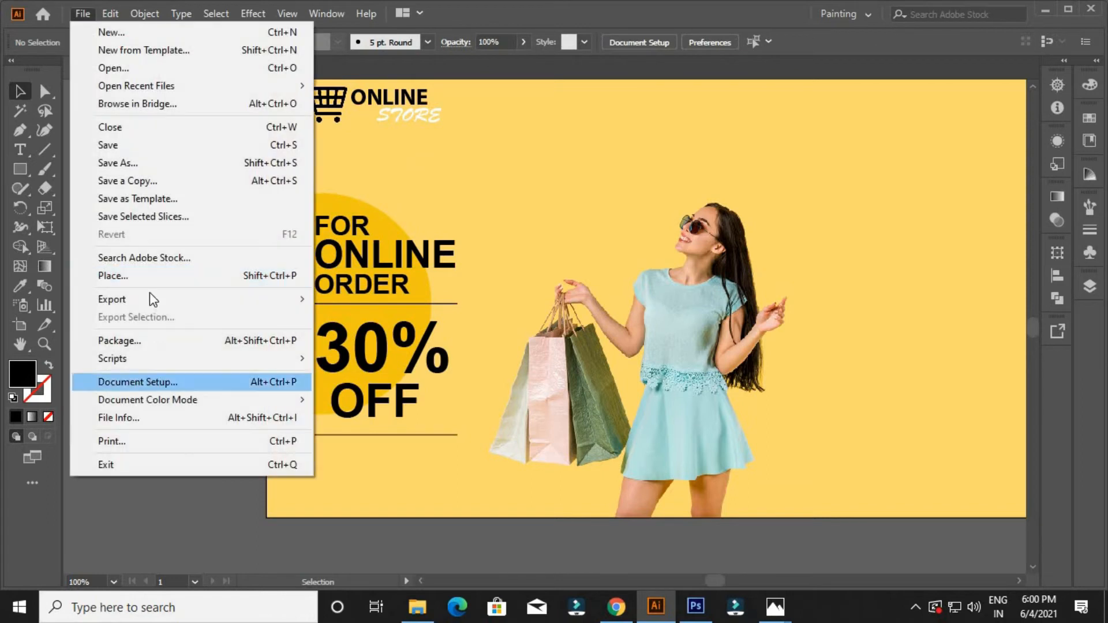
Place the location pin image 94-512 from the Desktop as a small icon below the lower horizontal line
click(147, 276)
drag(514, 296, 521, 168)
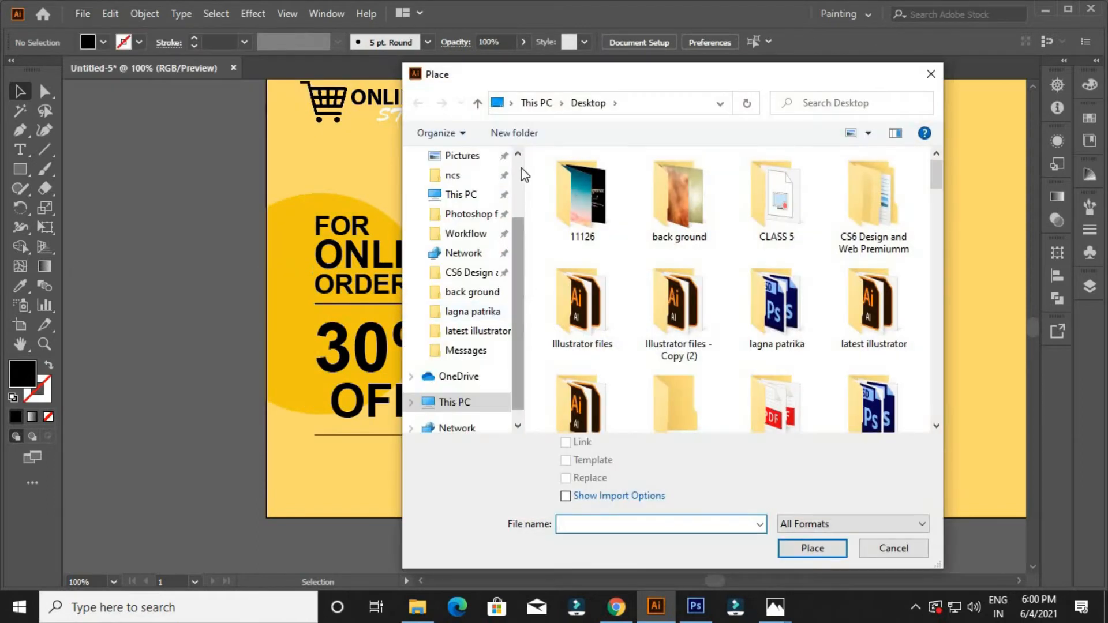
drag(939, 238, 905, 213)
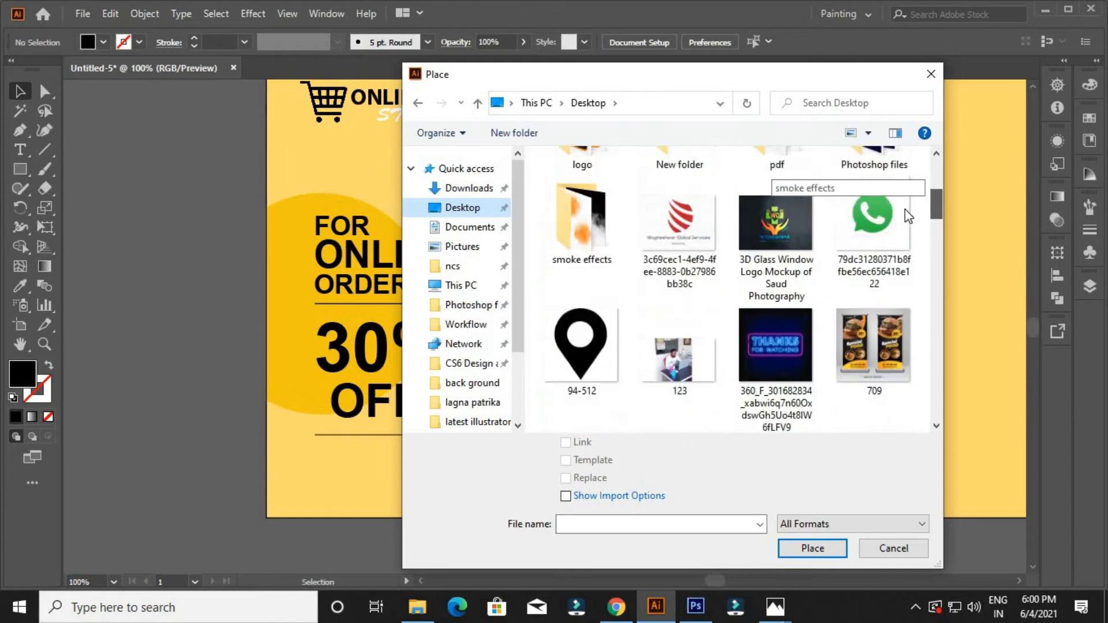
double_click(555, 364)
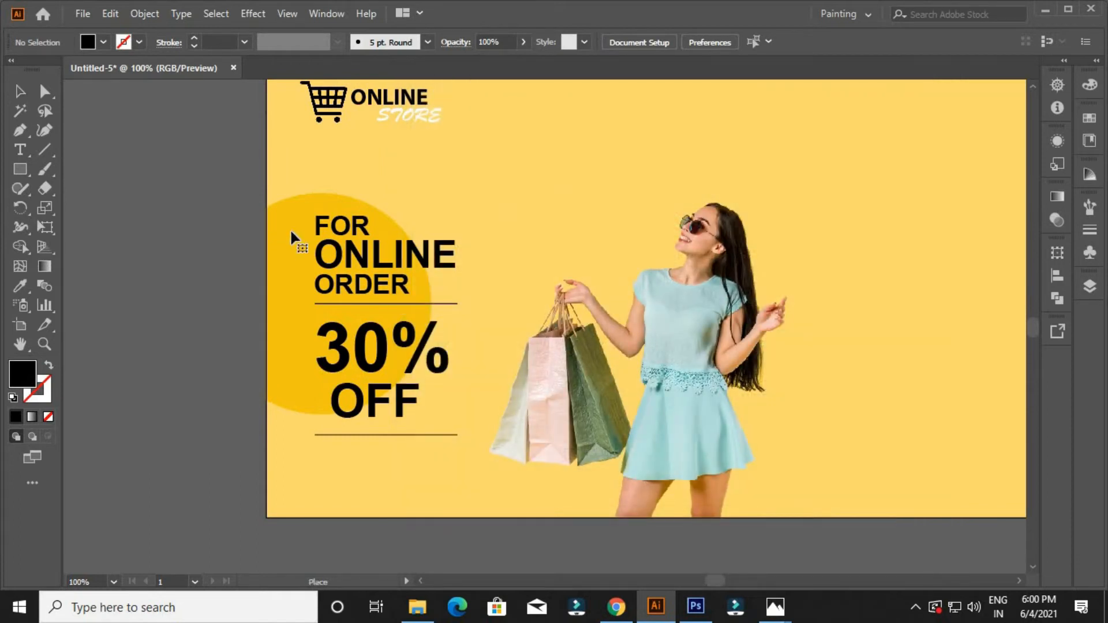
click(274, 224)
drag(274, 223, 484, 439)
mouse_move(370, 505)
mouse_down()
mouse_move(348, 488)
mouse_move(370, 518)
mouse_move(342, 508)
mouse_move(355, 516)
mouse_up()
click(363, 542)
click(122, 388)
Add a two-line placeholder address beside the pin icon: building name, followed by road, country and postcode
click(19, 151)
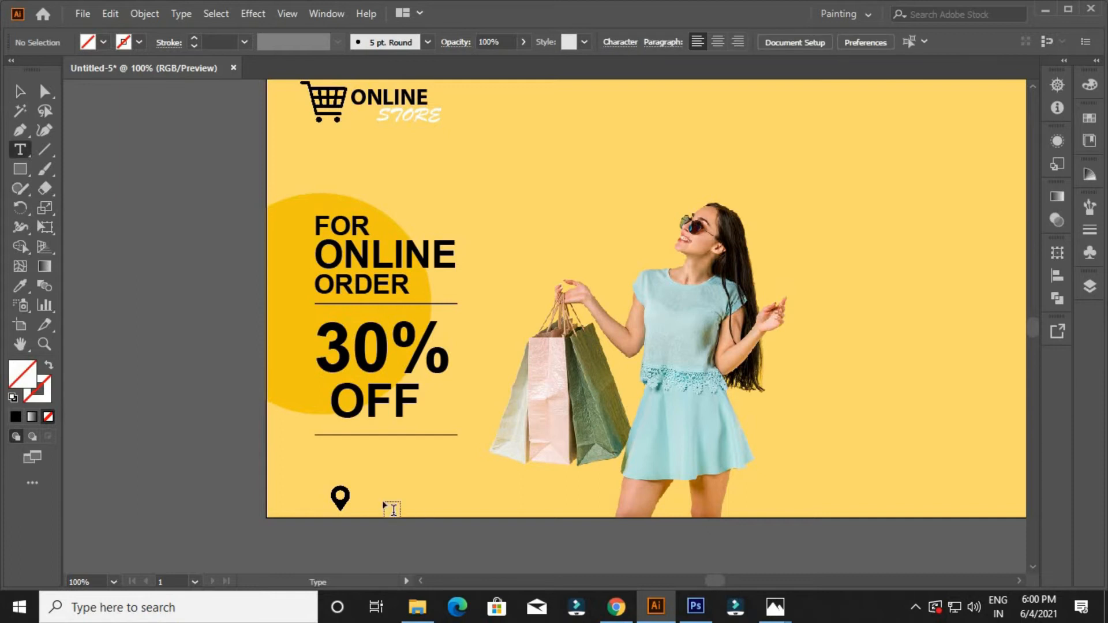
click(383, 500)
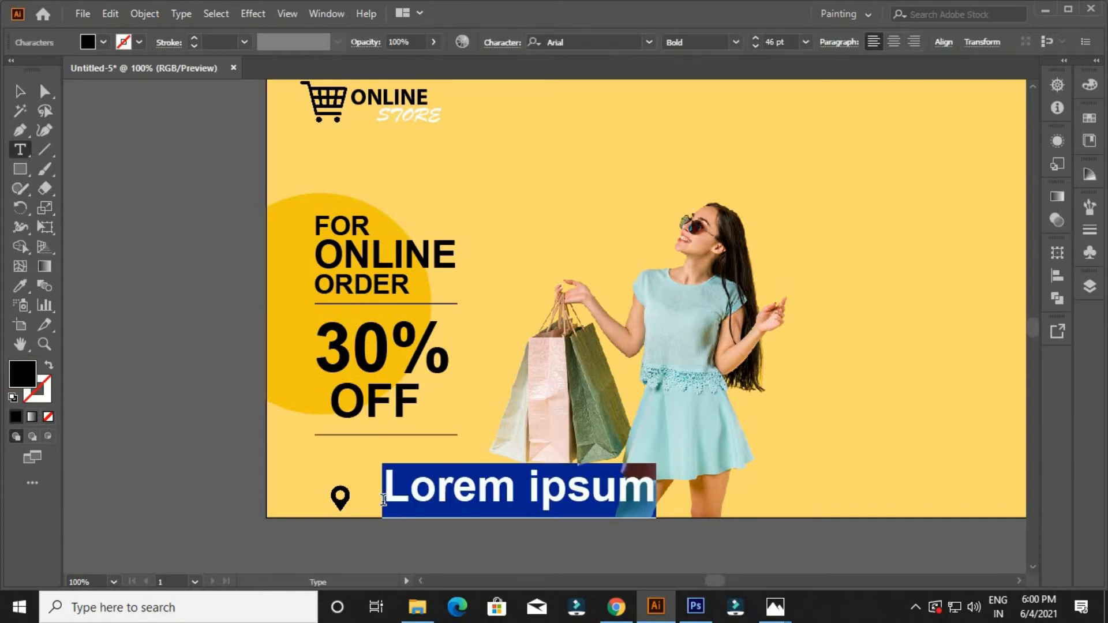
text(BU)
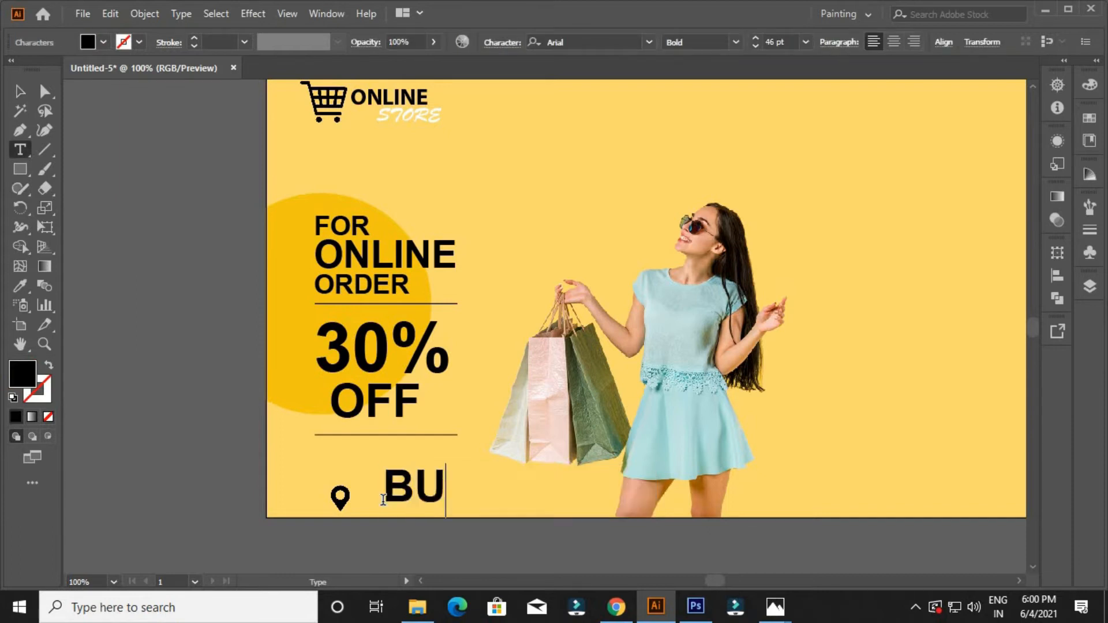
text(ILDING)
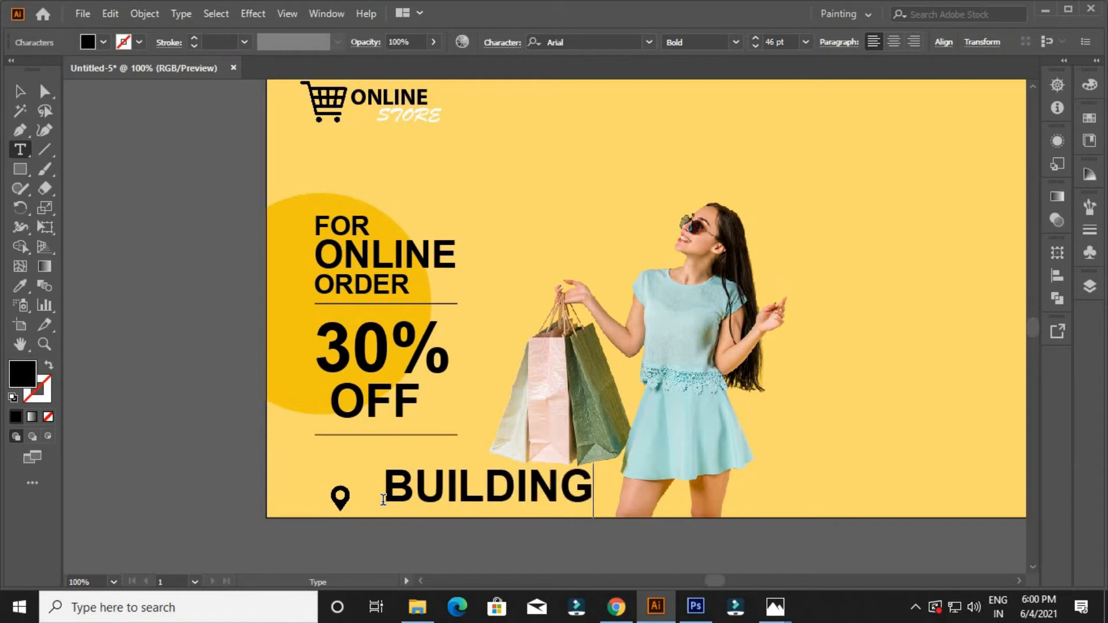
text( NAME )
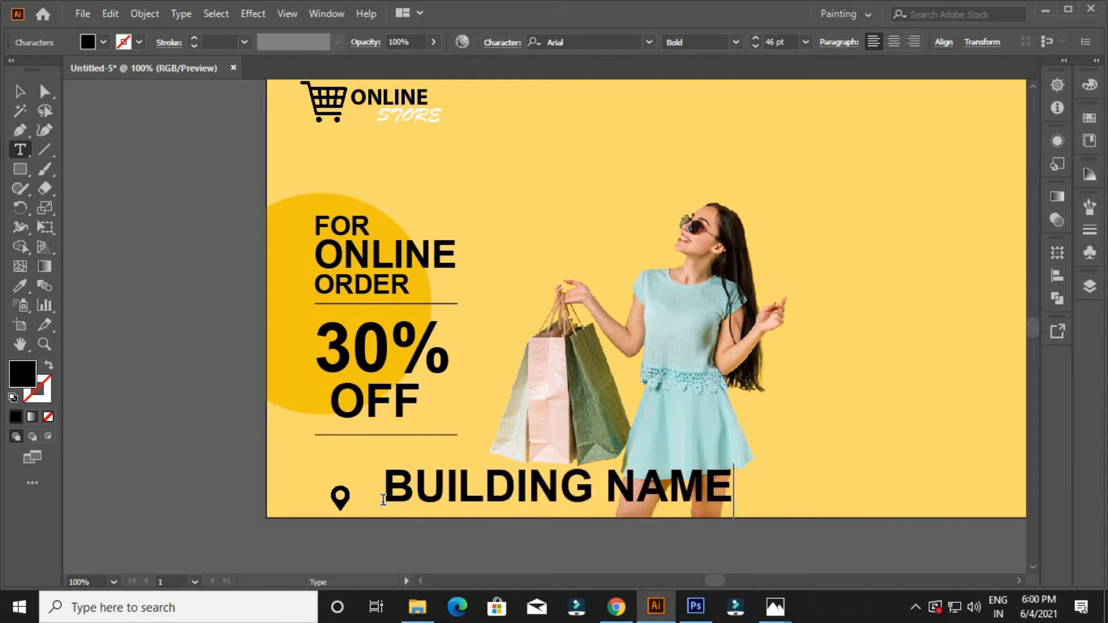
text(MAI)
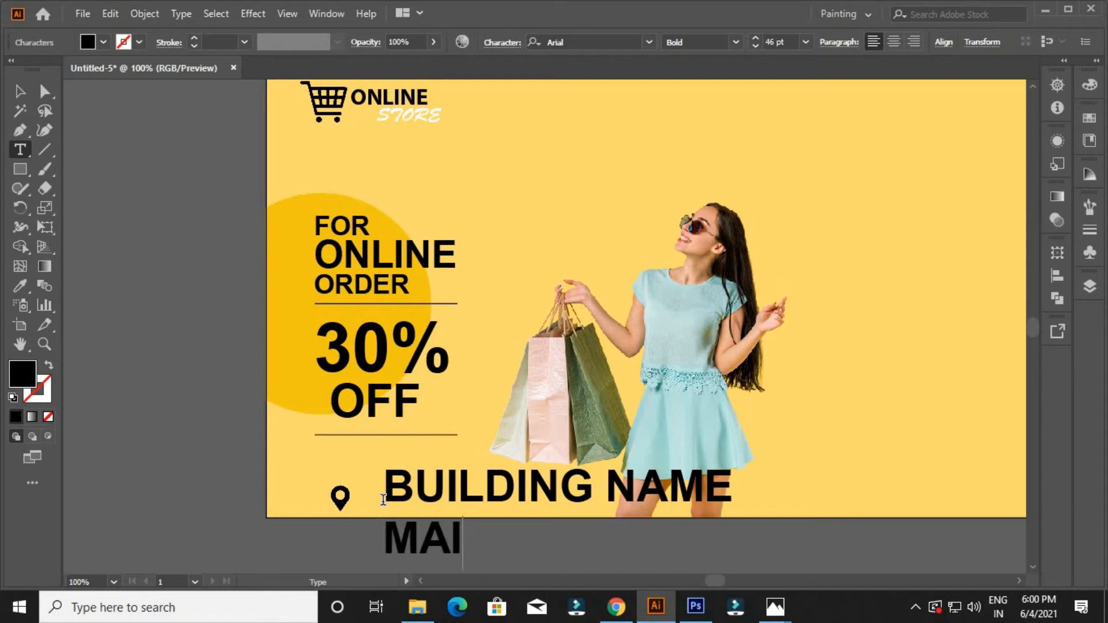
text(N ROAD)
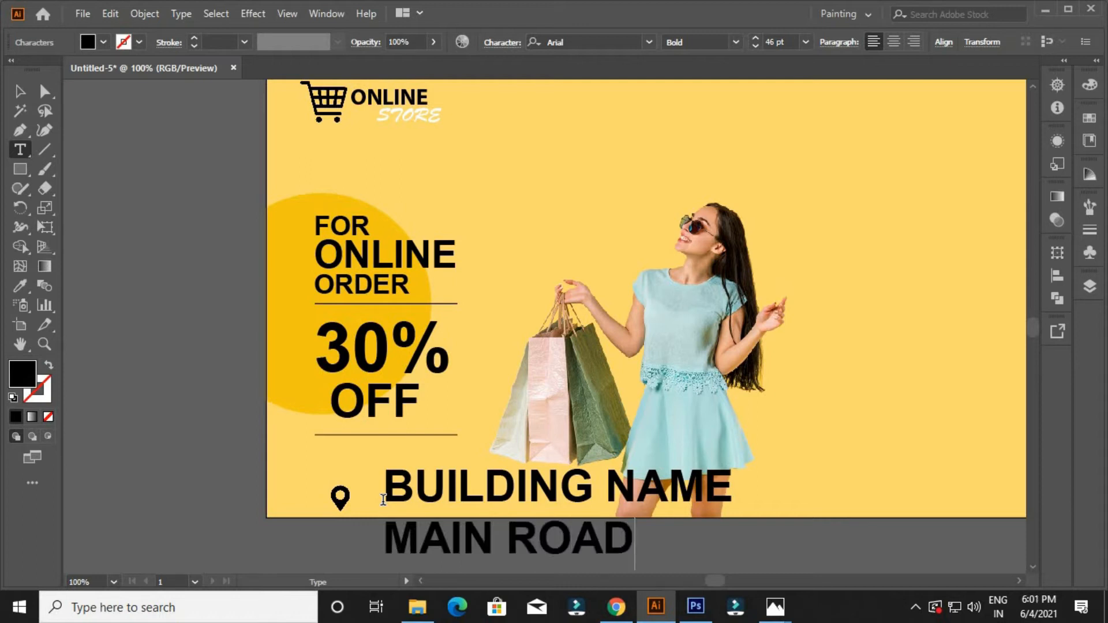
text(, COUNT)
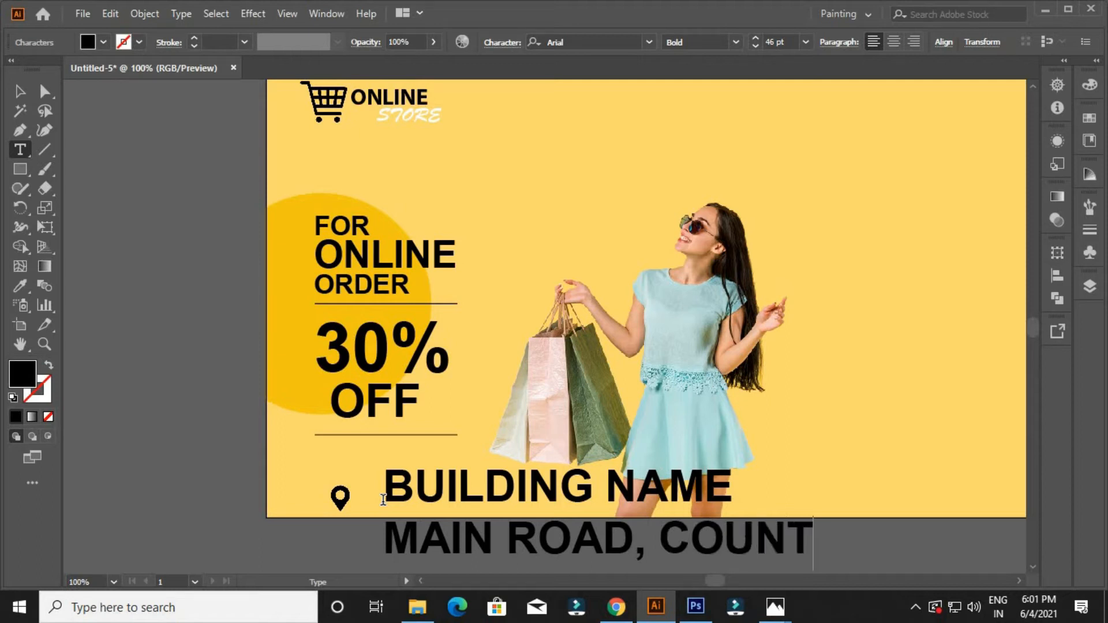
text(RY)
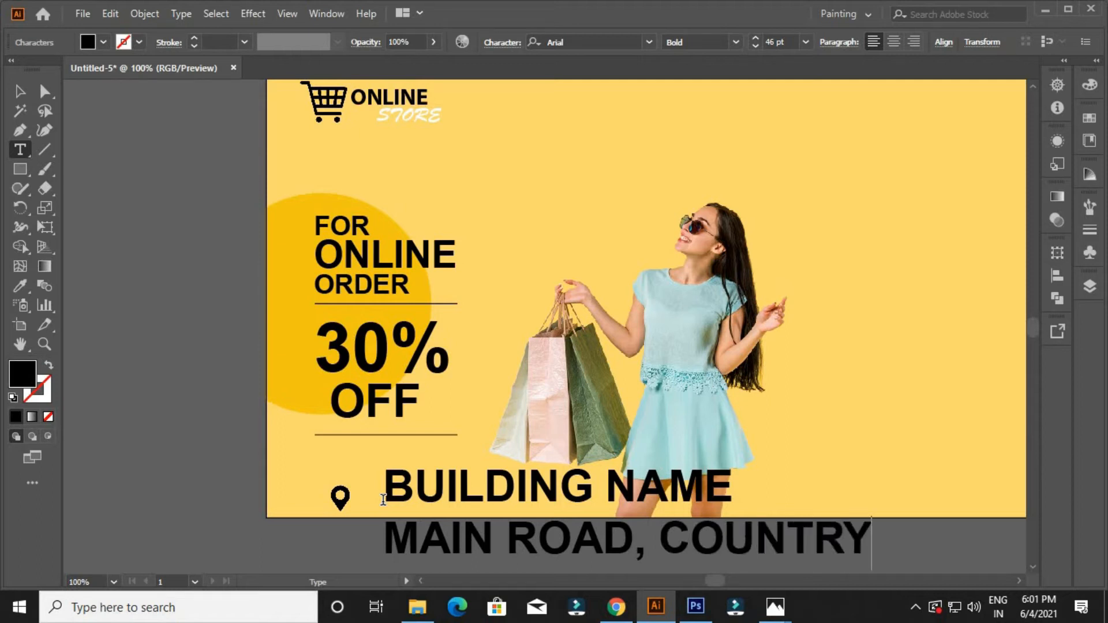
text(,45)
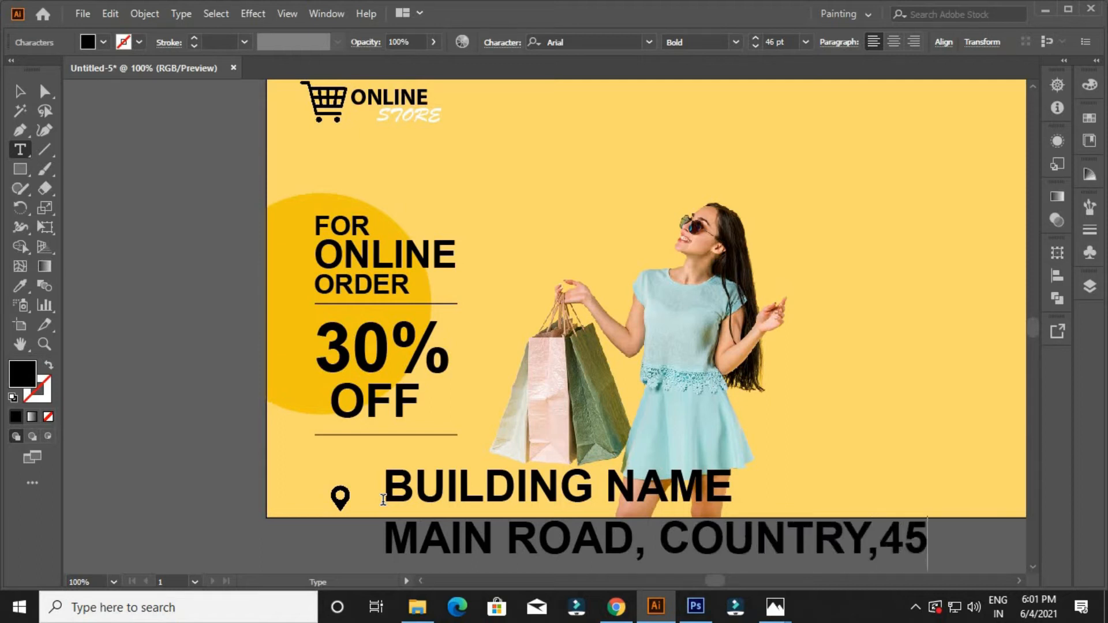
text(612)
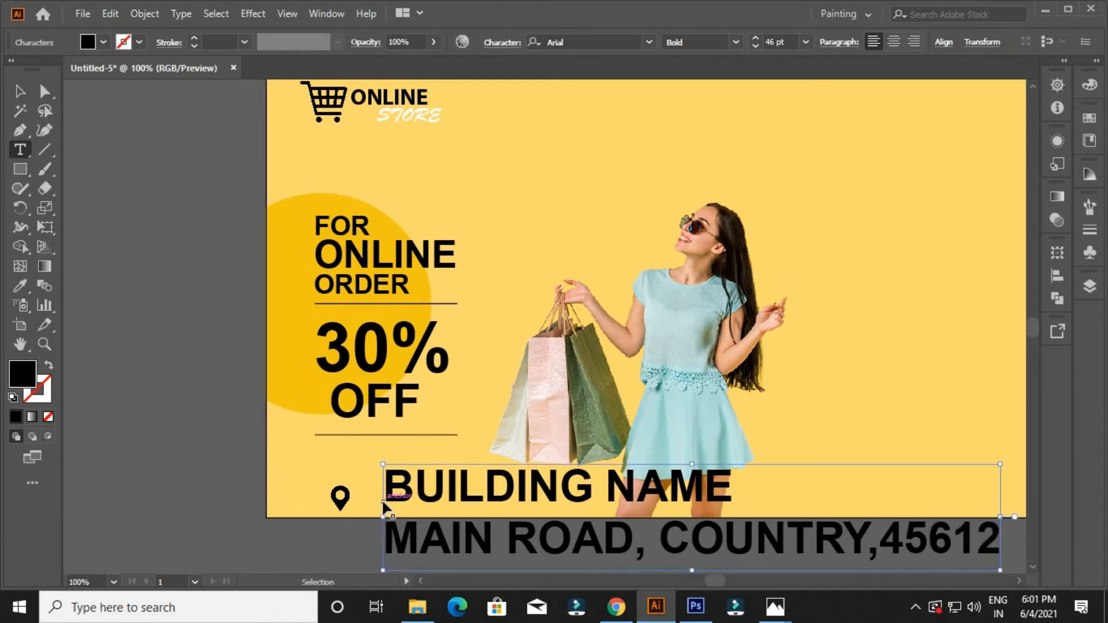
Reduce the address text to 13 pt and move it close beside the location pin
key(ctrl+a)
drag(751, 49, 751, 49)
click(750, 49)
click(20, 92)
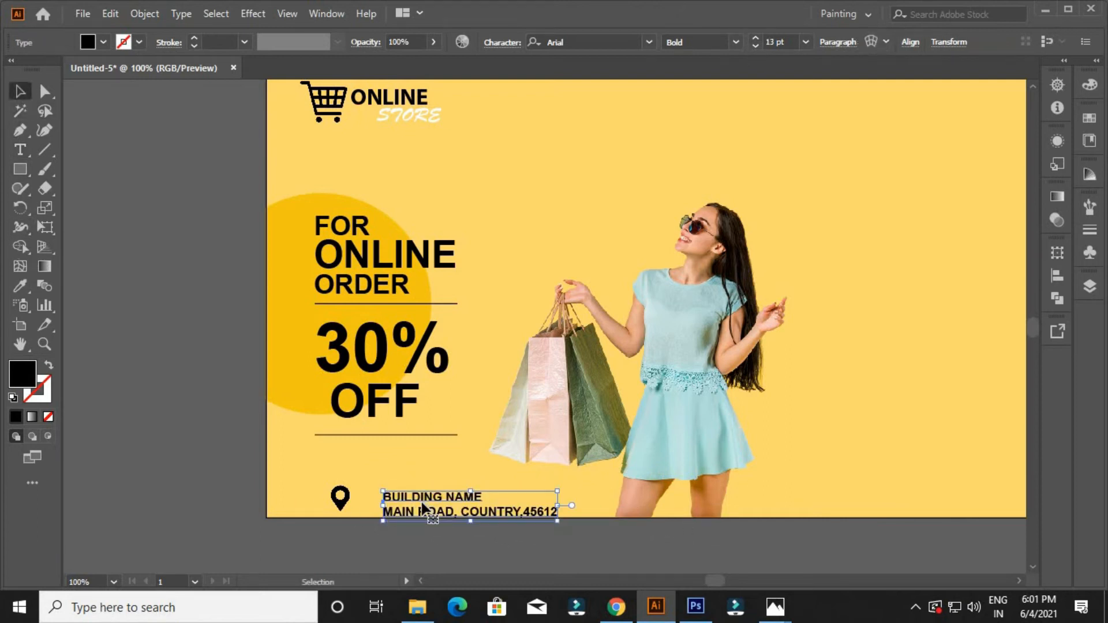
drag(411, 495, 394, 491)
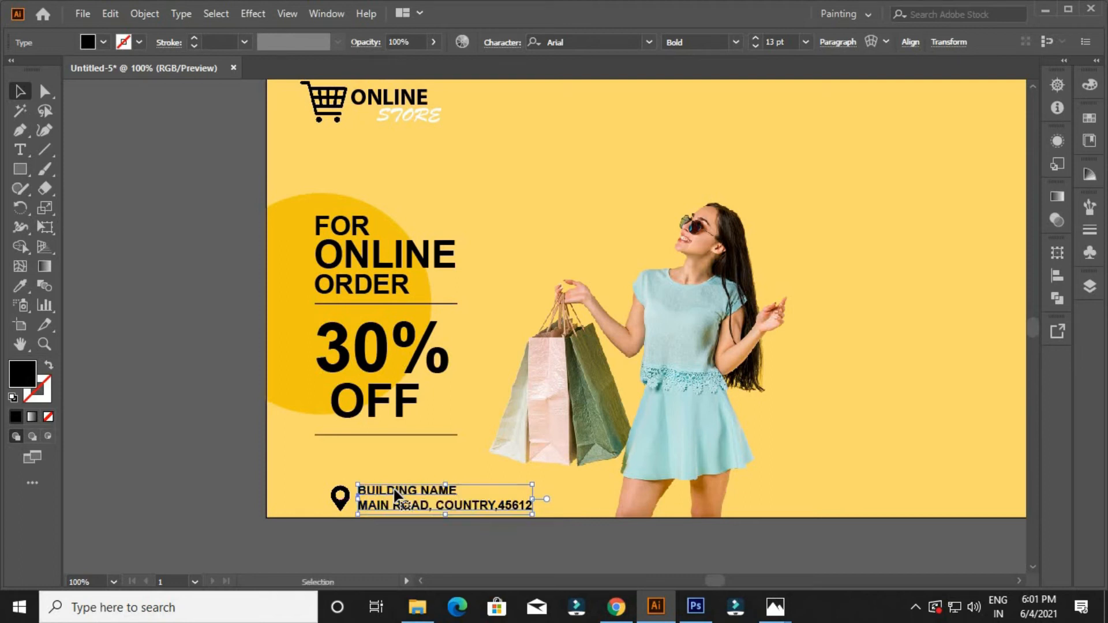
Nudge the two-line address slightly towards the location pin and widen its letter spacing
key(Left)
key(Down)
key(t)
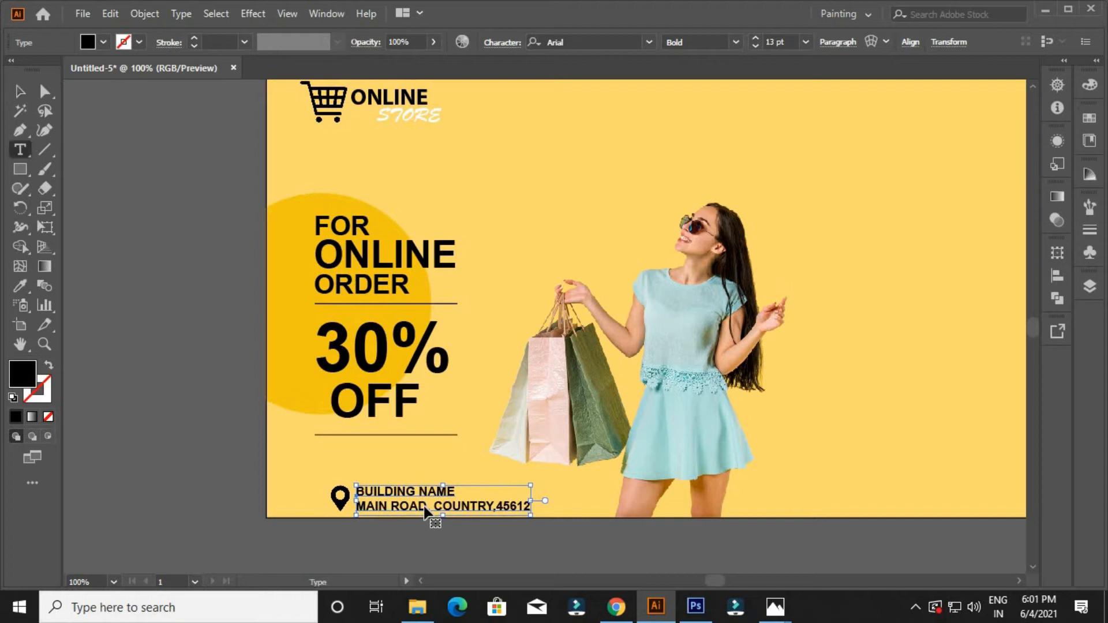
click(424, 508)
key(ctrl+a)
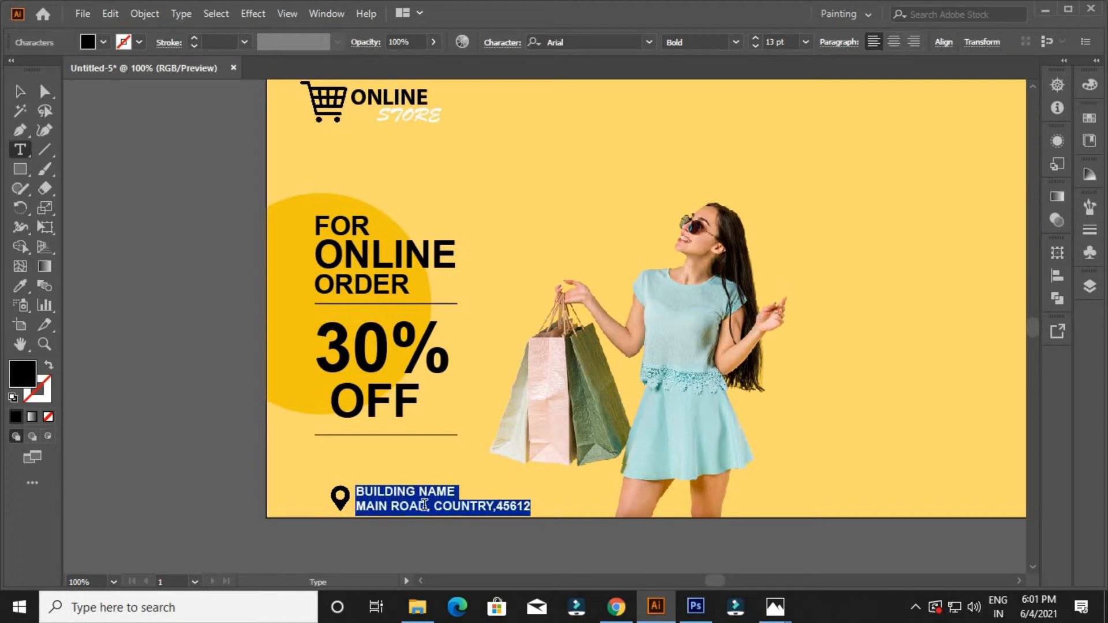
key(alt+Right)
key(alt+Right)
key(alt+Right)
key(alt+Right)
key(alt+Right)
key(alt+Right)
key(alt+Right)
key(alt+Right)
key(alt+Right)
key(alt+Right)
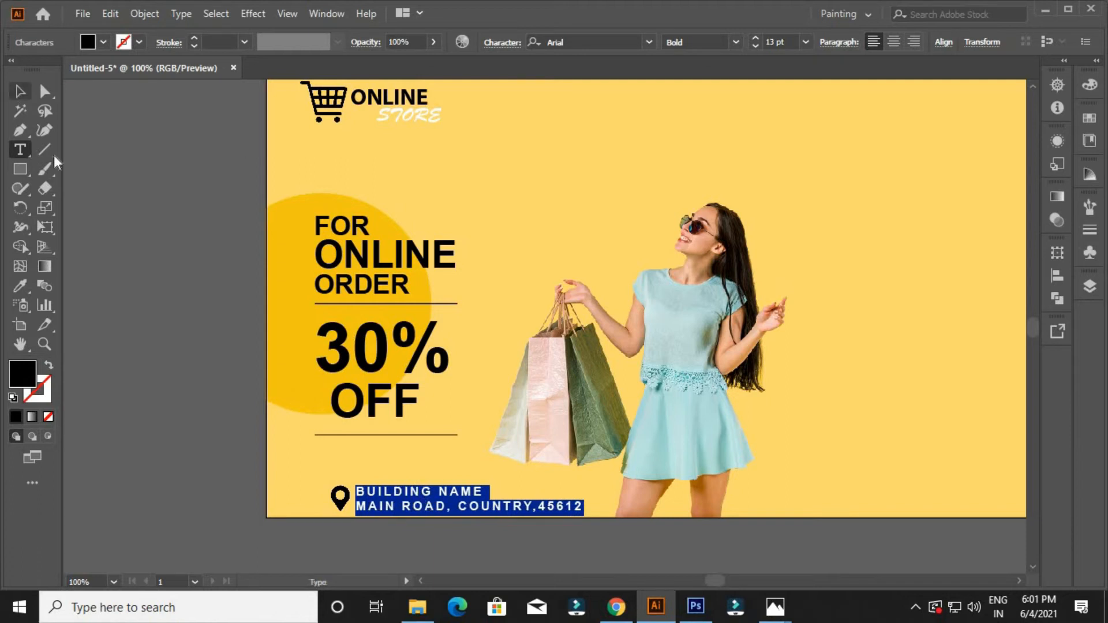
key(Escape)
click(203, 470)
Draw a large ellipse overlapping the artboard's upper-right corner and move it up about 0.43 in
drag(561, 562, 483, 574)
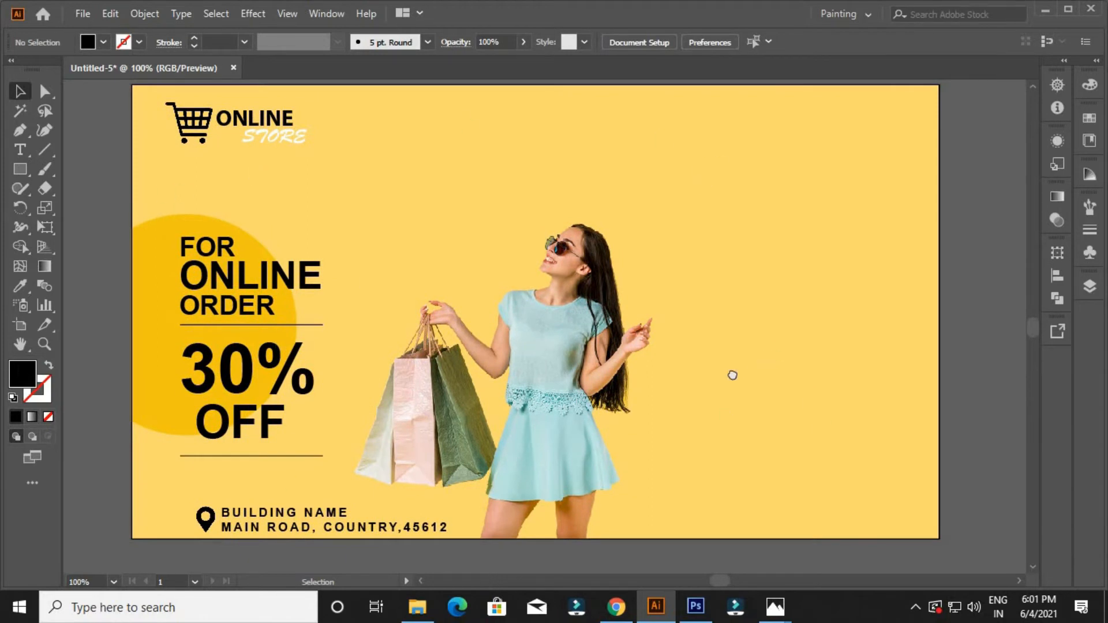
scroll(732, 375, right, 2)
scroll(732, 375, up, 1)
click(24, 170)
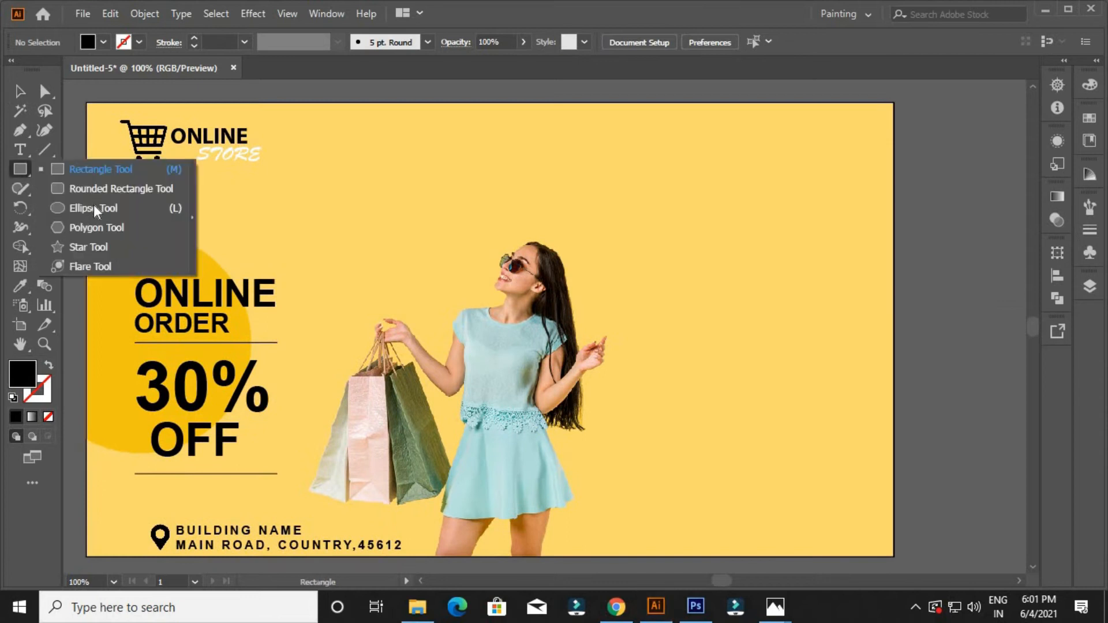
click(95, 209)
drag(678, 84, 969, 306)
click(19, 92)
drag(866, 287, 863, 258)
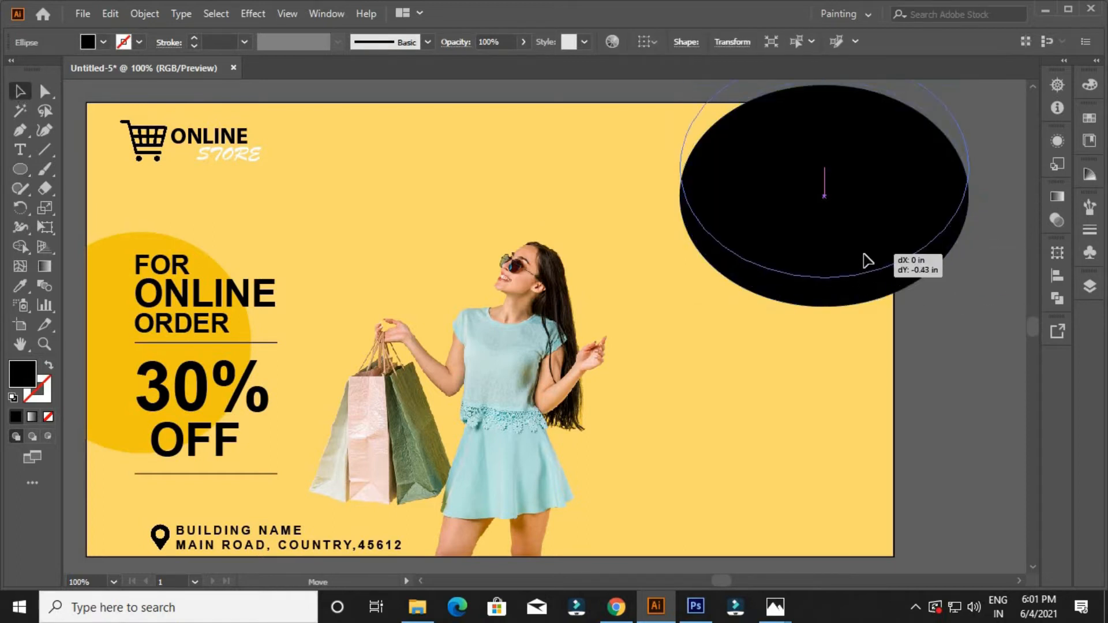
Fill the corner ellipse with a pale muted orange, lighter than the yellow background
click(103, 42)
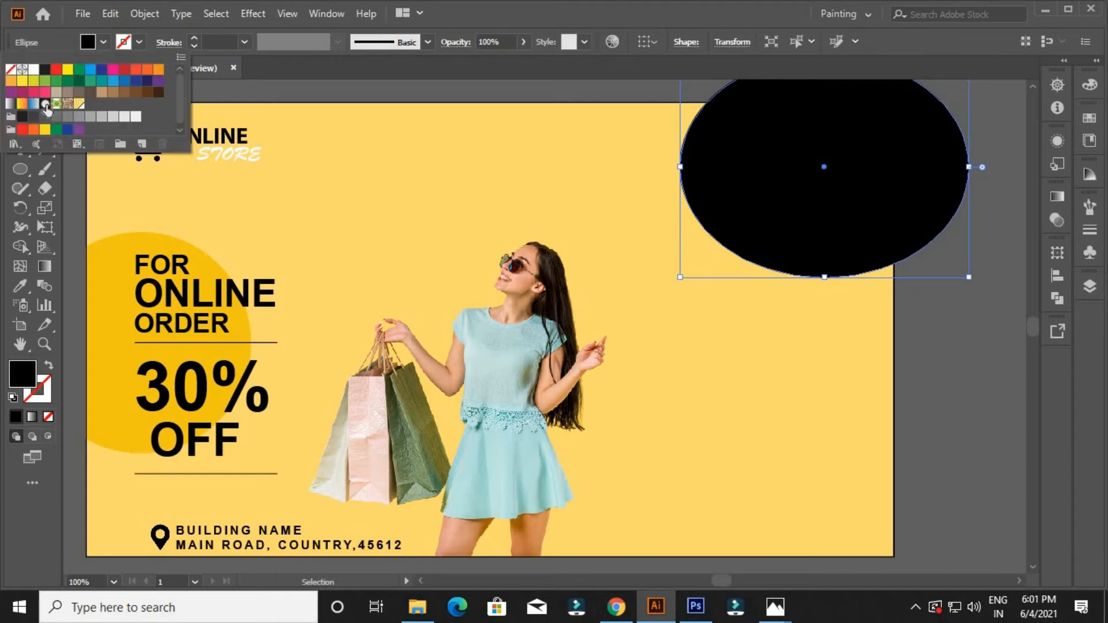
click(11, 81)
double_click(23, 375)
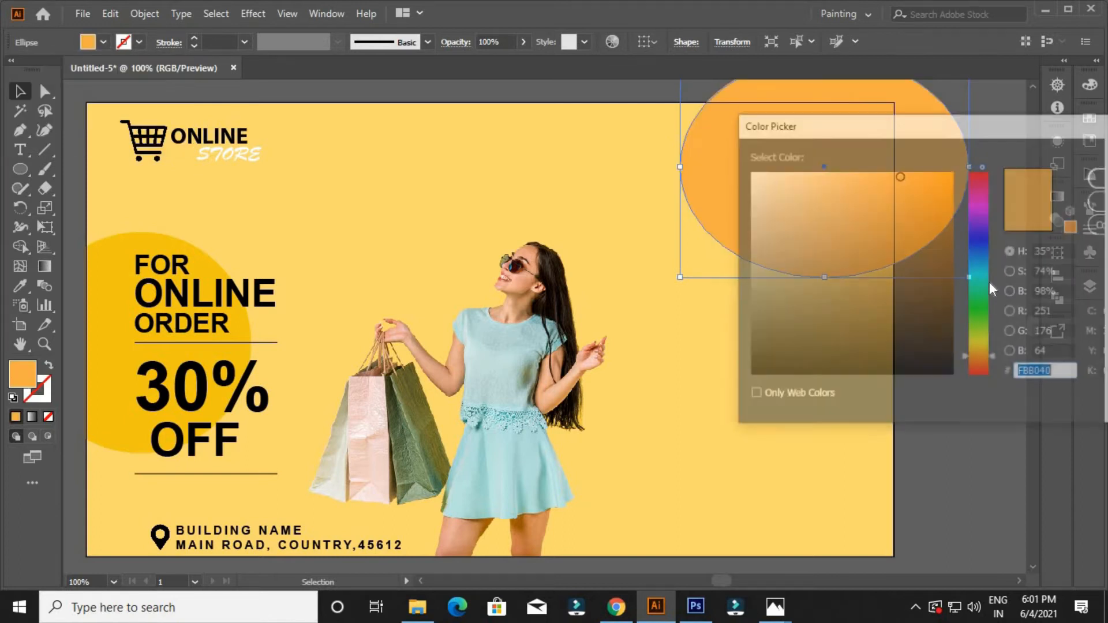
drag(984, 355, 984, 351)
click(872, 179)
click(1098, 178)
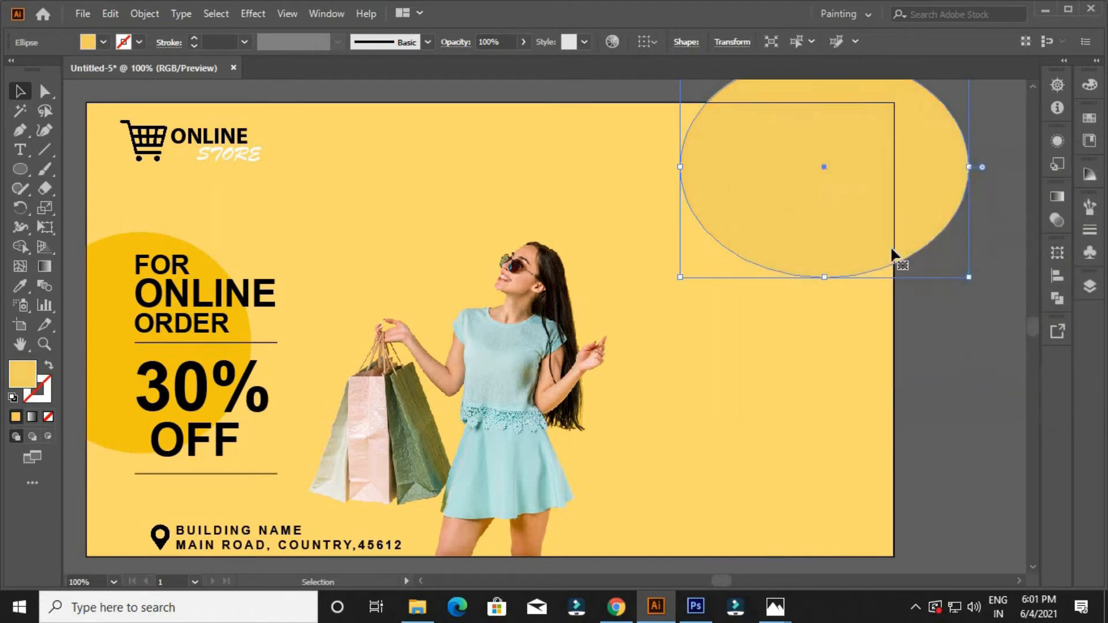
click(867, 293)
click(842, 203)
click(846, 180)
click(829, 179)
click(1099, 178)
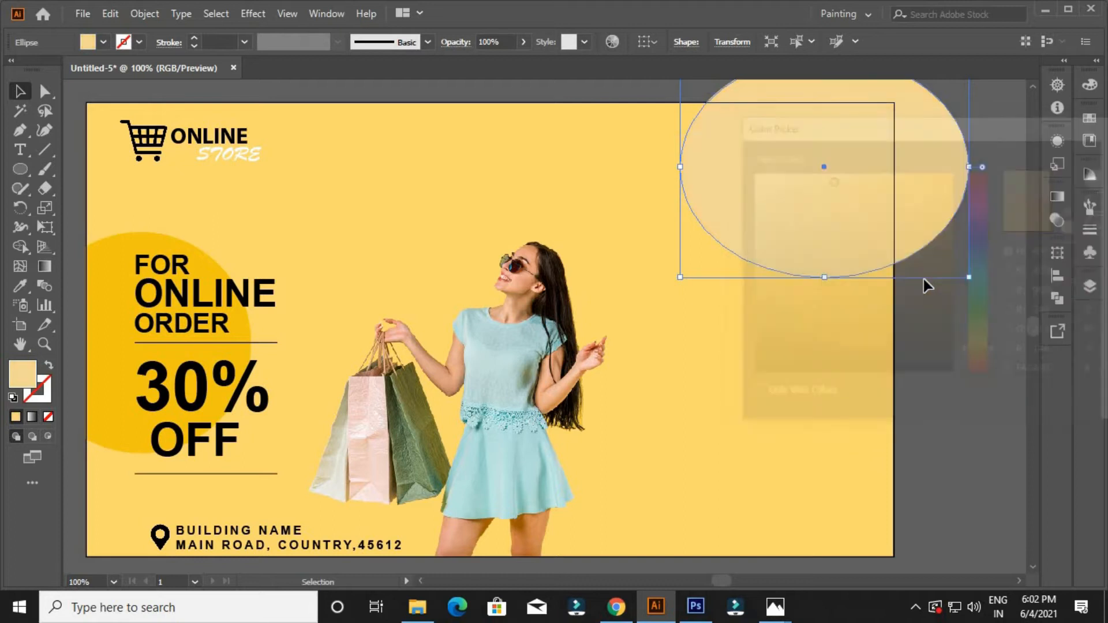
click(916, 316)
Draw a closed L-shaped path with the Pen tool along the artboard's upper-right corner, covering the ellipse areas outside the artboard
drag(915, 343, 840, 393)
drag(807, 303, 800, 288)
click(944, 367)
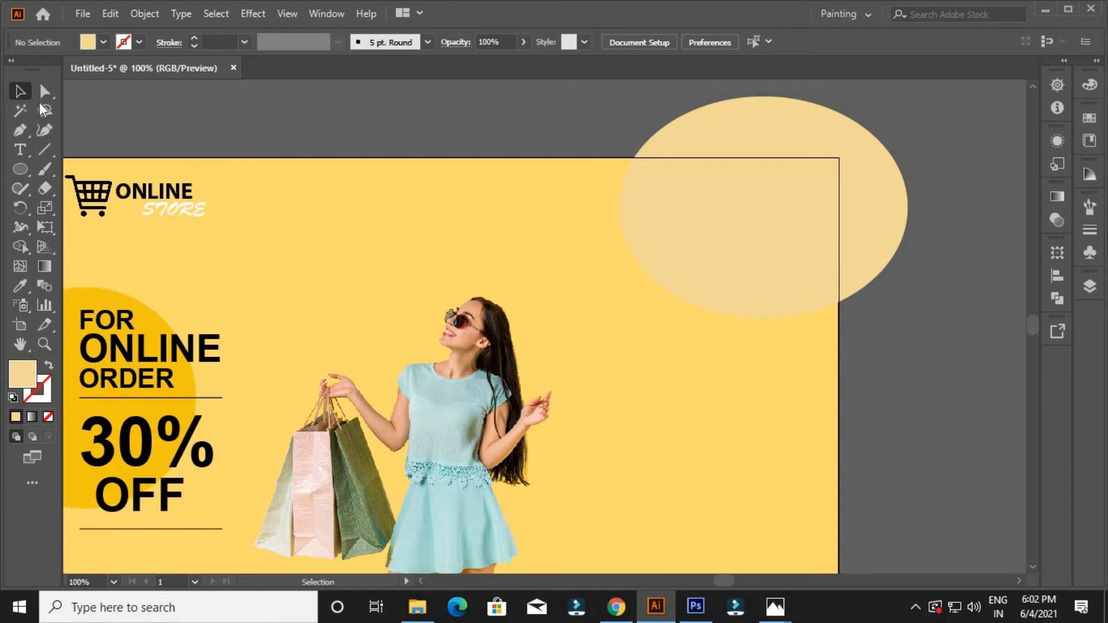
click(16, 130)
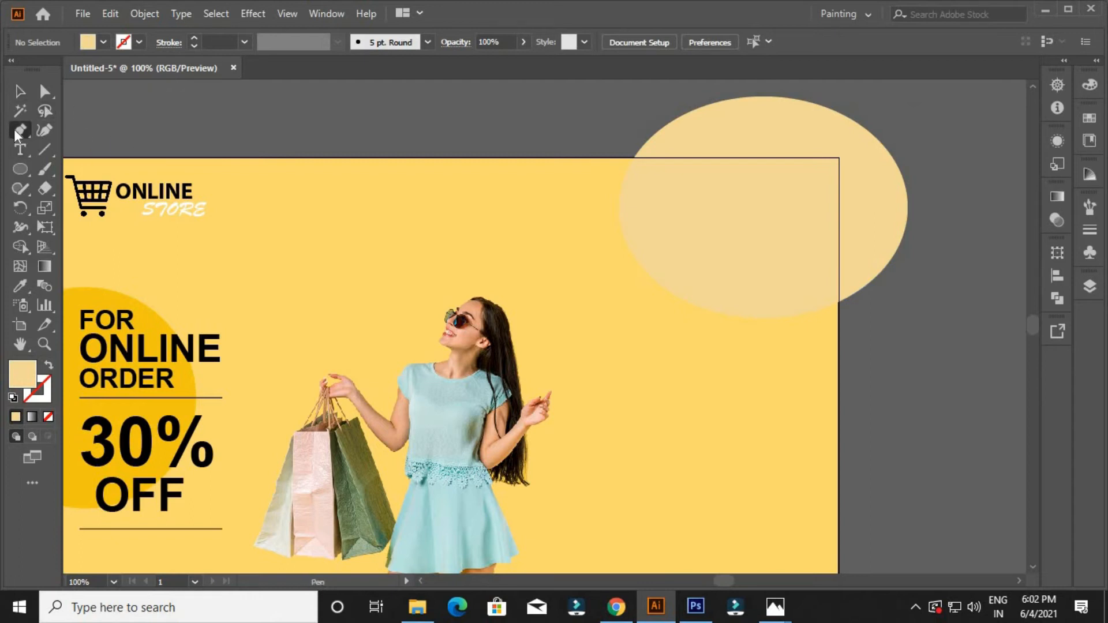
click(614, 157)
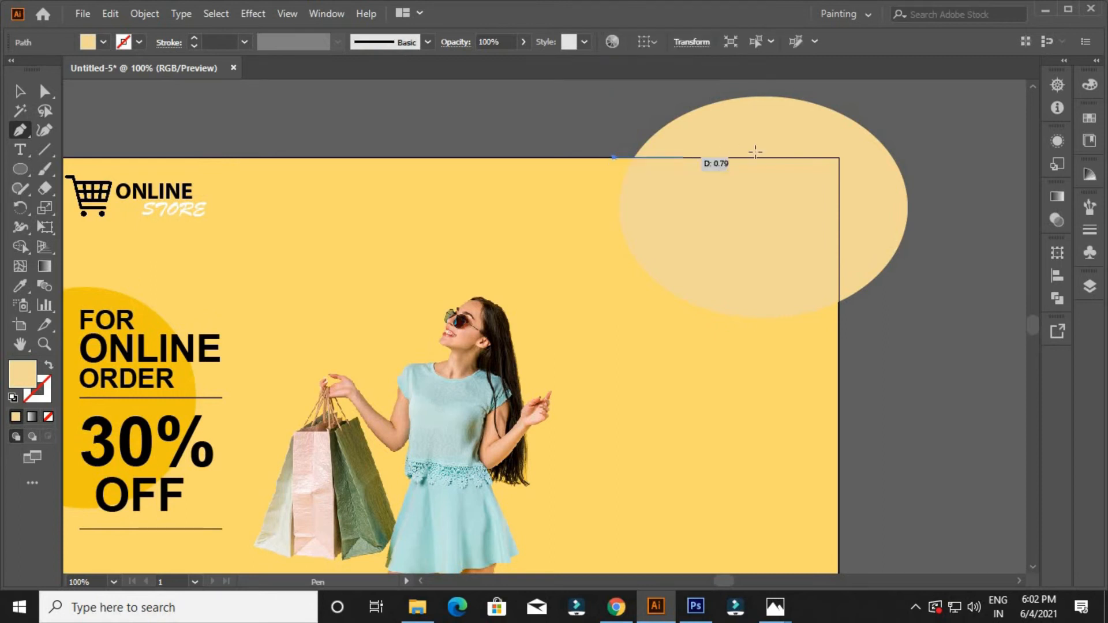
click(839, 157)
click(838, 317)
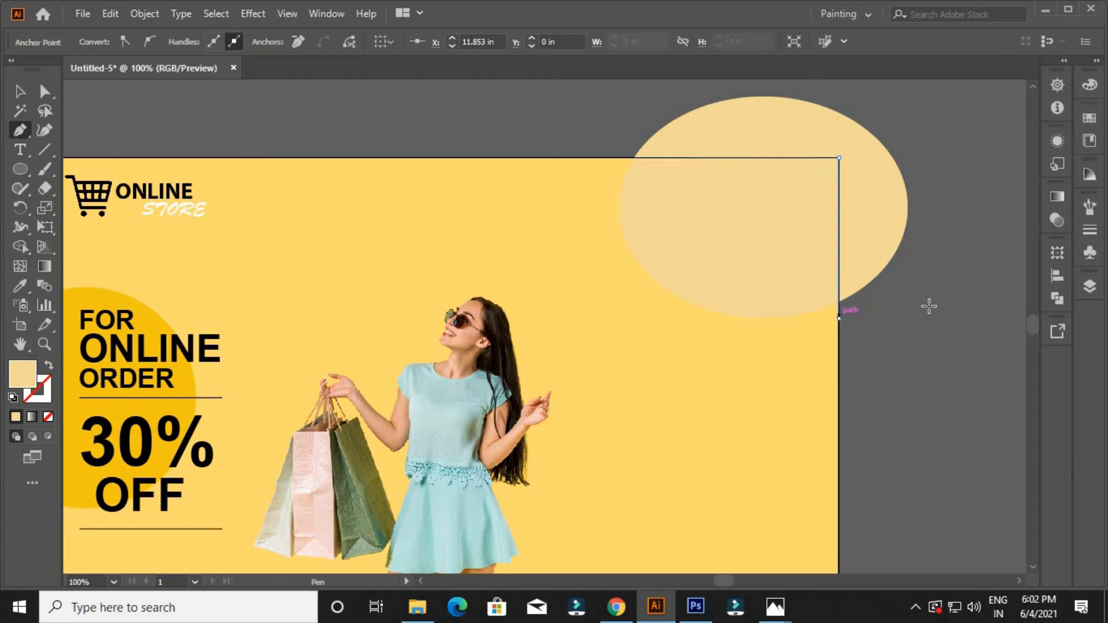
shift+click(972, 317)
scroll(876, 101, up, 1)
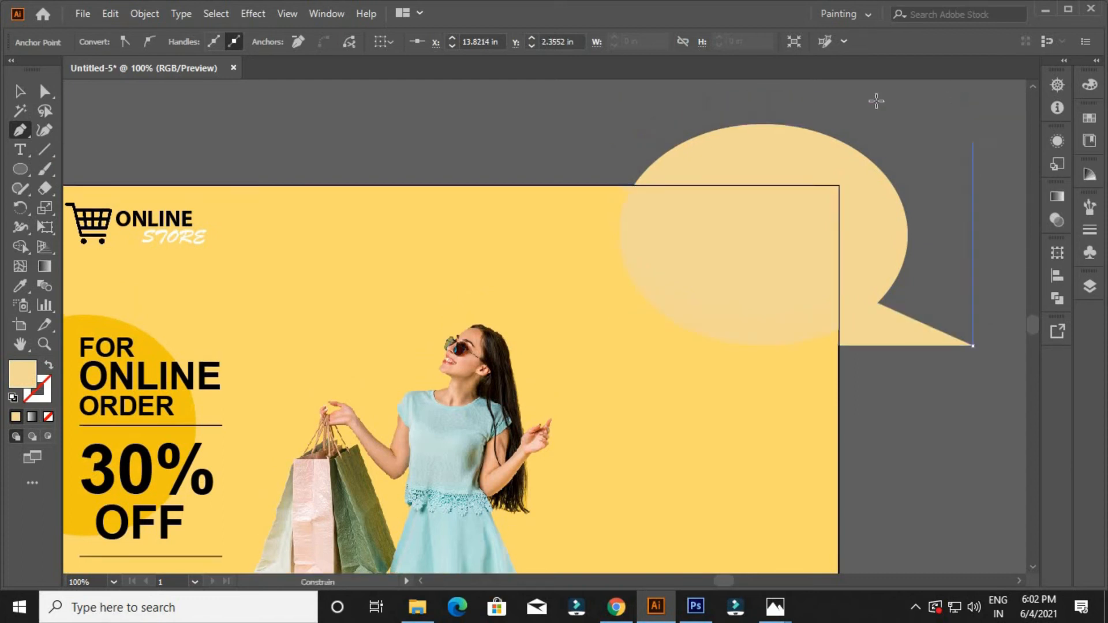
scroll(876, 101, up, 1)
shift+click(973, 117)
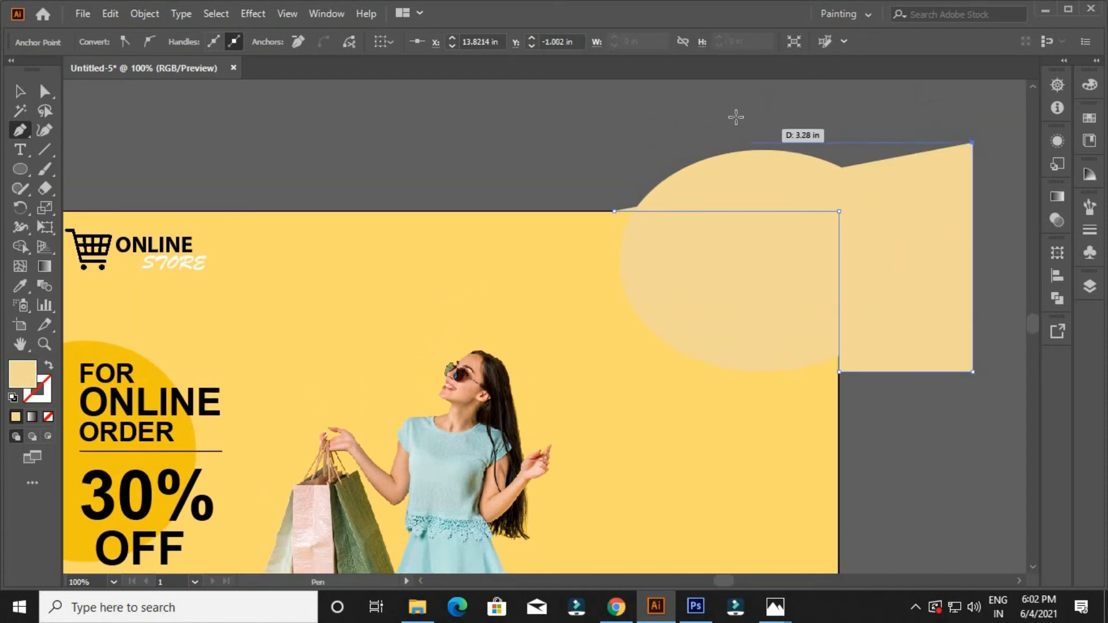
click(617, 145)
click(613, 212)
Select the ellipse and the L-shaped path, and remove everything outside the artboard with the Shape Builder tool
key(v)
click(837, 128)
click(675, 289)
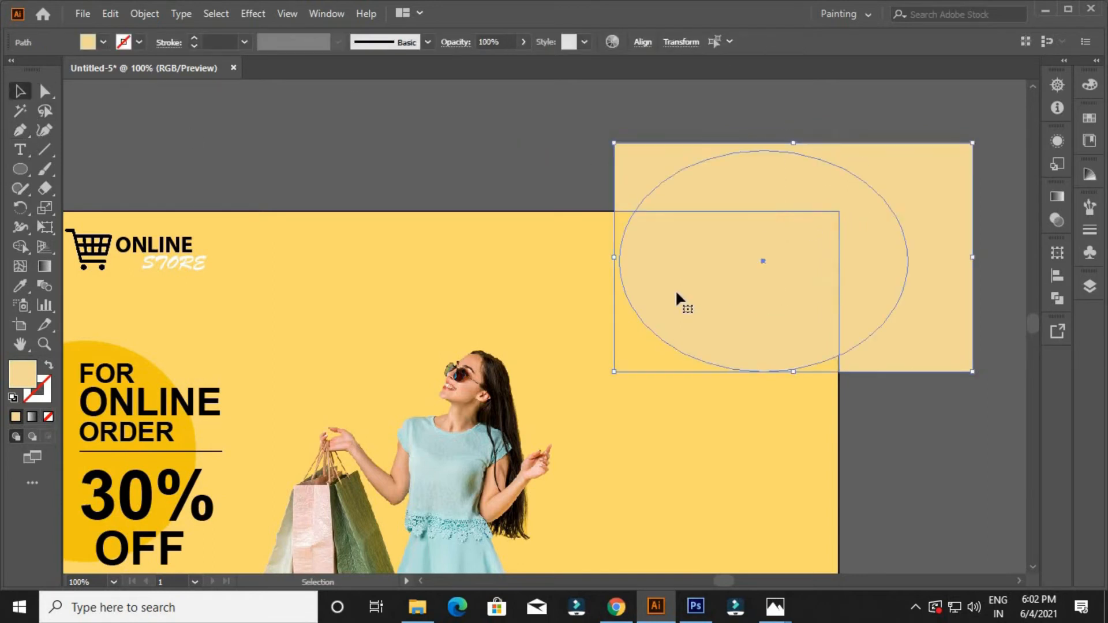
click(20, 248)
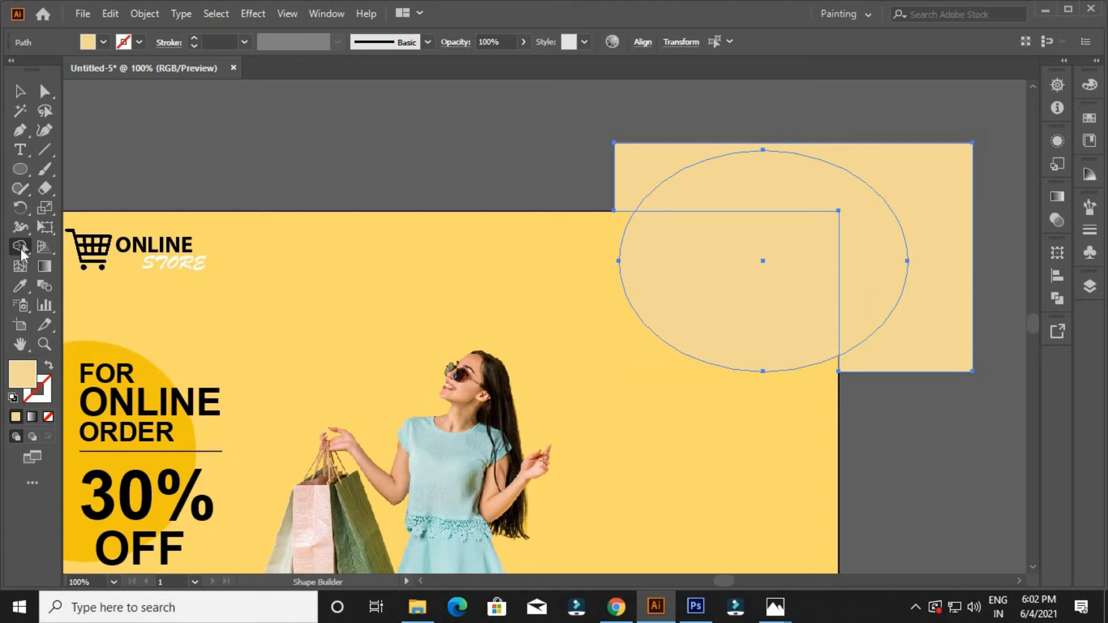
drag(650, 168, 979, 202)
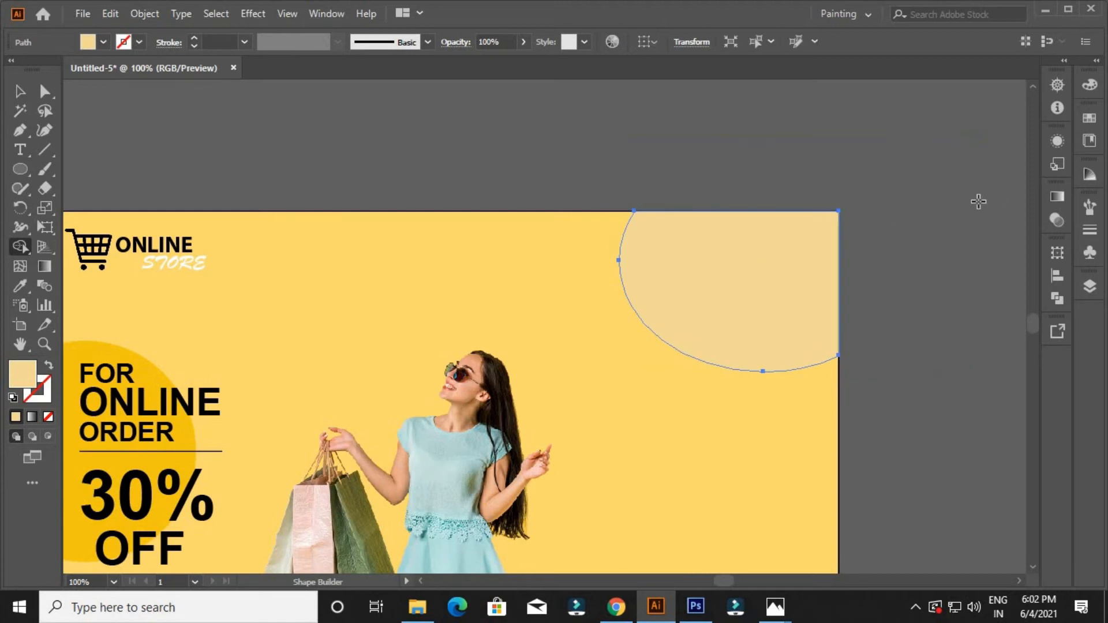
click(20, 92)
click(397, 138)
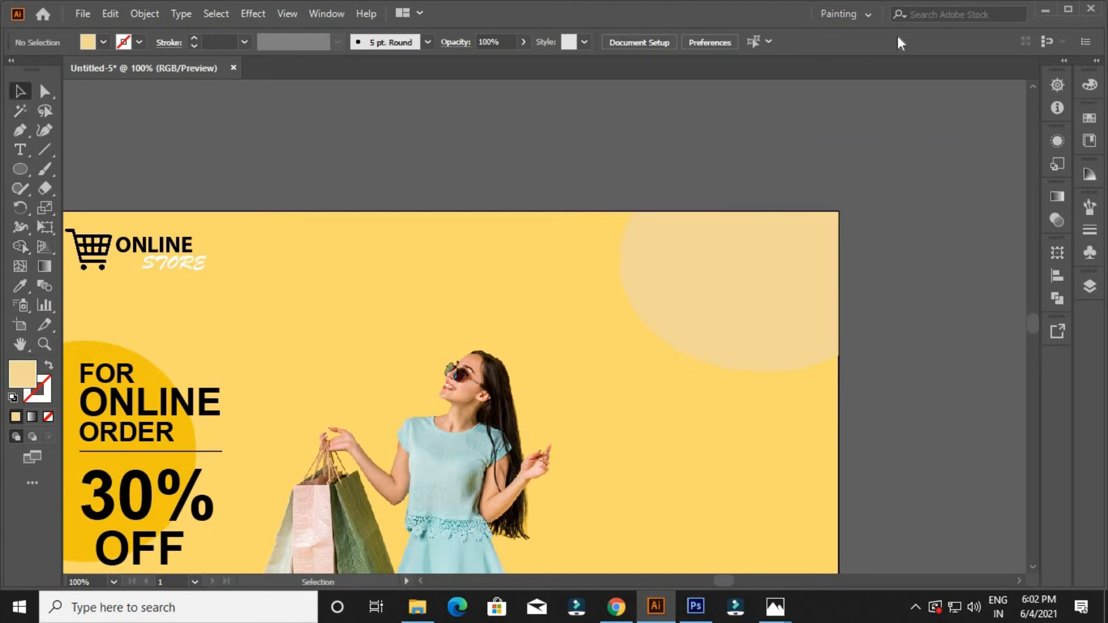
Place ICON.pdf from the desktop, resize it to about 3.64 in square and position its social media icons over the pale corner shape
click(1052, 11)
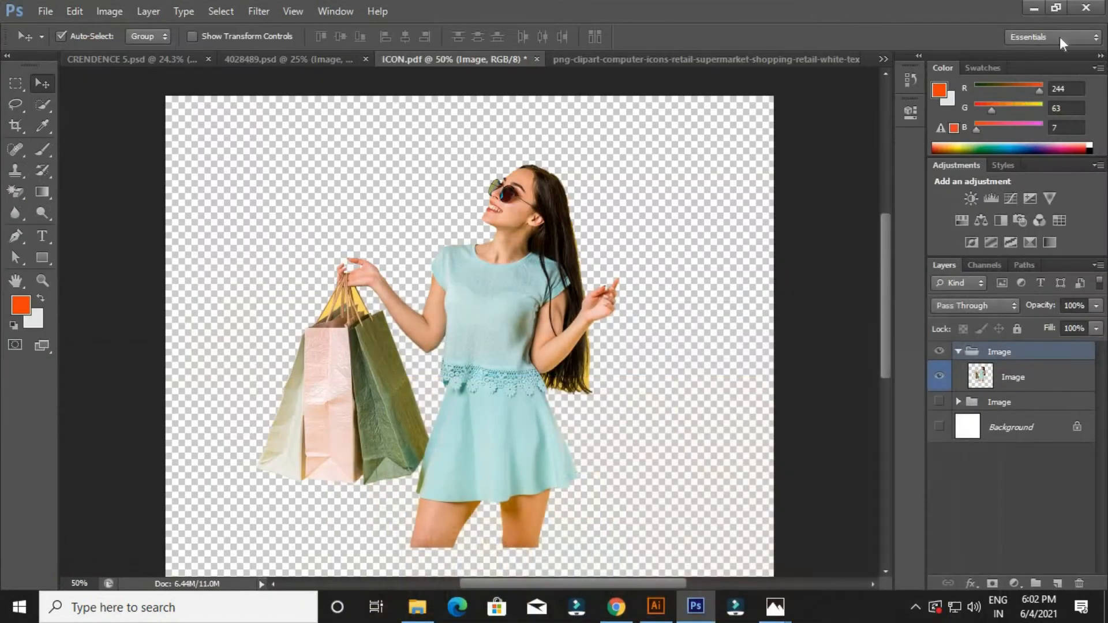
click(1035, 8)
right_click(888, 169)
click(900, 215)
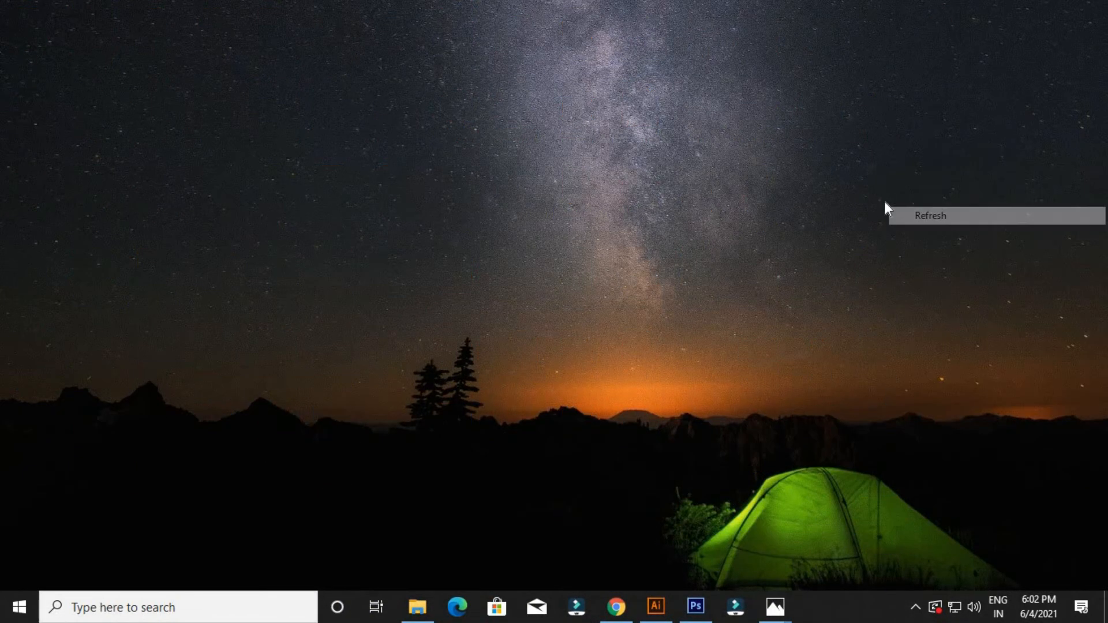
drag(883, 202, 698, 407)
drag(891, 444, 864, 397)
drag(780, 228, 792, 265)
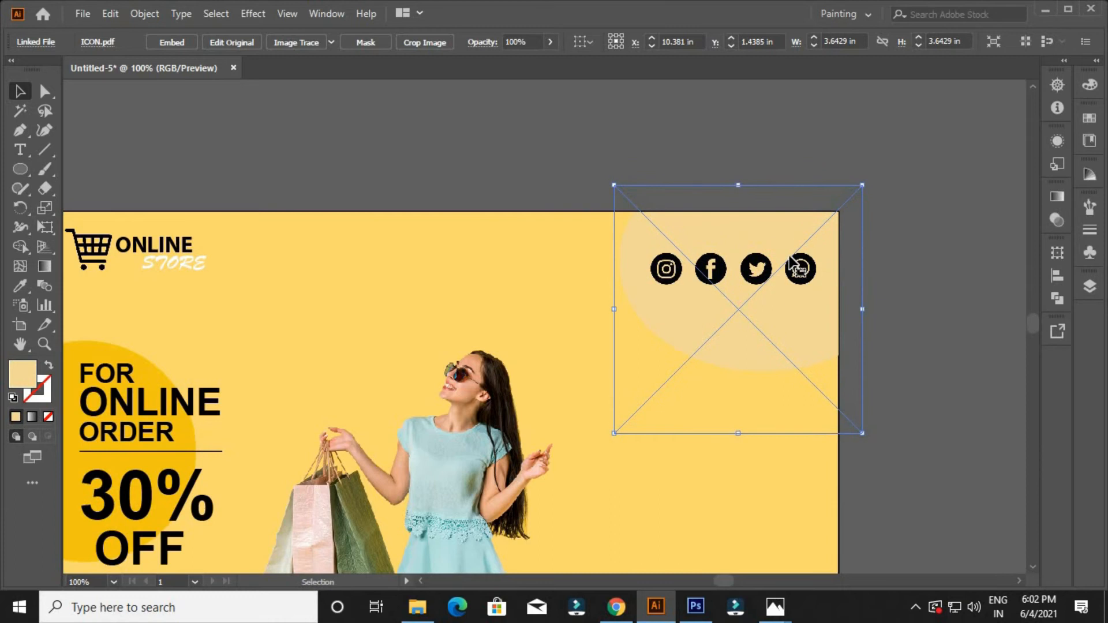
click(916, 359)
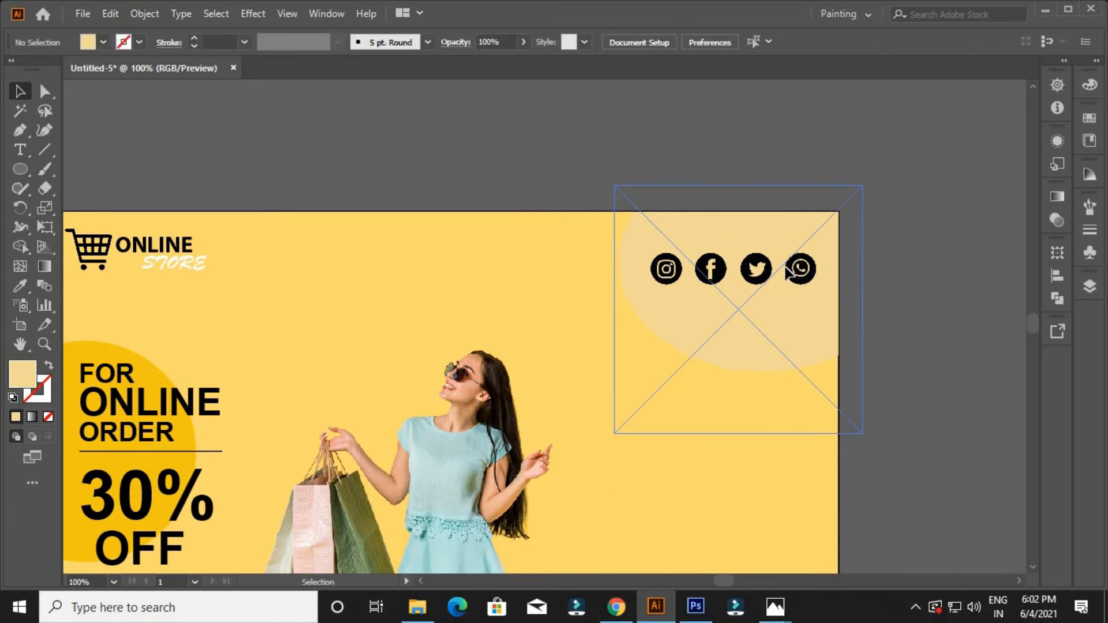
drag(788, 271, 795, 276)
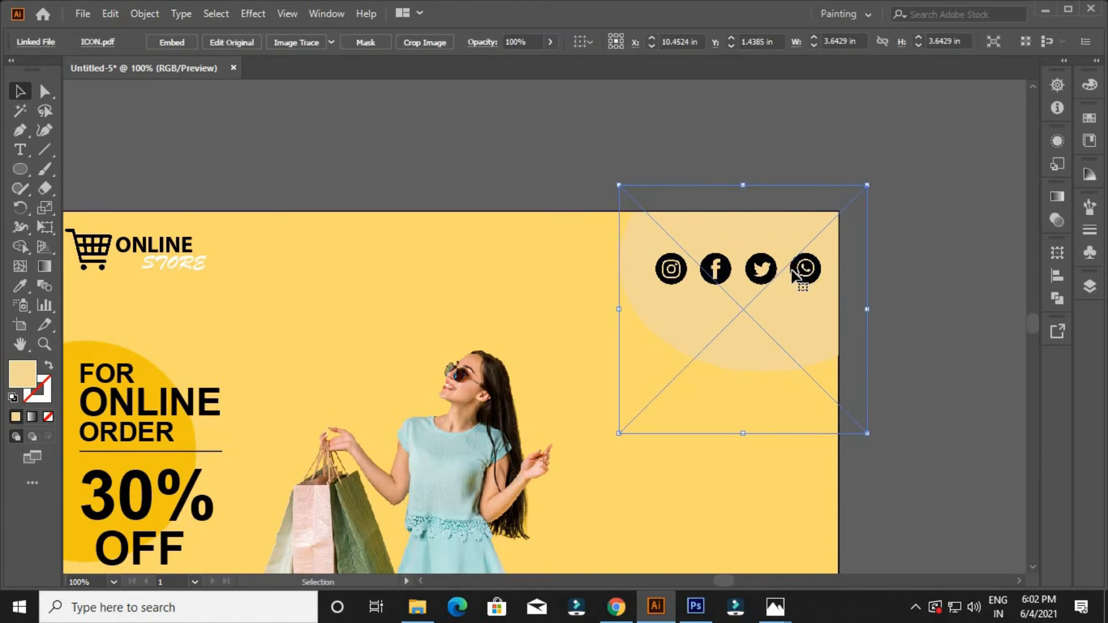
key(ctrl+z)
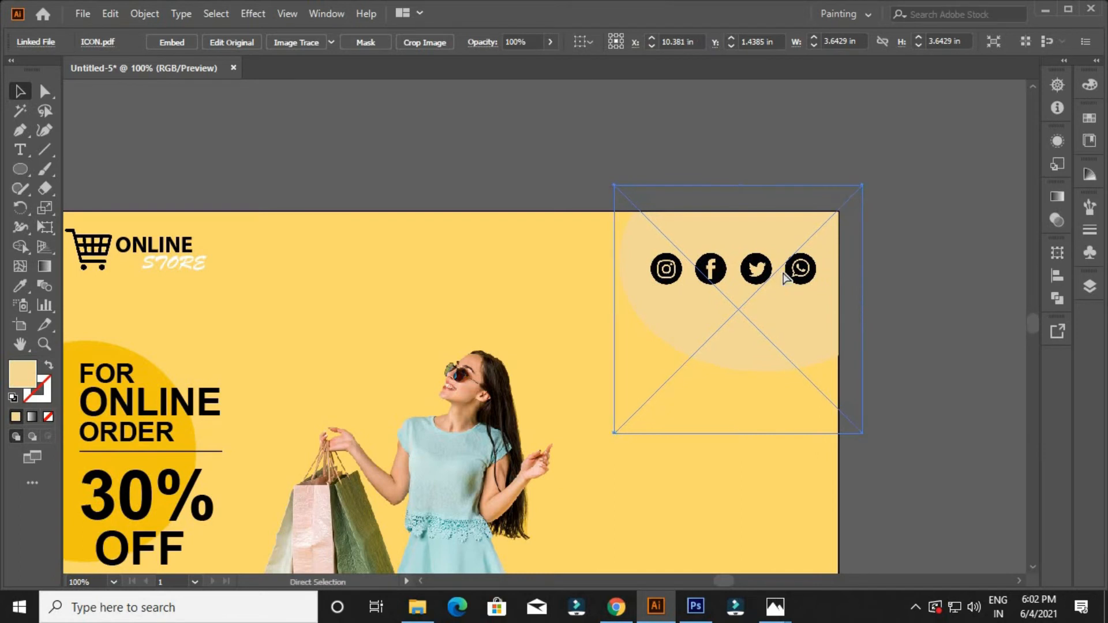
click(895, 434)
Add the text NEW ARRIVALS in the empty area beside the woman, below the social media icons
key(space)
drag(898, 474, 951, 372)
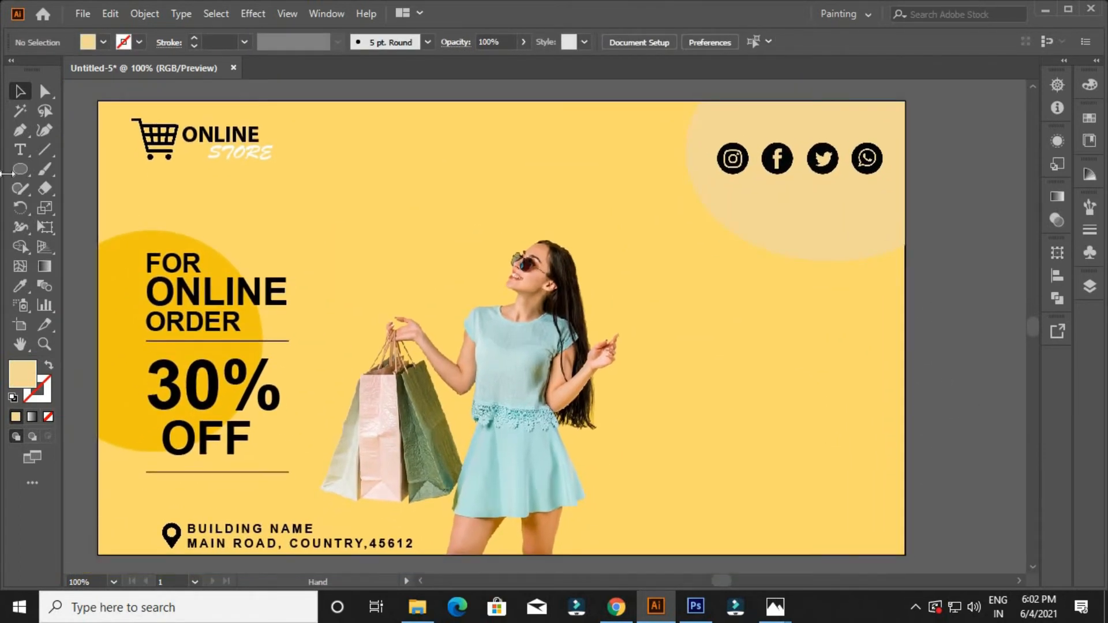
click(27, 148)
click(693, 317)
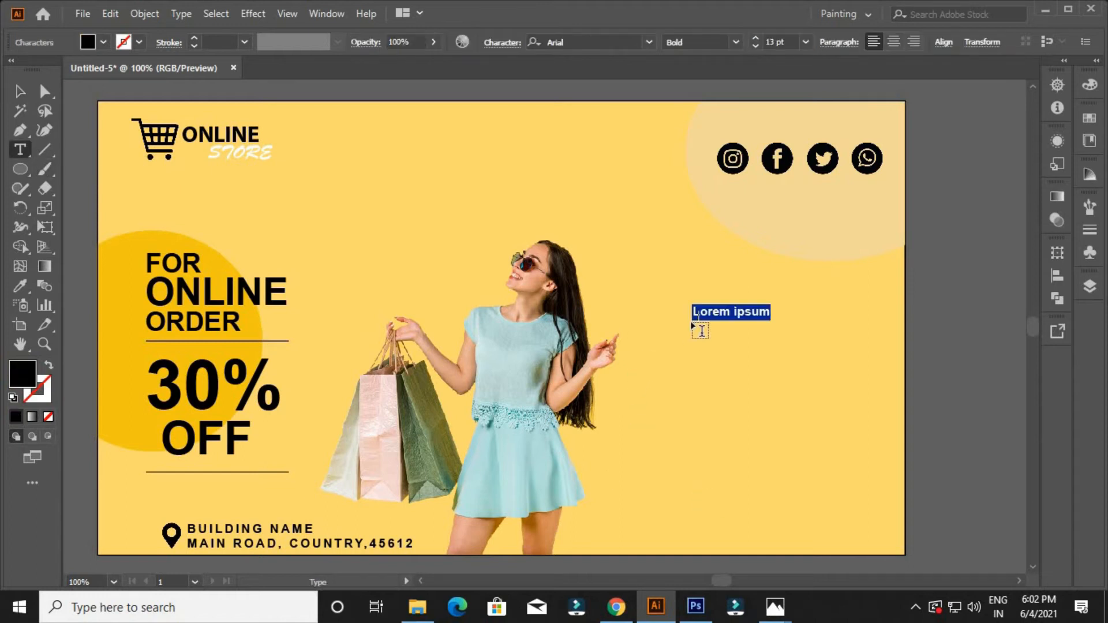
text(NEW ARR)
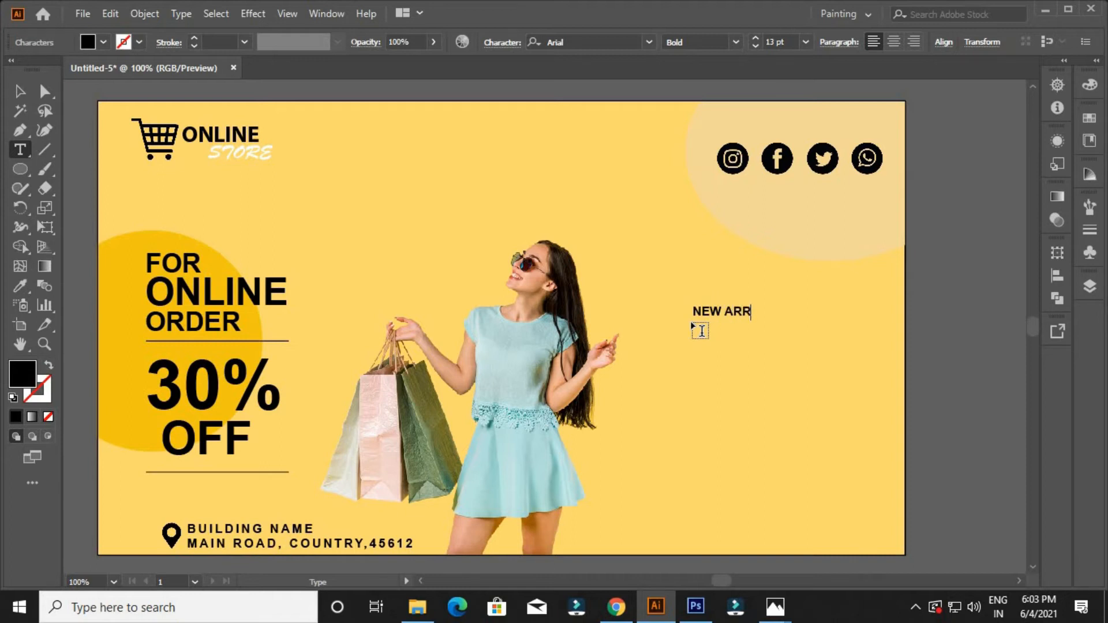
text(IVALS)
Set the NEW ARRIVALS text to 24 pt in the Book Antiqua font
key(ctrl+shift+Left)
key(ctrl+shift+Left)
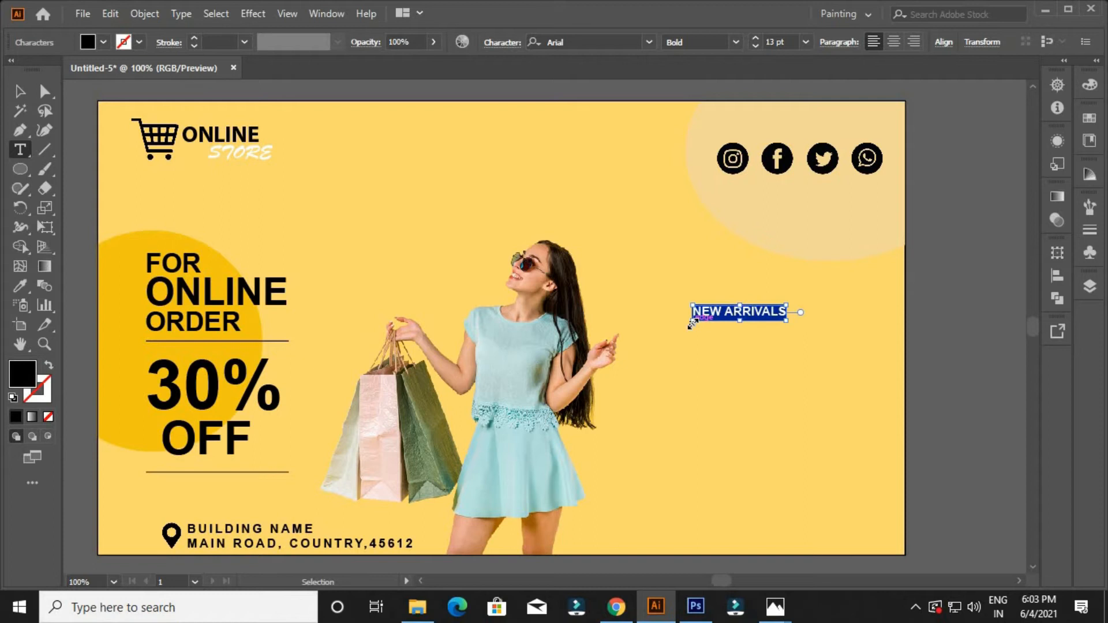
click(756, 37)
click(757, 37)
click(757, 37)
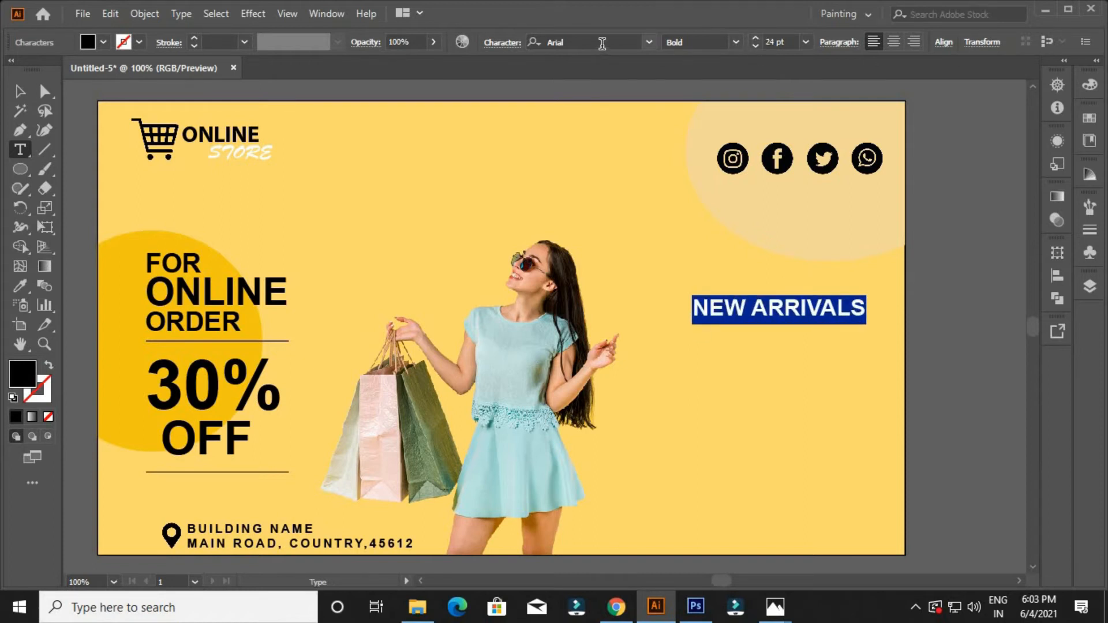
click(601, 43)
key(Down)
key(Down)
key(Down)
key(Down)
key(Down)
key(Down)
key(Down)
key(Down)
key(Down)
key(Down)
key(Down)
key(Down)
key(Down)
key(Down)
key(Down)
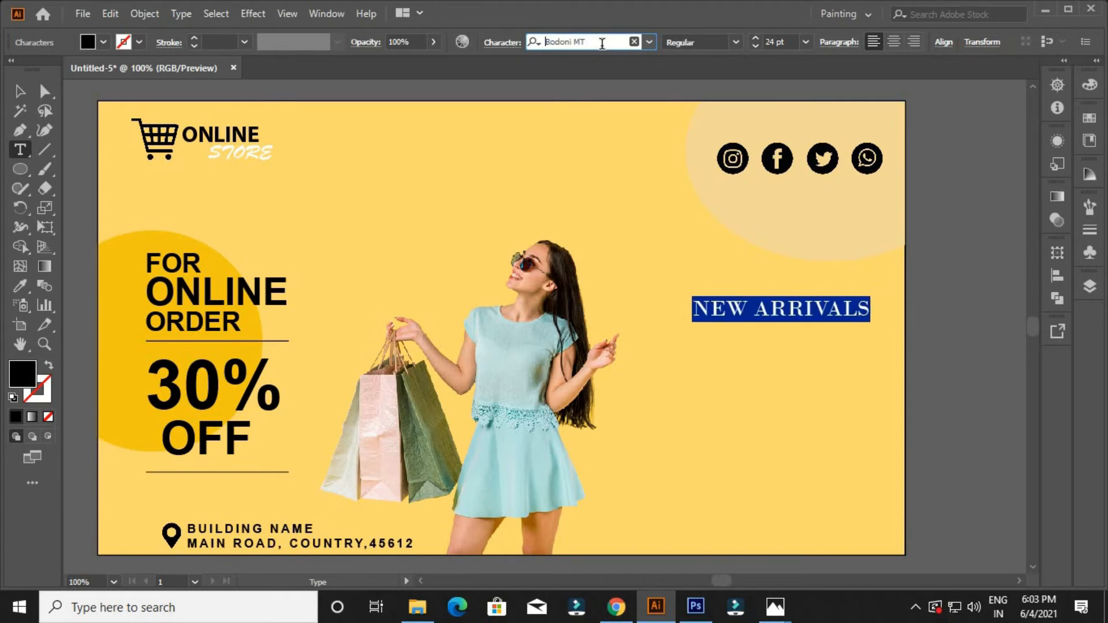
key(Down)
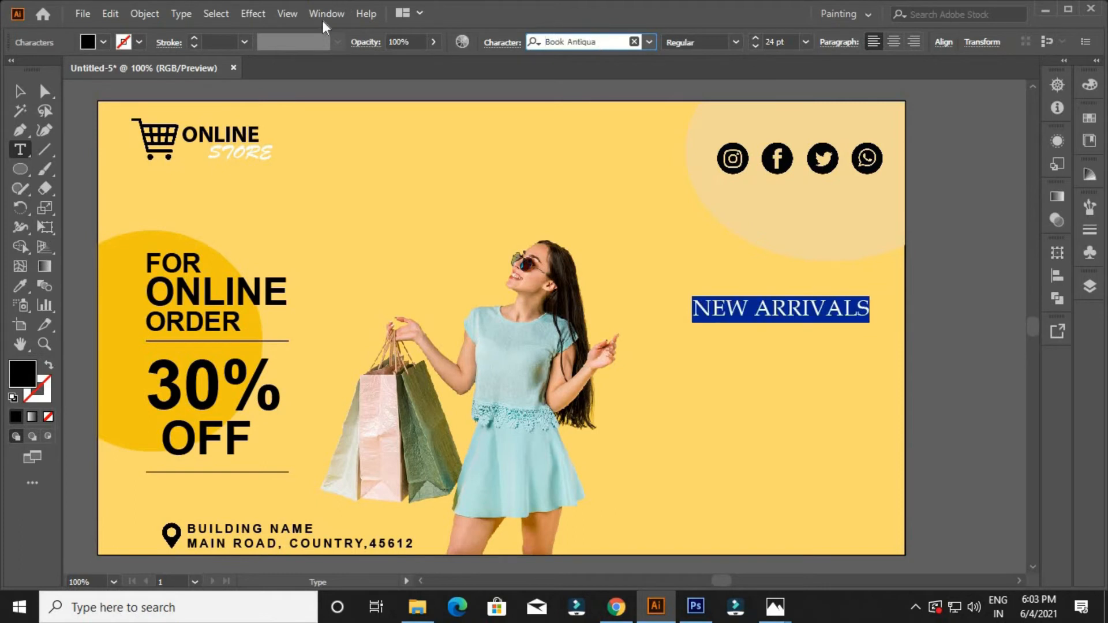
Move the NEW ARRIVALS text slightly down and towards the woman
key(Escape)
click(789, 376)
drag(790, 317, 791, 350)
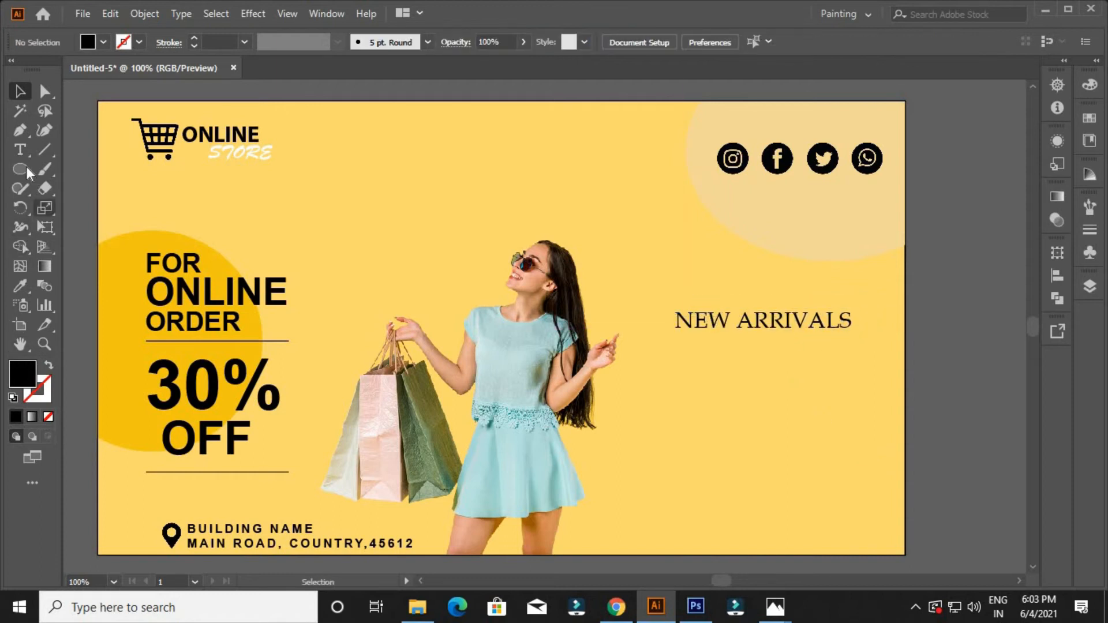
Add the text JUST FOR on two lines in the empty area below NEW ARRIVALS
key(t)
click(700, 391)
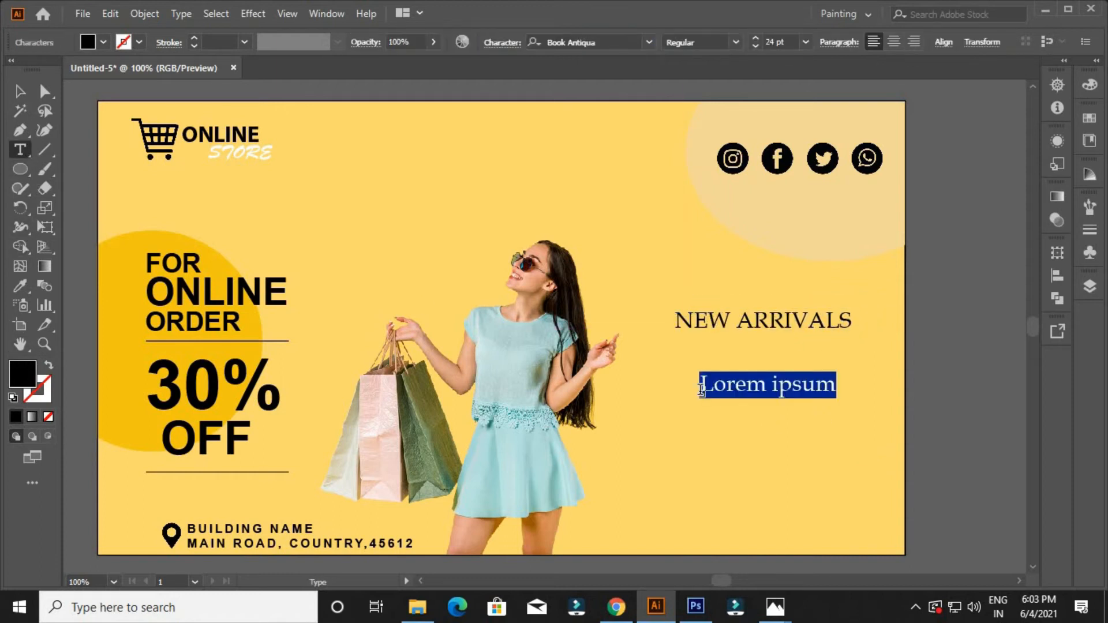
text(JUST)
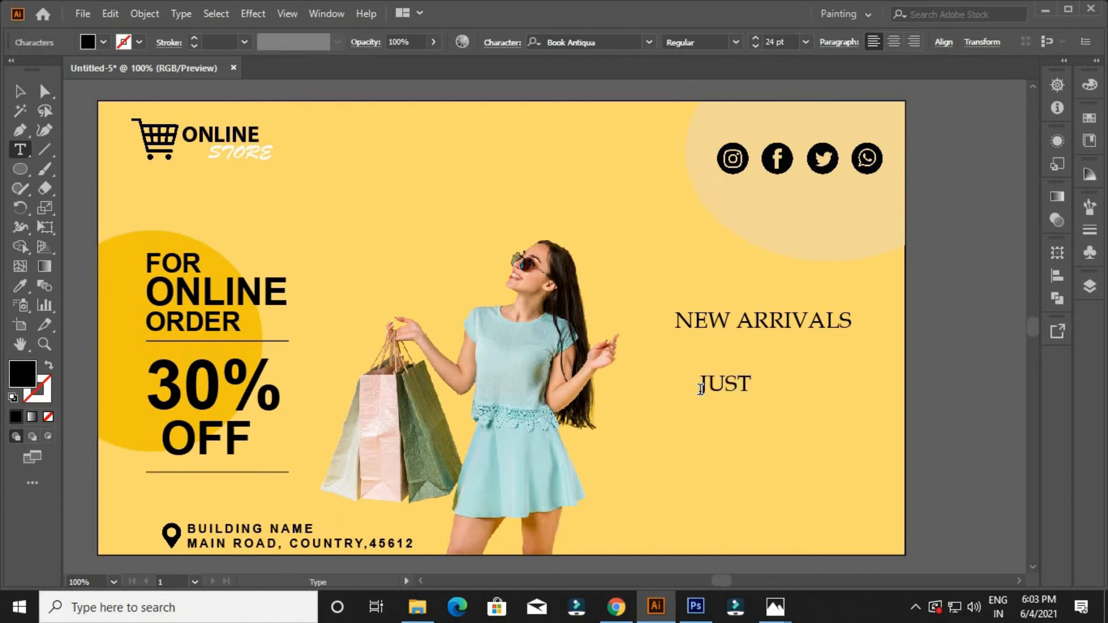
text( FOR)
Set the JUST FOR text to 61 pt and centre-align it
key(ctrl+a)
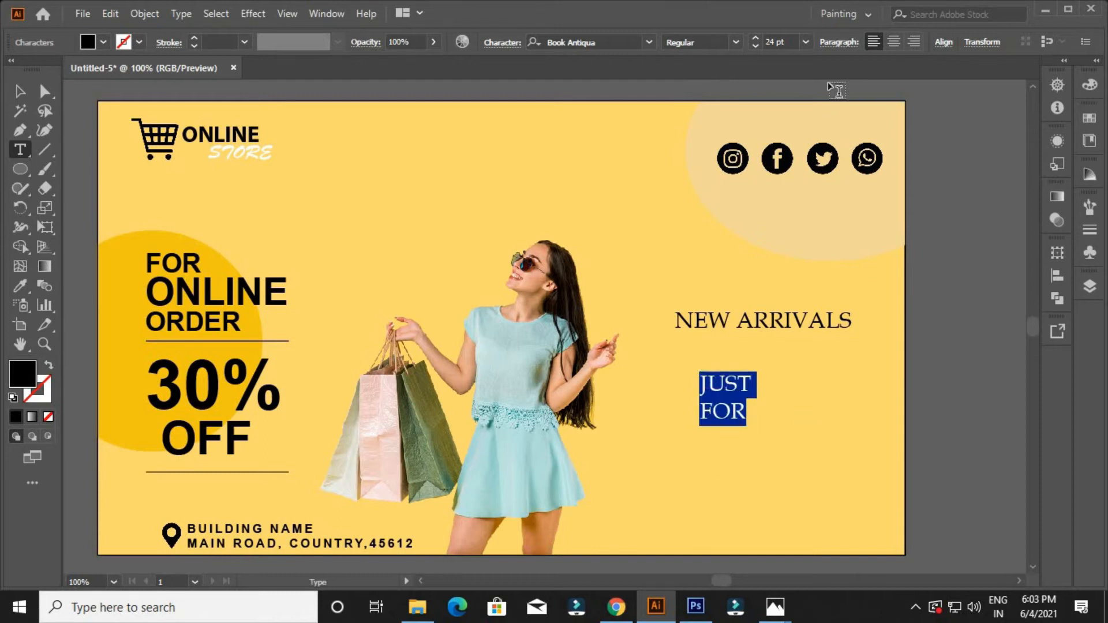
drag(756, 37, 756, 36)
click(755, 38)
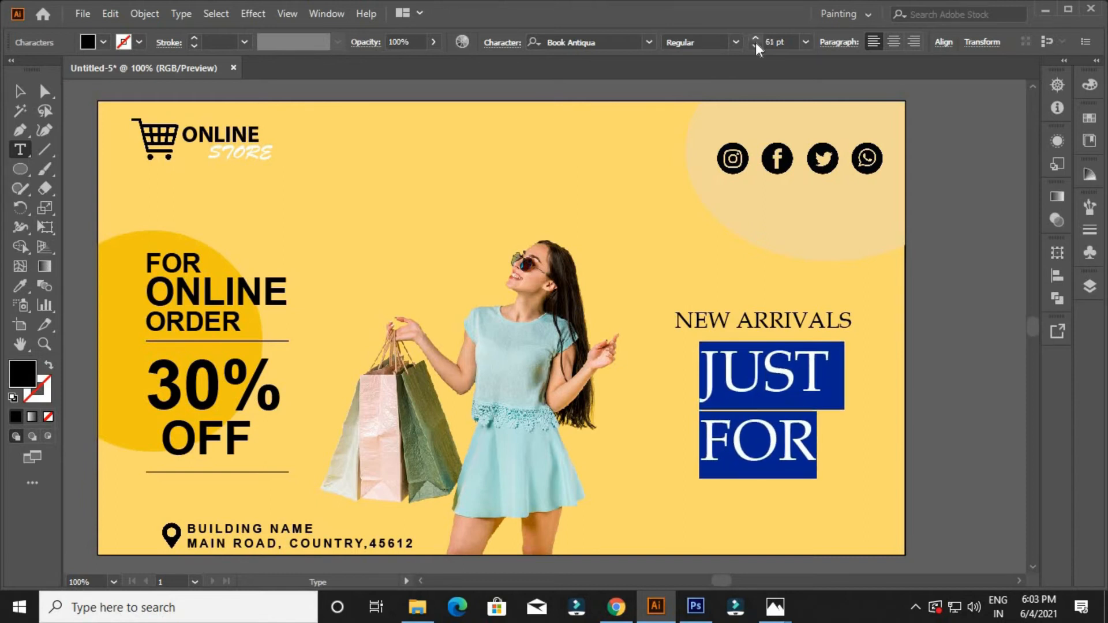
click(893, 44)
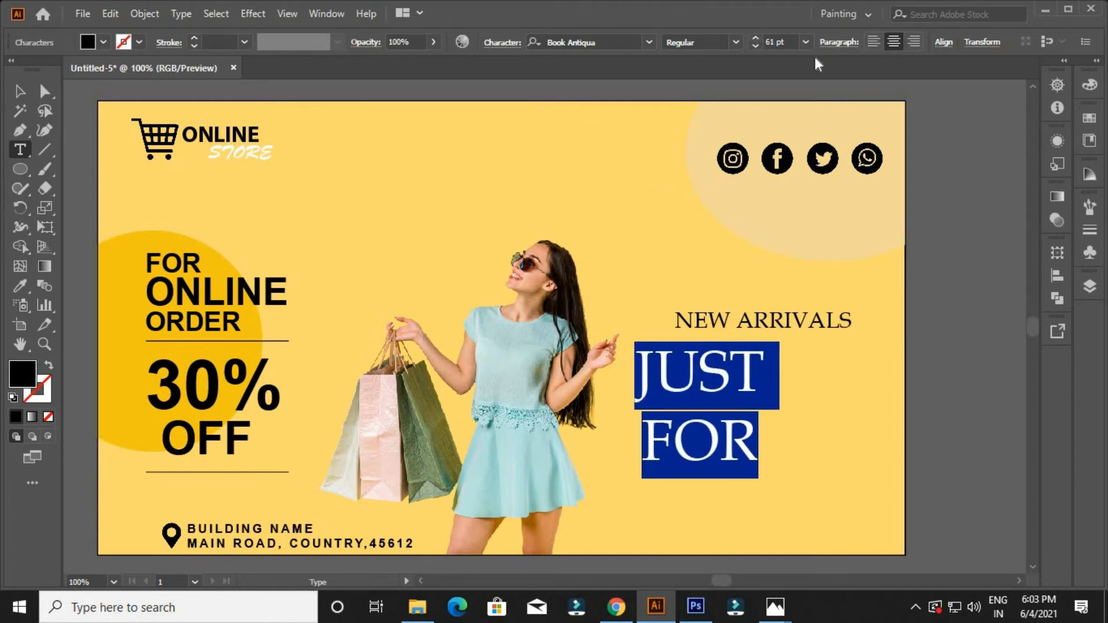
Try the Magneto Bold font on the JUST FOR text
click(612, 43)
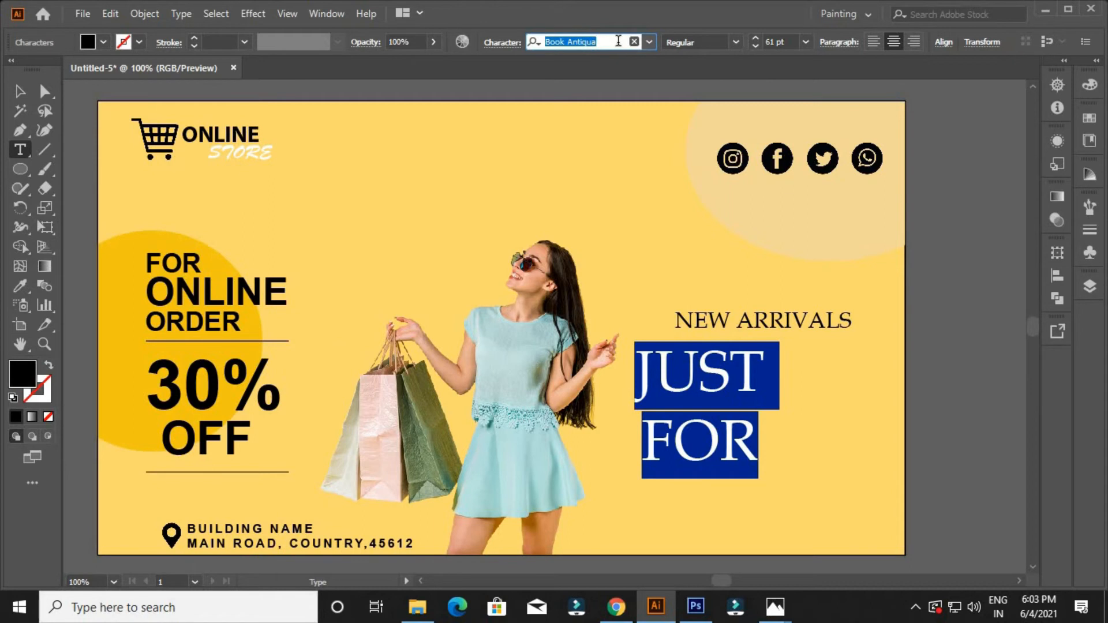
text(M)
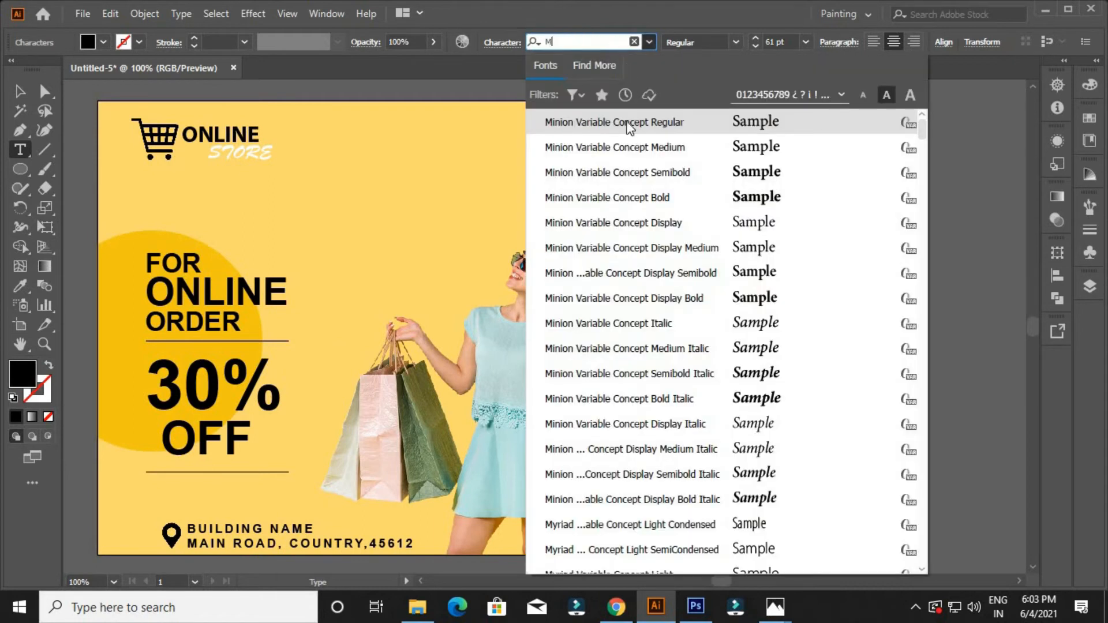
scroll(633, 277, down, 10)
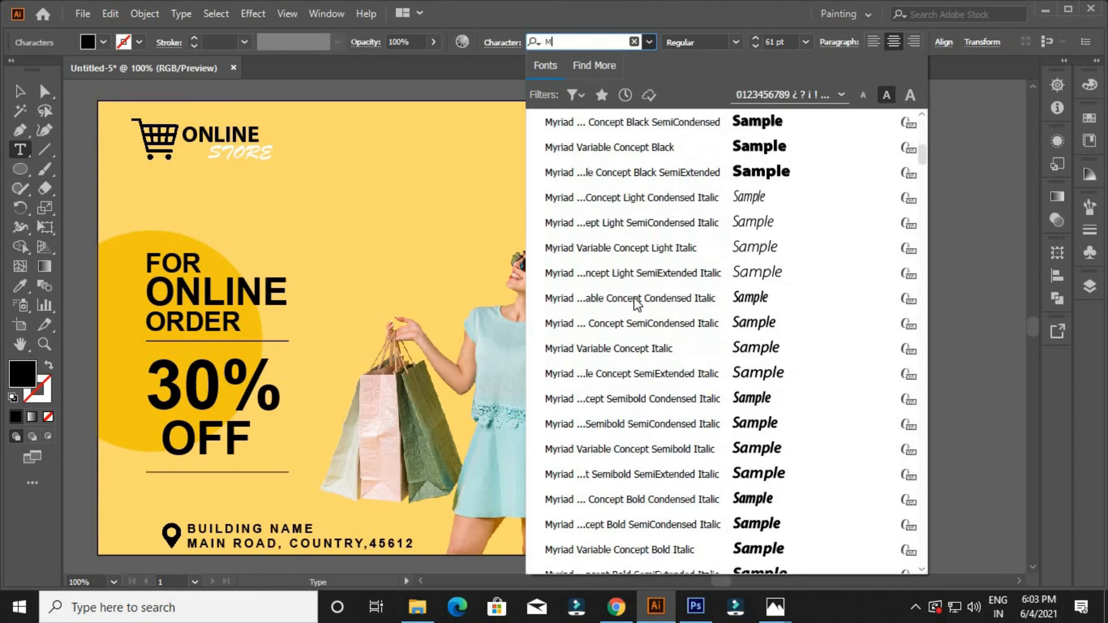
scroll(635, 300, down, 7)
scroll(624, 242, up, 1)
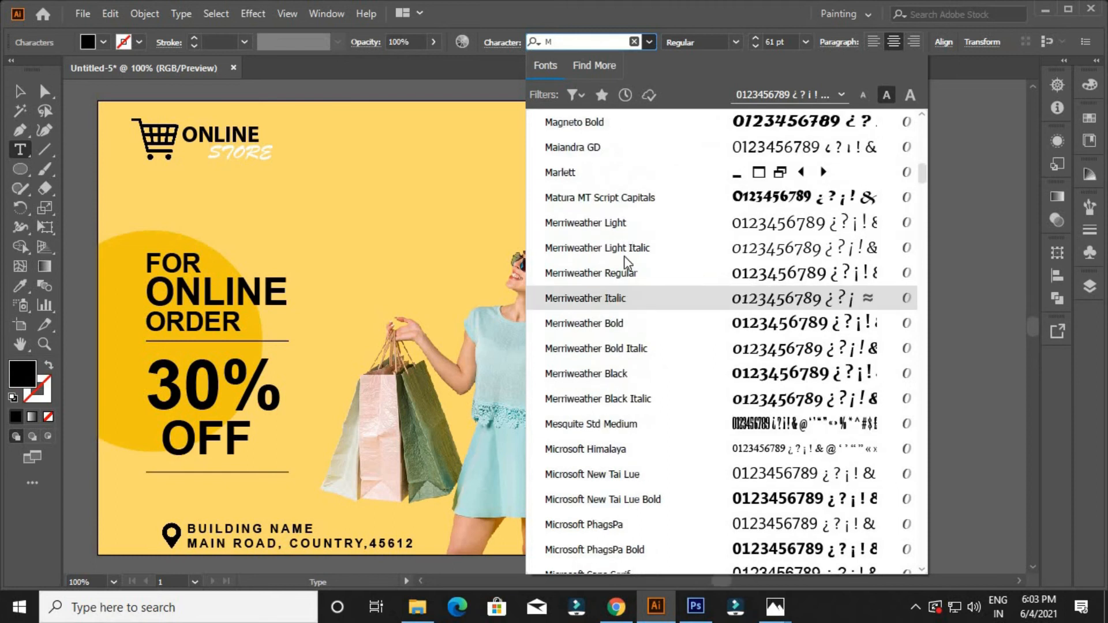
scroll(625, 272, up, 1)
click(612, 196)
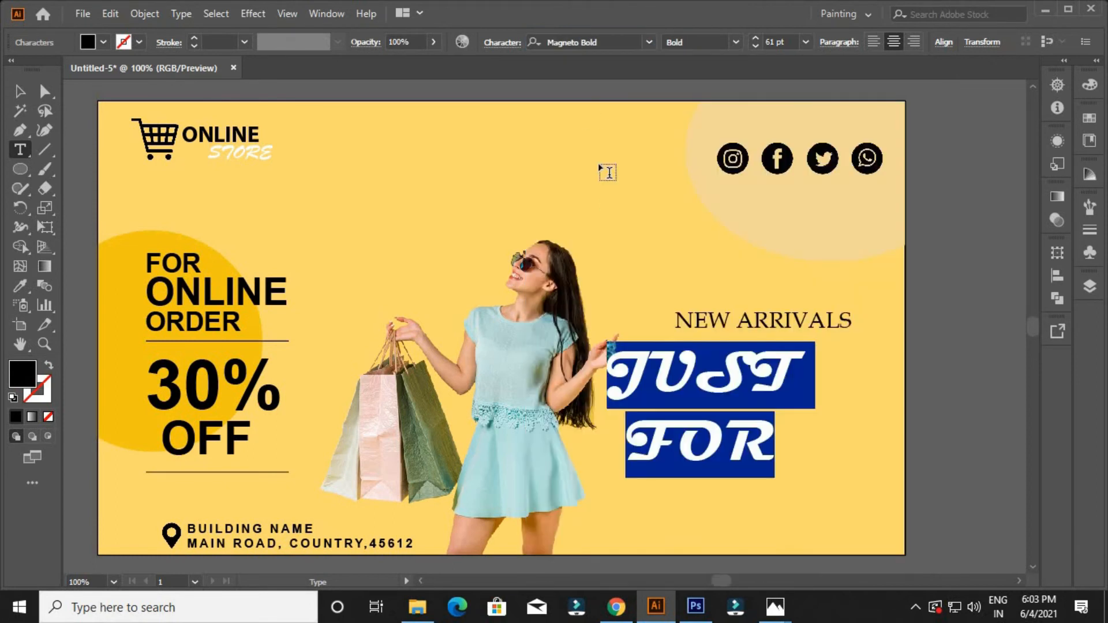
Step through the fonts for the JUST FOR text until Montserrat is applied
click(571, 42)
key(Down)
key(Down)
key(Down)
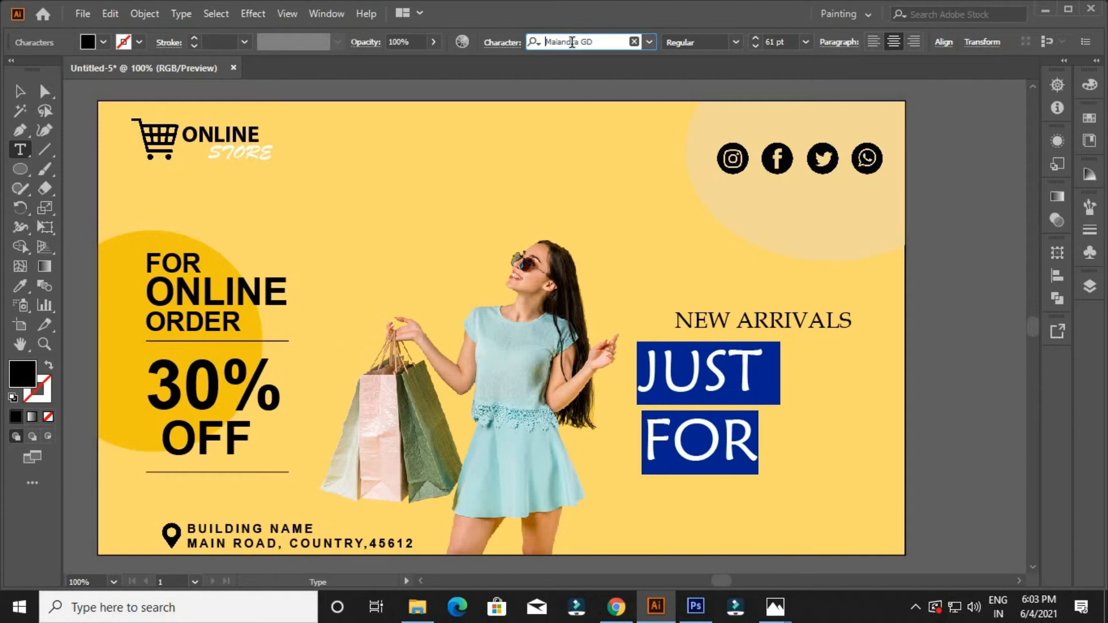
key(Down)
key(Down)
key(Down)
key(Down)
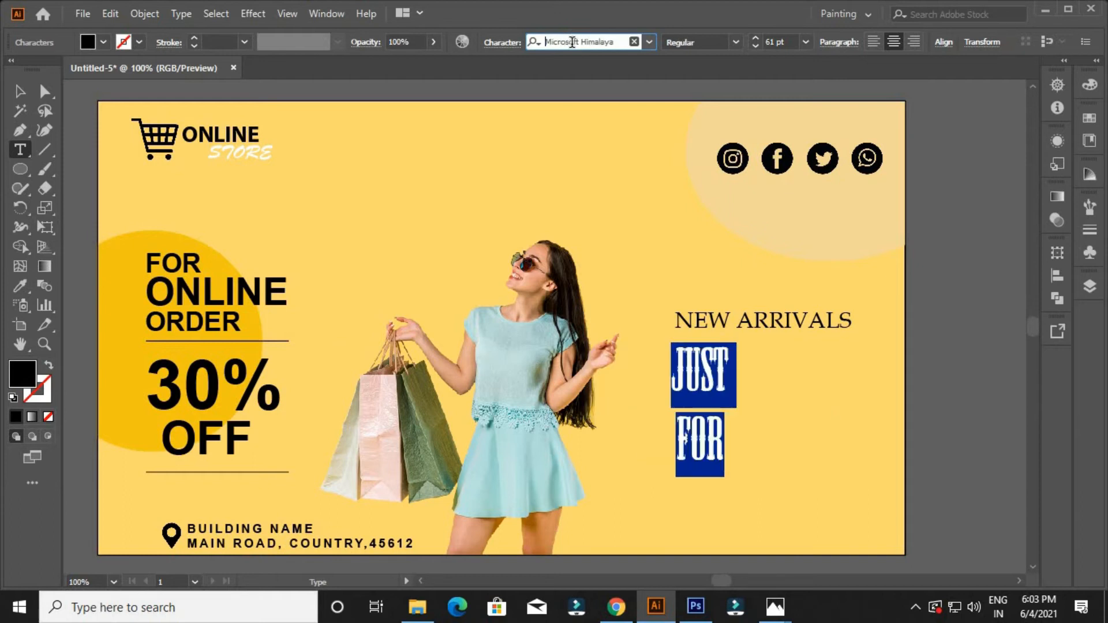
key(Down)
key(Down)
key(Down)
key(Down)
key(Down)
key(Down)
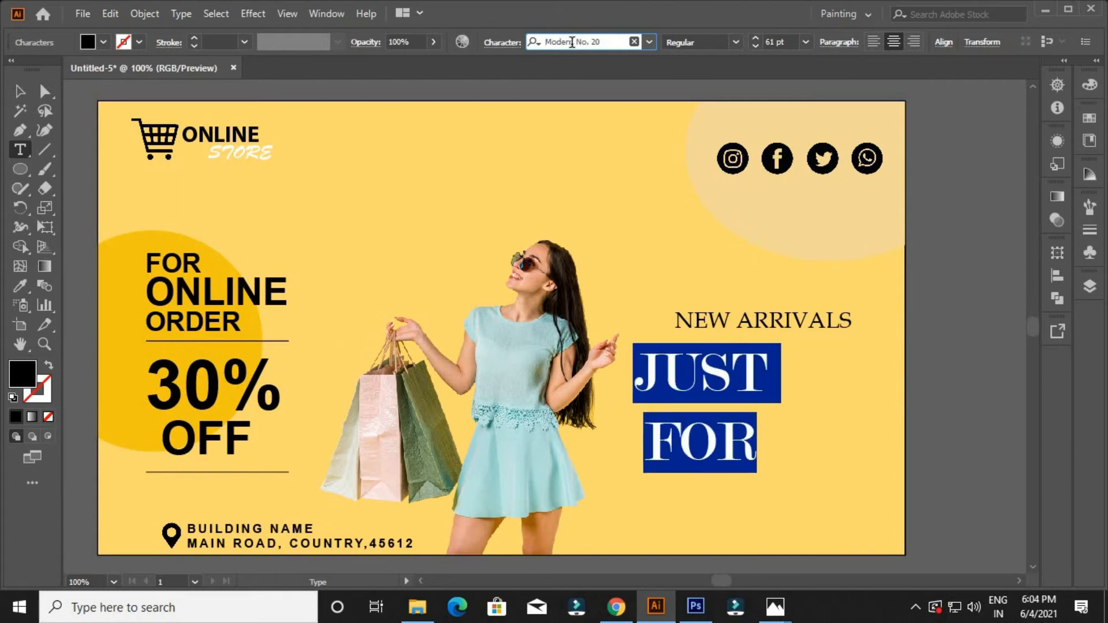
key(Down)
key(Down)
key(Down)
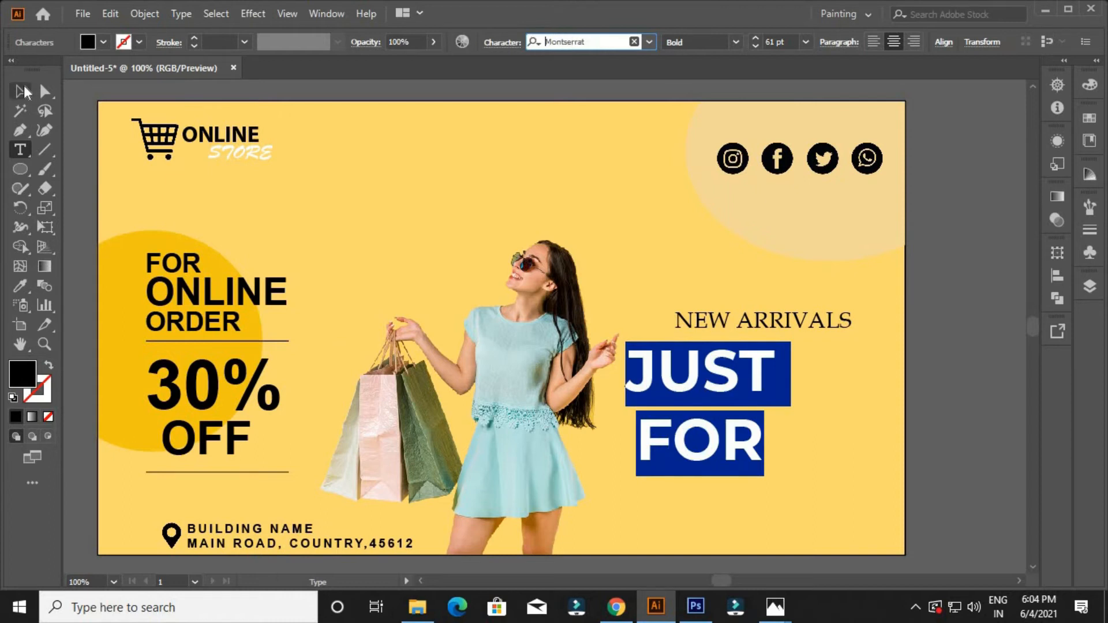
Change the JUST FOR text's font weight to ExtraBold
click(21, 90)
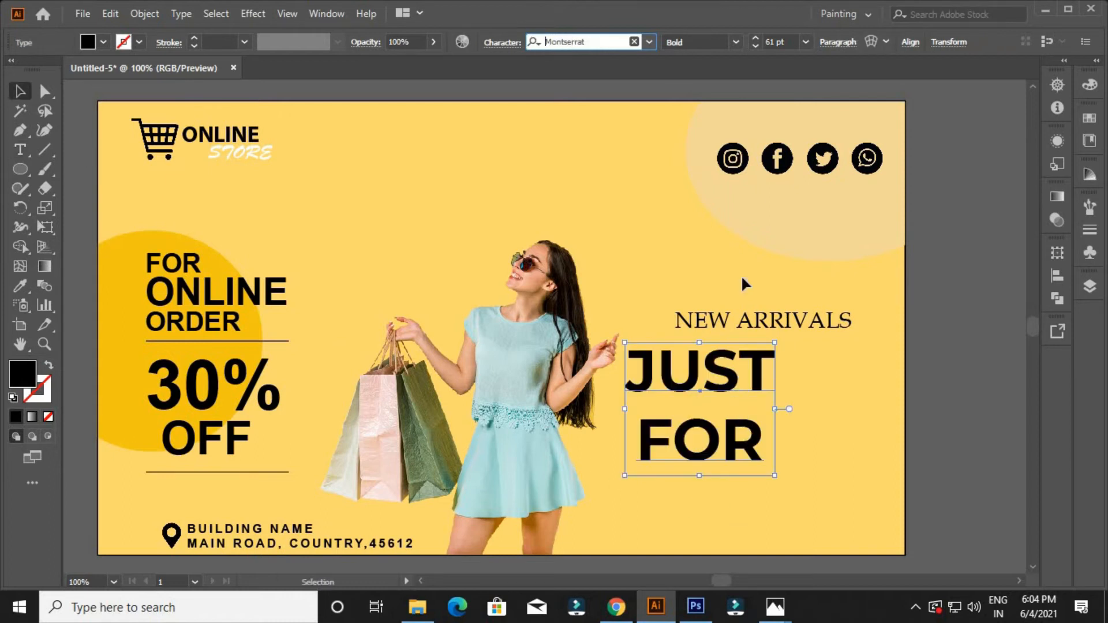
click(736, 43)
click(718, 98)
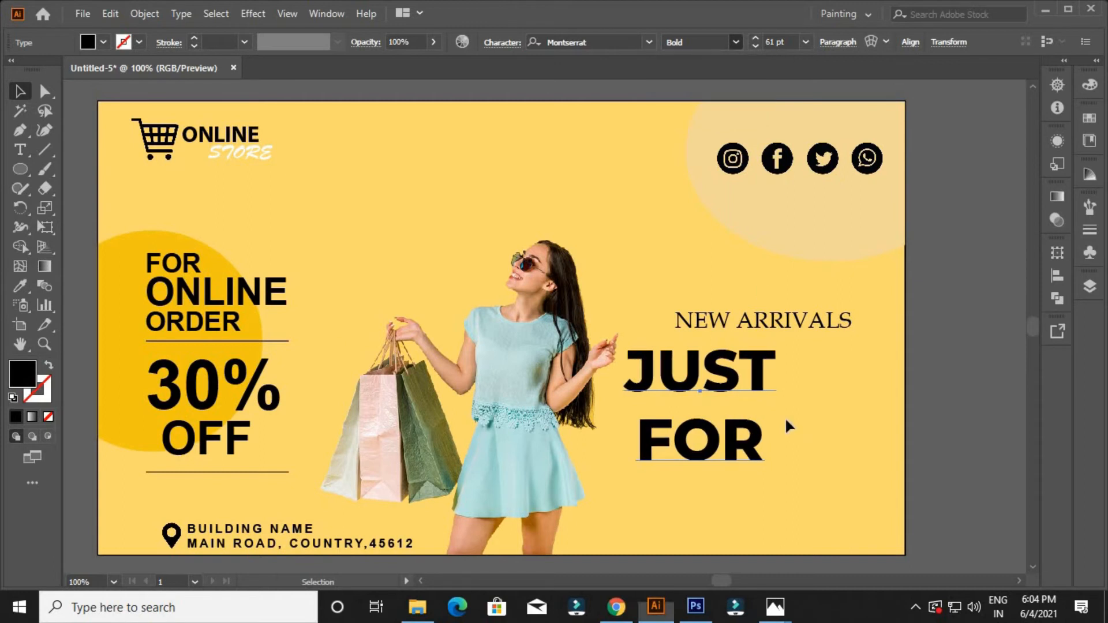
Scale the JUST FOR text up proportionally to about 85 pt and position it under NEW ARRIVALS
drag(767, 436, 800, 469)
drag(809, 508, 837, 536)
drag(798, 406, 811, 415)
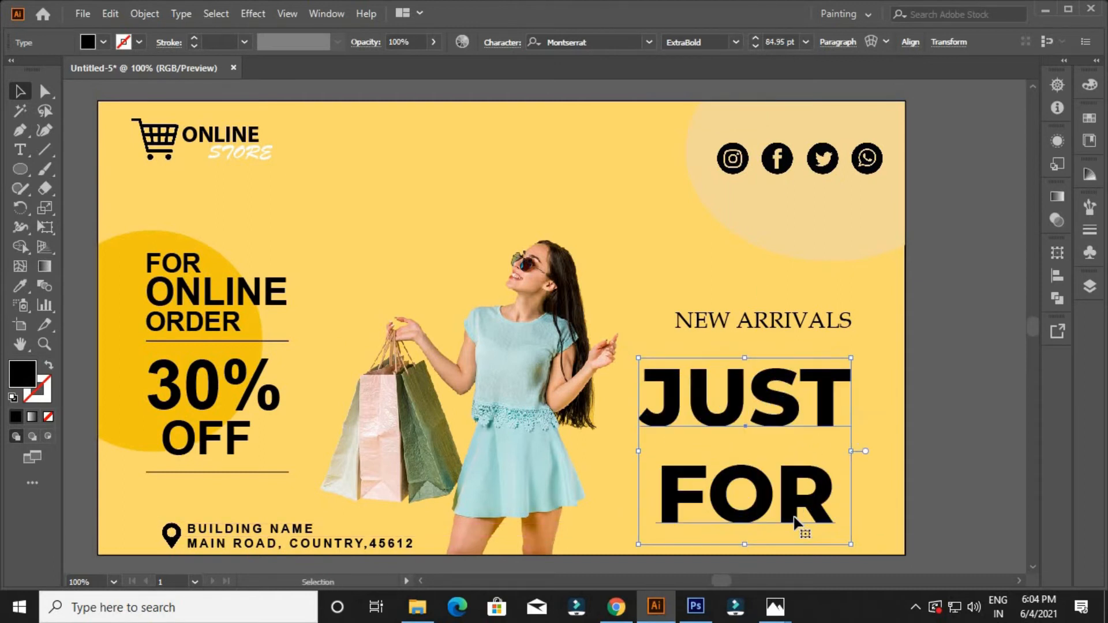
Tighten the line spacing of the JUST FOR text so its two lines sit close together
double_click(794, 517)
key(ctrl+a)
key(alt+Up)
key(alt+Up)
key(alt+Up)
key(alt+Up)
key(alt+Up)
key(alt+Up)
key(alt+Up)
key(alt+Up)
key(alt+Up)
key(alt+Up)
key(alt+Up)
key(alt+Up)
key(alt+Up)
key(alt+Up)
key(alt+Up)
key(alt+Up)
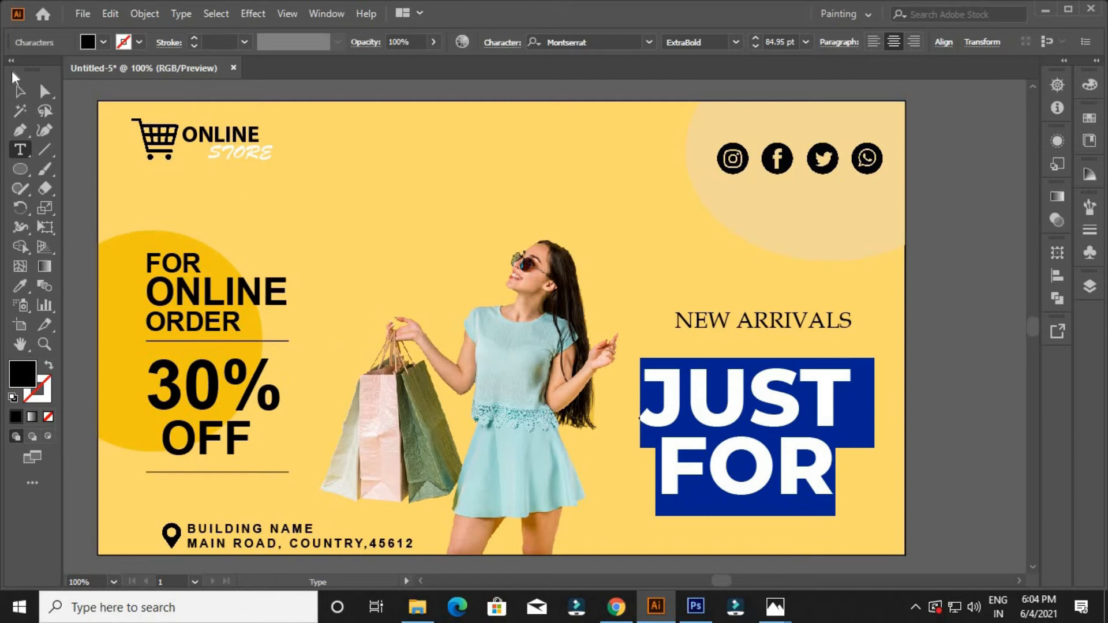
Move the JUST FOR text up directly beneath NEW ARRIVALS, roughly centred under it
click(19, 92)
drag(799, 424, 813, 390)
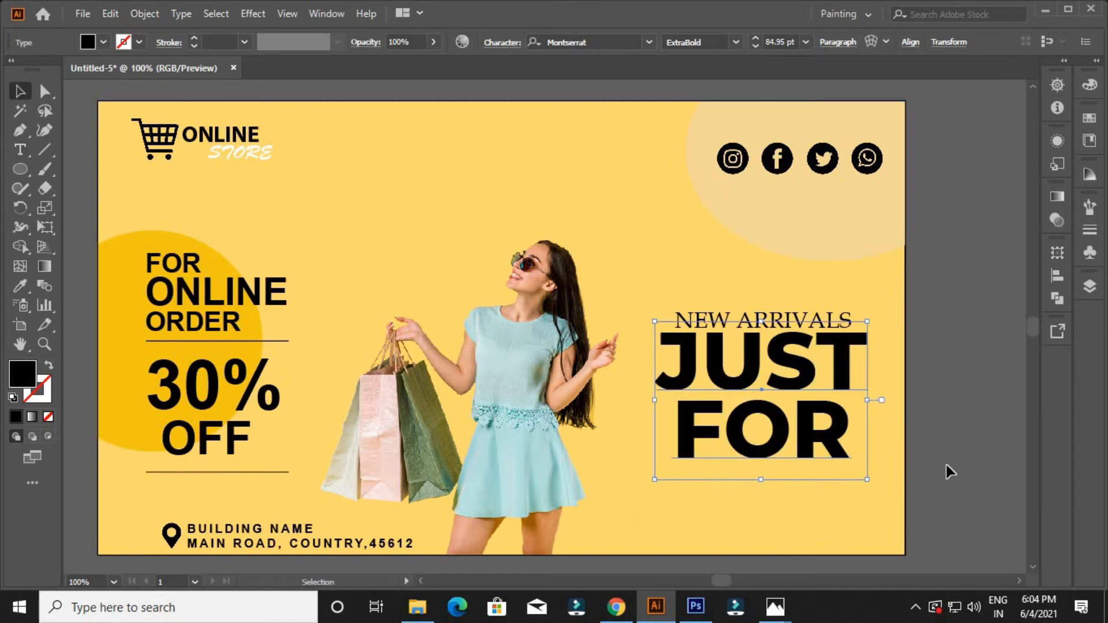
click(943, 490)
Move the NEW ARRIVALS and JUST FOR texts up together, leaving free space below them
drag(727, 290, 873, 507)
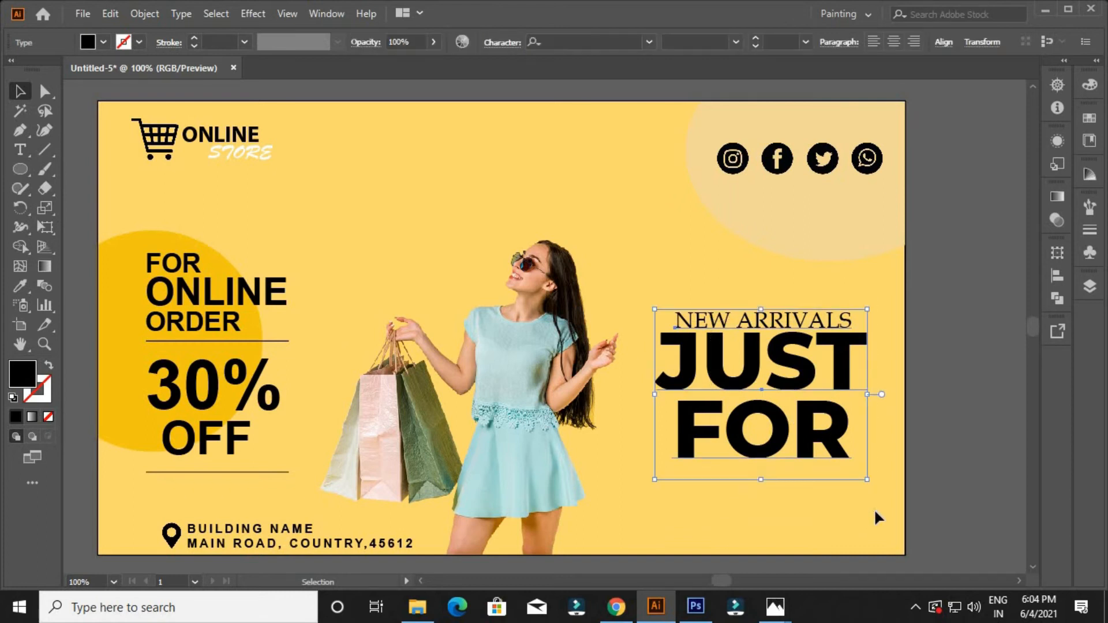
key(shift+Up)
key(shift+Up)
key(shift+Up)
key(shift+Up)
key(shift+Up)
key(shift+Up)
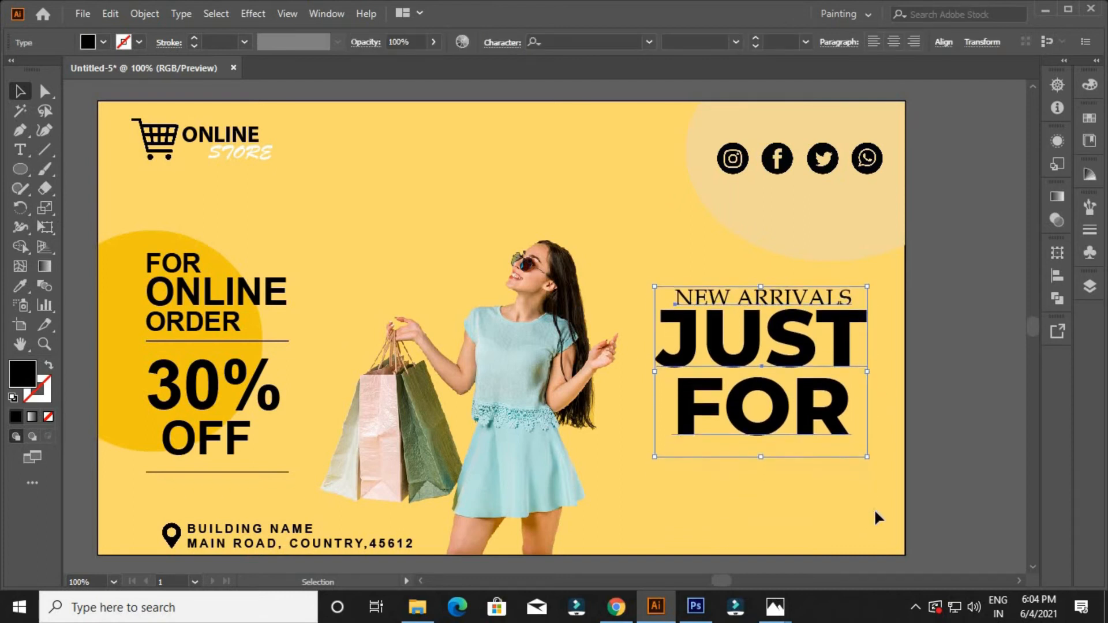
key(Up)
key(Up)
key(Up)
key(Up)
key(Up)
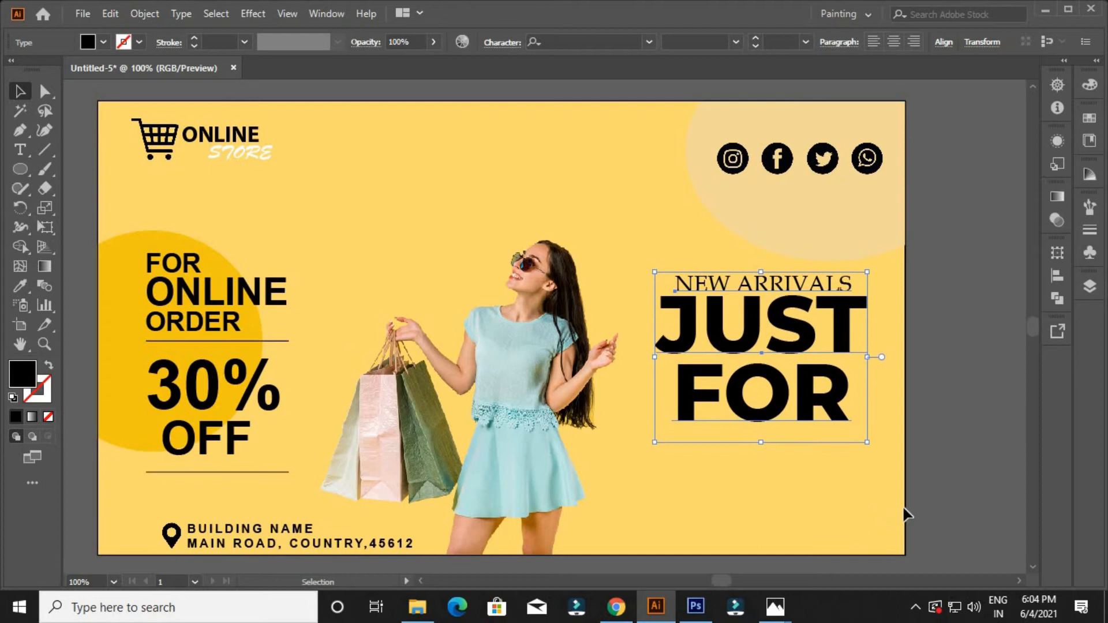
click(913, 502)
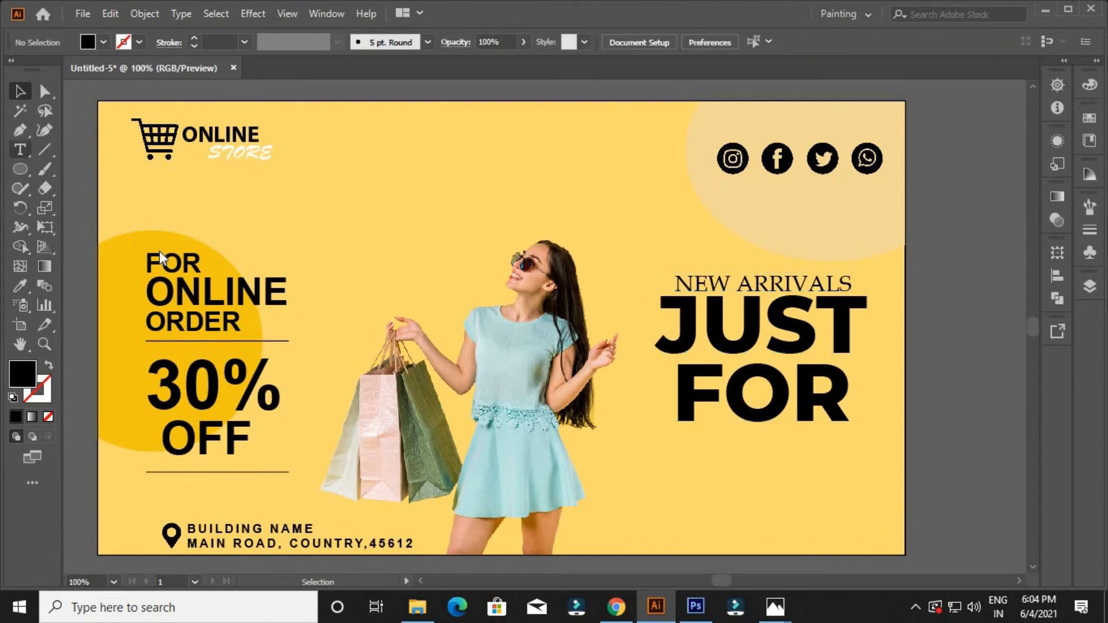
Add the text YOU as a separate text object below JUST FOR
key(t)
click(665, 481)
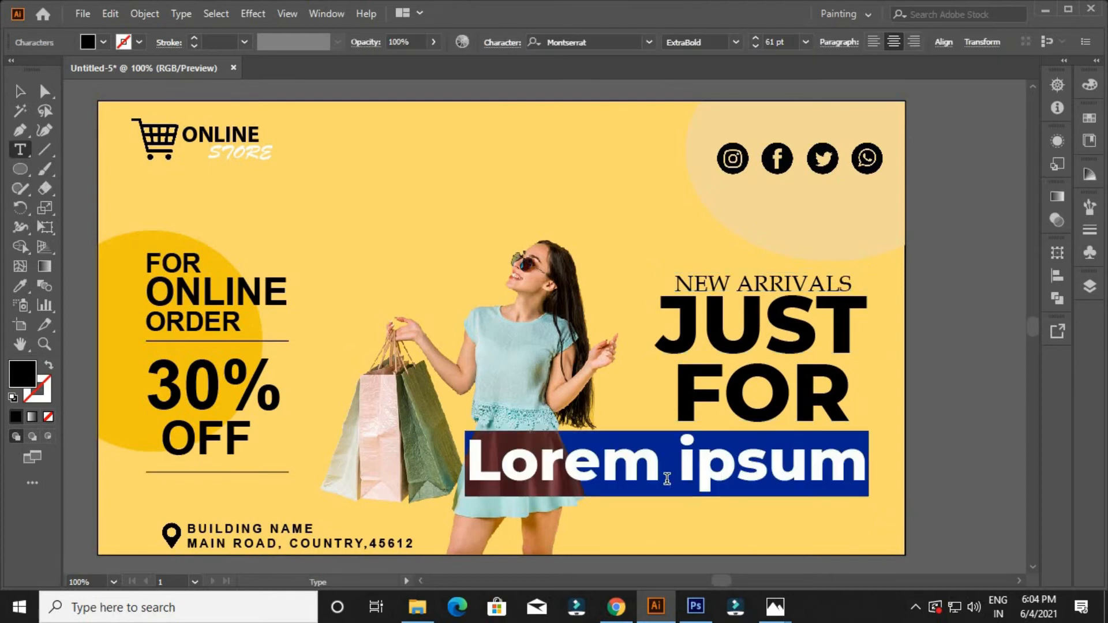
text(YOU)
Try the Script MT Bold and Montserrat Bold fonts on the YOU text
key(ctrl+a)
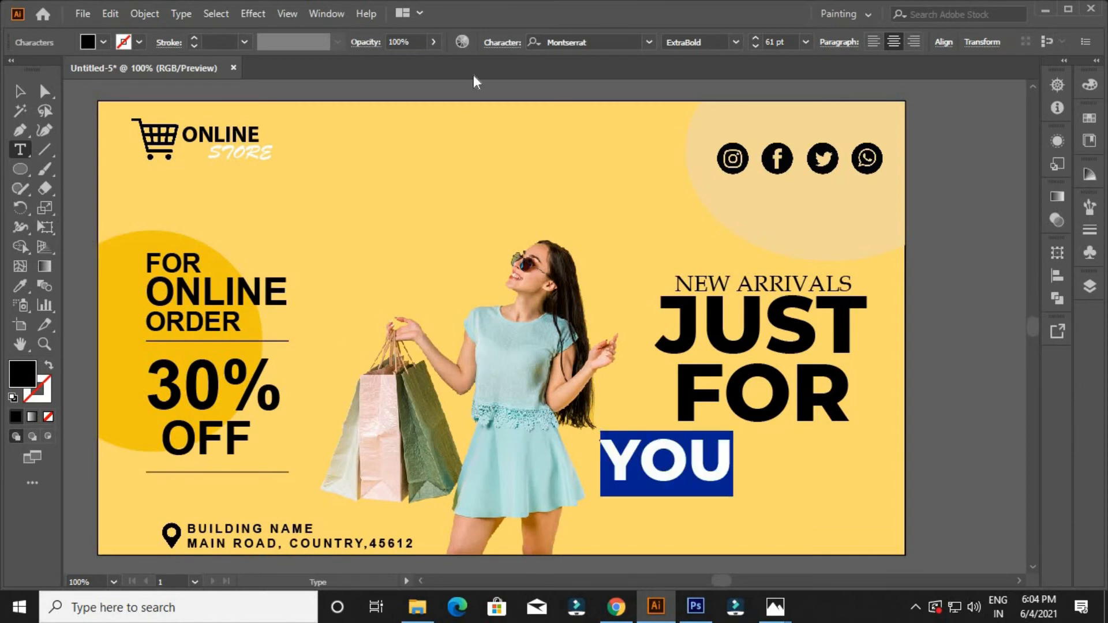
click(613, 40)
text(SCR)
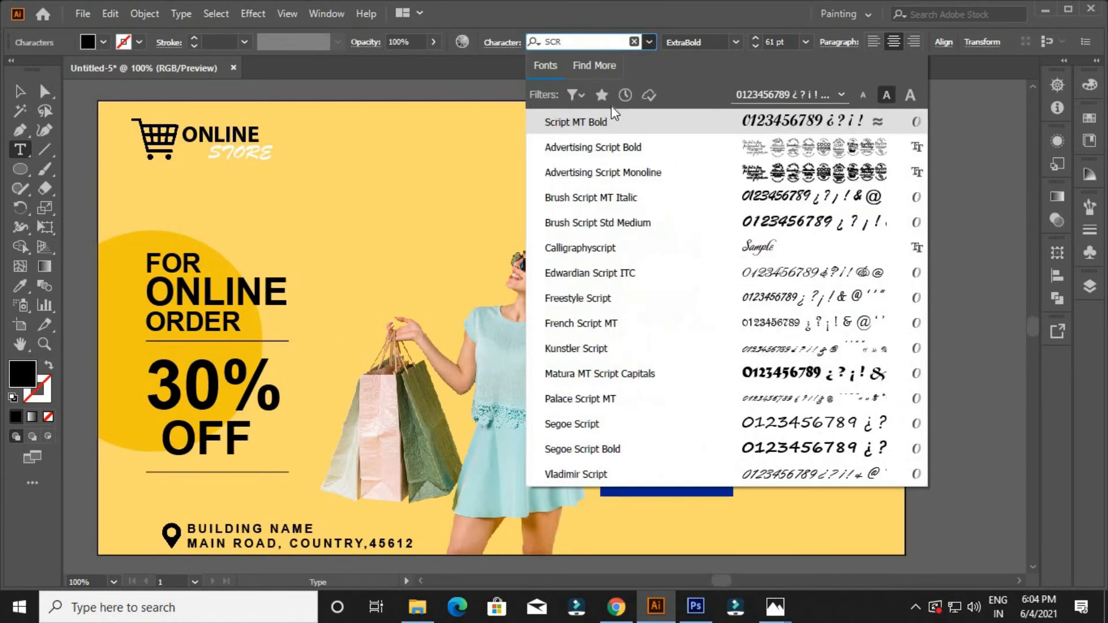
click(639, 129)
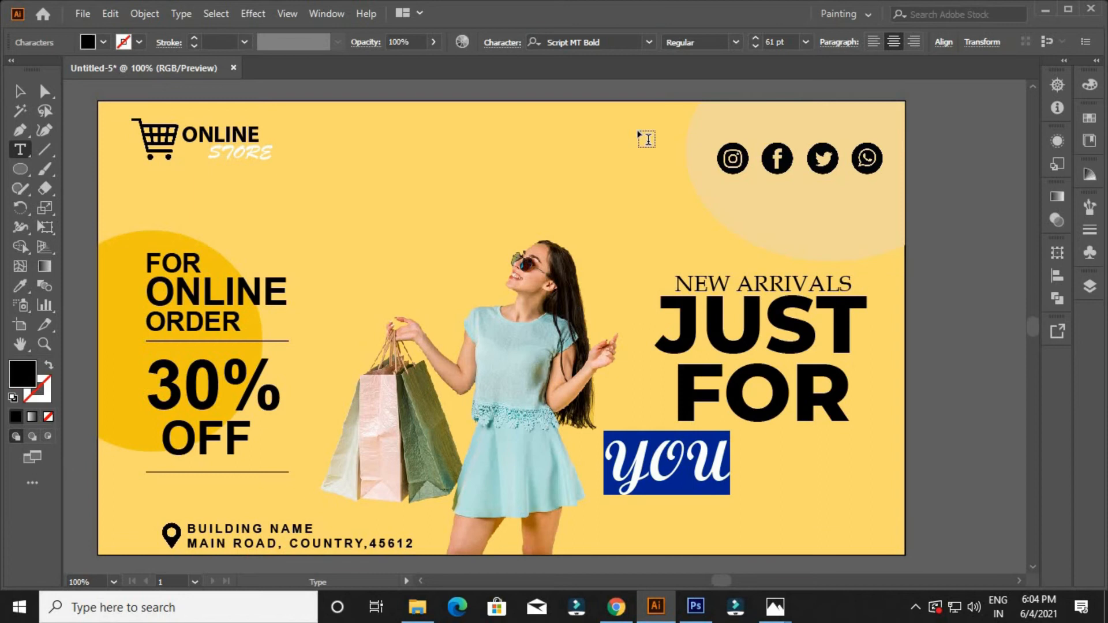
click(592, 43)
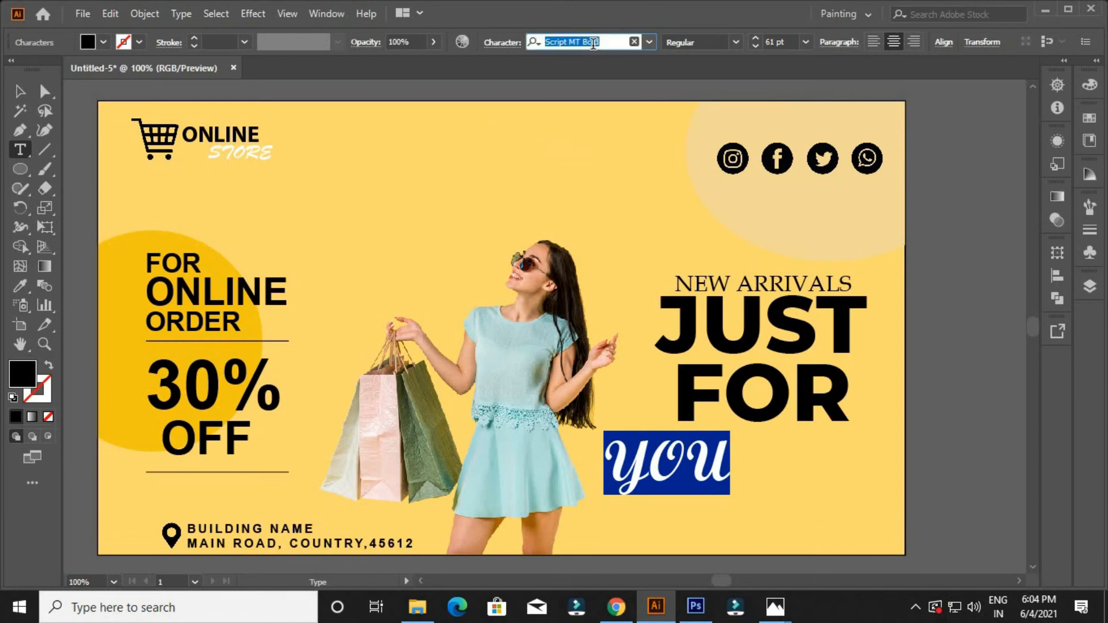
key(Down)
click(650, 47)
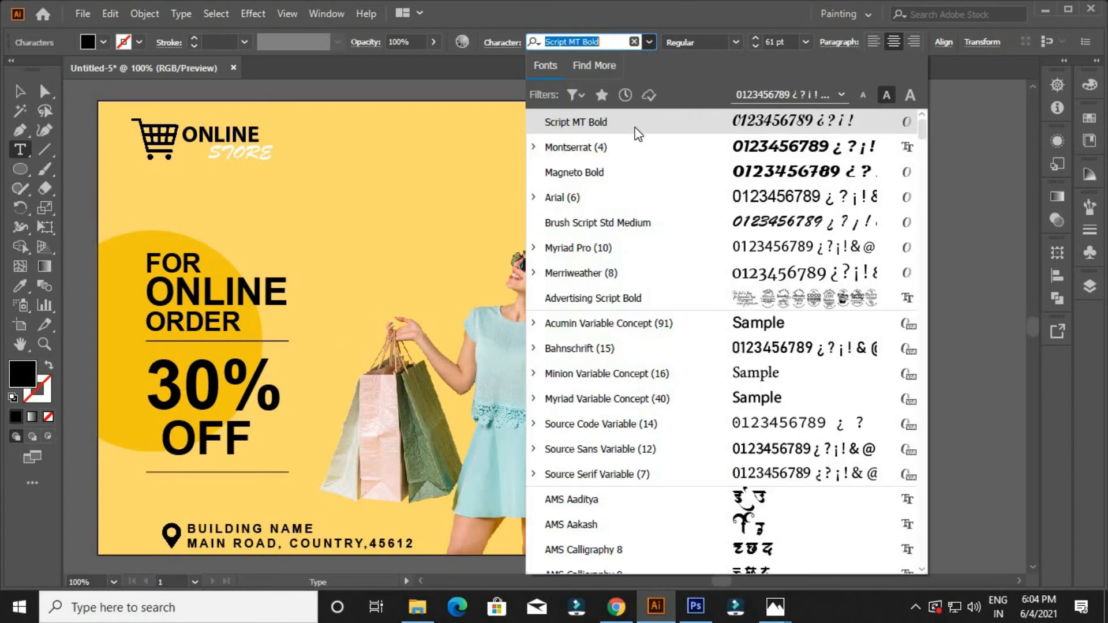
click(629, 145)
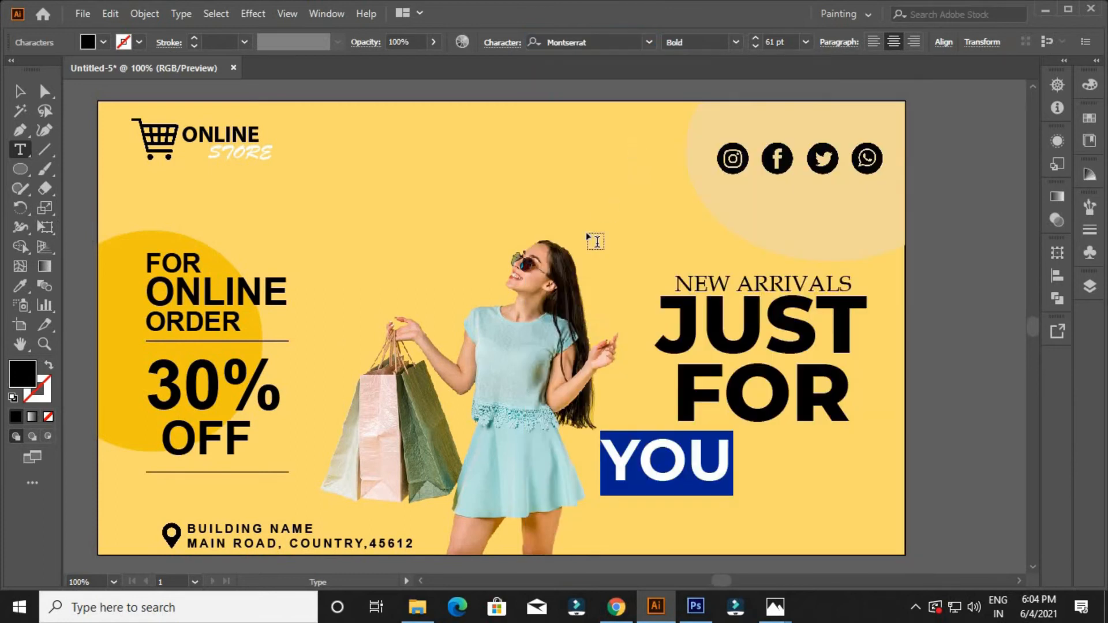
click(576, 46)
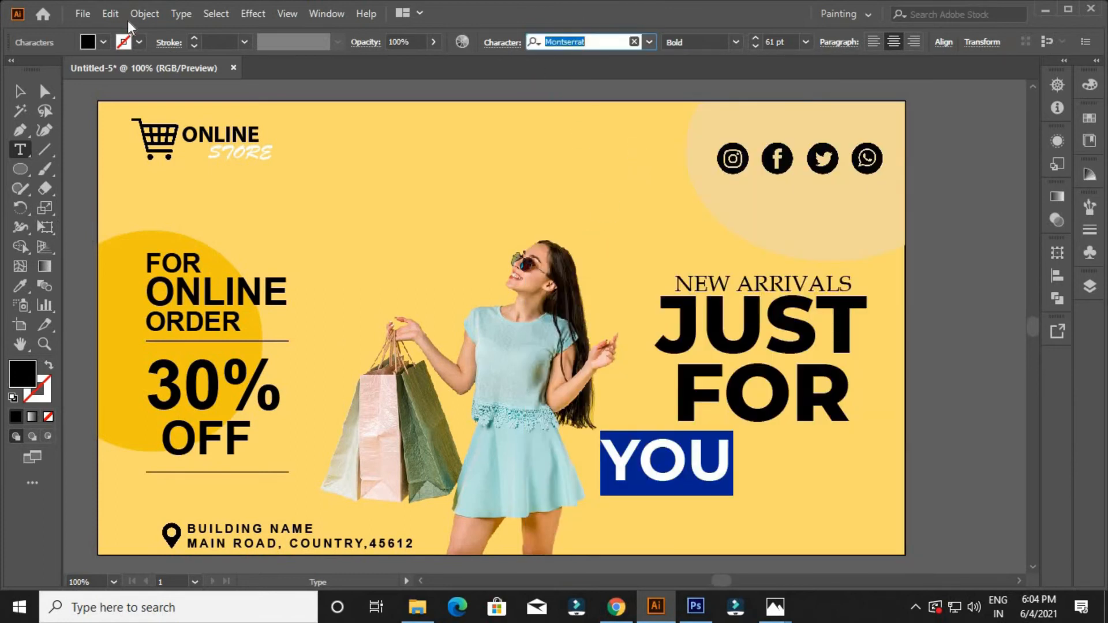
Move the YOU text to the empty area above the shopping bags and set its font to Script MT Bold
click(19, 92)
drag(681, 472, 358, 244)
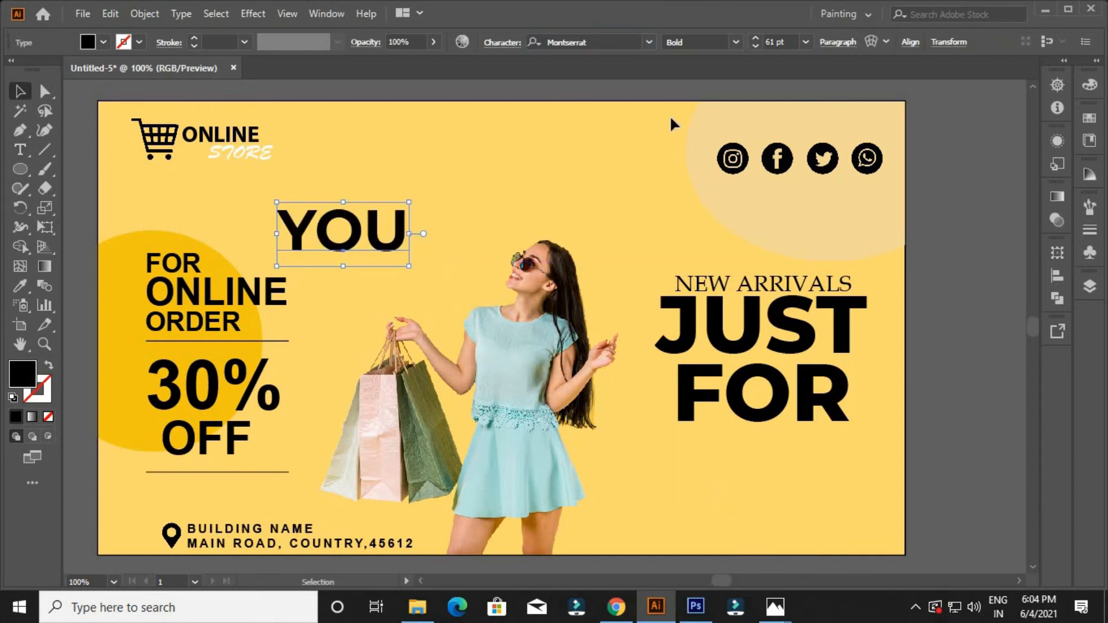
click(617, 48)
text(SCR)
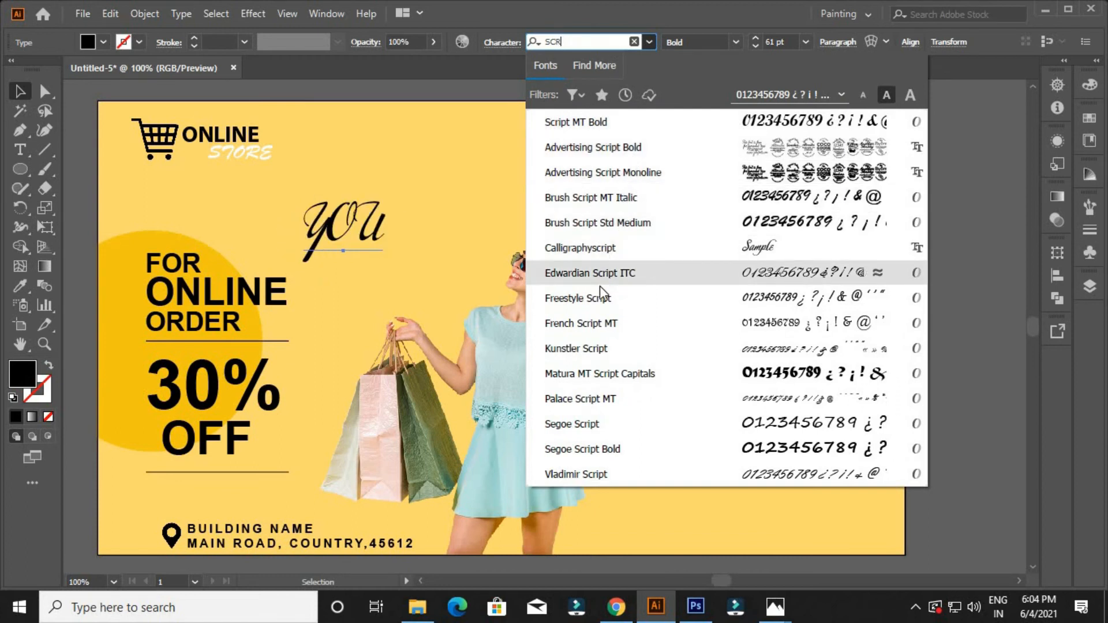
click(610, 126)
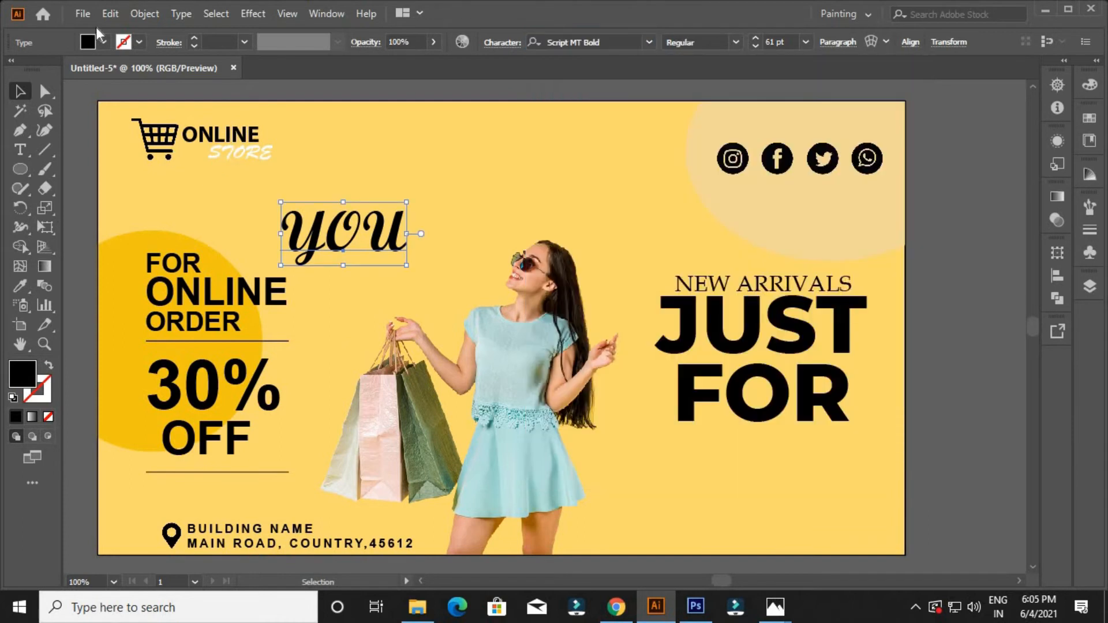
Fill the YOU text with white
click(102, 42)
click(31, 75)
key(Escape)
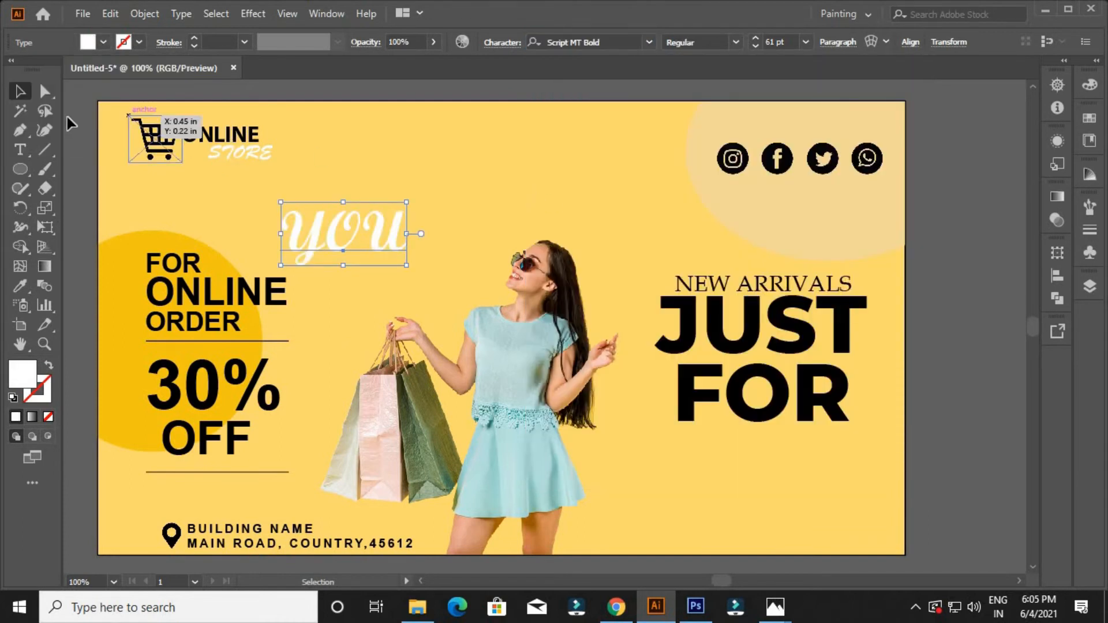
Place the YOU text over the lower edge of FOR and rotate it so it slants upward to the right
drag(372, 240, 824, 471)
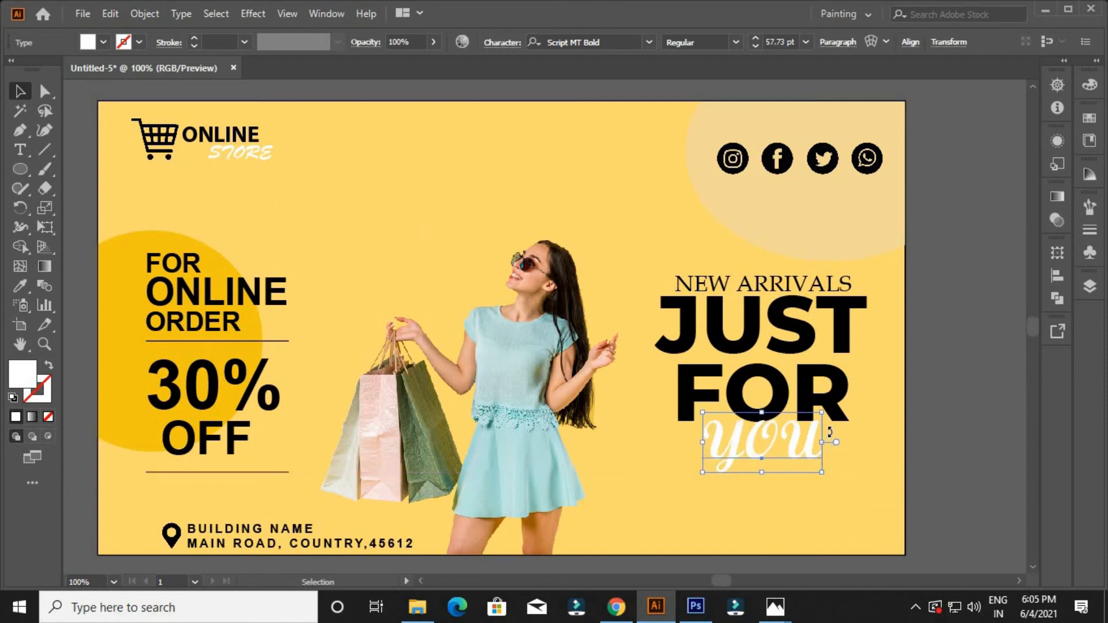
drag(814, 394, 807, 382)
drag(795, 437, 797, 424)
click(843, 509)
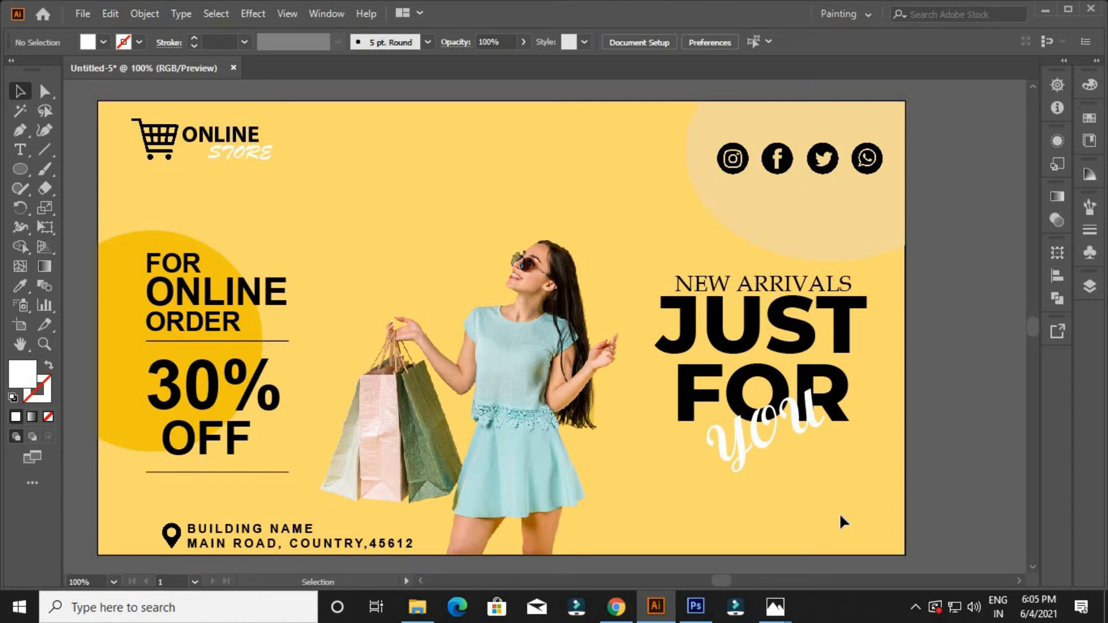
mouse_move(807, 418)
mouse_down()
mouse_move(825, 435)
mouse_move(808, 417)
mouse_up()
click(828, 463)
click(831, 499)
drag(840, 511, 845, 477)
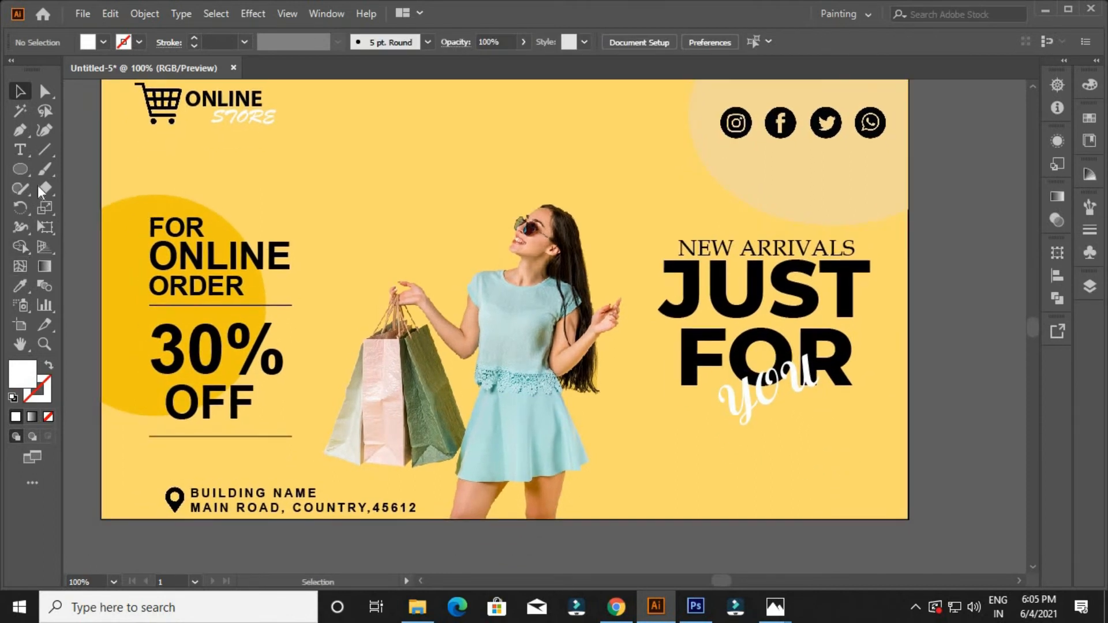
Draw a wide, flat rectangle near the artboard's lower edge below JUST FOR and fill it with black 000000
drag(23, 171, 99, 170)
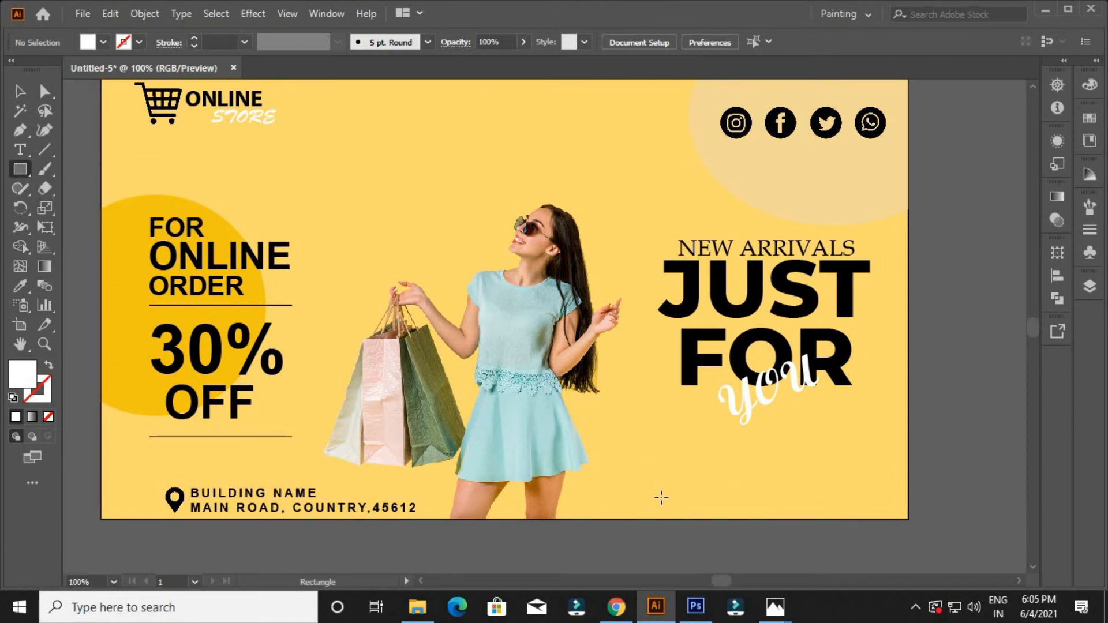
drag(656, 488, 876, 513)
click(102, 42)
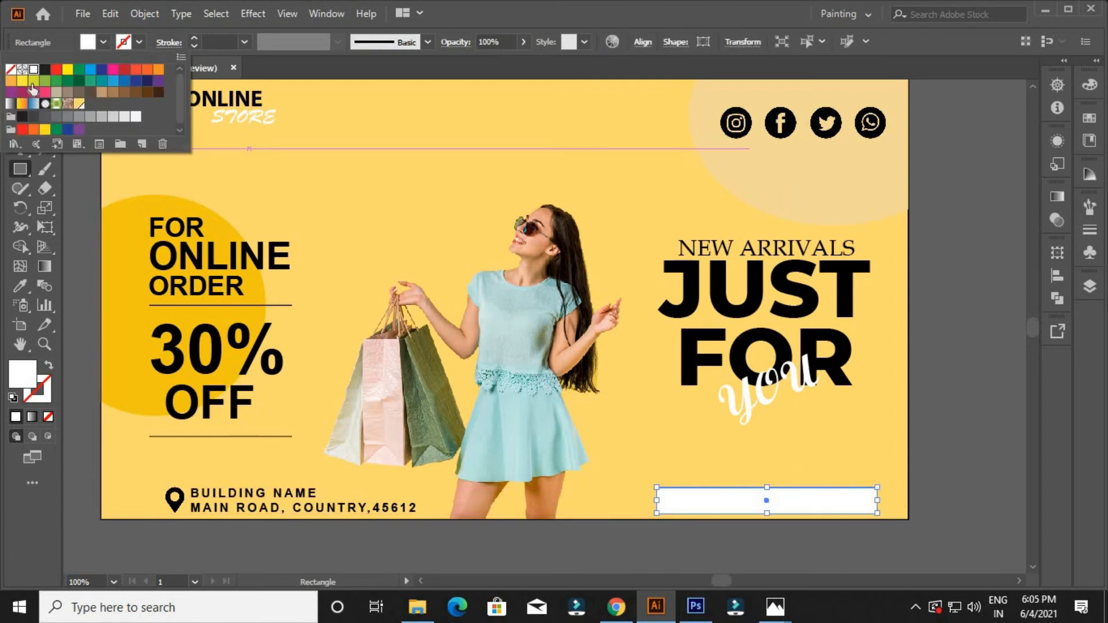
click(46, 69)
double_click(19, 383)
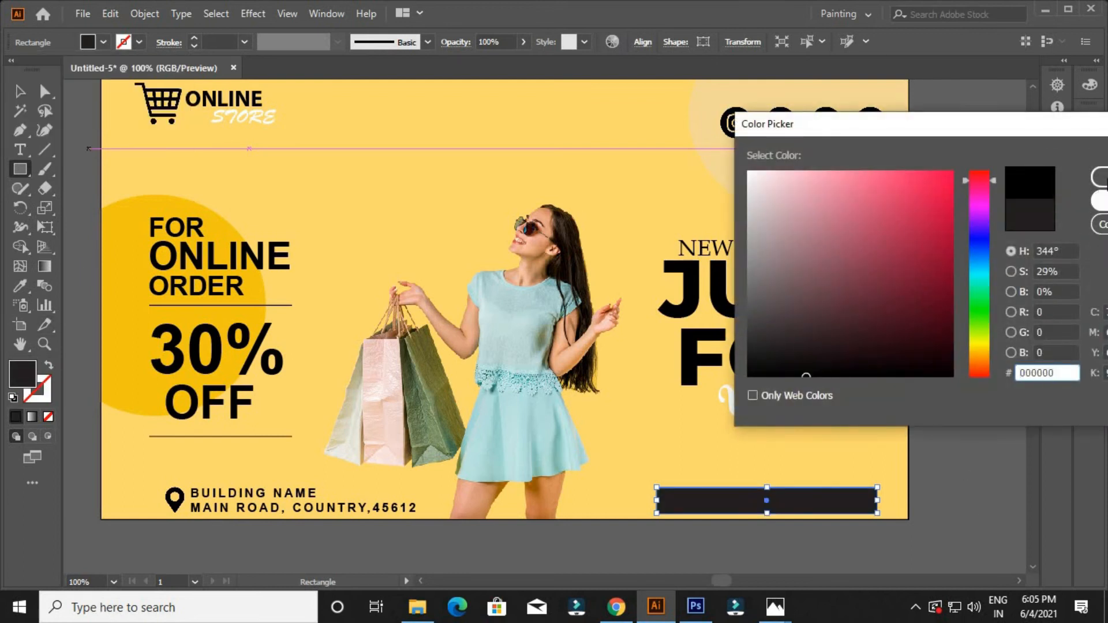
click(1099, 176)
key(v)
click(440, 170)
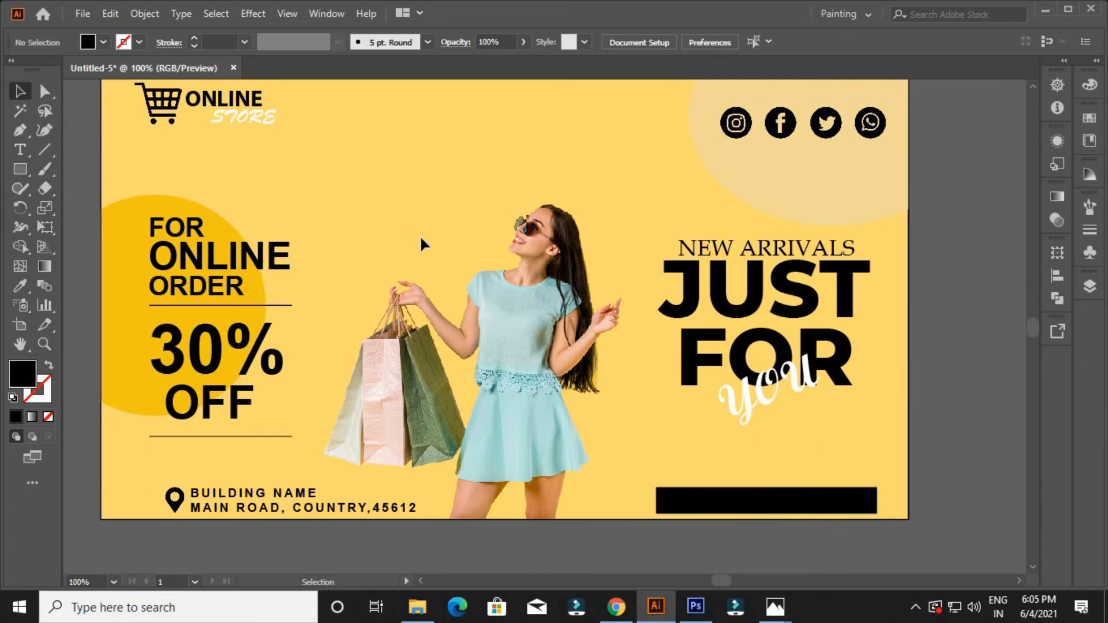
scroll(123, 201, up, 1)
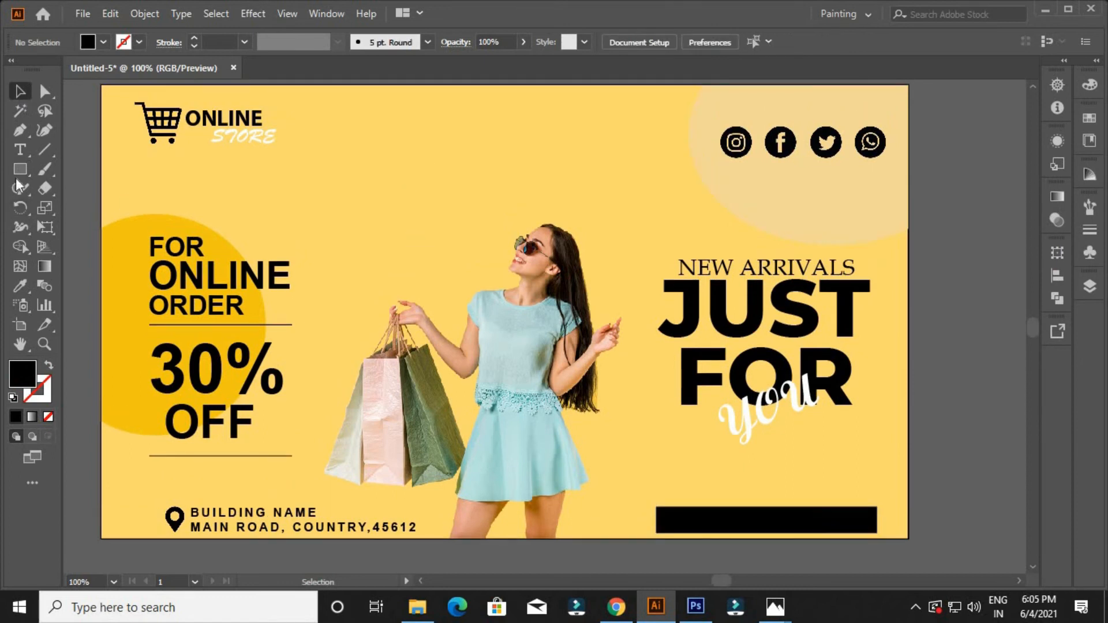
click(20, 150)
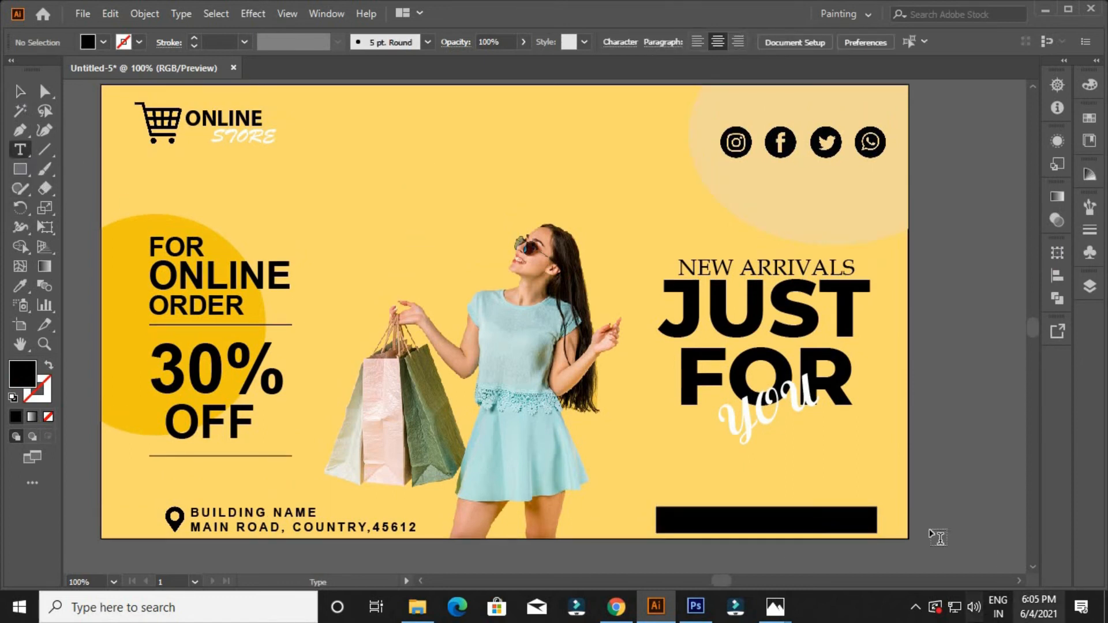
click(656, 472)
text(www)
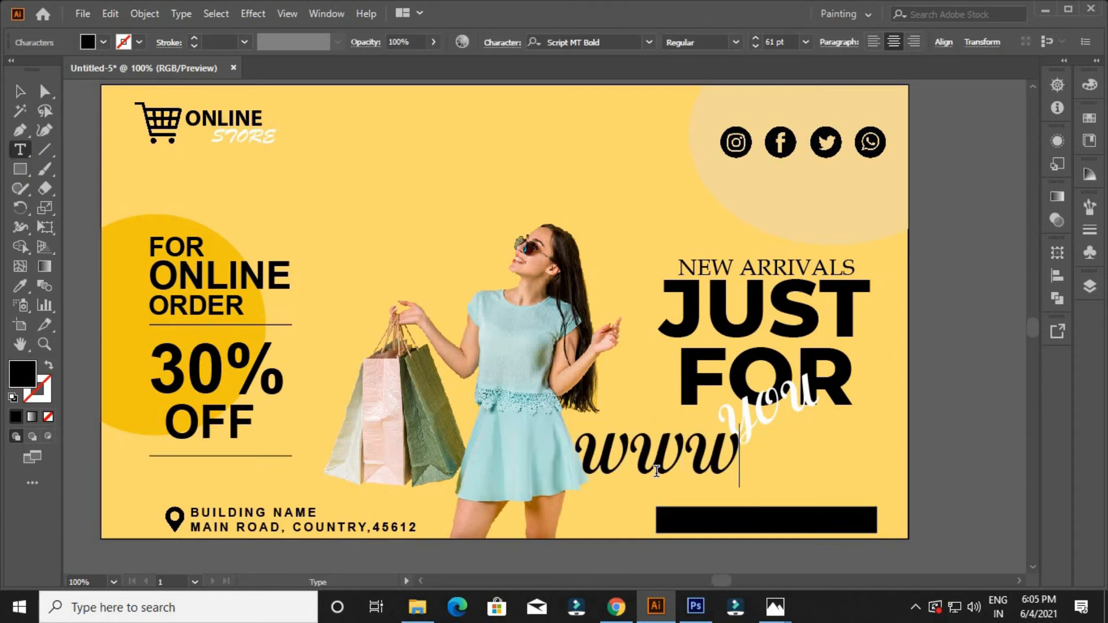
text(.)
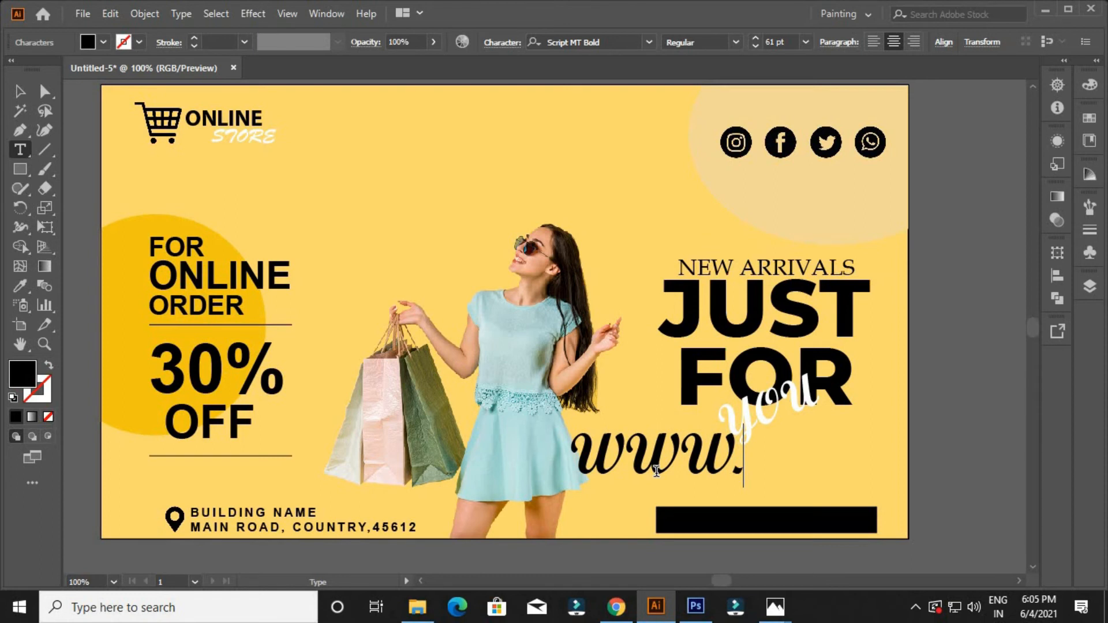
text(yours)
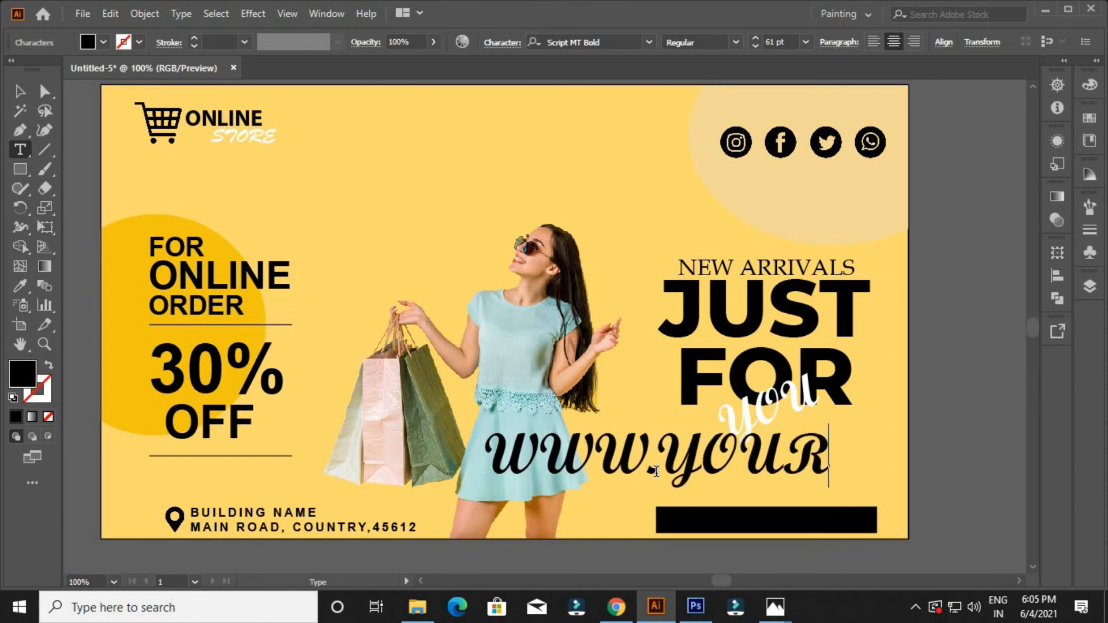
text(ite.com)
key(Escape)
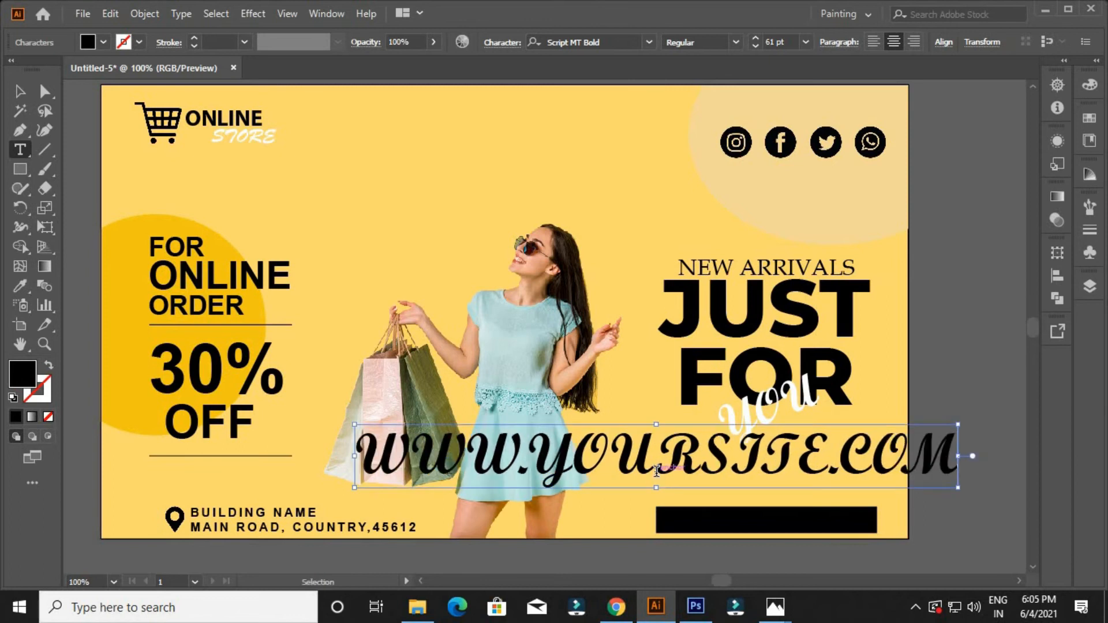
triple_click(655, 470)
click(620, 39)
text(ARIAL)
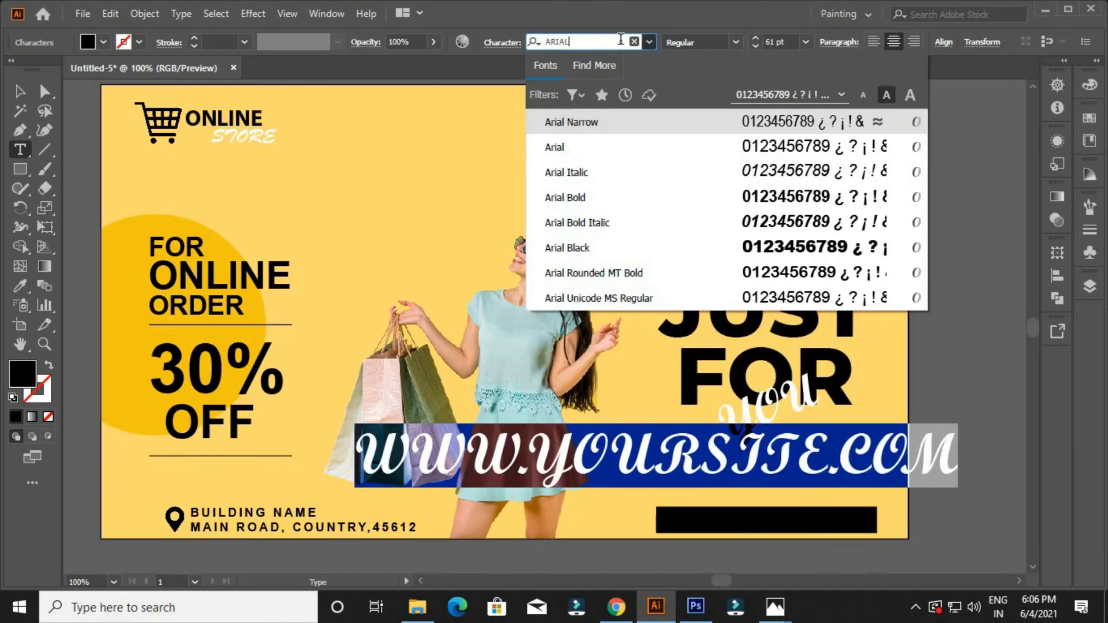
key(Return)
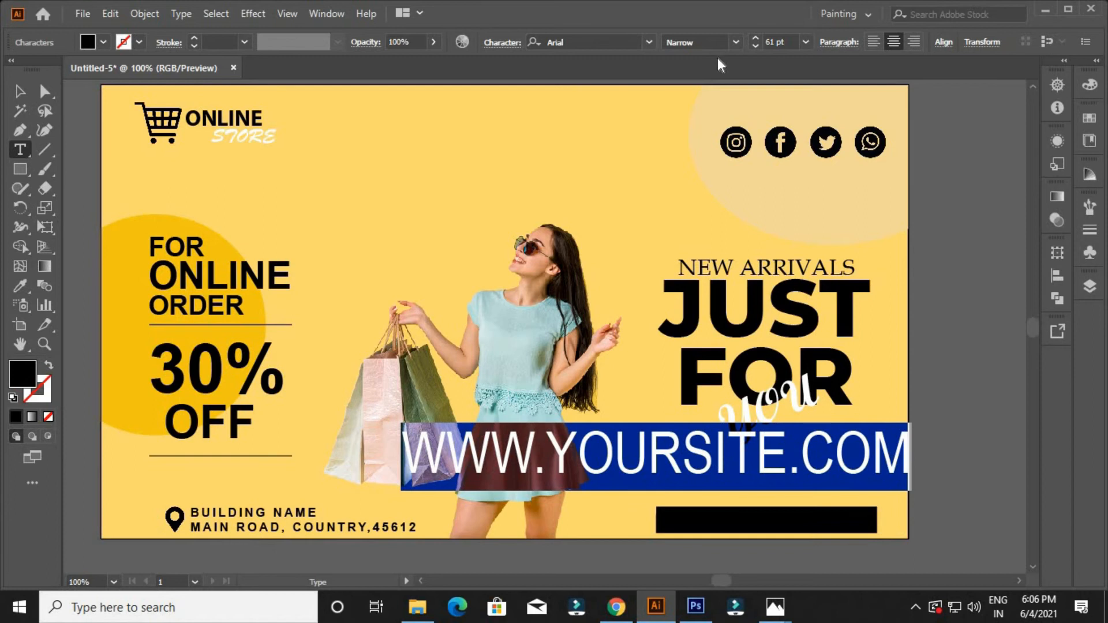
click(735, 42)
click(701, 113)
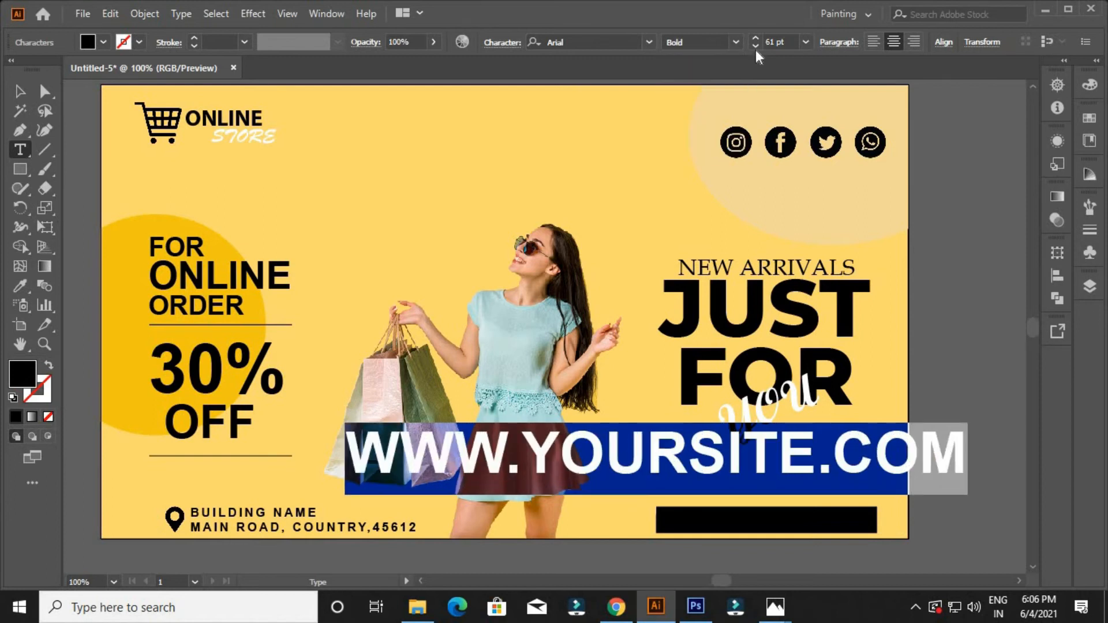
click(756, 50)
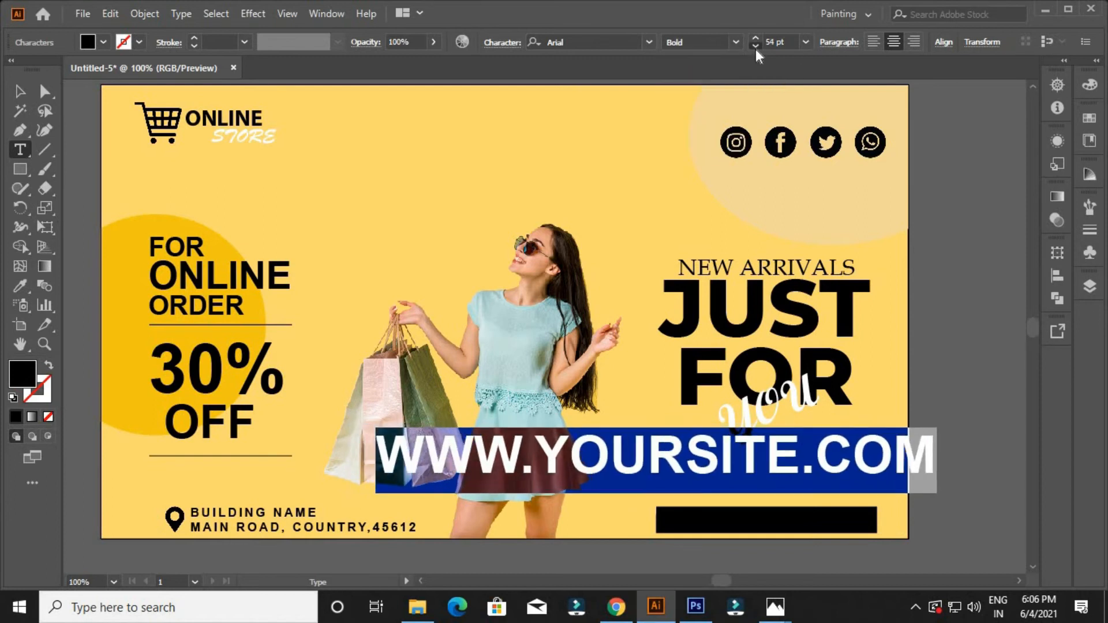
drag(756, 50, 756, 48)
Fill the website text with white and move it onto the black bar
click(103, 42)
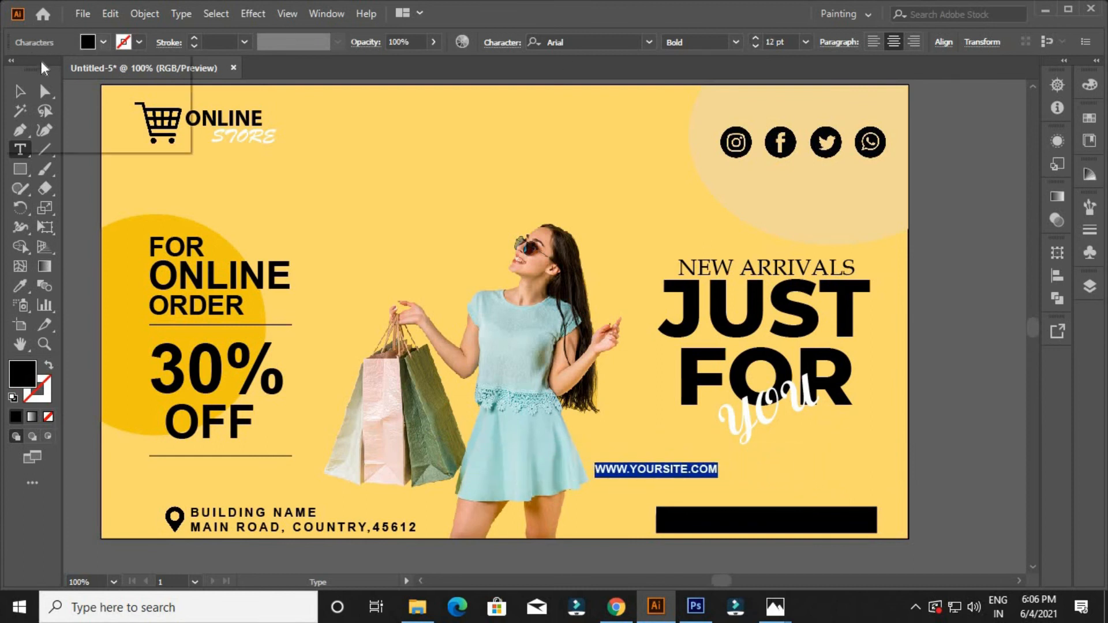
click(35, 71)
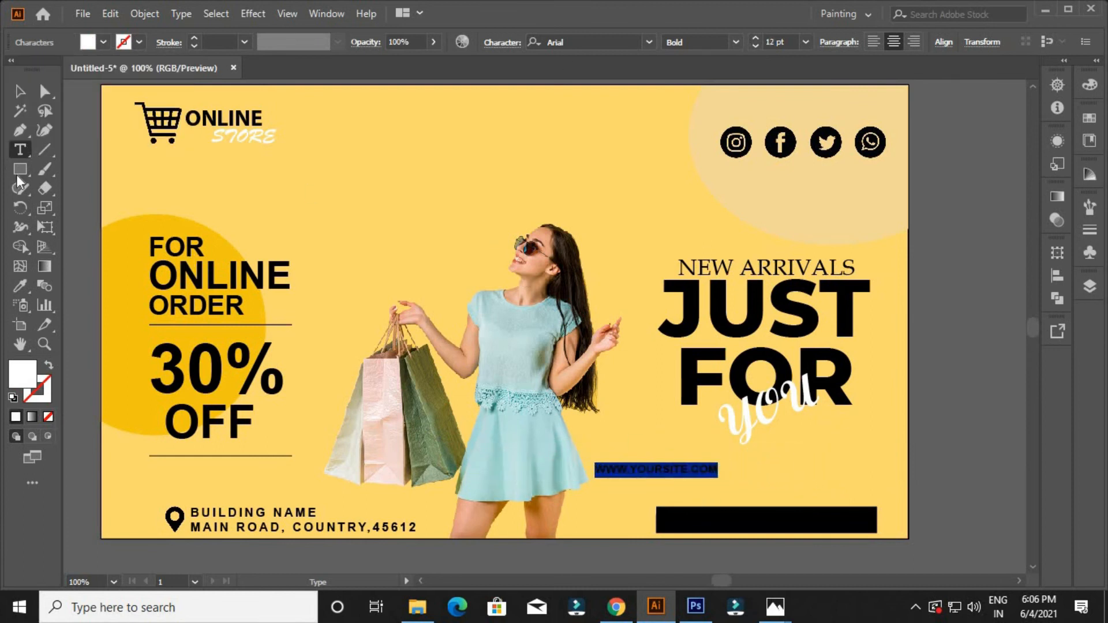
click(21, 91)
drag(700, 470, 826, 529)
Widen the letter spacing of the website text until it nearly spans the black bar
double_click(808, 520)
key(ctrl+a)
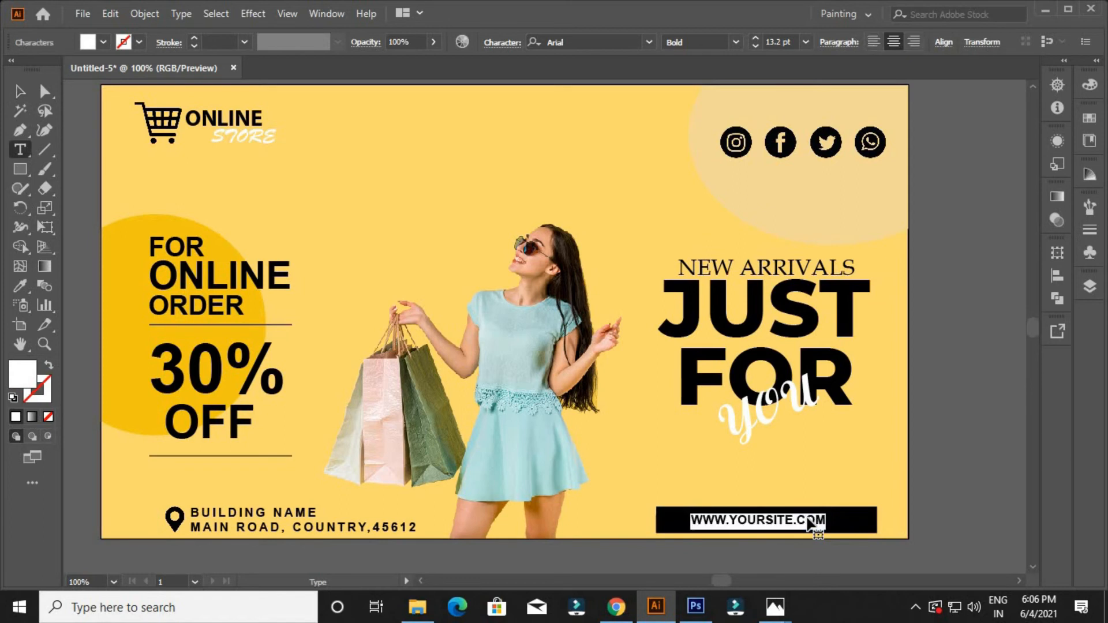
key(alt+Right)
key(alt+Right)
key(alt+Right)
key(alt+Right)
key(alt+Right)
key(alt+Right)
key(alt+Right)
key(alt+Right)
key(alt+Right)
key(alt+Right)
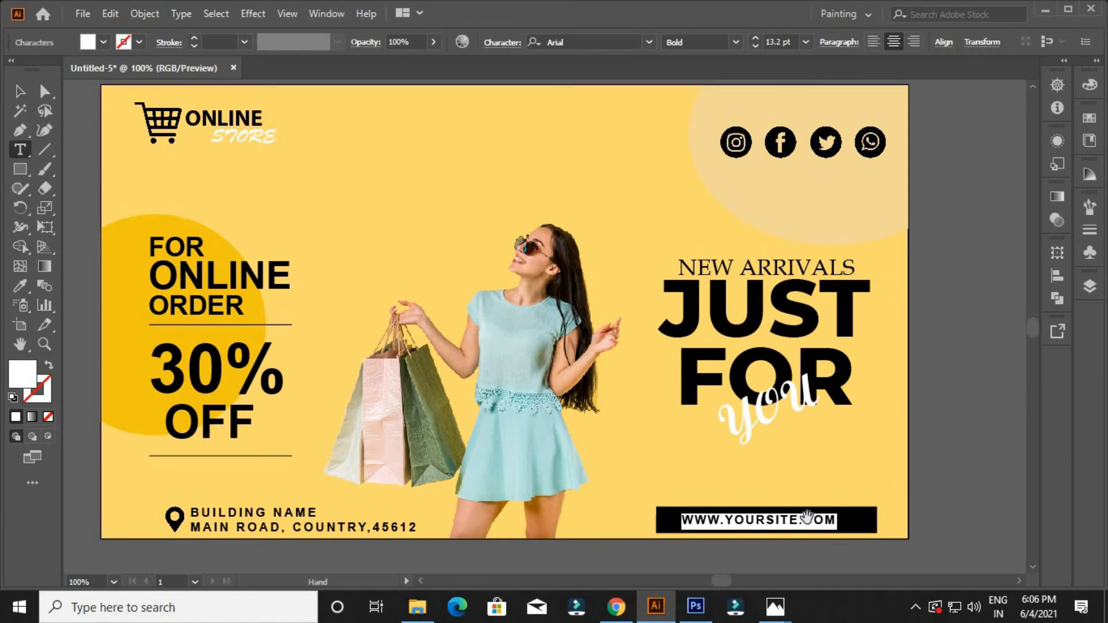
key(alt+Right)
key(alt+Right)
key(alt+Right)
key(alt+Right)
key(alt+Right)
key(alt+Right)
key(alt+Right)
key(alt+Right)
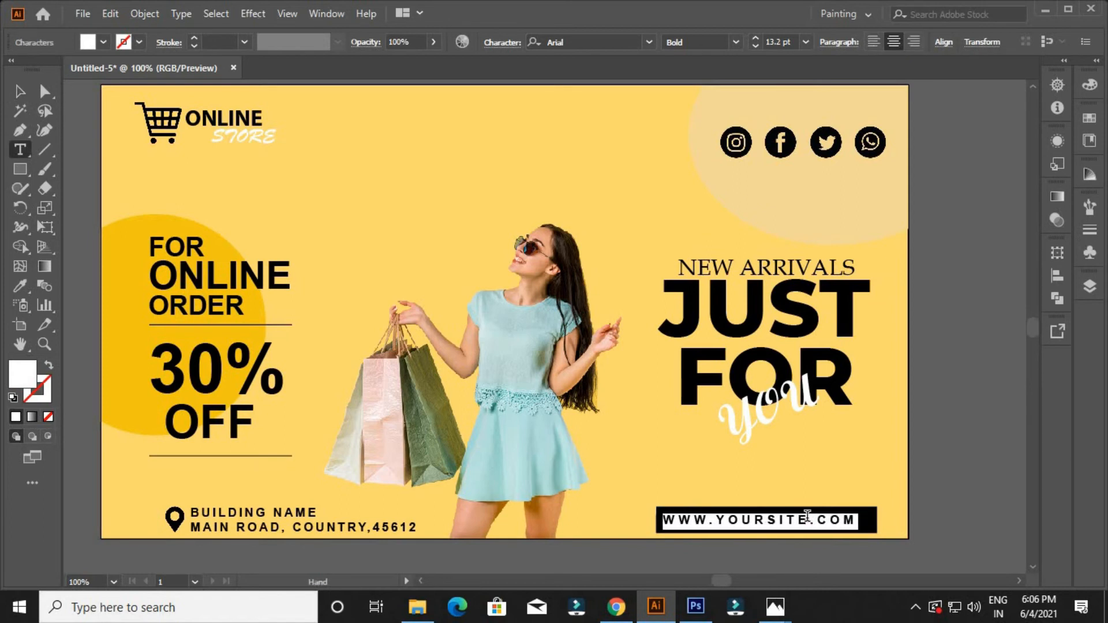
click(807, 516)
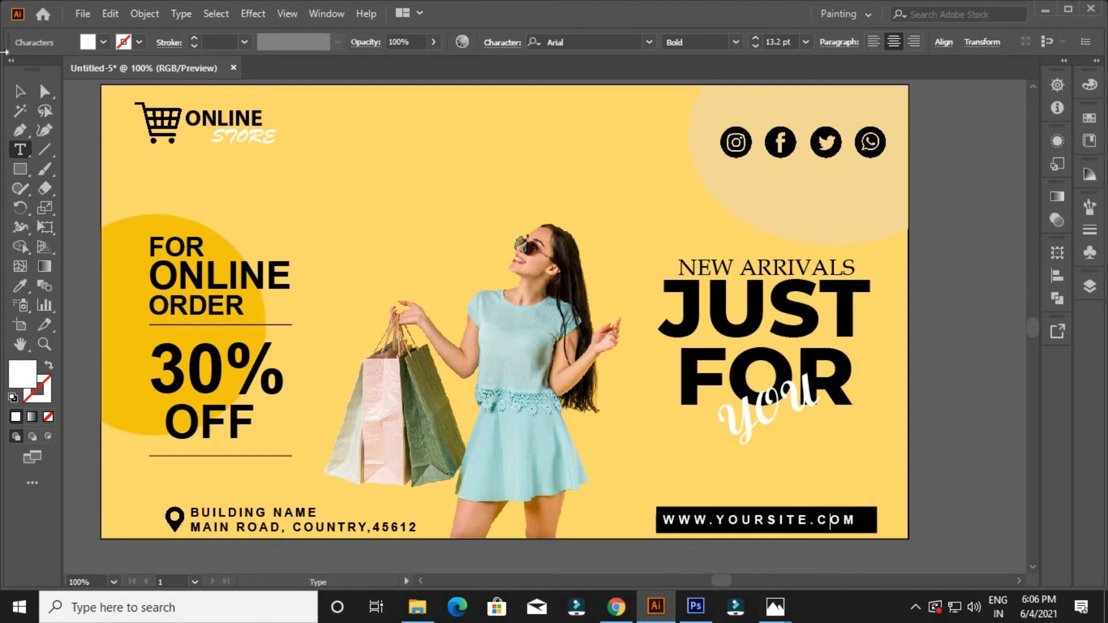
Nudge the website text to the right until it is centred on the black bar
click(20, 91)
click(971, 507)
click(823, 525)
key(Right)
key(Right)
key(Right)
key(Right)
key(Right)
key(Right)
key(Right)
key(Right)
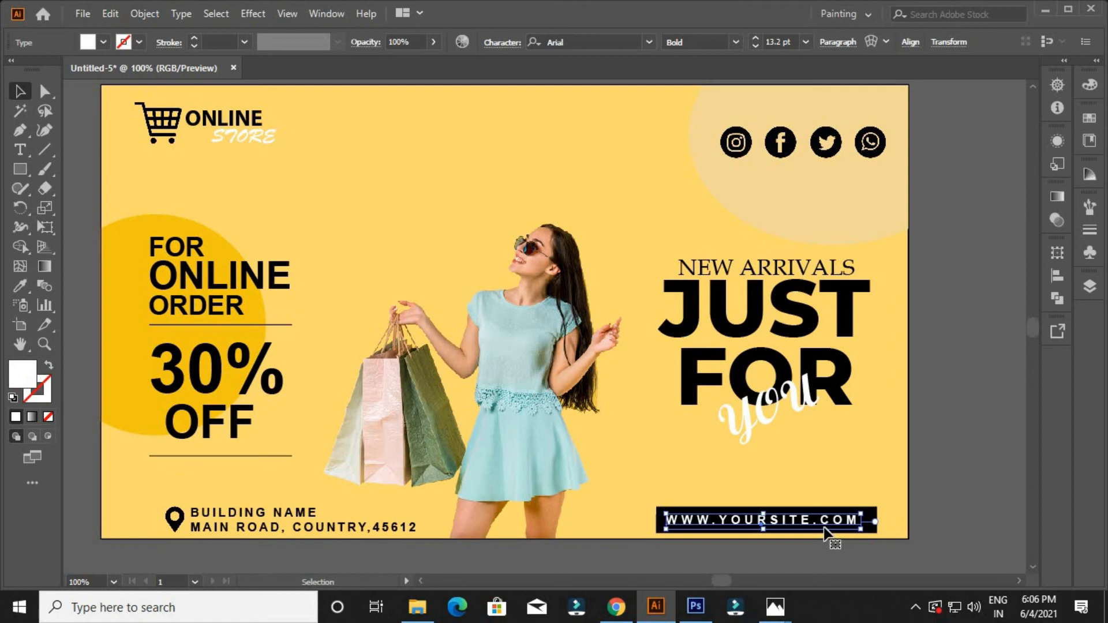
key(Right)
key(Right)
key(Right)
key(Right)
key(Right)
key(Right)
key(Right)
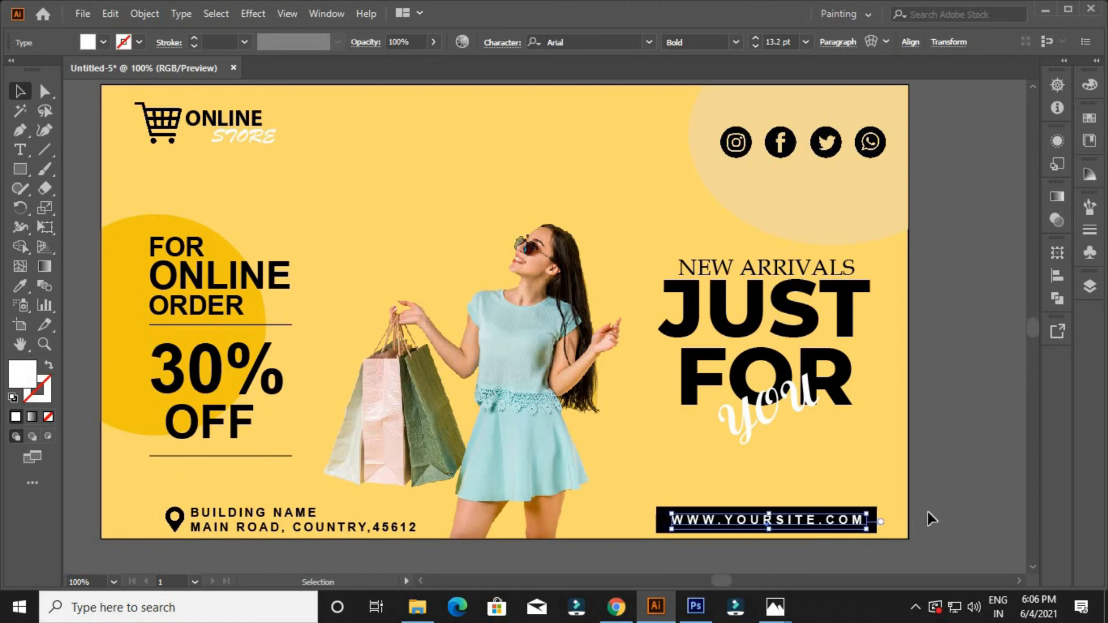
click(925, 494)
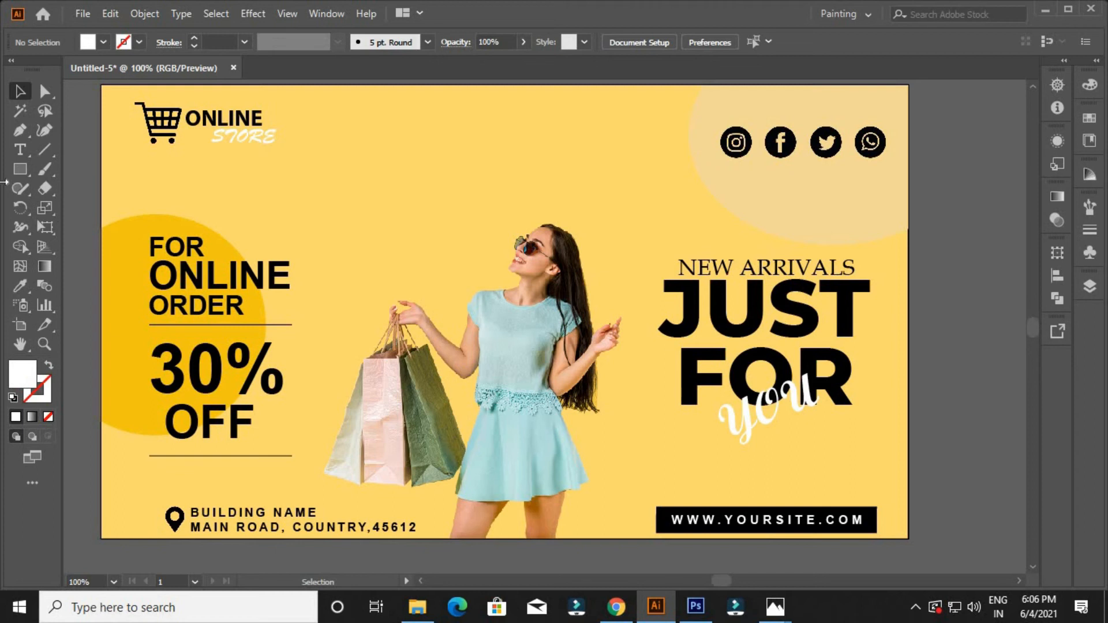
Unlock all objects and enlarge the woman image, keeping her centred between the text blocks
click(145, 14)
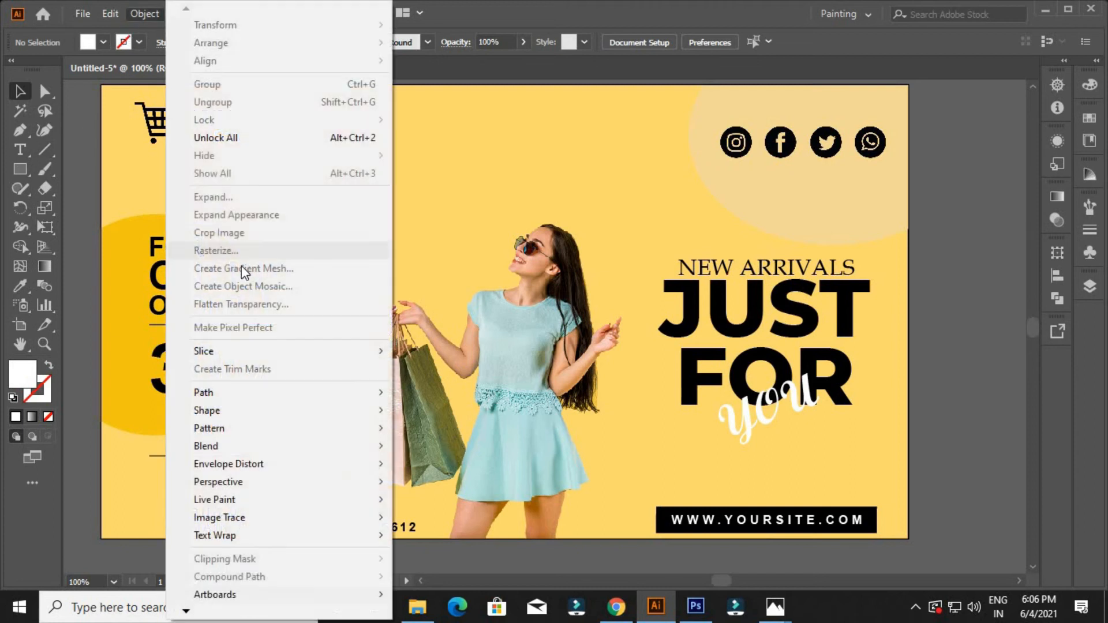
click(240, 138)
key(ctrl+shift+a)
click(744, 258)
drag(749, 167, 783, 133)
mouse_move(531, 437)
mouse_down()
mouse_move(539, 407)
mouse_move(540, 419)
mouse_up()
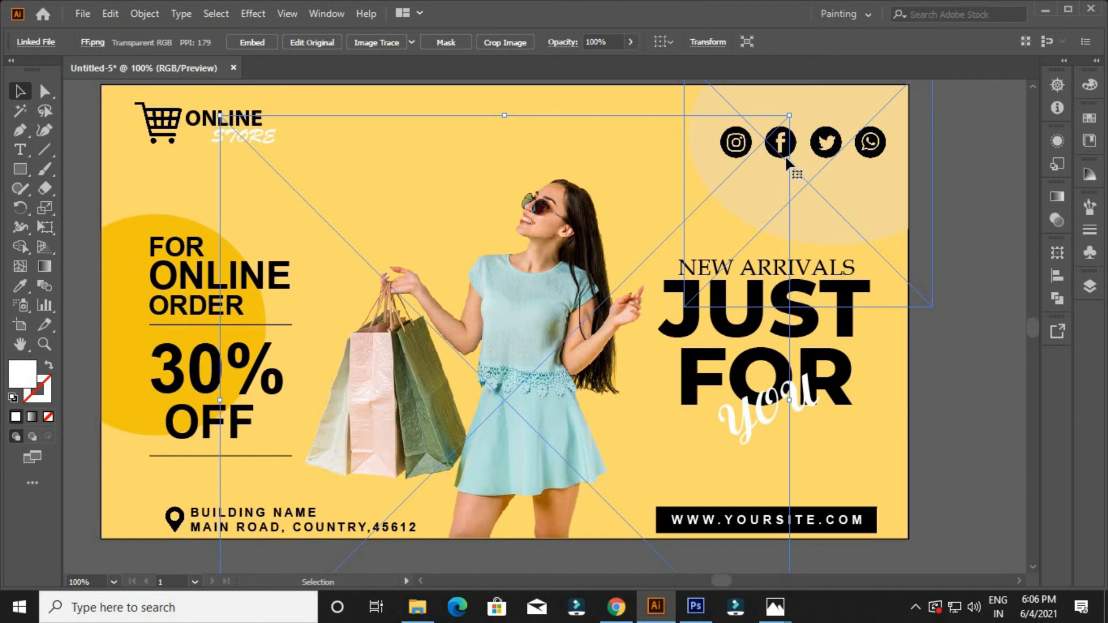
drag(788, 119, 790, 170)
Scale the woman image down slightly and nudge it so her legs end at the artboard's lower edge
scroll(790, 352, down, 5)
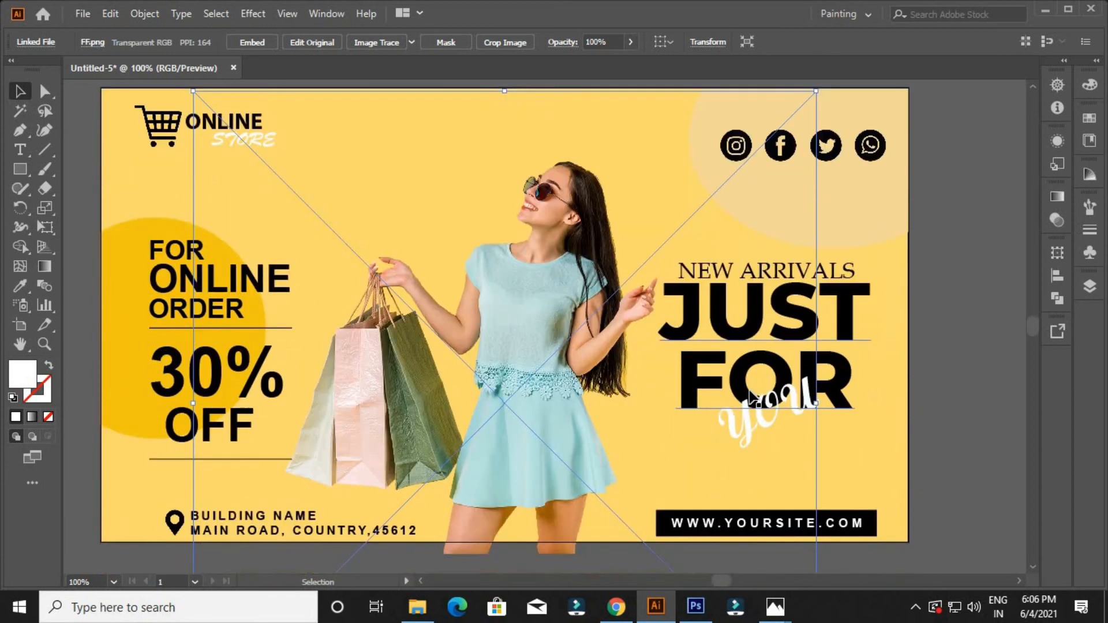
scroll(741, 397, down, 3)
scroll(815, 512, down, 5)
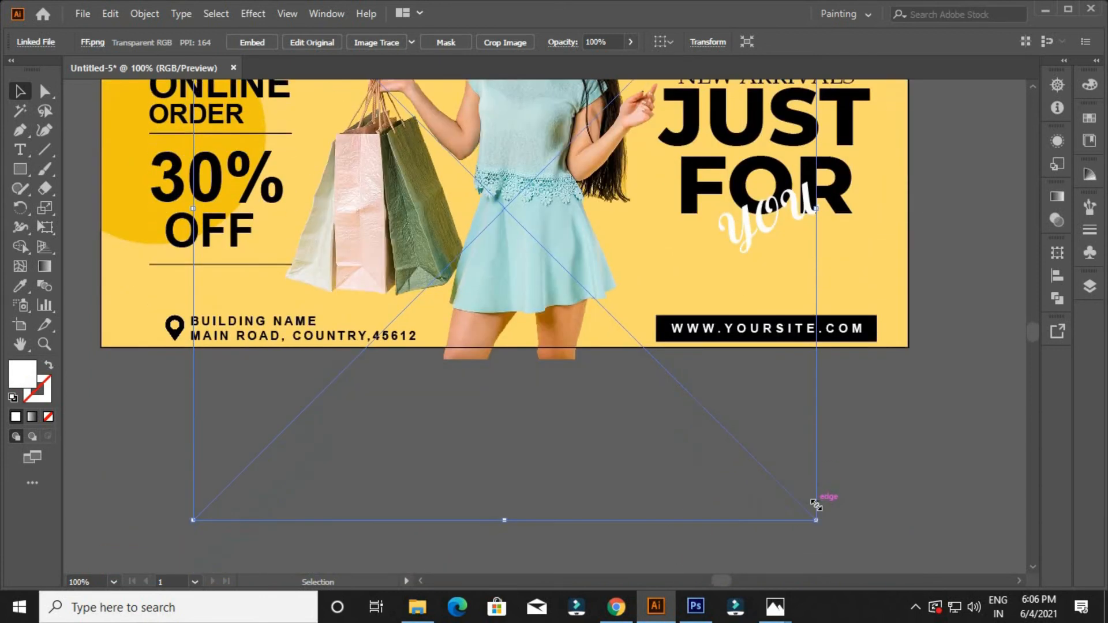
drag(814, 502, 802, 485)
key(Up)
key(Up)
click(819, 544)
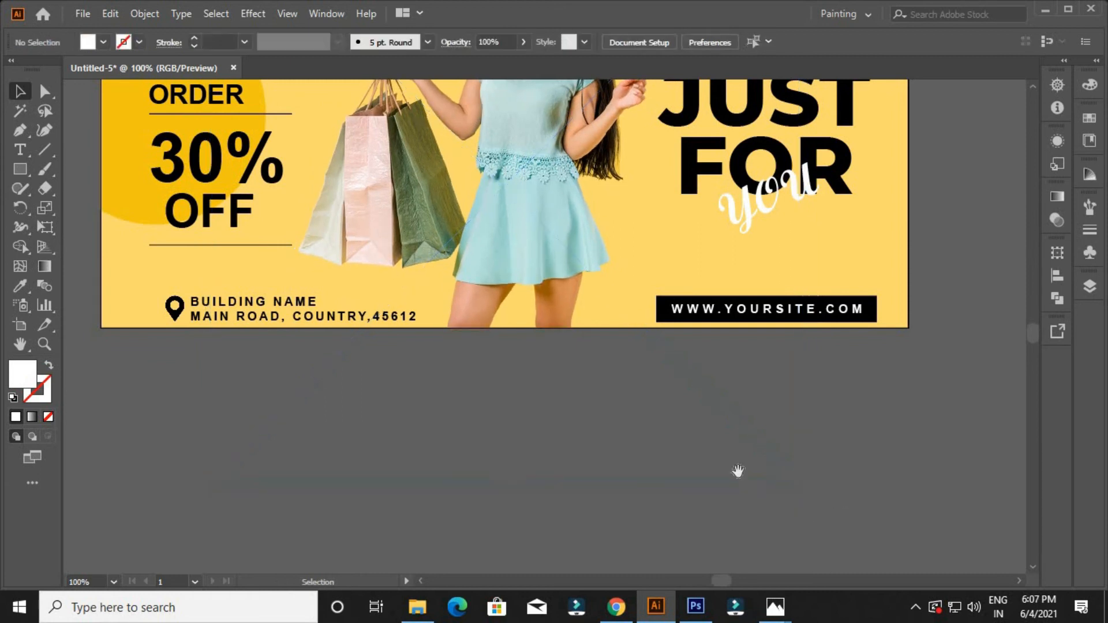
scroll(836, 525, up, 3)
scroll(888, 536, up, 1)
scroll(658, 500, up, 3)
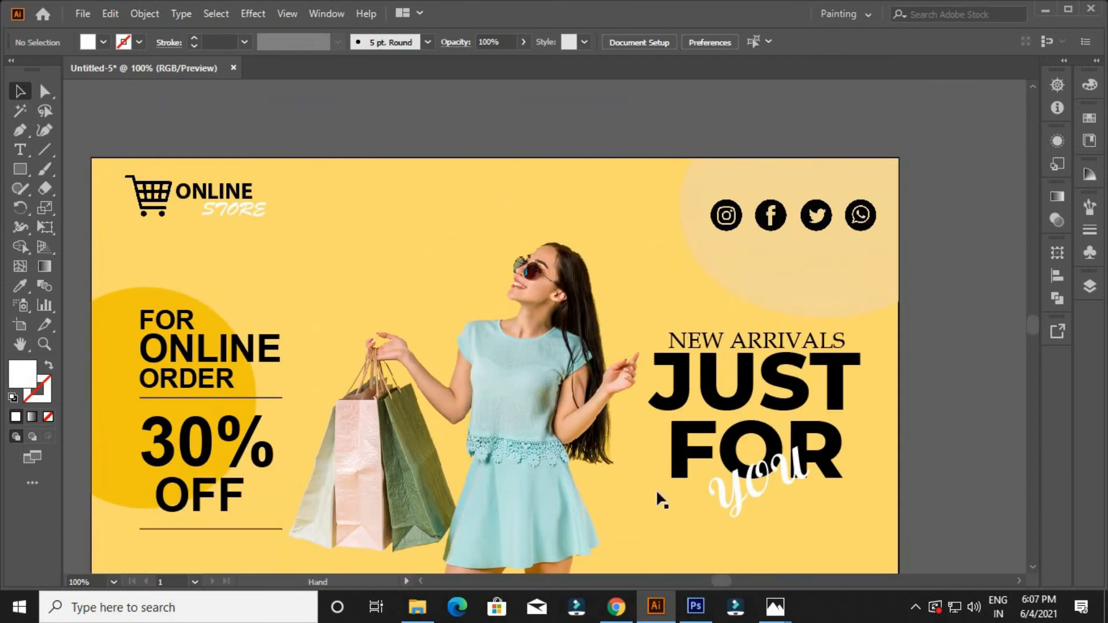
click(544, 402)
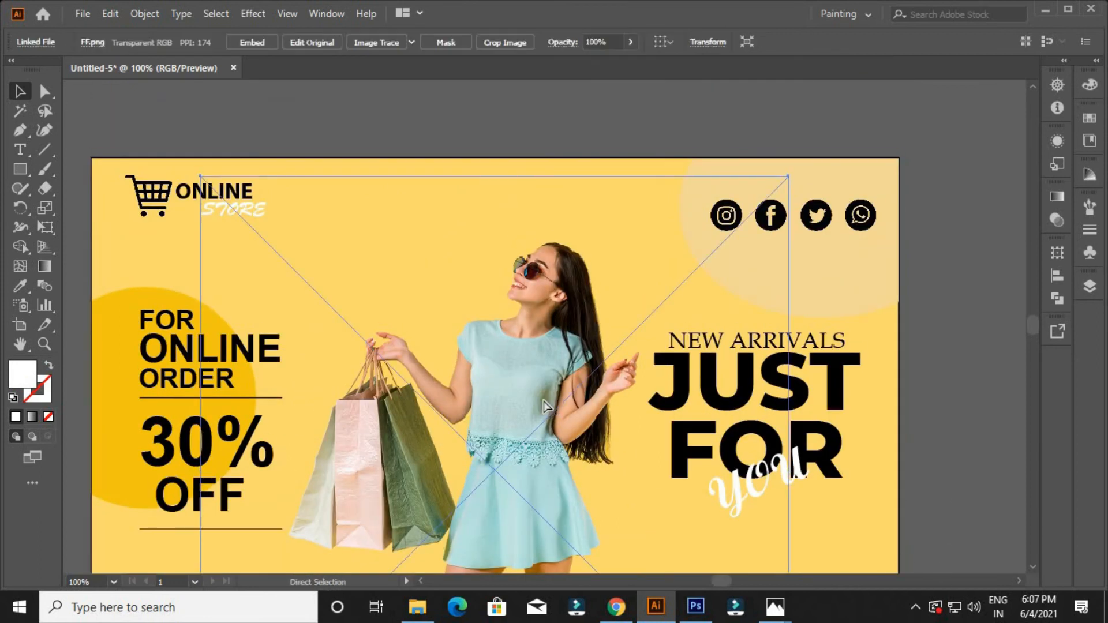
click(753, 164)
click(615, 169)
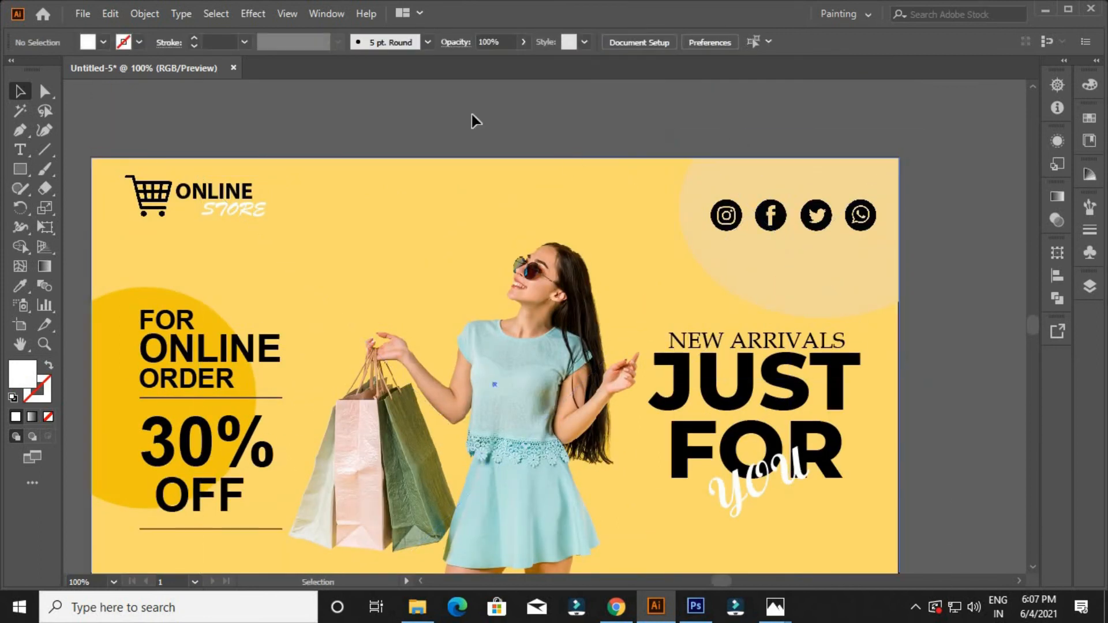
click(294, 14)
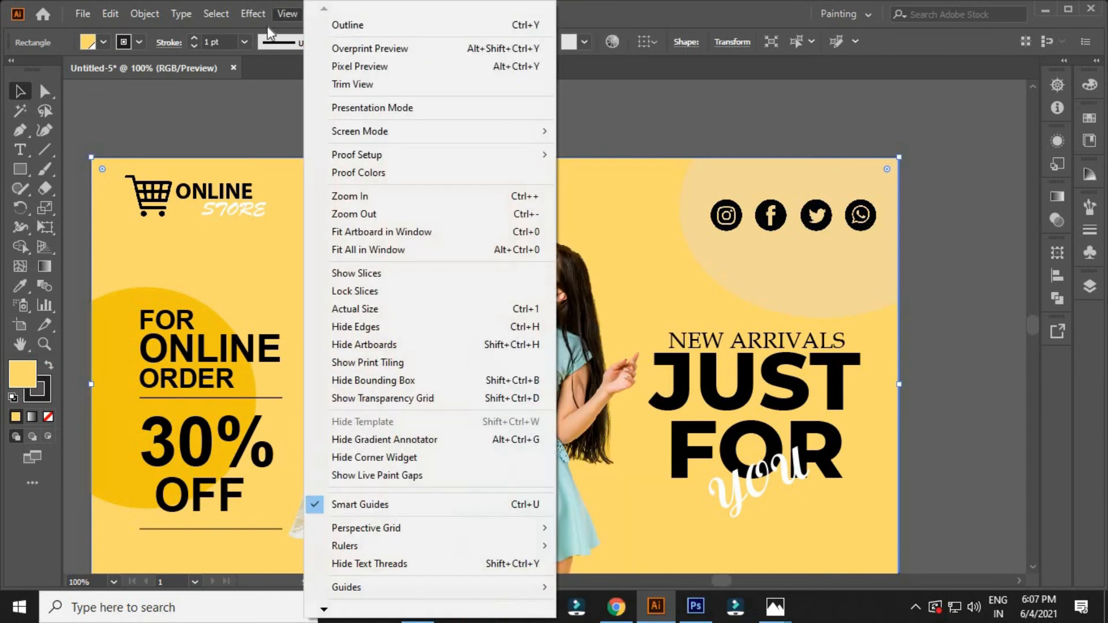
click(266, 138)
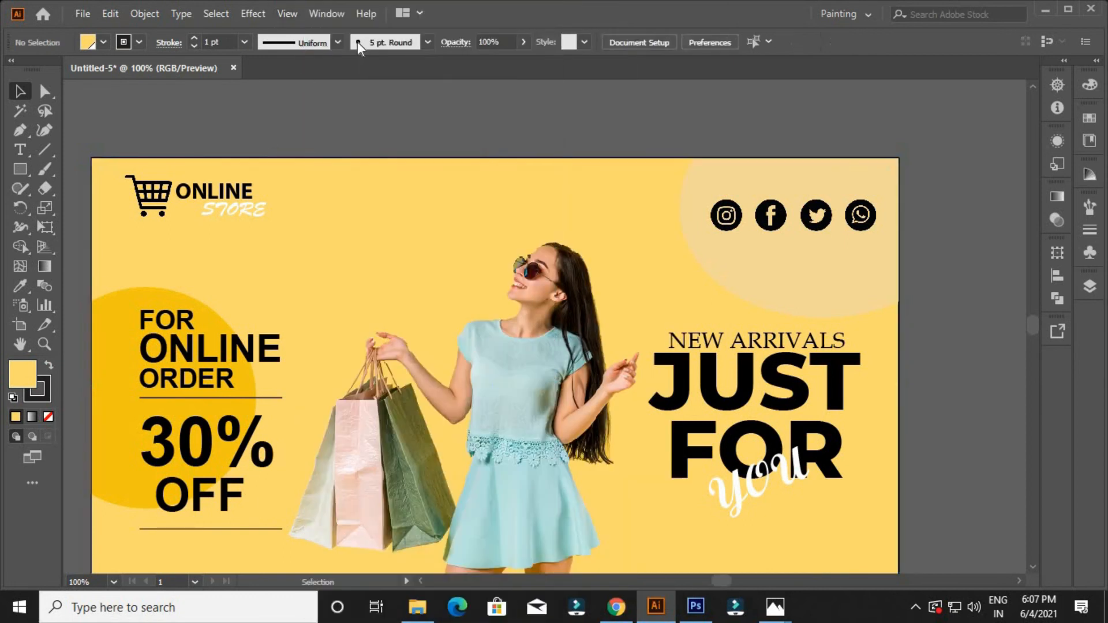
Fill the yellow background rectangle with a linear gradient
click(387, 163)
click(326, 13)
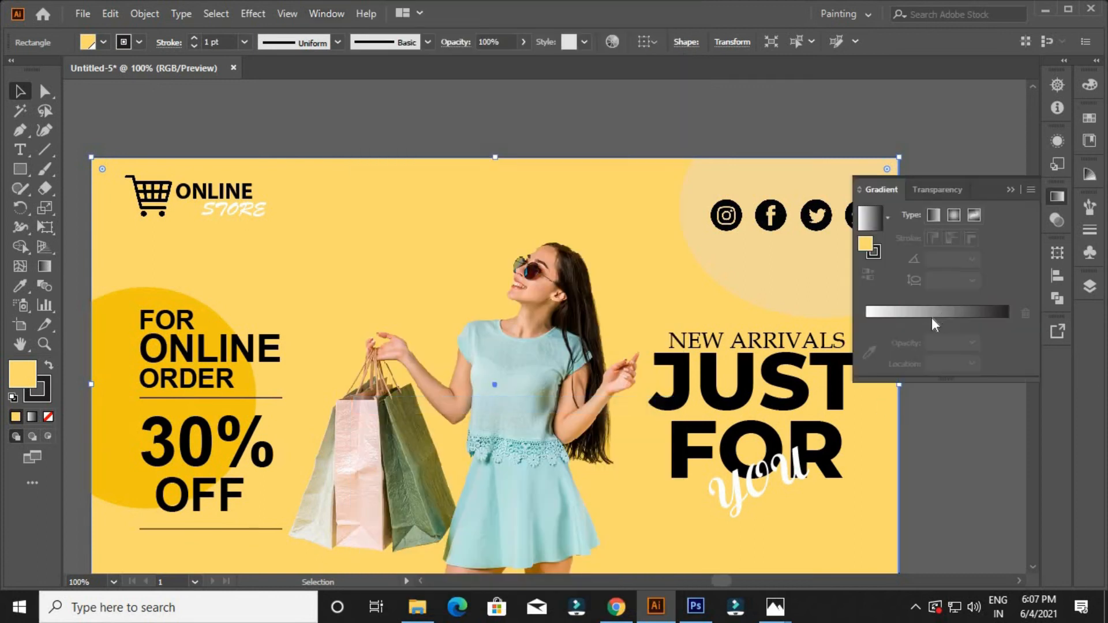
click(931, 318)
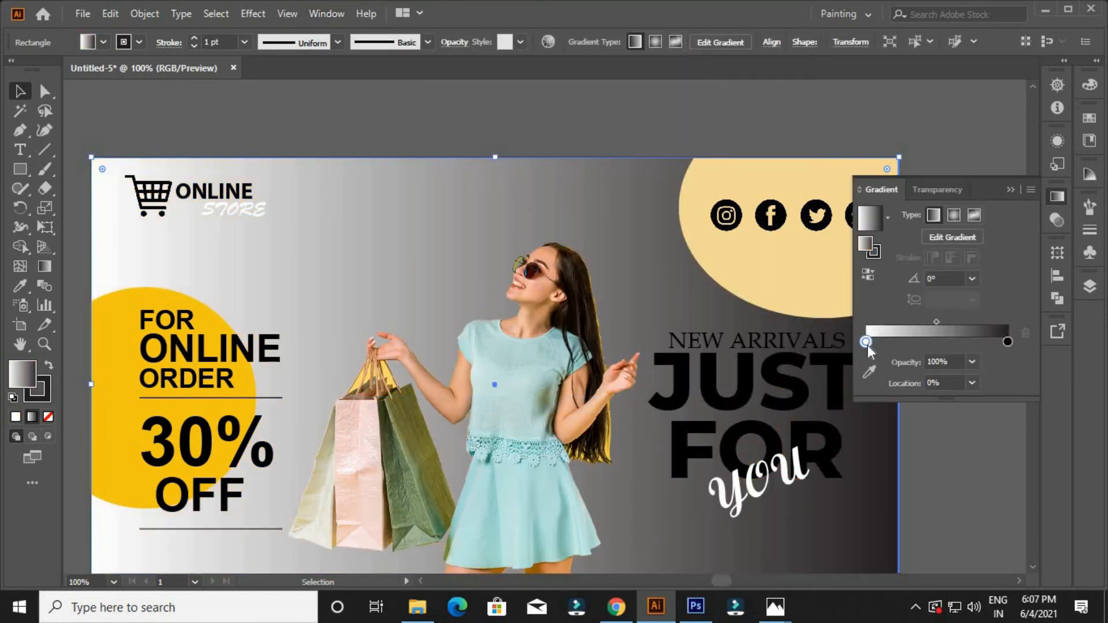
Set the background gradient's starting colour stop to golden yellow FBC940
double_click(866, 342)
click(797, 427)
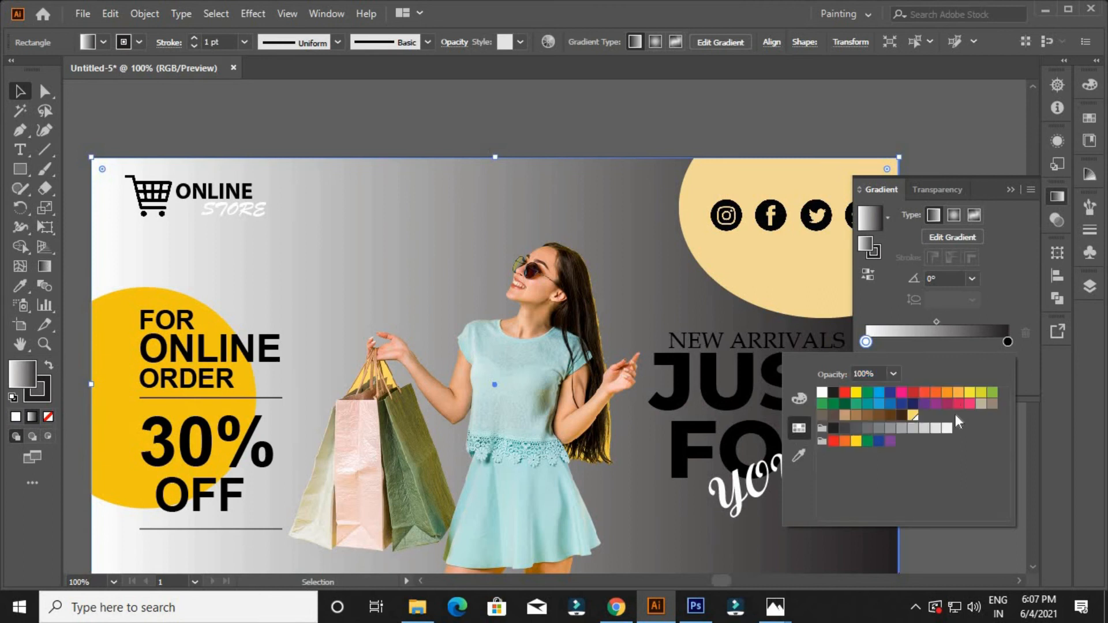
click(958, 393)
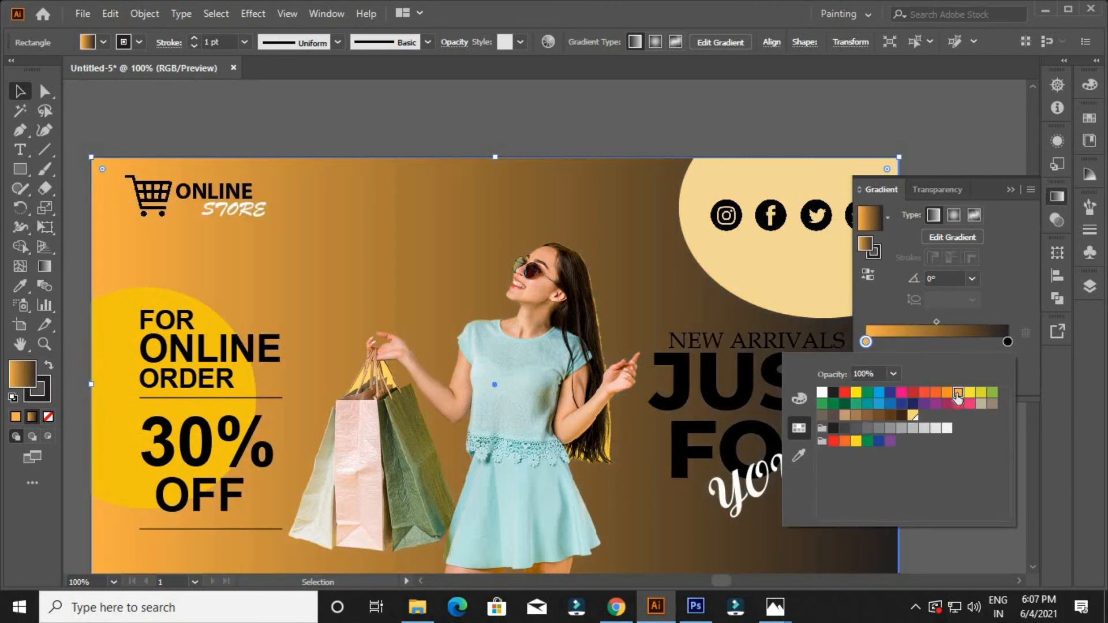
click(800, 398)
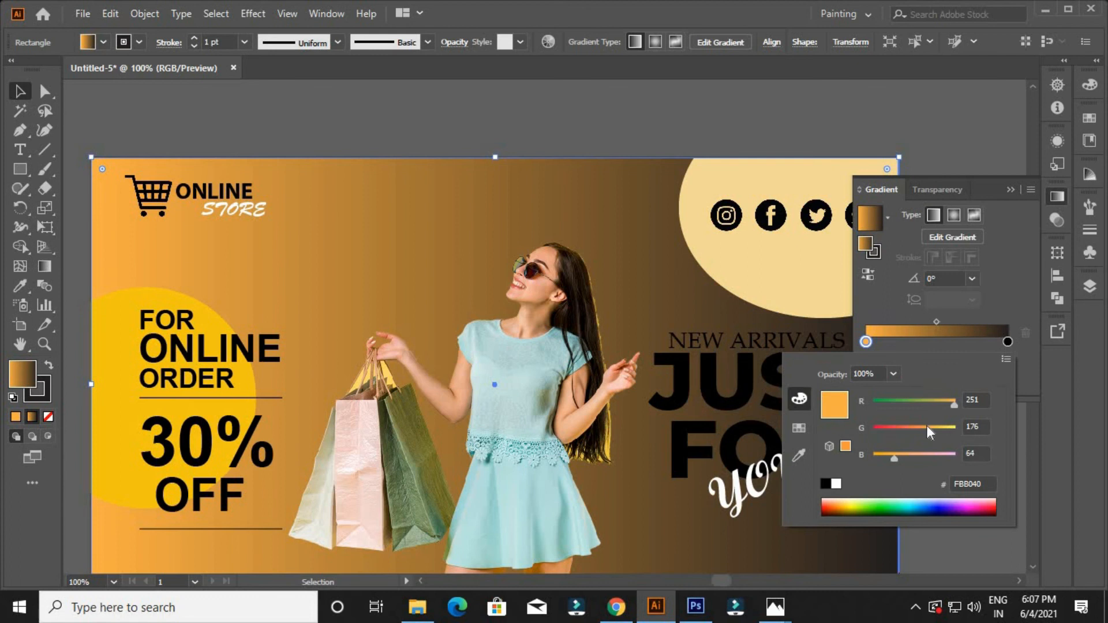
drag(933, 430, 941, 430)
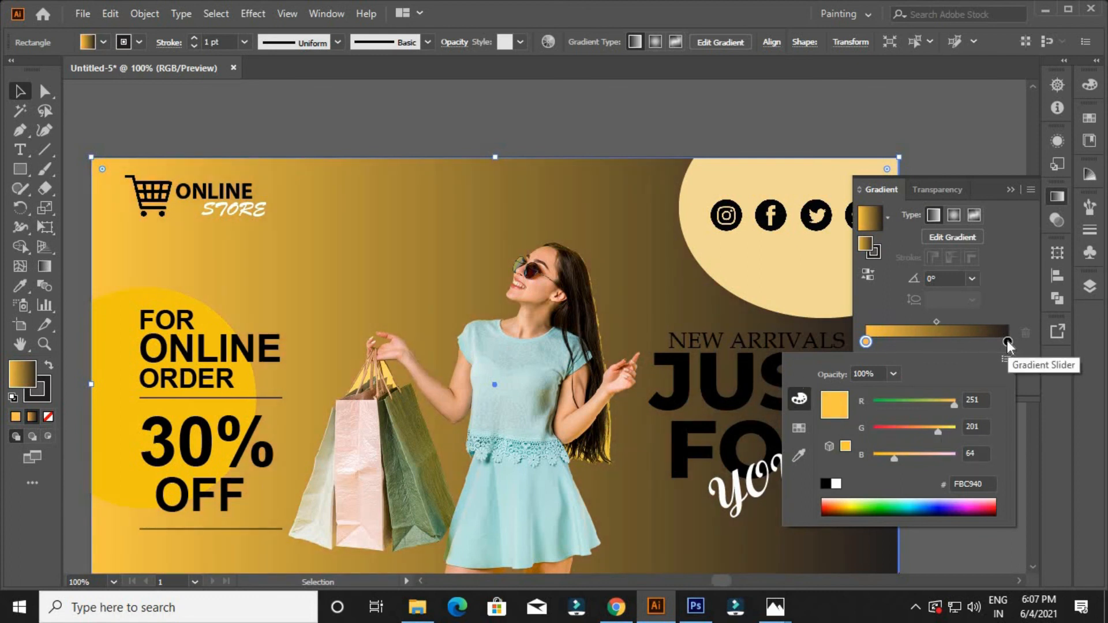
click(866, 344)
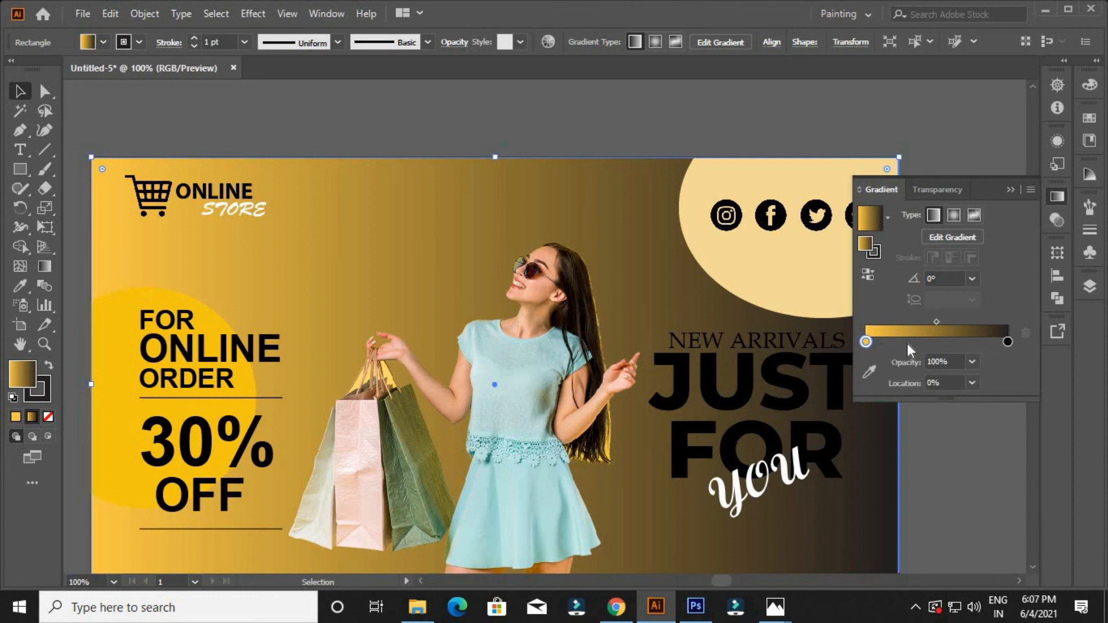
Add a middle gradient stop at 44.69% and colour it with the pale yellow swatch
click(929, 342)
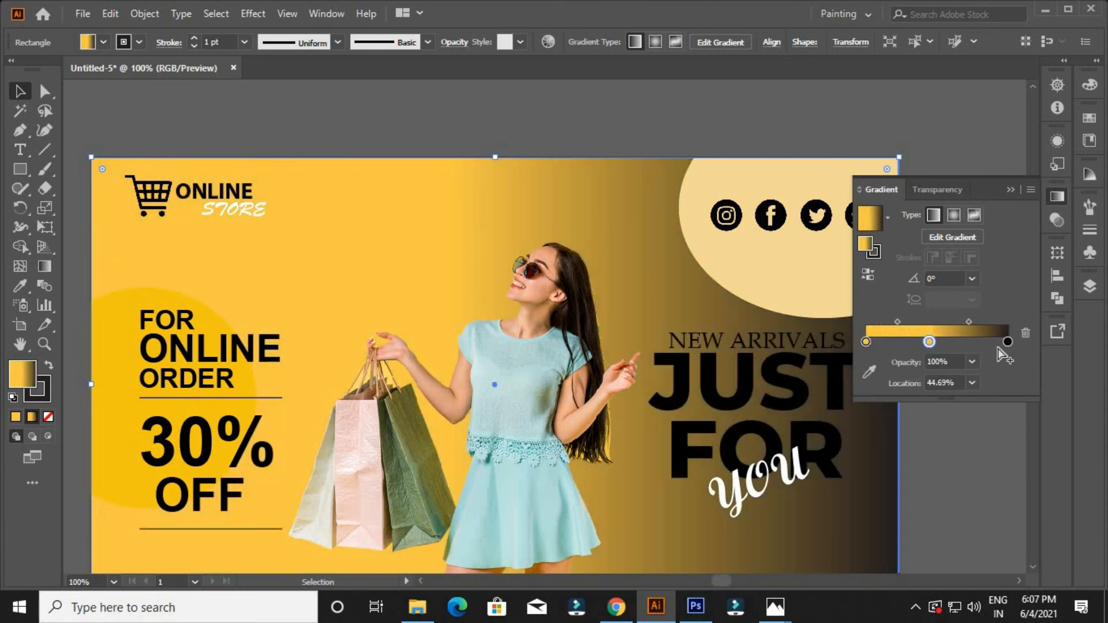
double_click(928, 342)
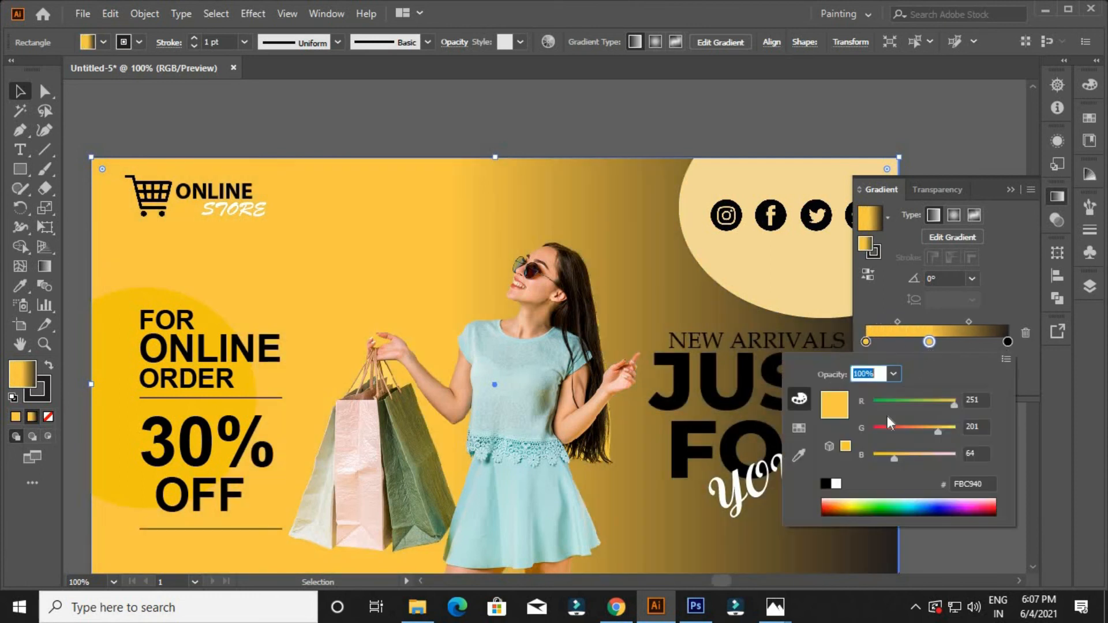
click(798, 427)
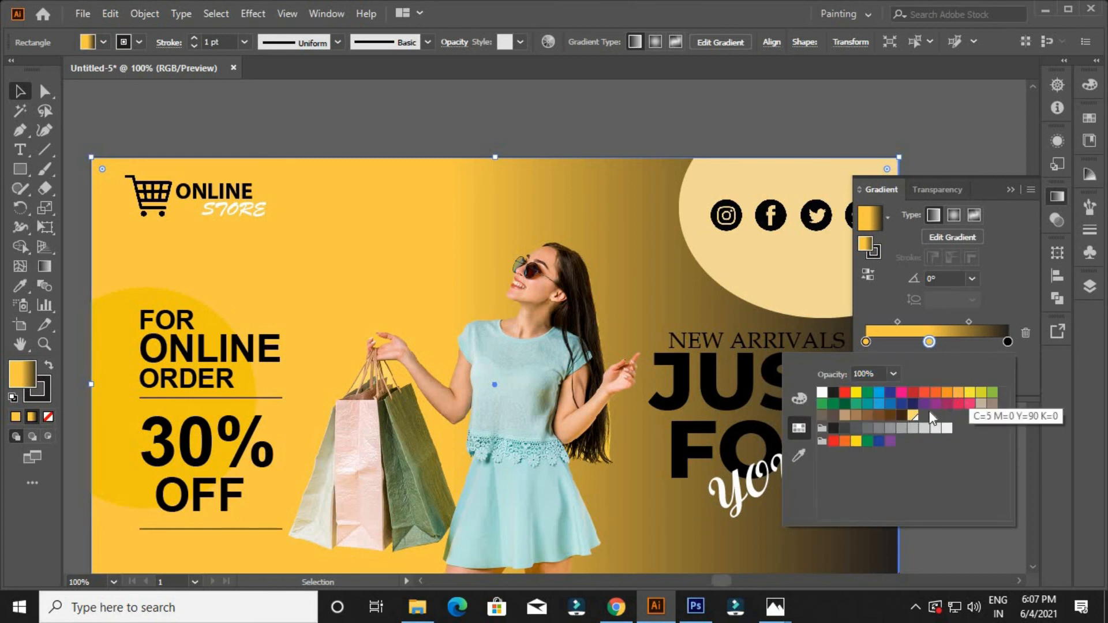
click(911, 416)
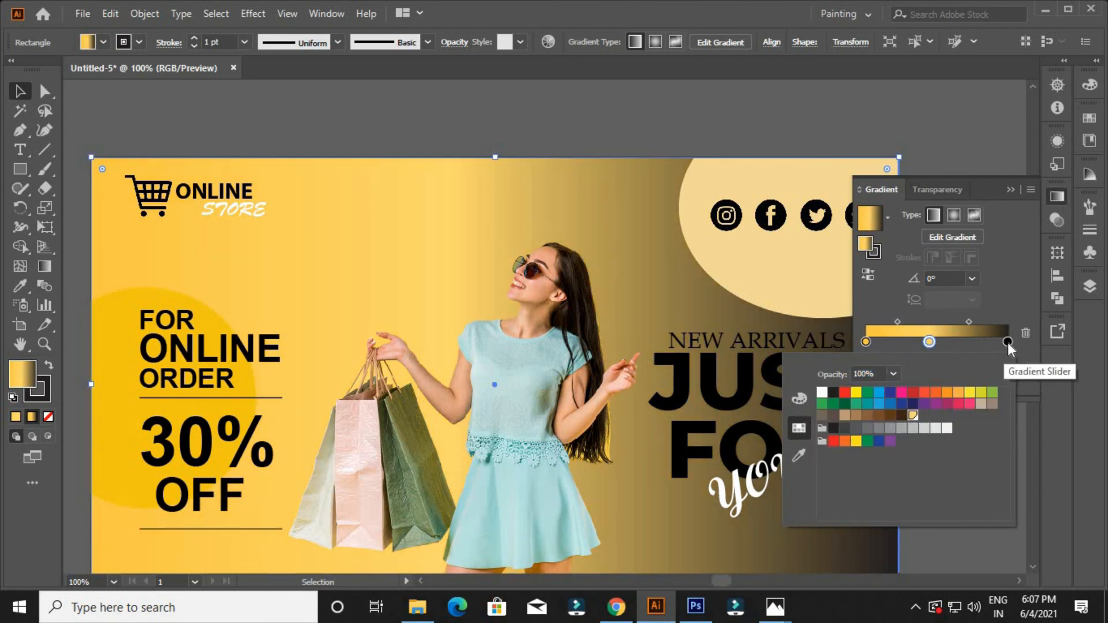
Replace the gradient's black end stop with a duplicate of the golden yellow starting stop, then deselect the background
double_click(1007, 342)
click(867, 342)
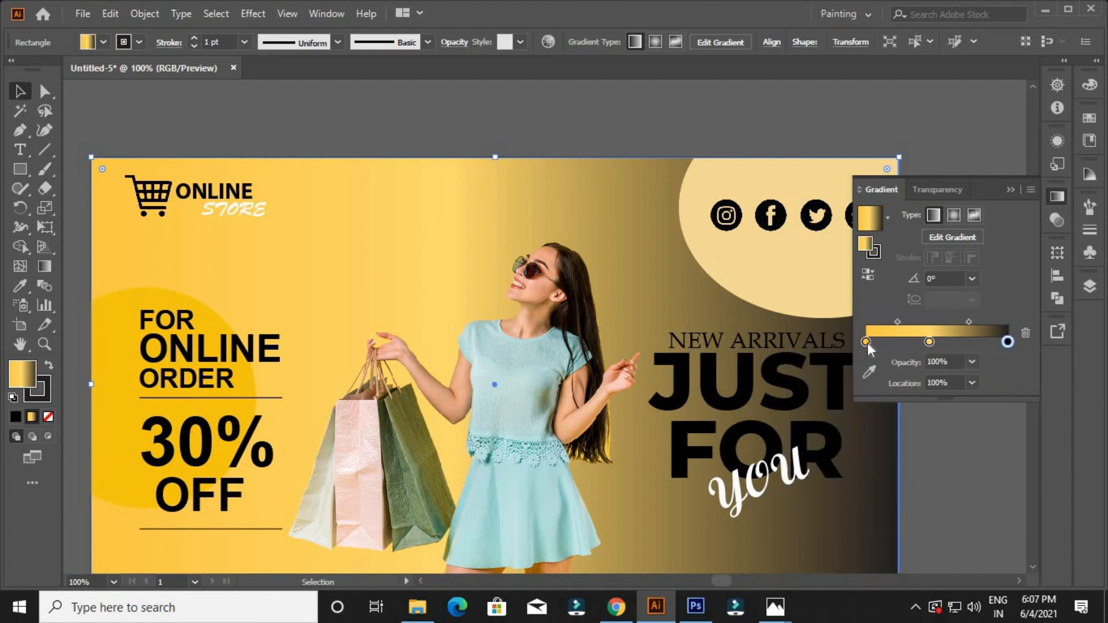
drag(951, 343, 1005, 483)
scroll(986, 486, down, 3)
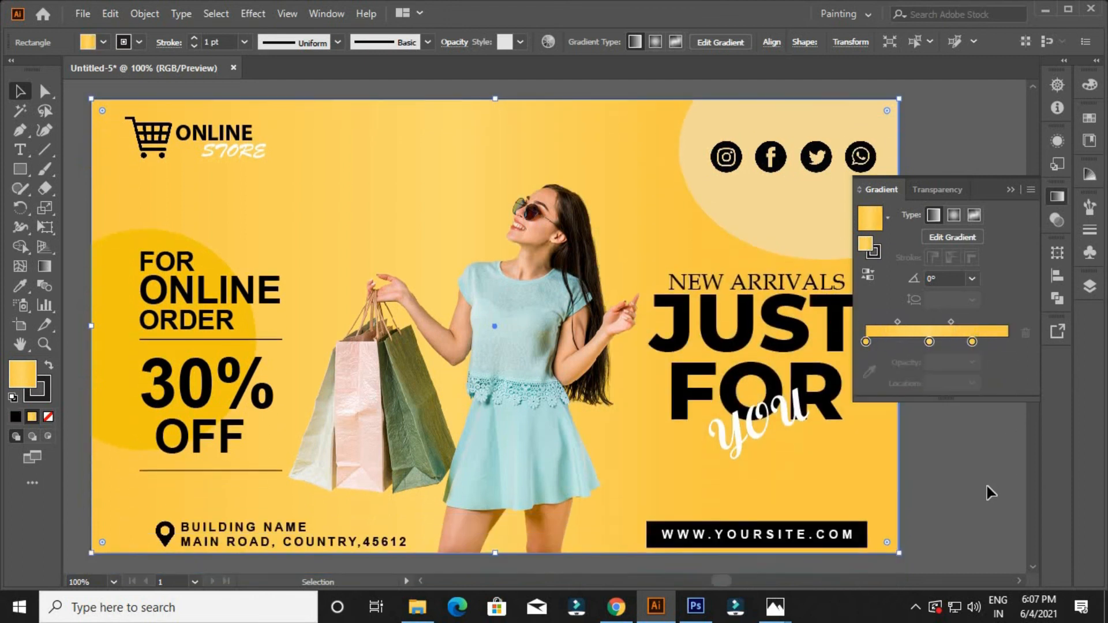
scroll(985, 487, up, 1)
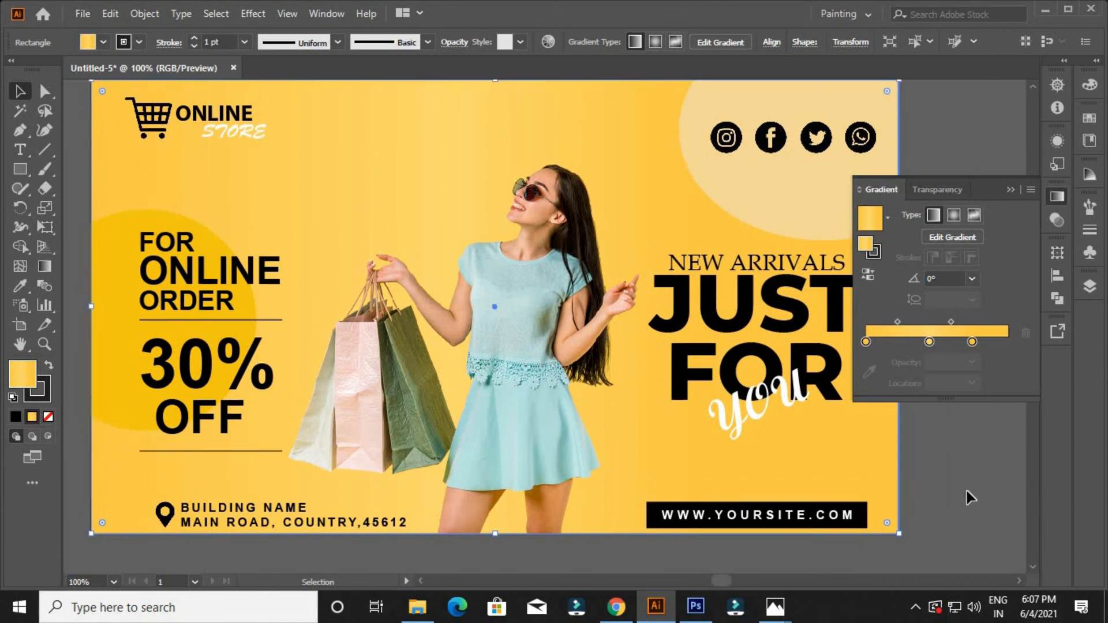
click(968, 512)
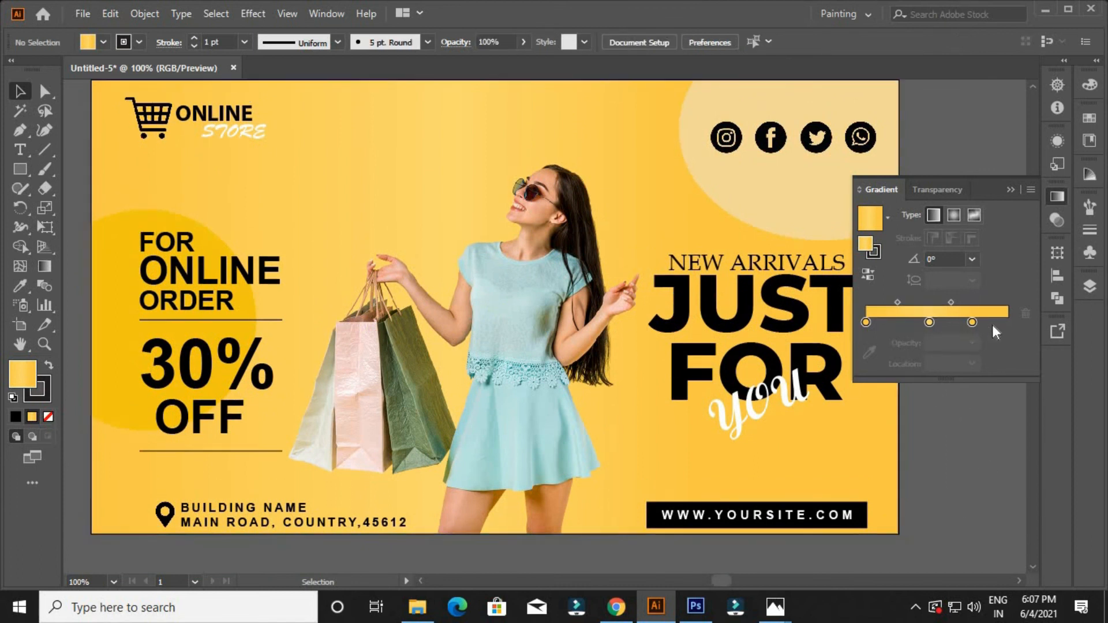
Move the background gradient's last stop to the far end and set the midpoint before it to 38.89%
drag(972, 322, 995, 324)
mouse_move(928, 322)
mouse_down()
mouse_move(951, 303)
mouse_move(903, 306)
mouse_move(922, 305)
mouse_up()
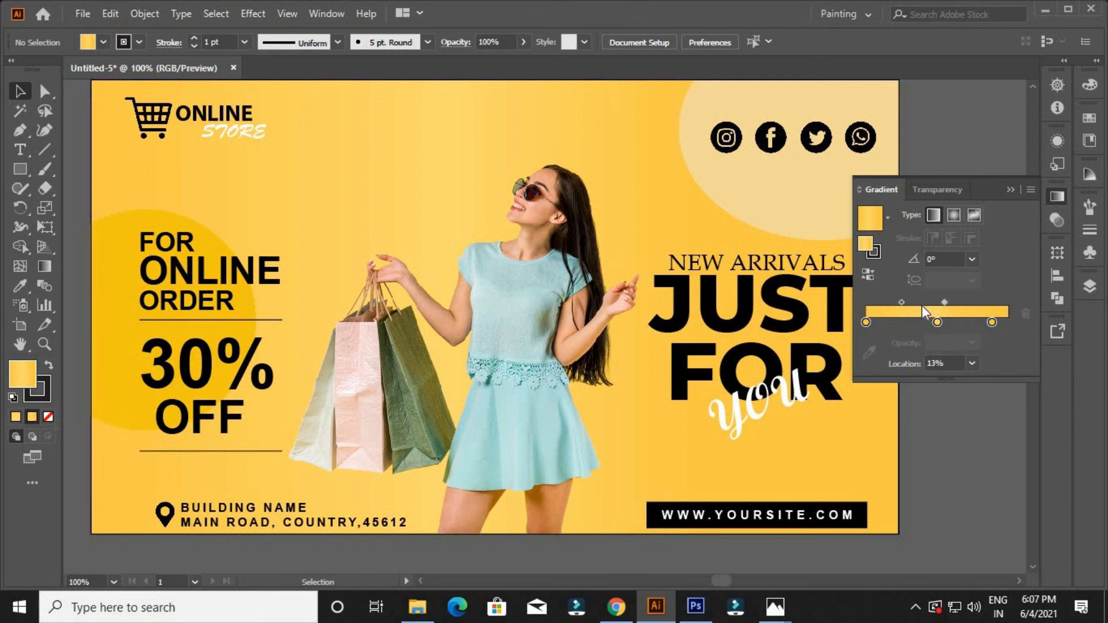
click(600, 128)
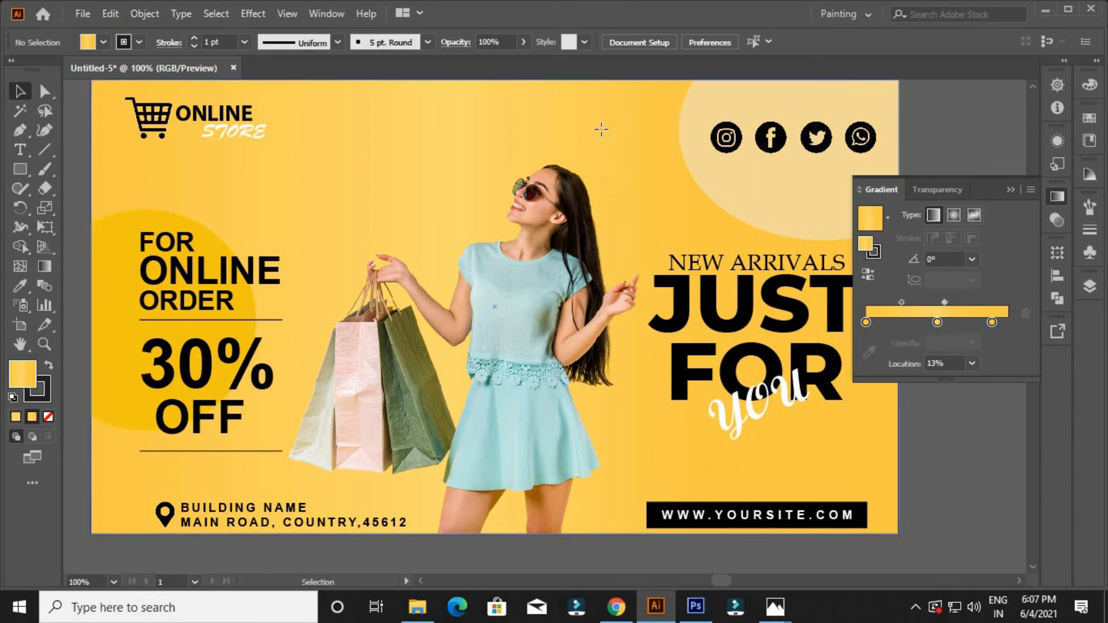
drag(972, 341, 961, 320)
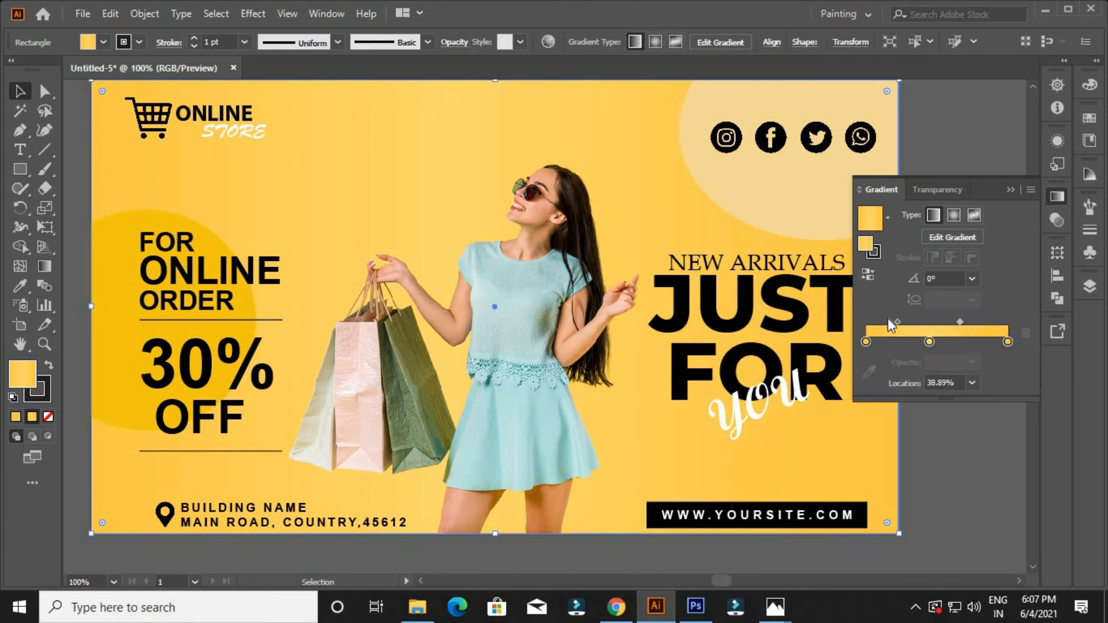
click(865, 342)
drag(901, 324, 835, 322)
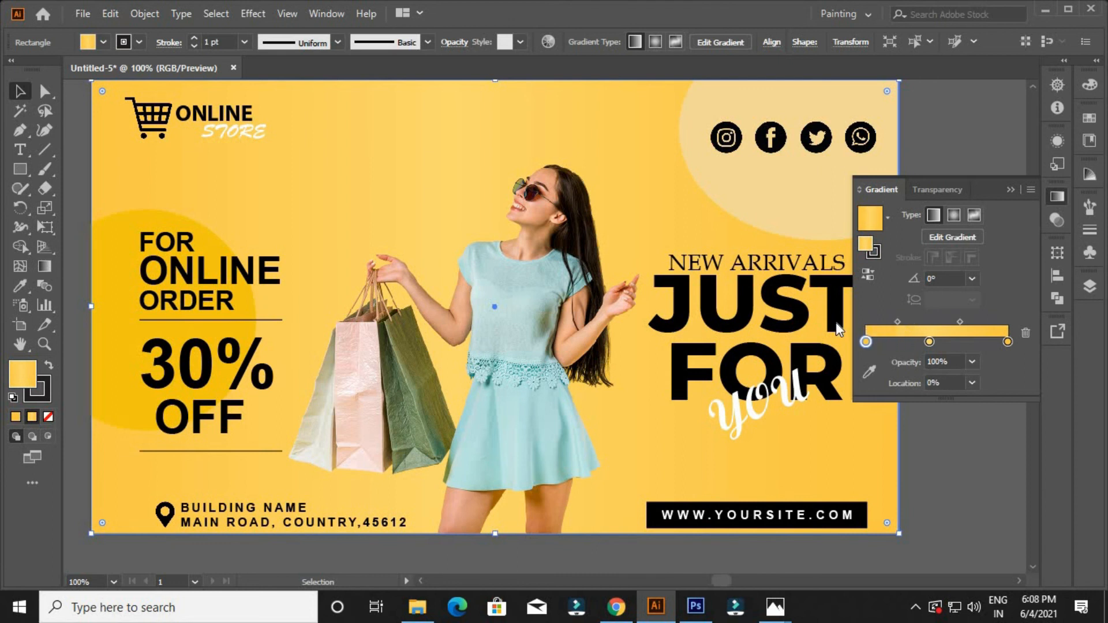
click(943, 466)
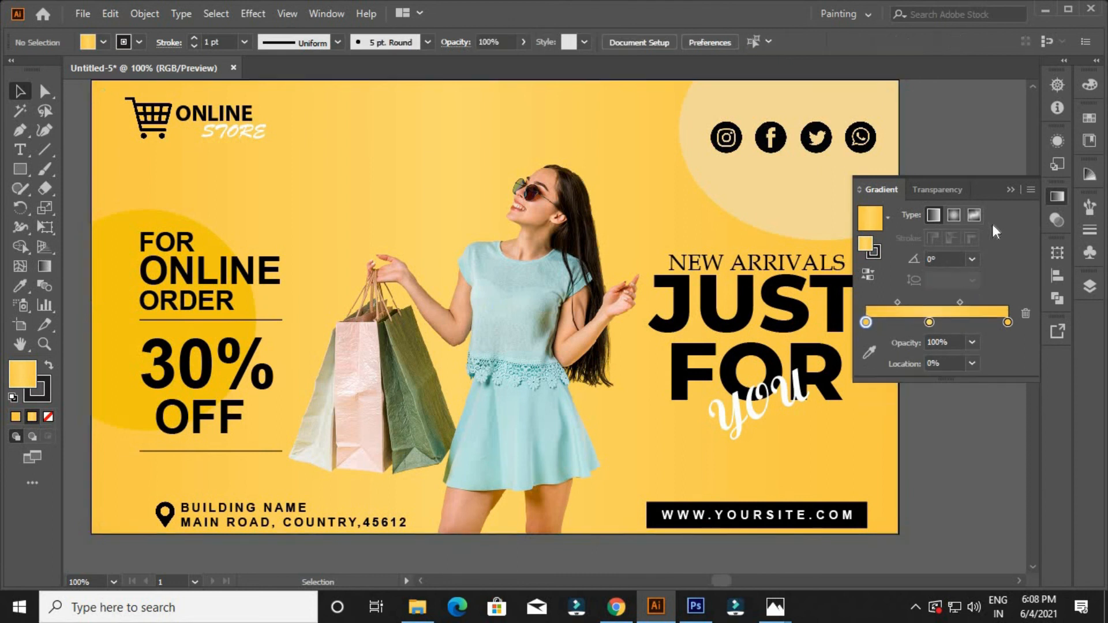
click(1008, 190)
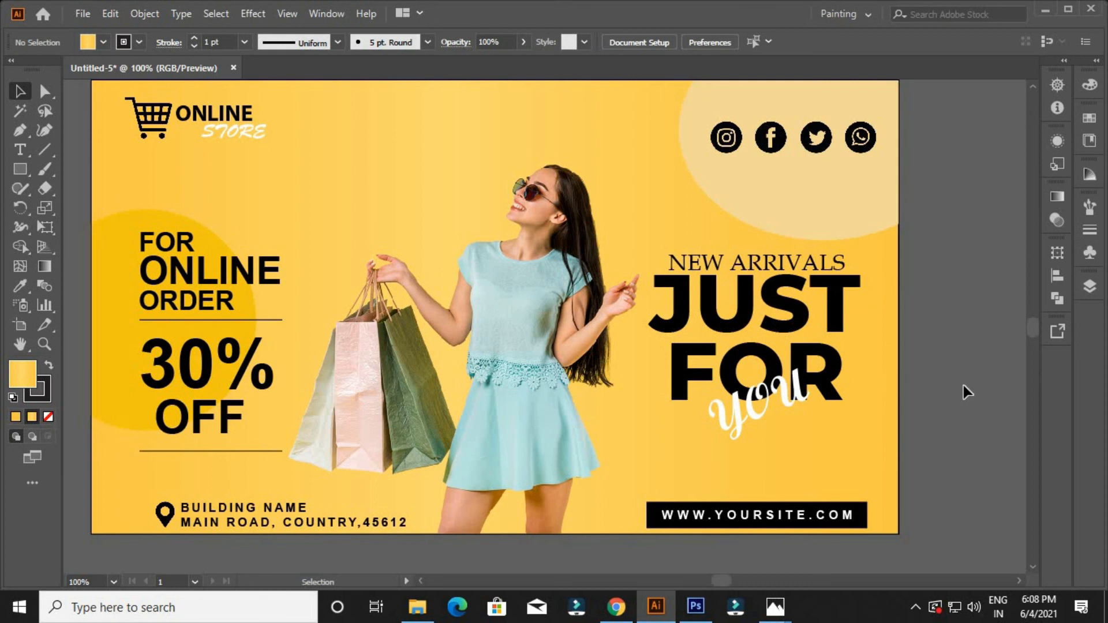
Change the fill of the circle behind the 30% OFF text to a more saturated yellow
scroll(967, 392, up, 1)
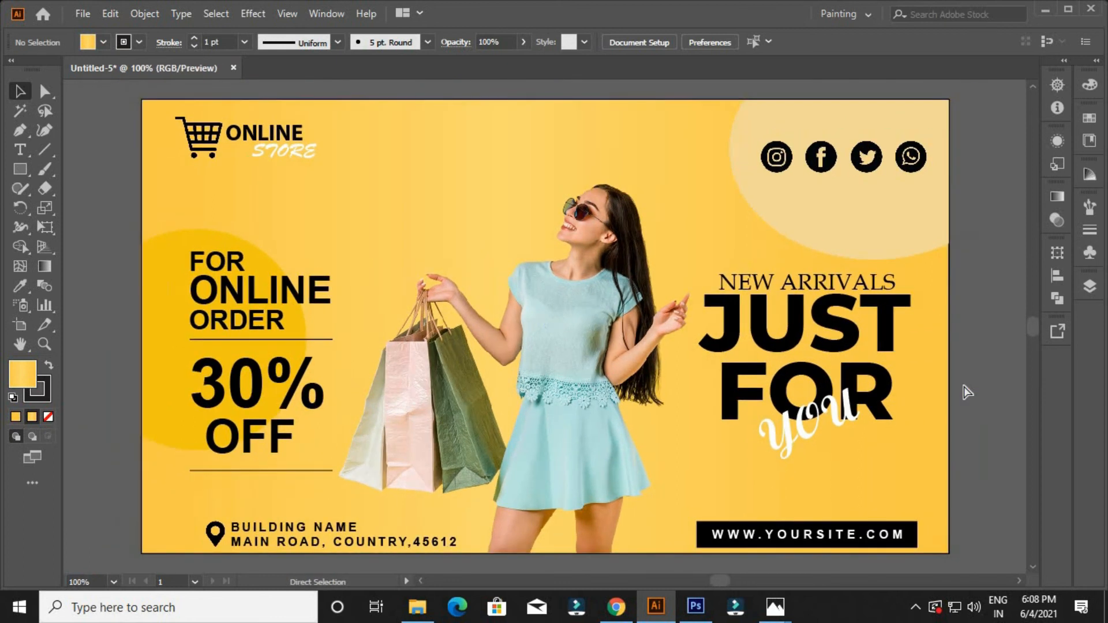
scroll(966, 390, down, 1)
scroll(966, 391, up, 1)
key(ctrl+1)
click(164, 254)
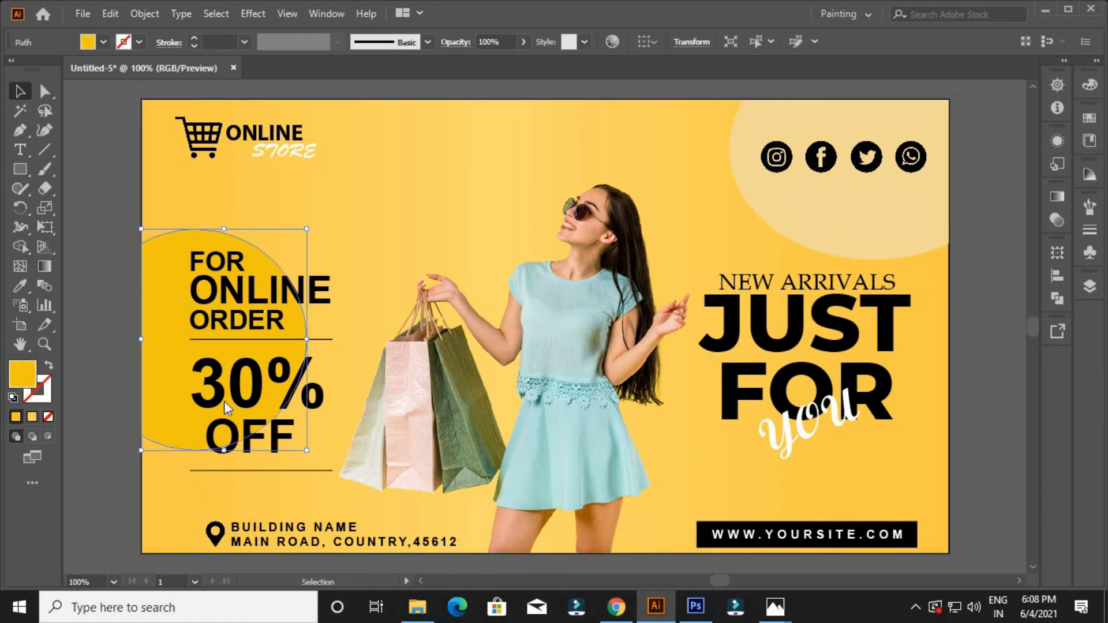
double_click(13, 380)
drag(941, 179, 962, 158)
click(1096, 182)
click(92, 164)
Recolour the circle behind the 30% OFF text to orange FF9D00
click(170, 275)
double_click(22, 374)
click(979, 356)
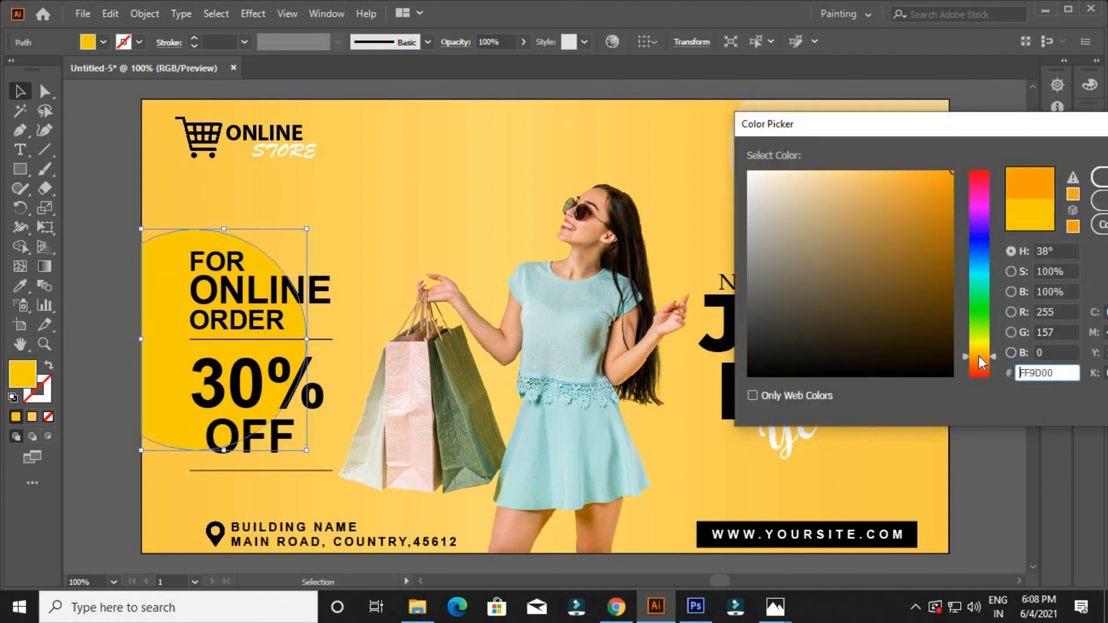
click(1099, 177)
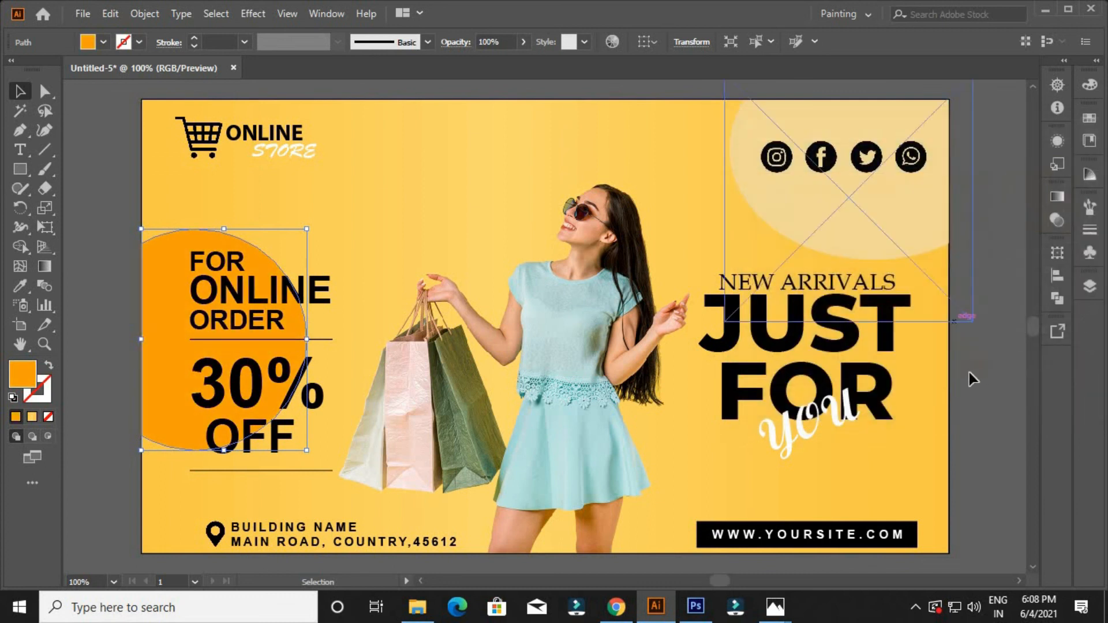
click(962, 378)
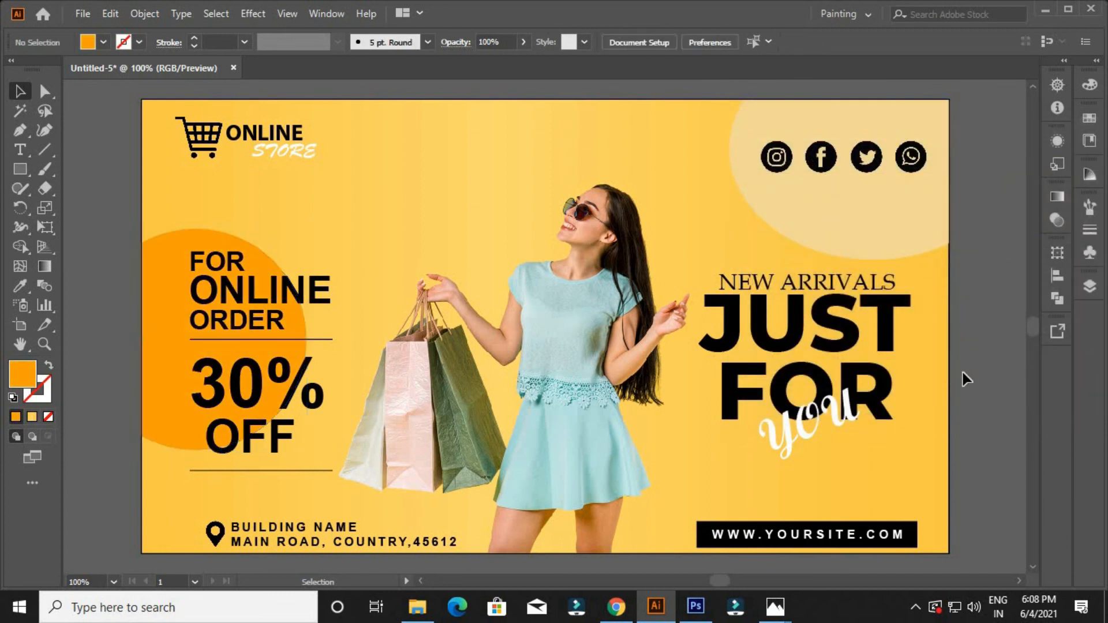
Change the fill of the circle behind the 30% OFF text to amber FFBC00
click(150, 251)
drag(980, 375, 981, 351)
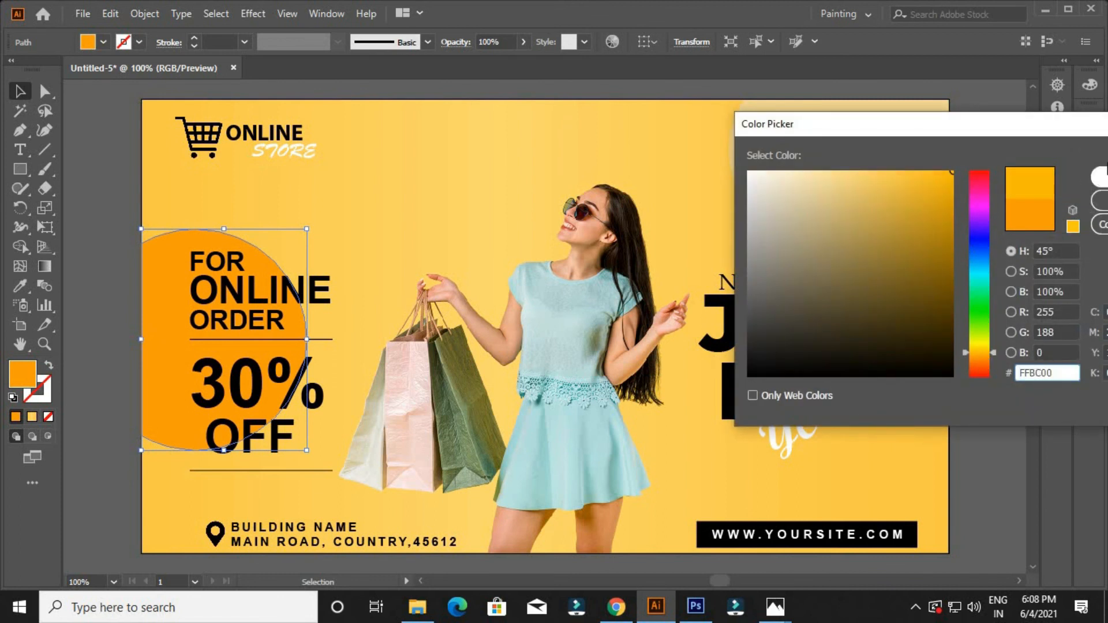
key(Return)
click(994, 353)
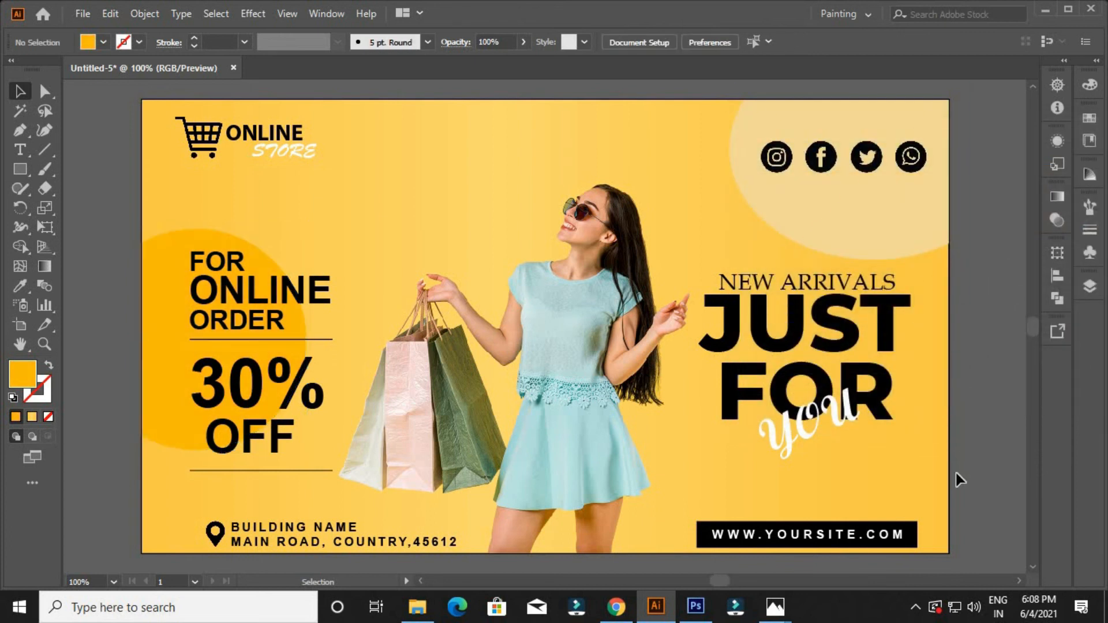
click(290, 152)
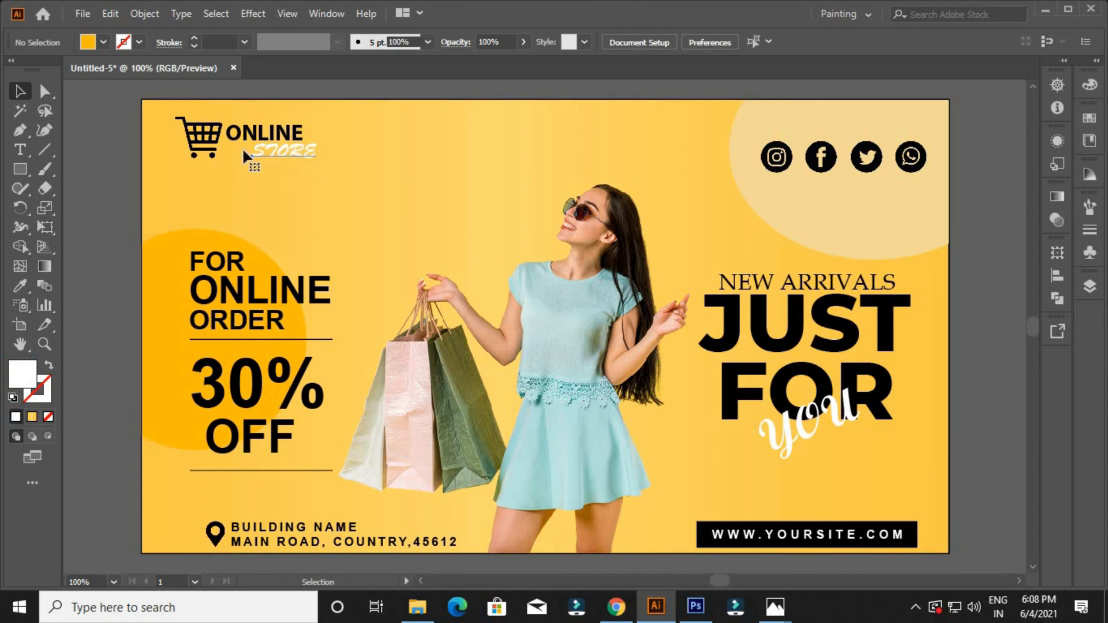
click(460, 191)
click(966, 440)
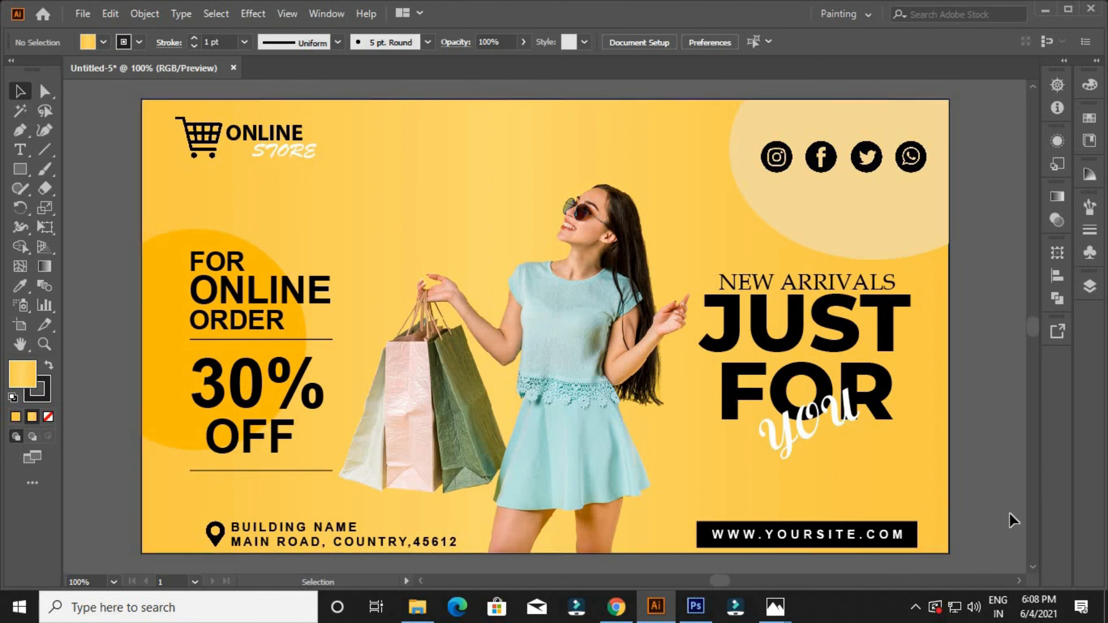
Export the banner to the Desktop as a JPEG named POSTER, using RGB colour, maximum quality 10 and 800 ppi resolution
click(83, 14)
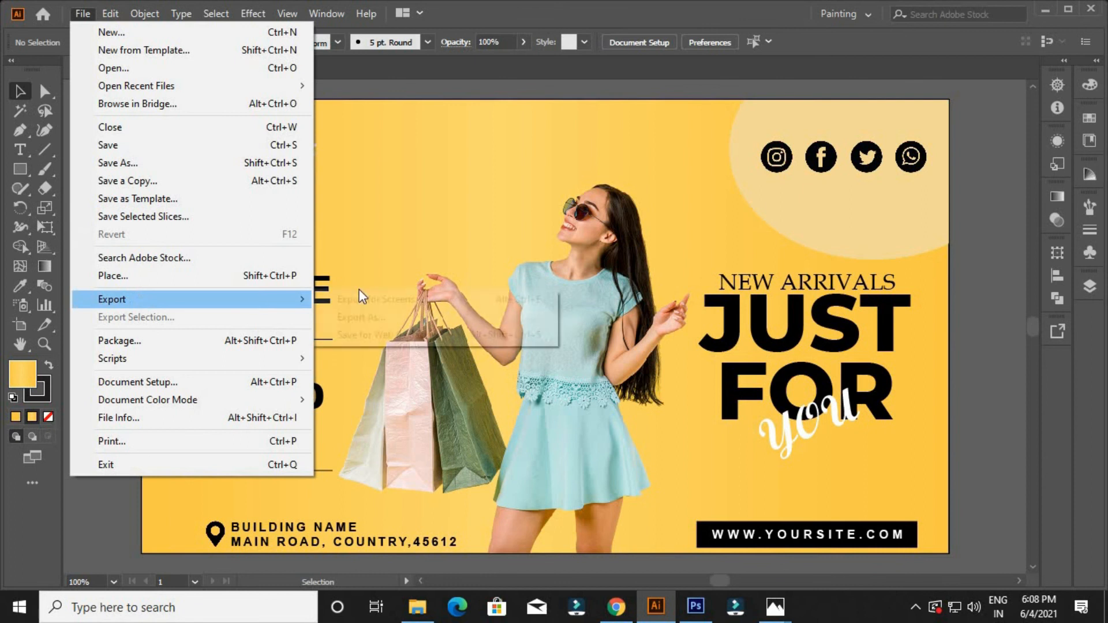
mouse_move(140, 299)
click(394, 317)
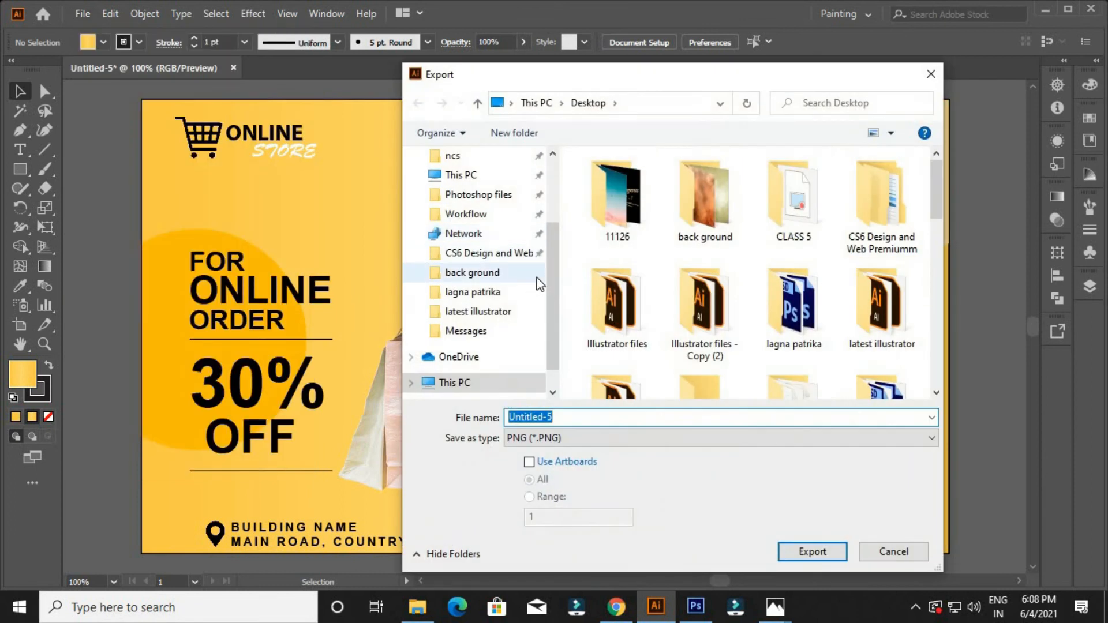
scroll(551, 216, up, 2)
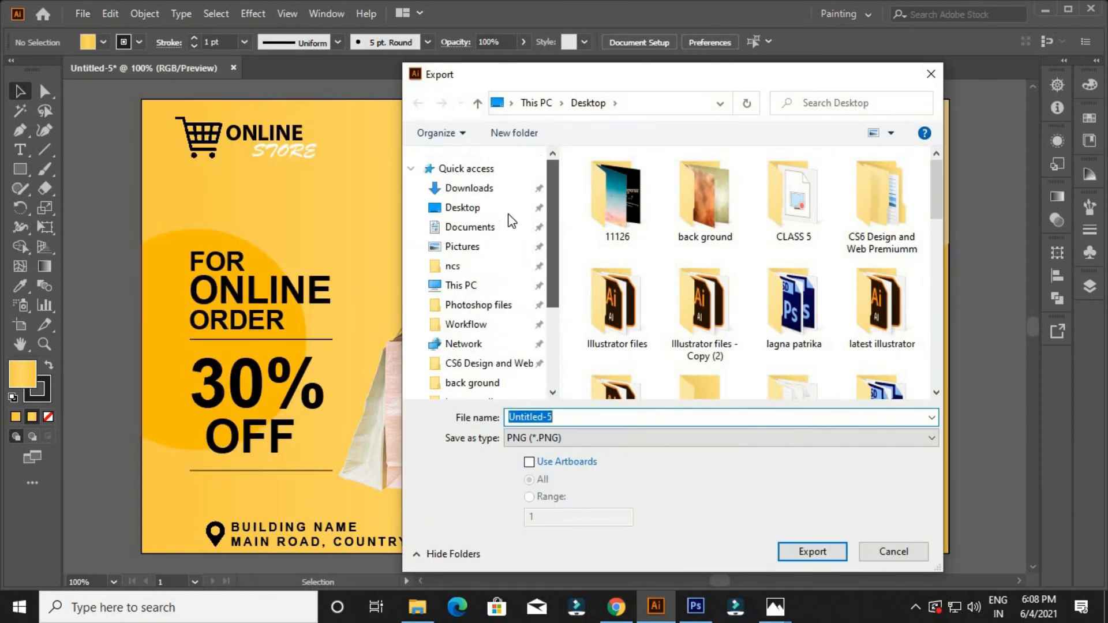
click(563, 438)
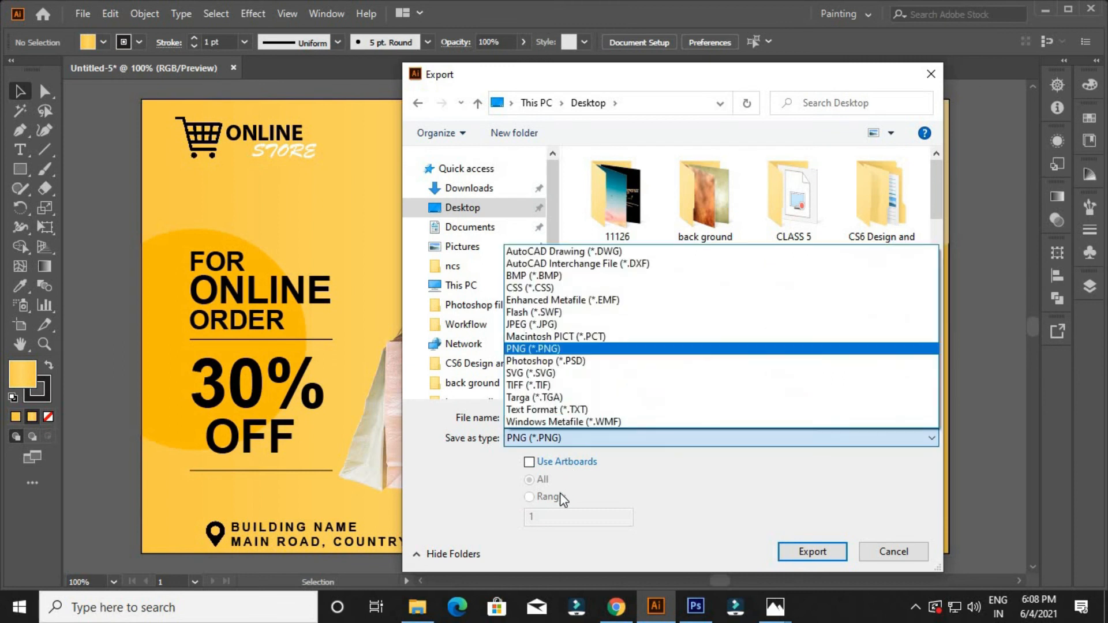
click(550, 325)
click(578, 418)
text(POSTER)
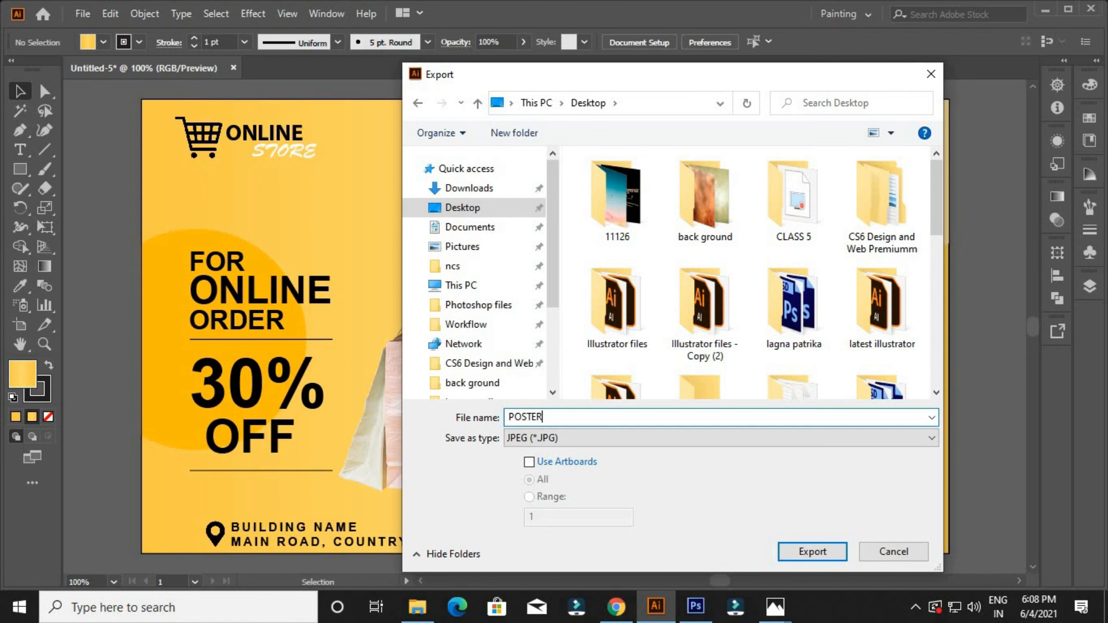
key(Return)
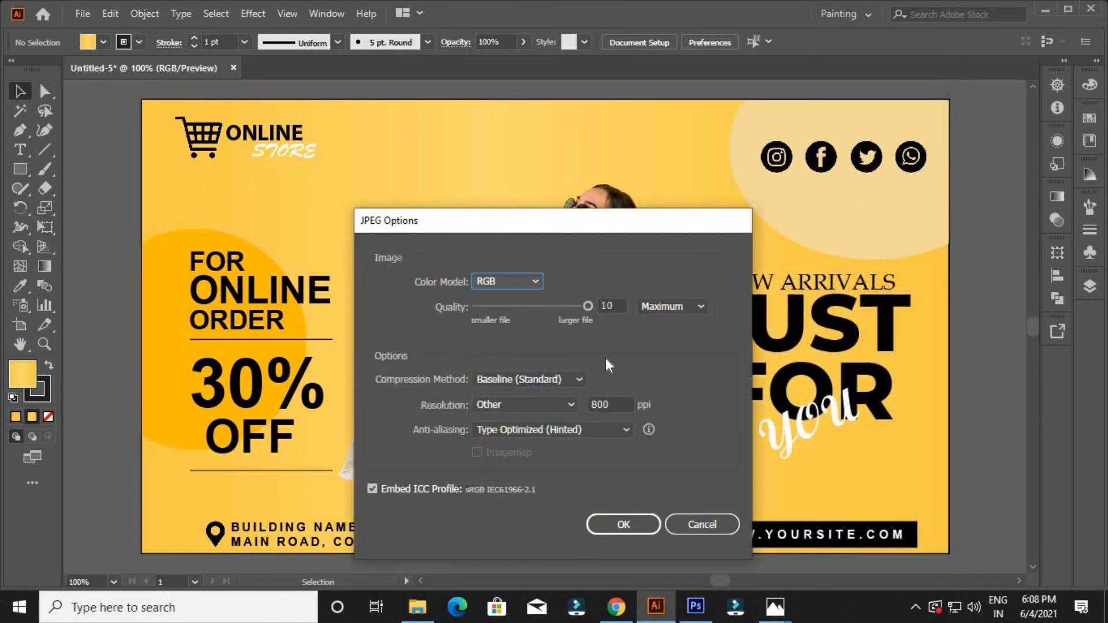
click(629, 521)
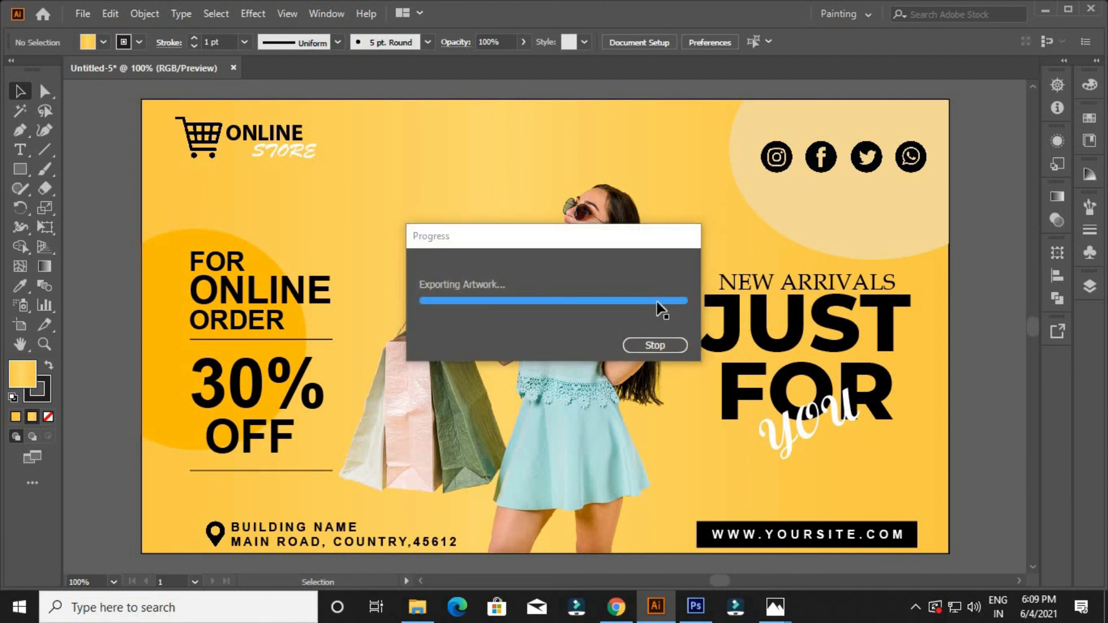
Switch to the desktop, refresh it, and open the exported POSTER image in Photos to inspect the banner up close and in full
click(1048, 11)
right_click(1015, 159)
click(1008, 212)
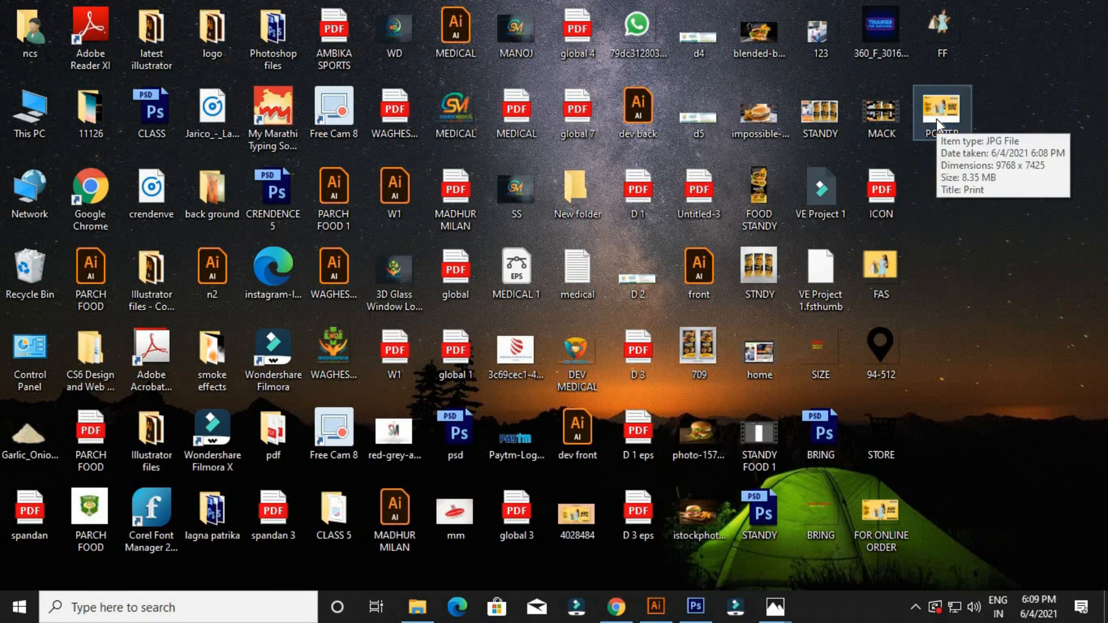
double_click(935, 118)
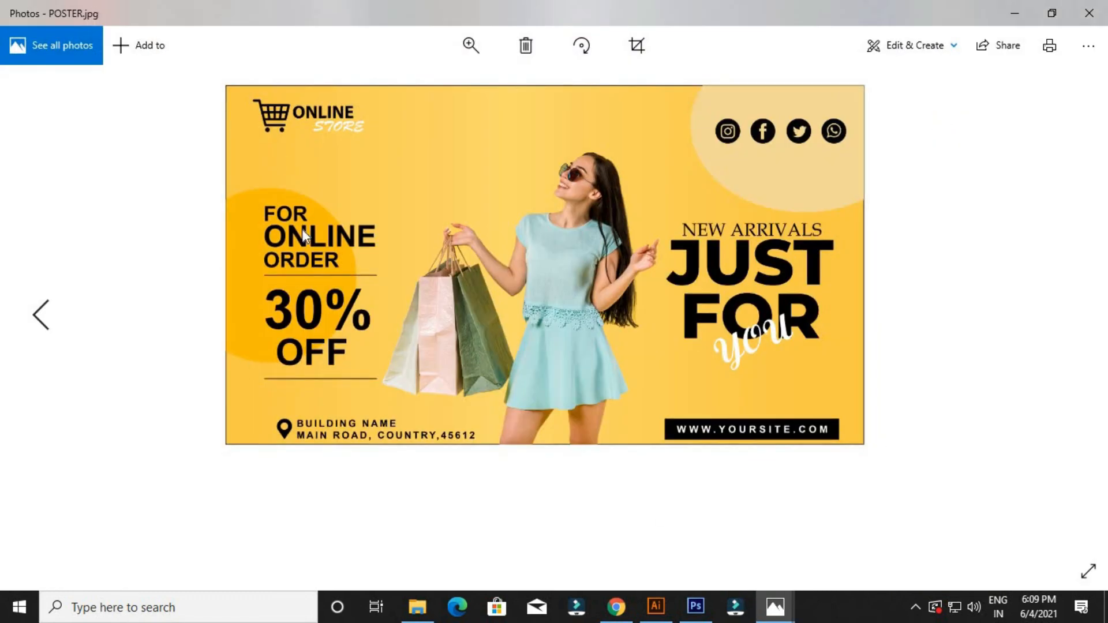
scroll(608, 230, up, 2)
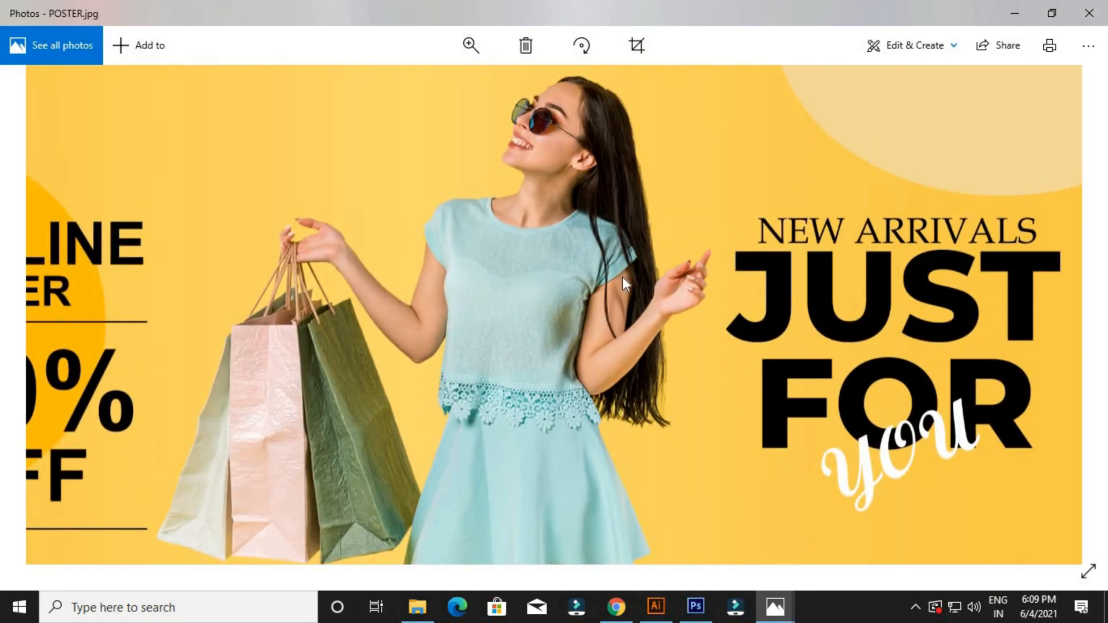
scroll(621, 276, down, 2)
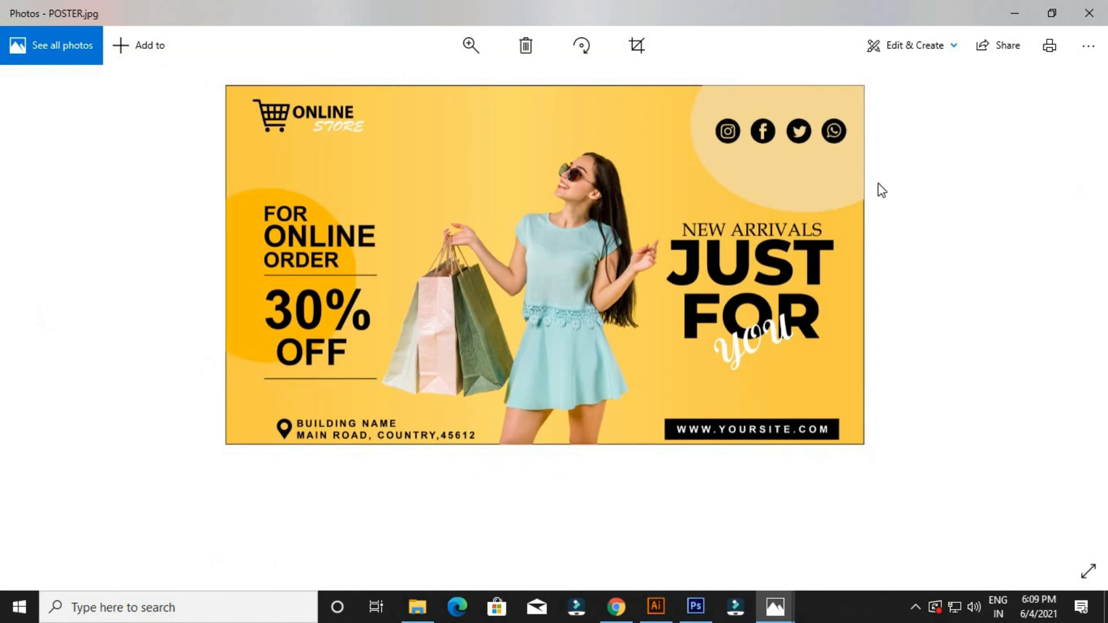
scroll(824, 109, up, 2)
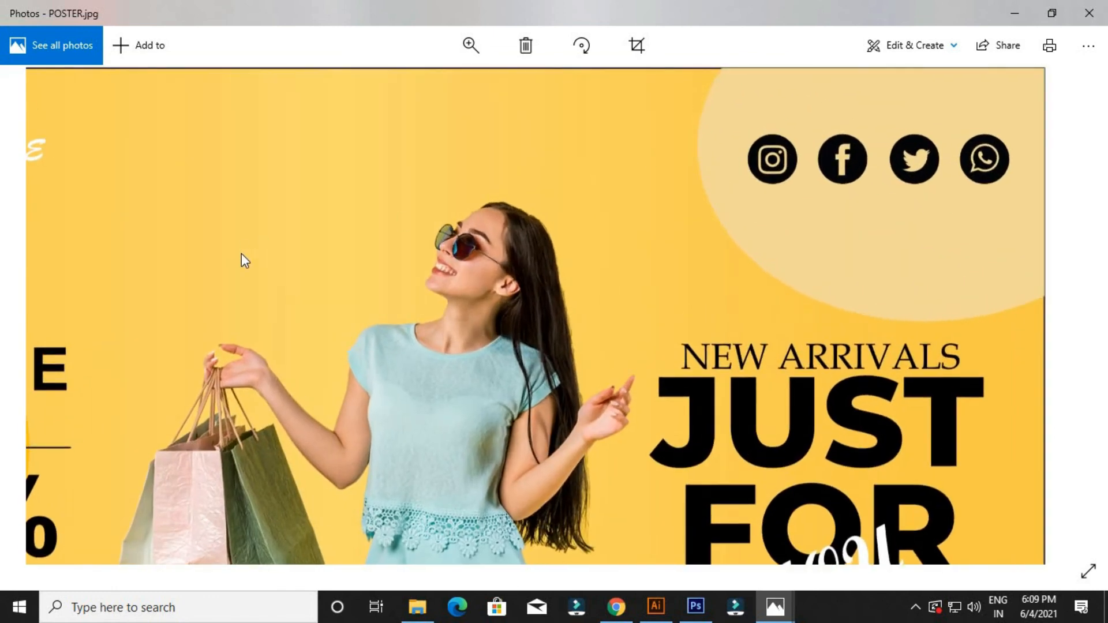
scroll(242, 266, down, 2)
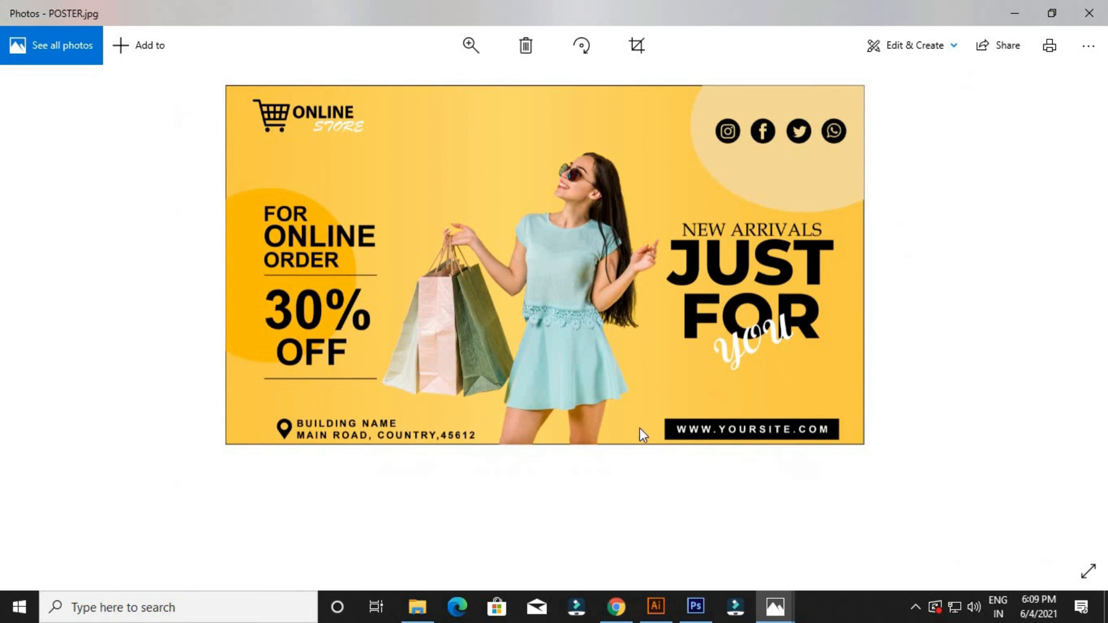